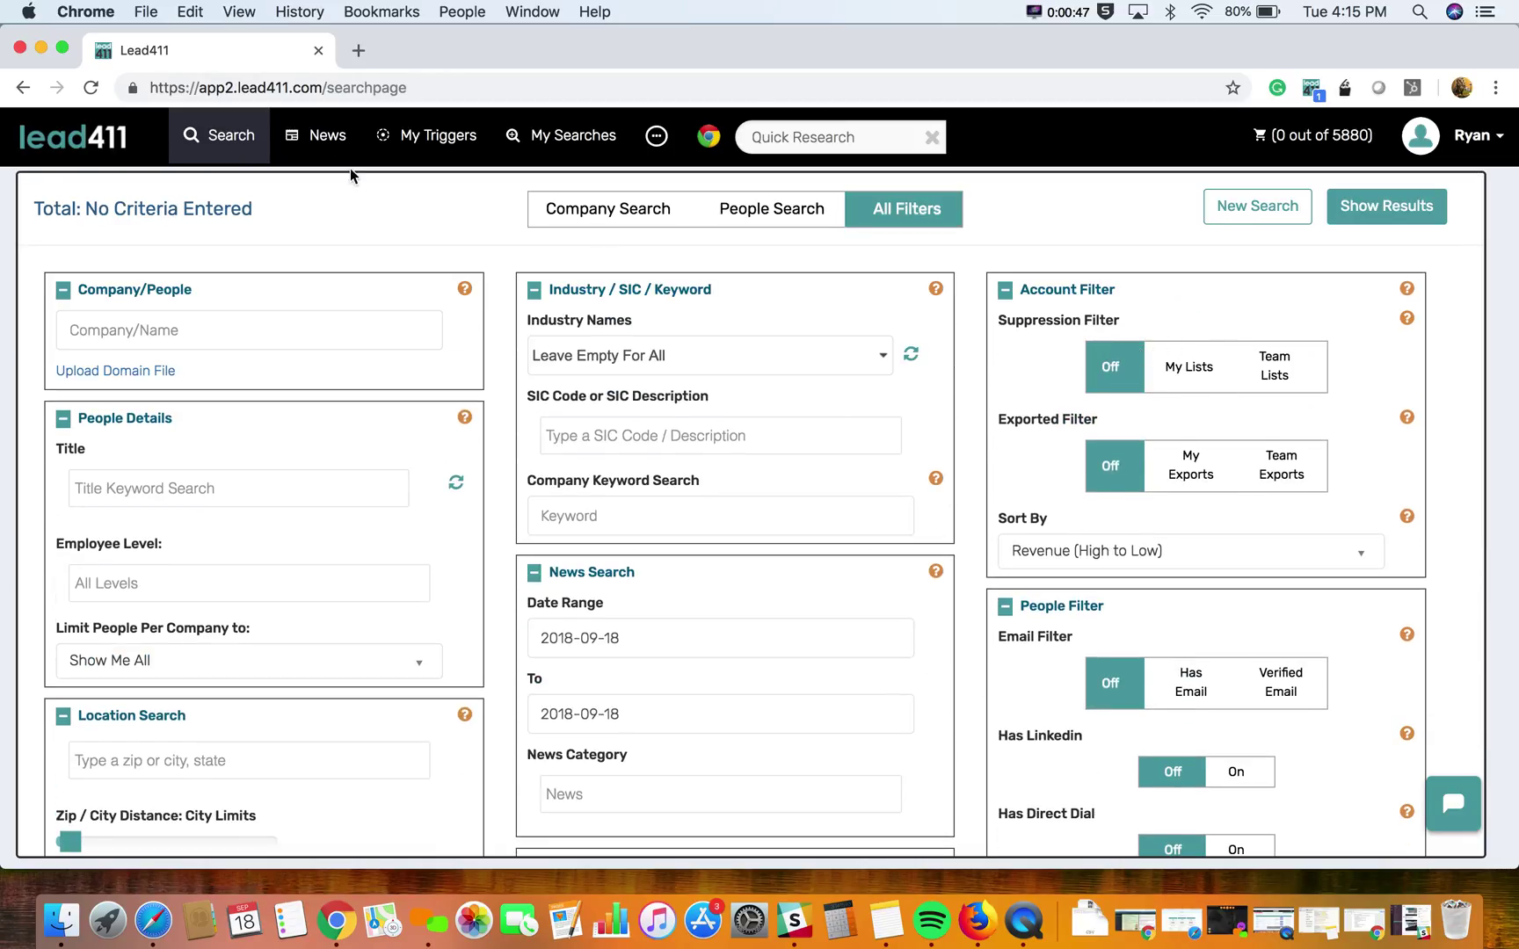
# Step: Browse today's company news from Funding/Financing through New Hire and New Location to Mergers & Acquisitions
pyautogui.click(322, 137)
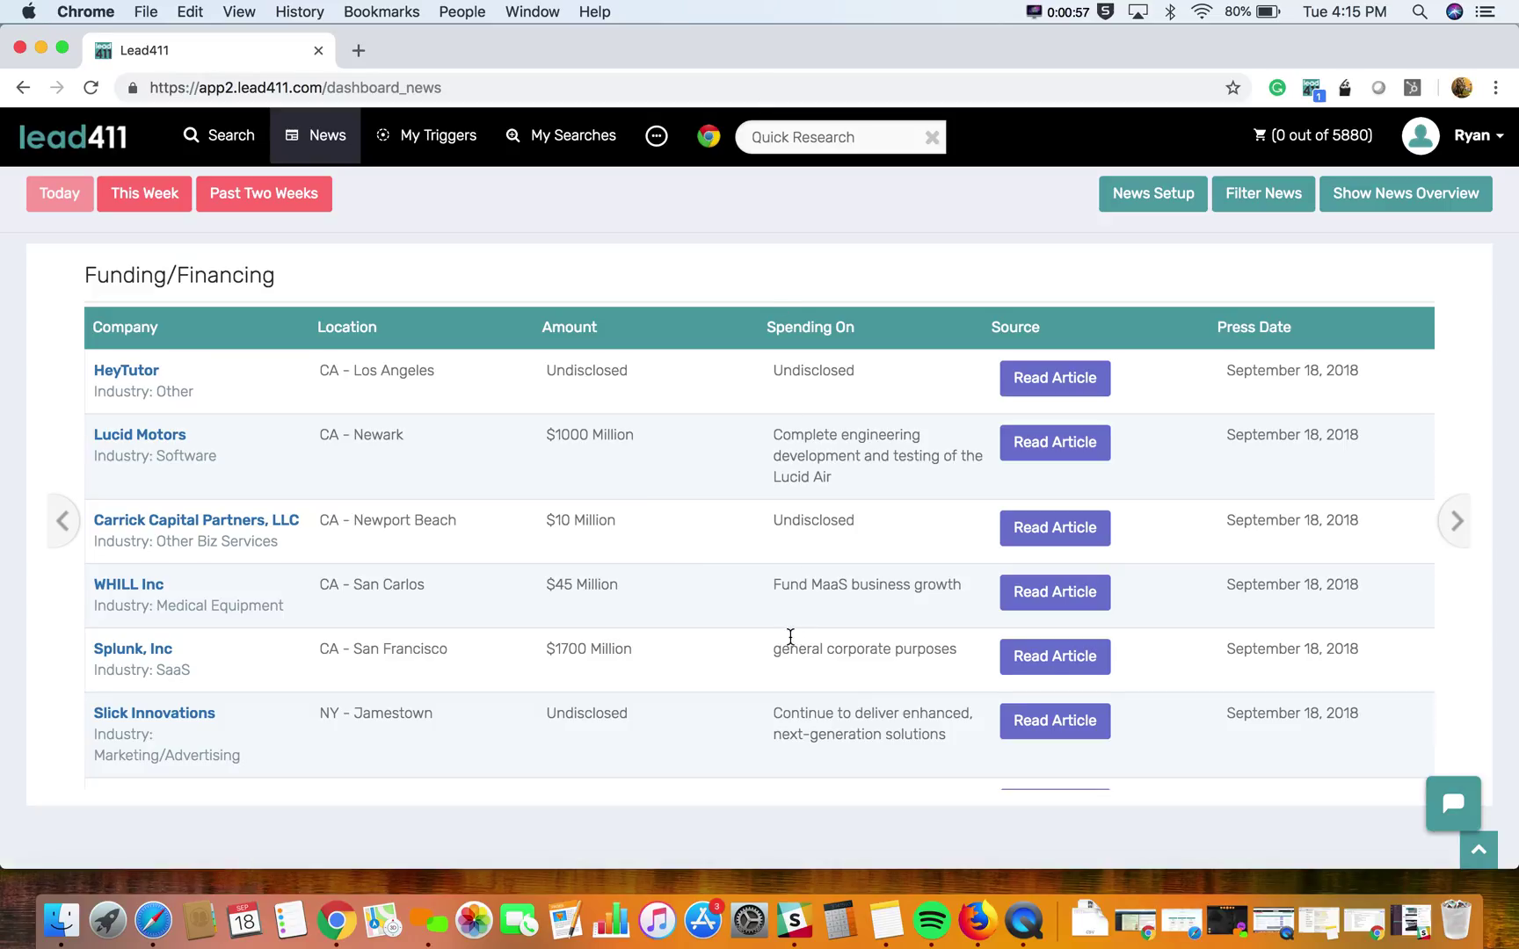
pyautogui.click(1456, 520)
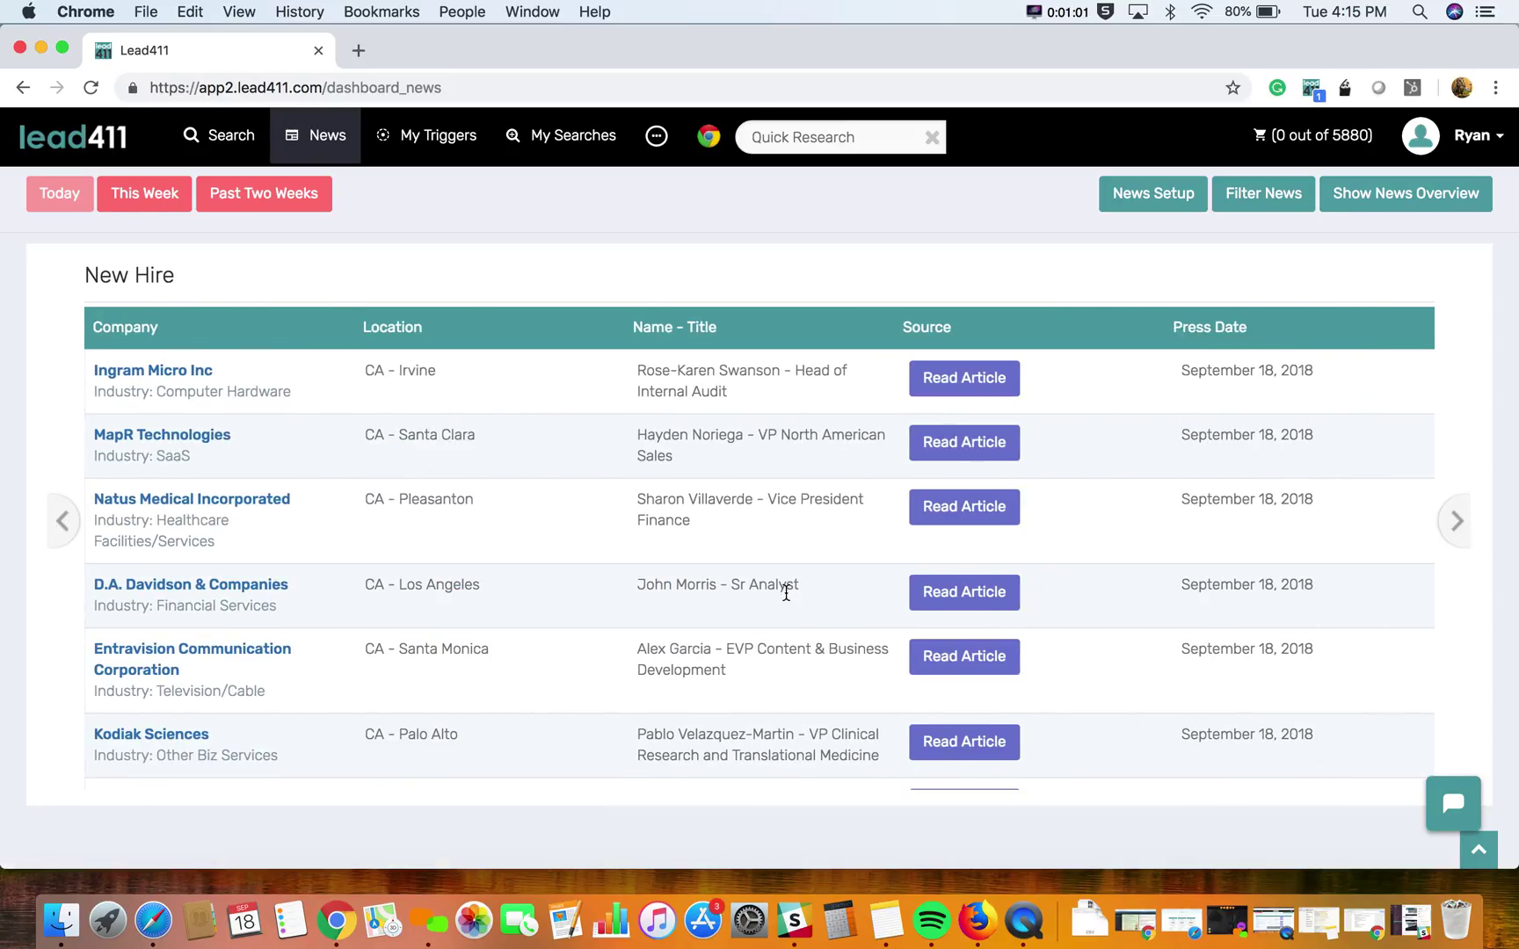
pyautogui.click(1458, 527)
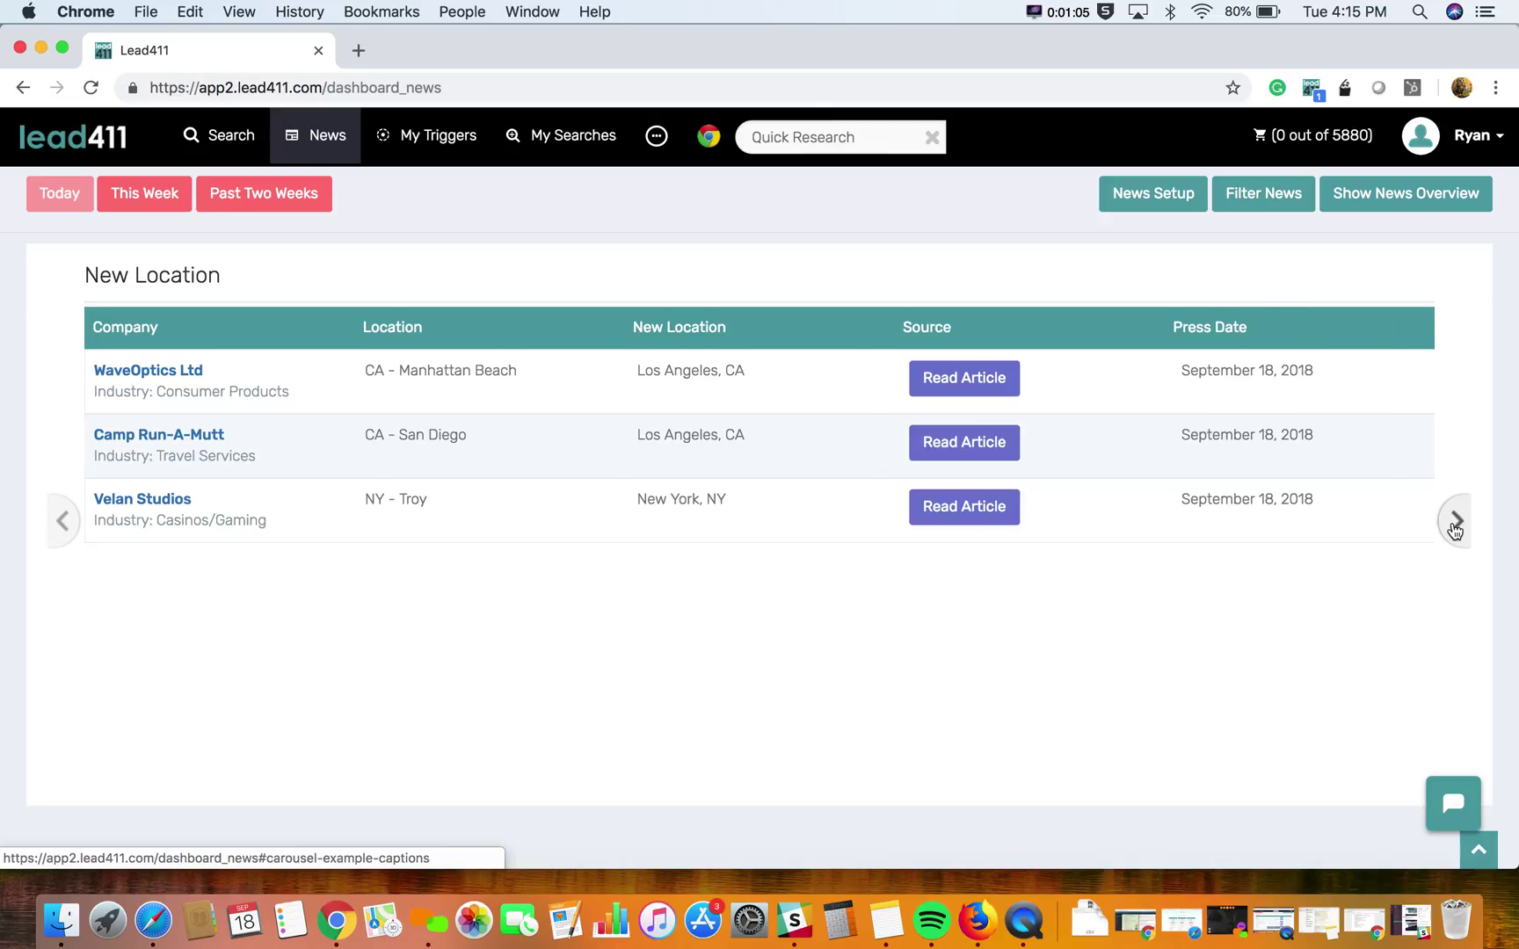
pyautogui.click(1455, 526)
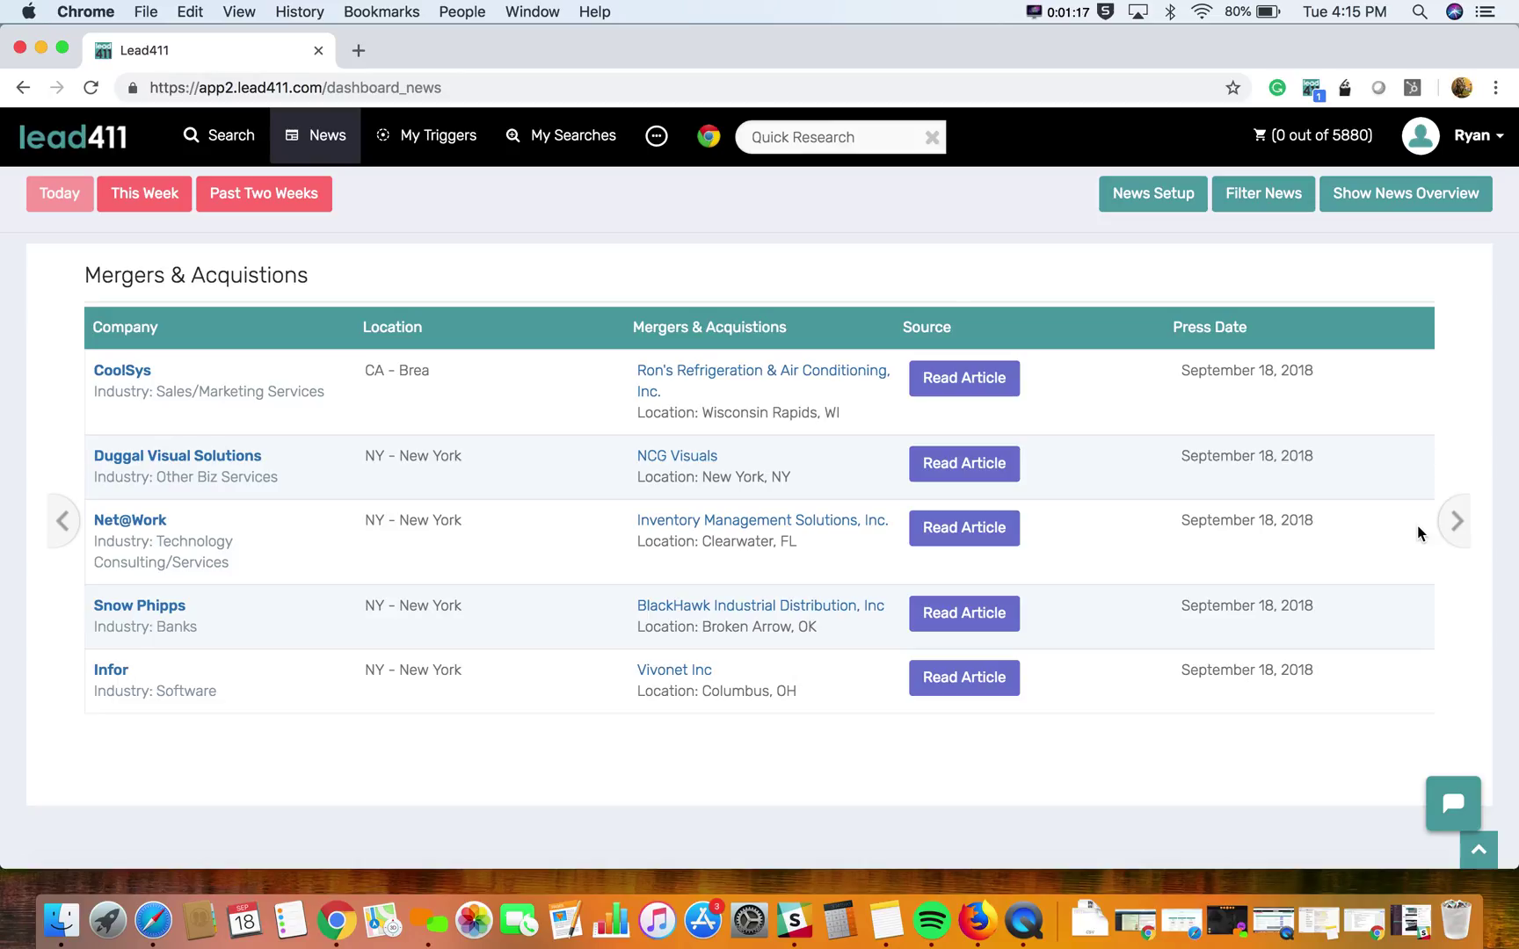
# Step: Start a new trigger with a Received Funding event for Any funding round and Any amount range
pyautogui.click(420, 151)
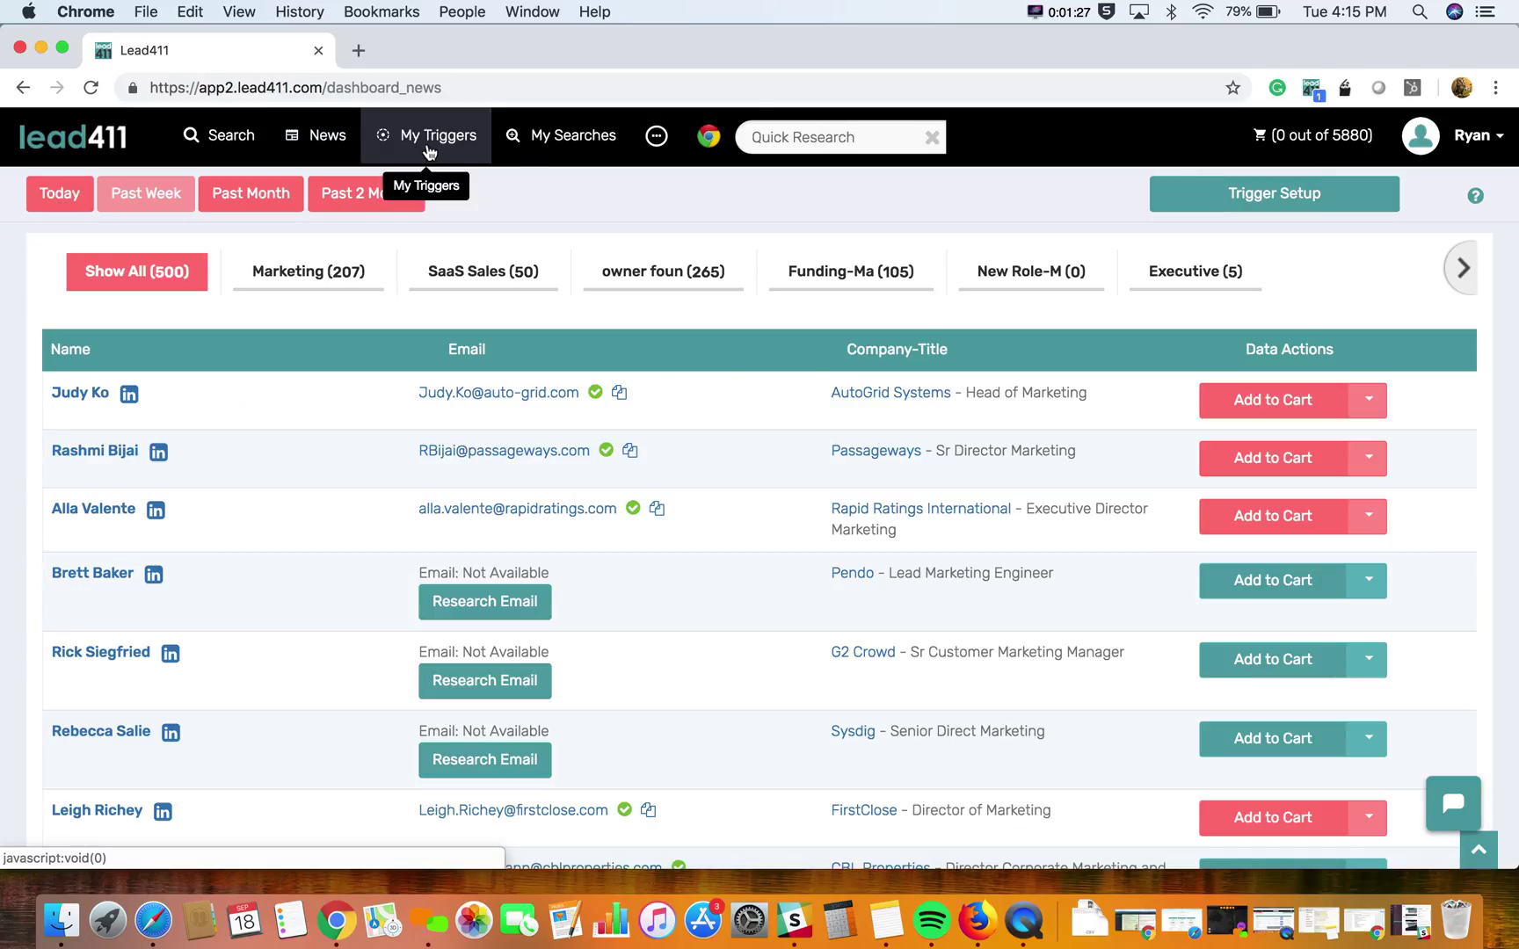
pyautogui.click(1194, 199)
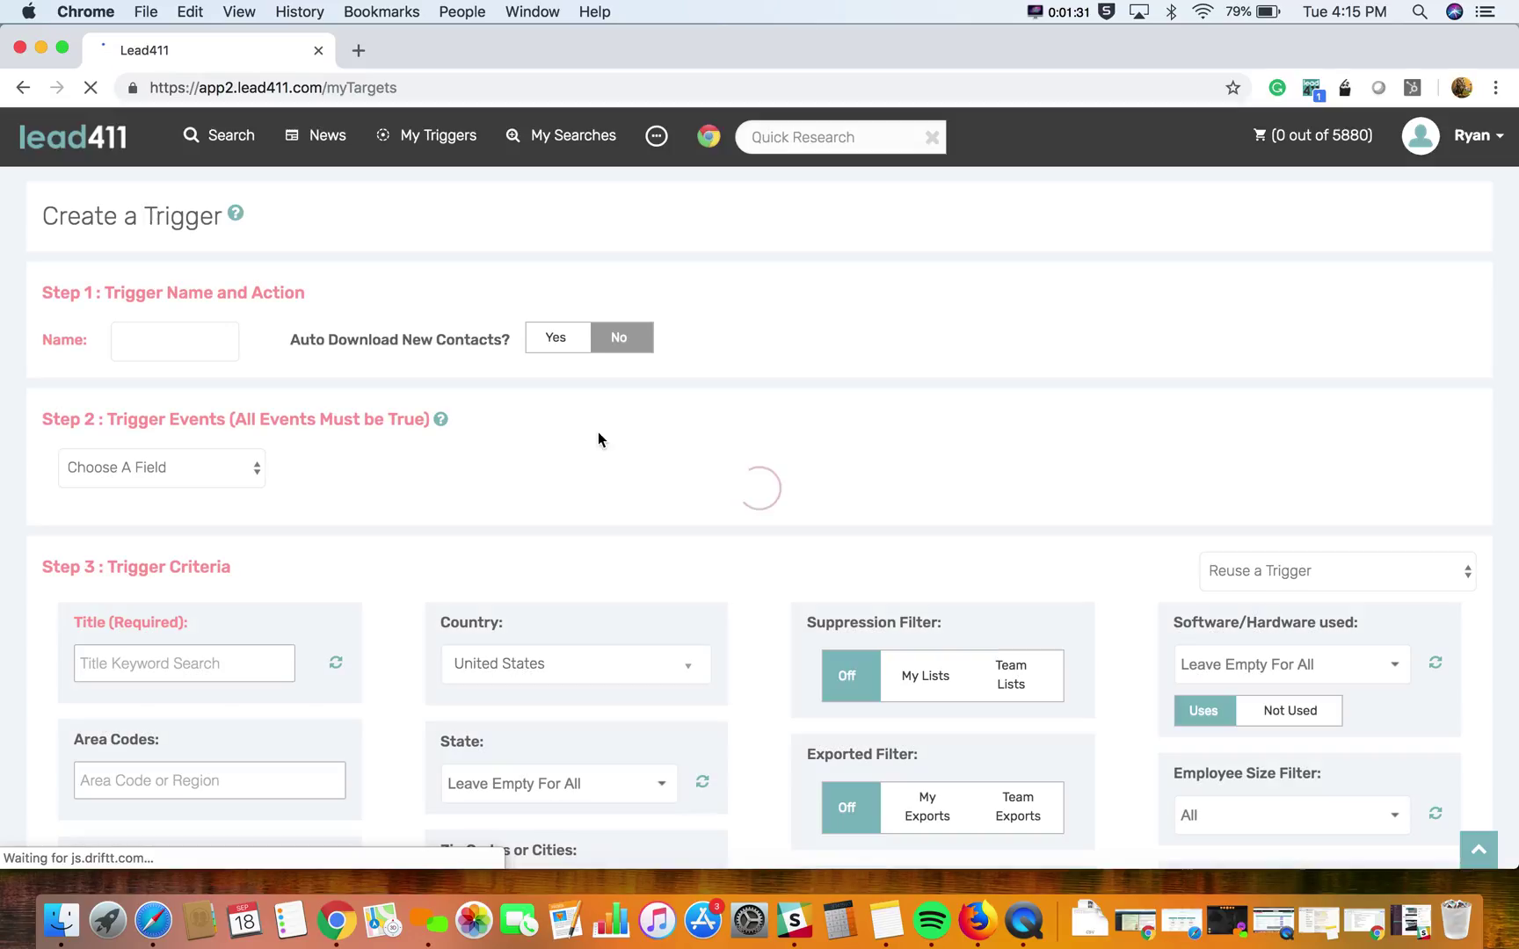
pyautogui.click(217, 474)
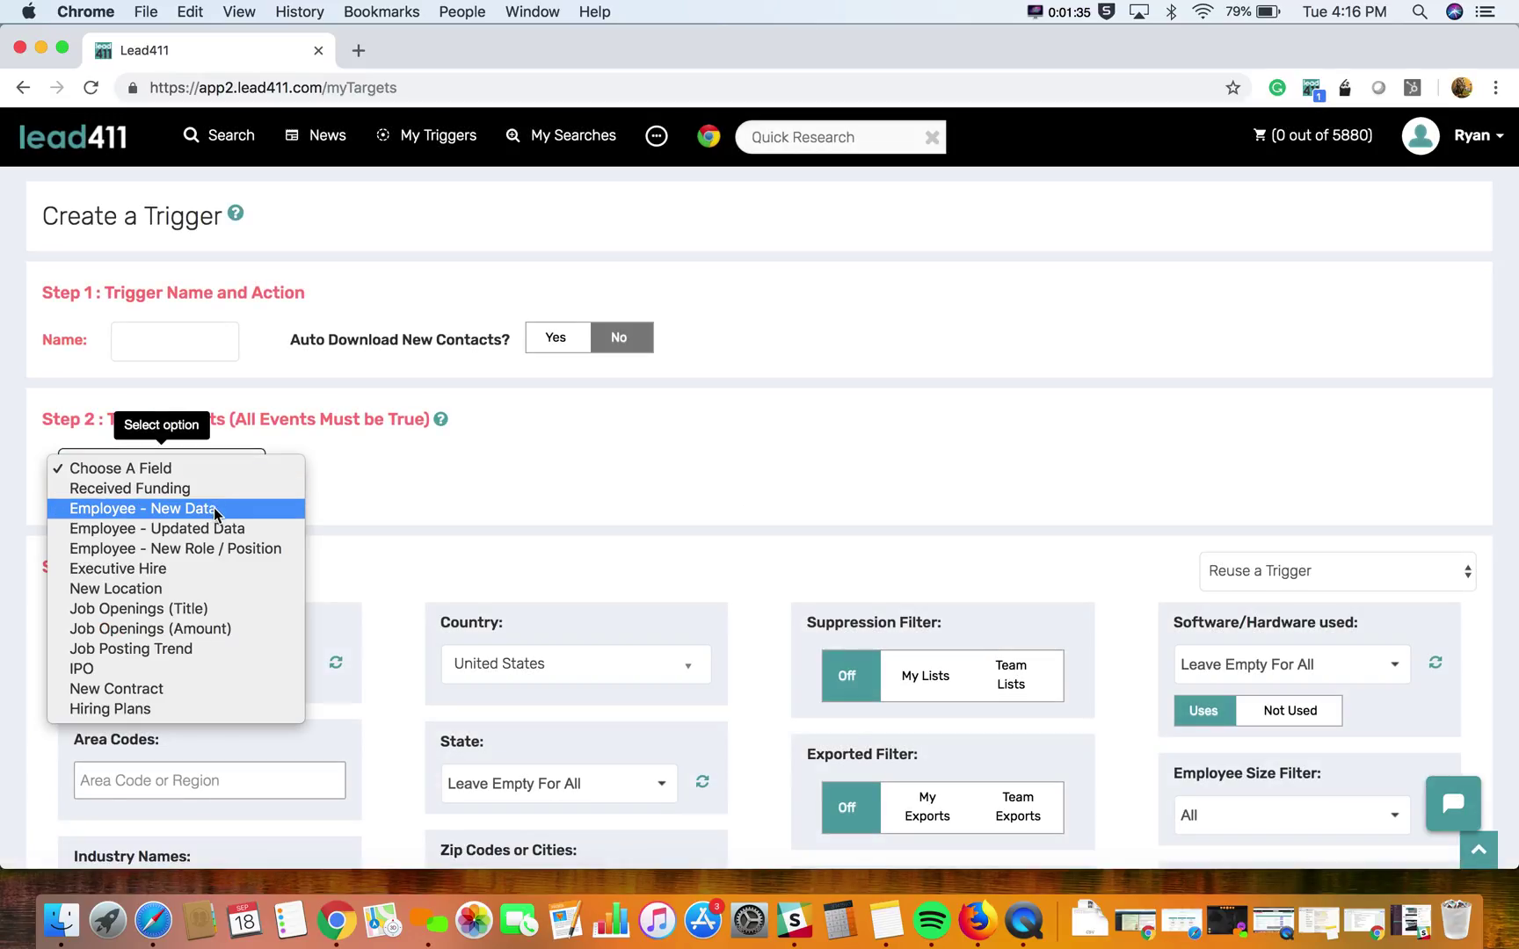
pyautogui.click(217, 491)
pyautogui.click(492, 473)
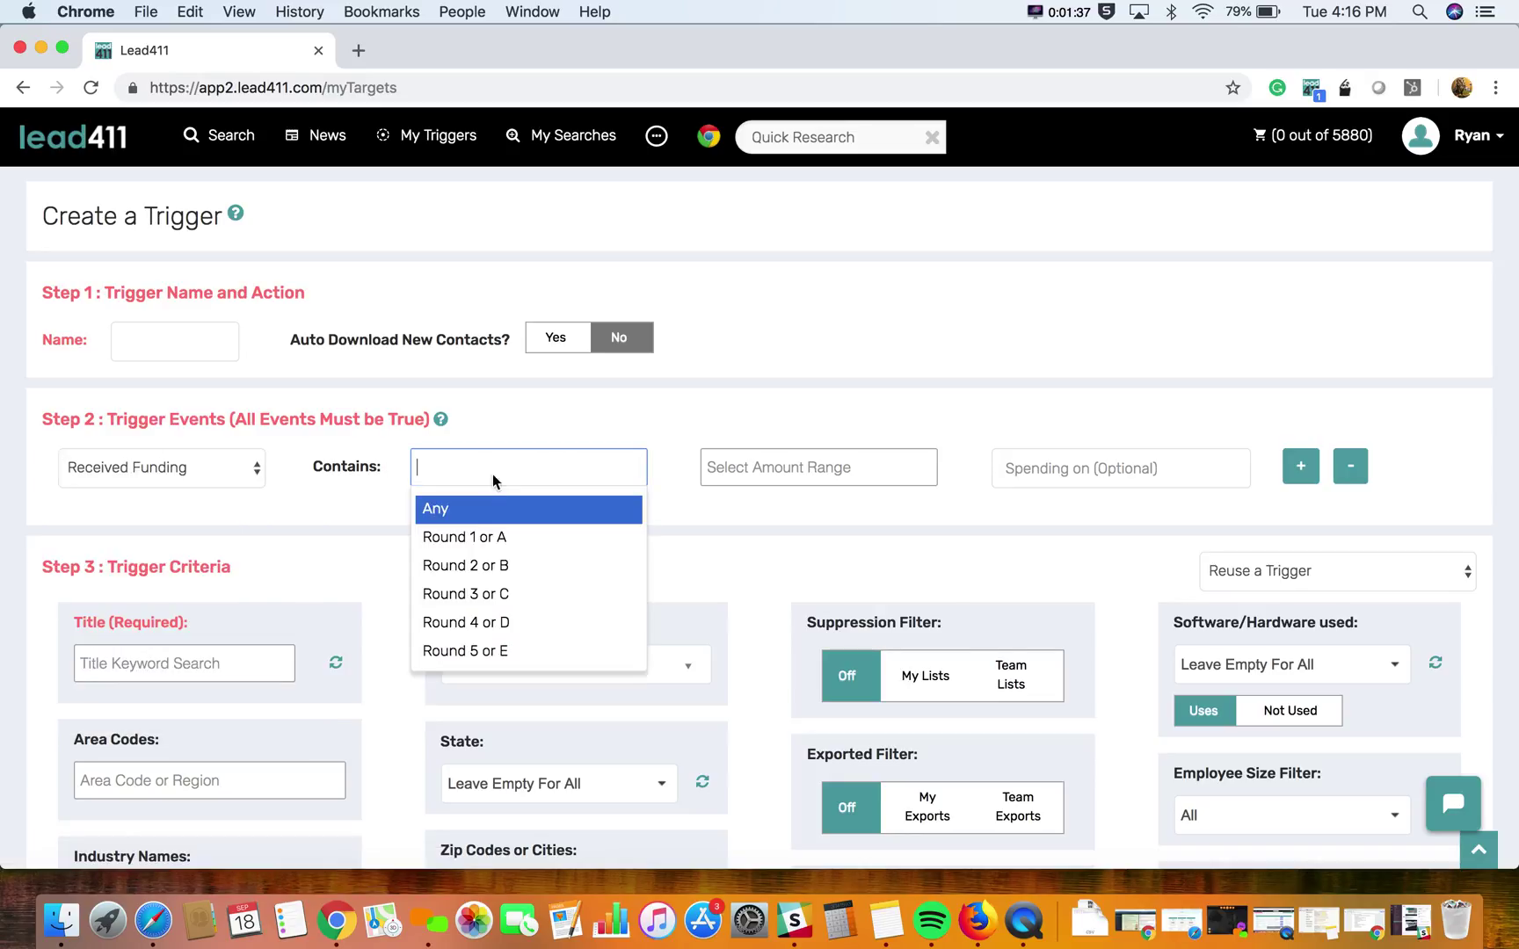
pyautogui.click(488, 508)
pyautogui.click(774, 475)
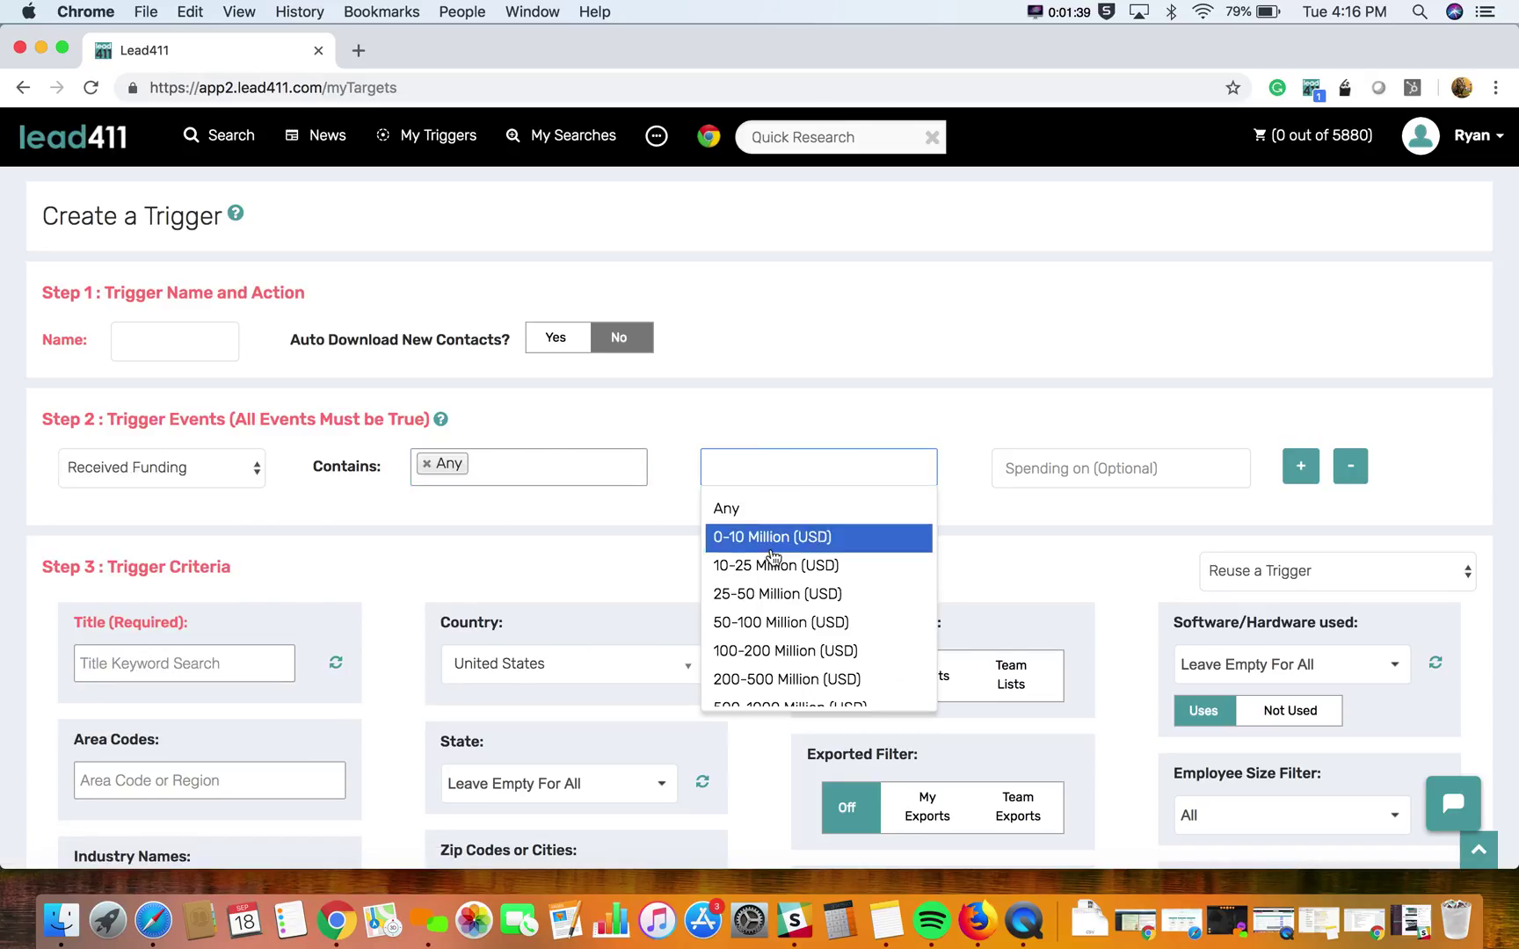
pyautogui.click(773, 510)
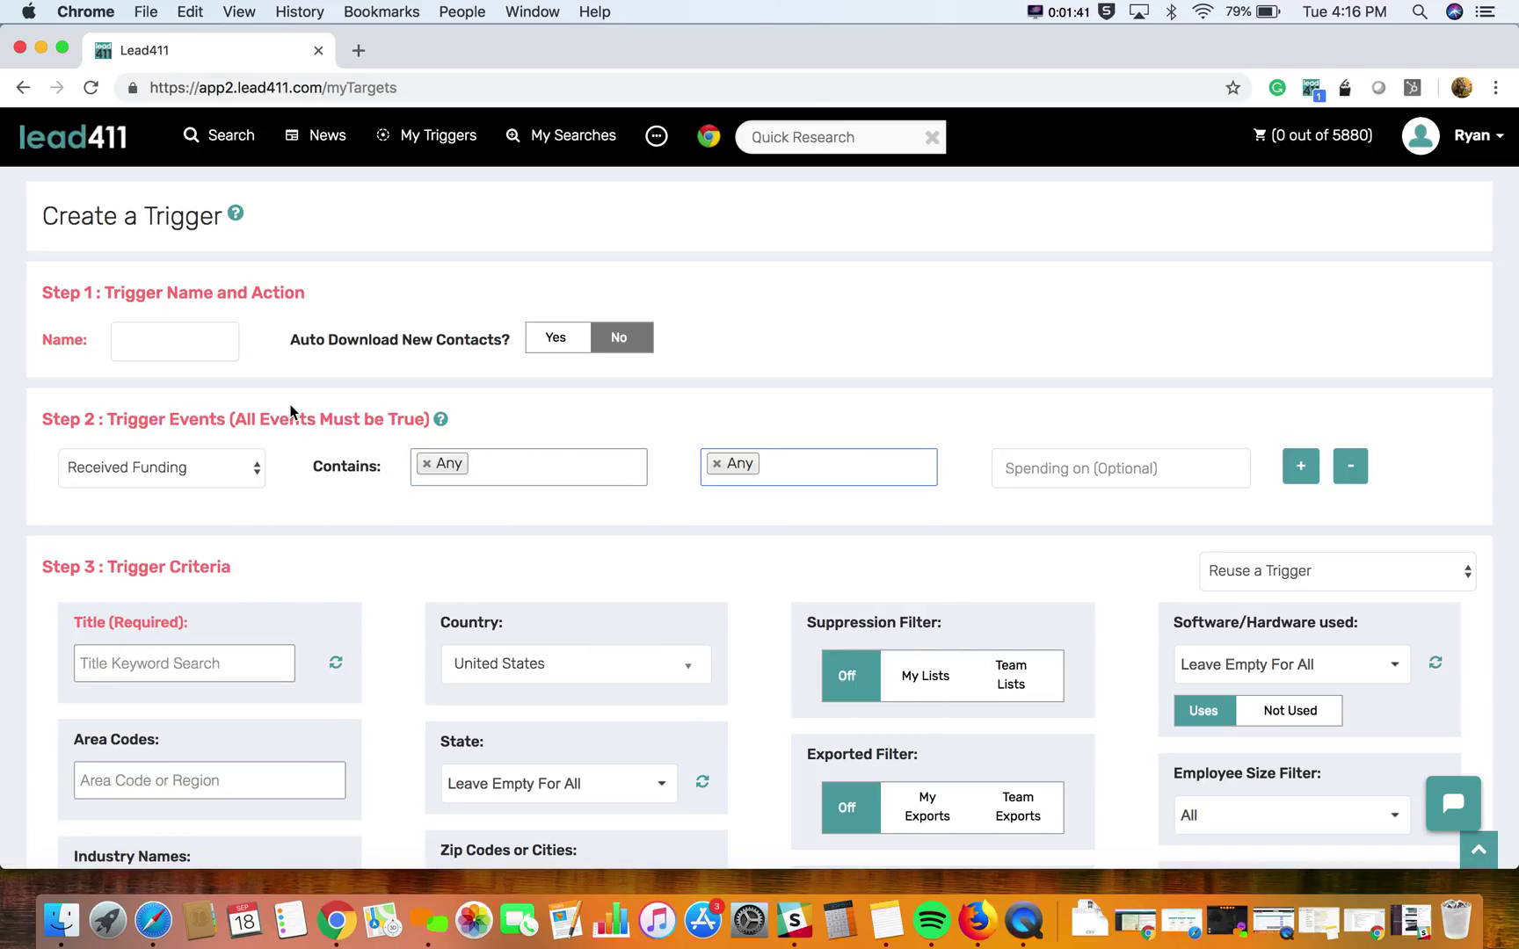
# Step: Limit the trigger's industry criteria to SaaS
pyautogui.scroll(-5, 613, 671)
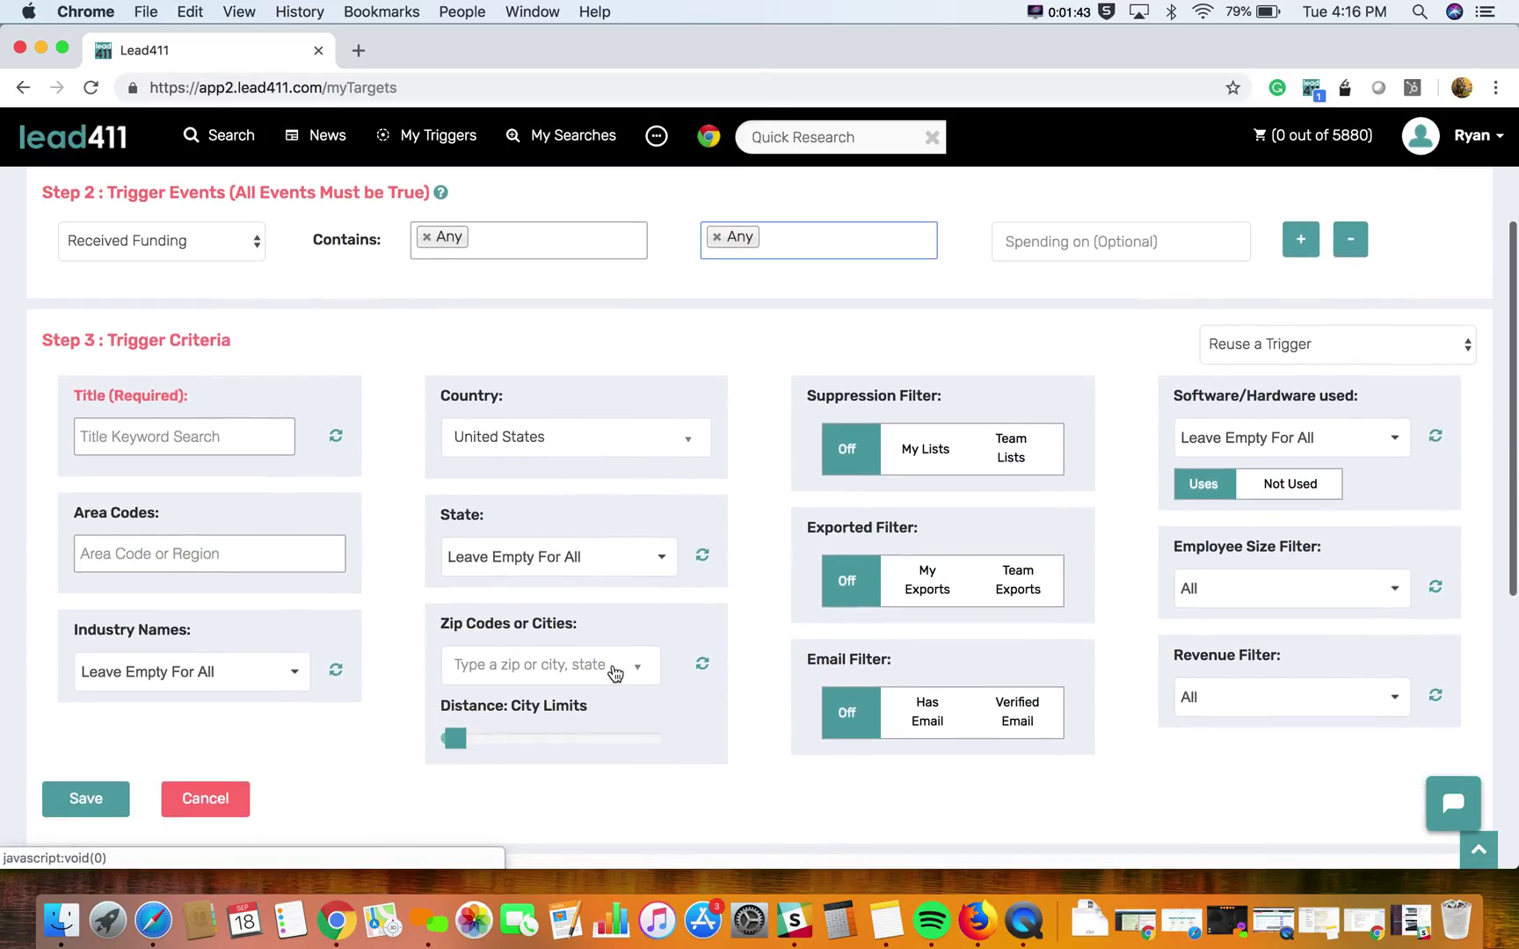
pyautogui.click(184, 671)
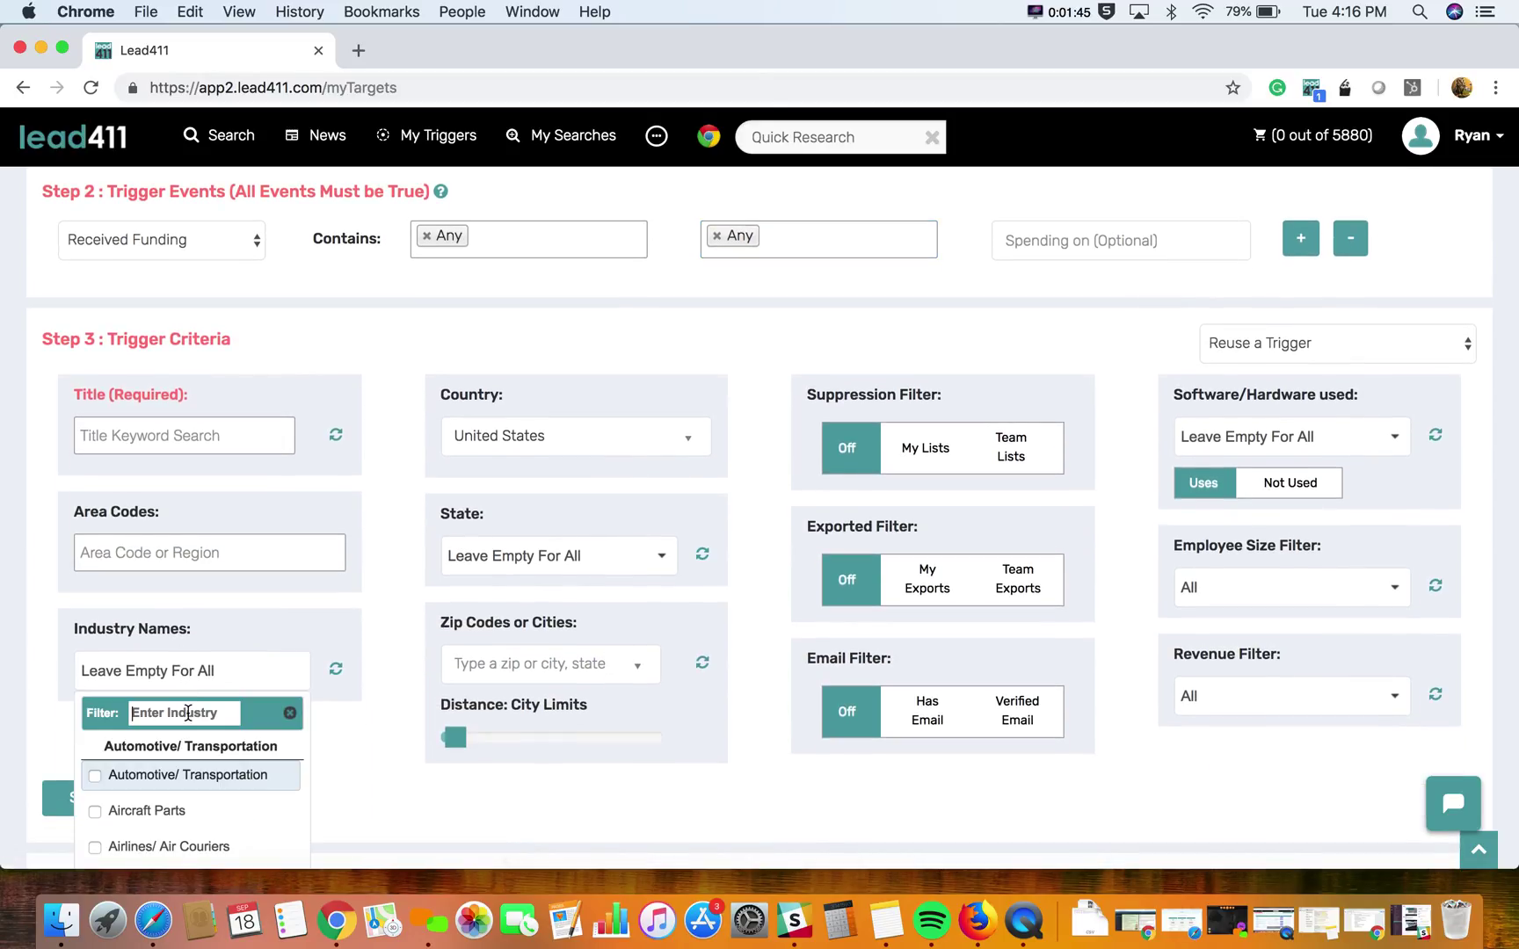
pyautogui.write('saas')
pyautogui.click(137, 828)
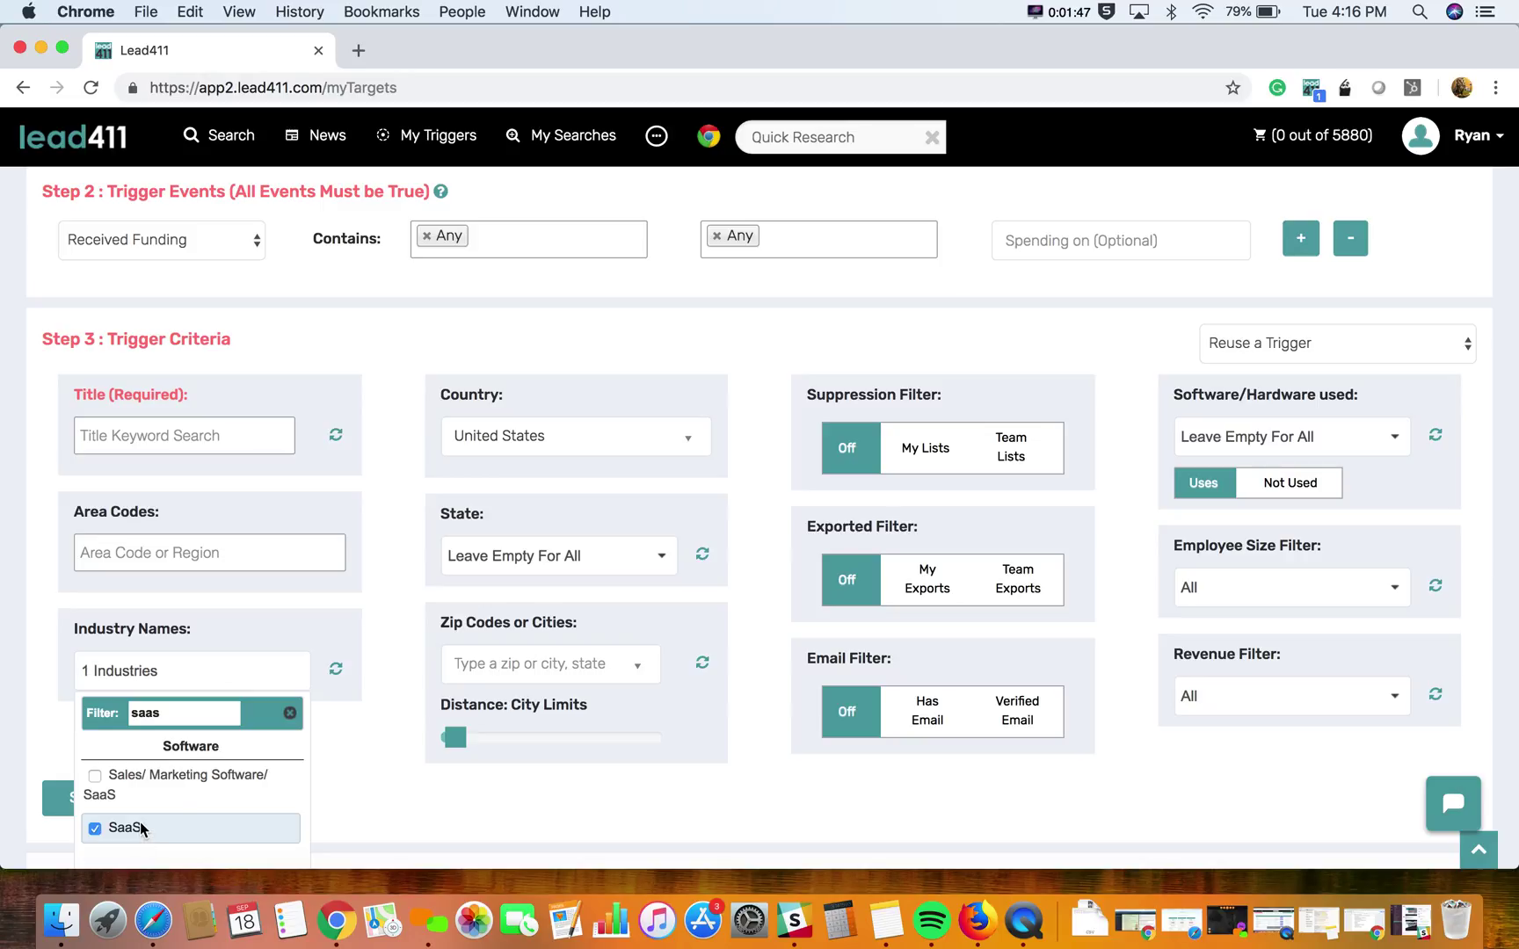
pyautogui.click(292, 713)
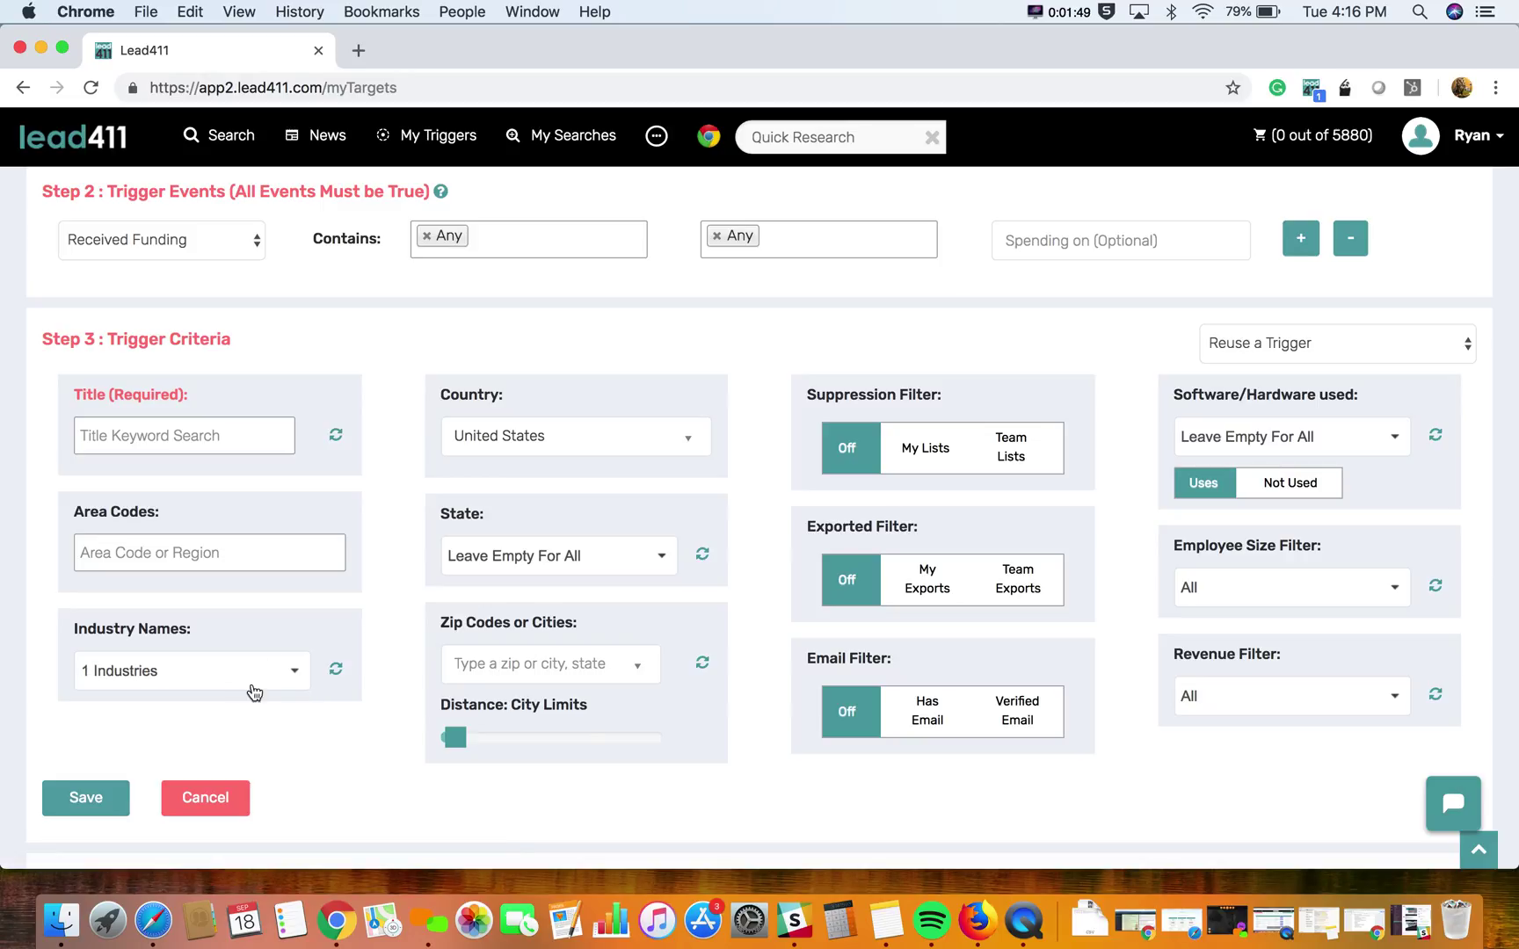
# Step: Add the title keywords Sales and marketing to the trigger criteria and set the email filter to Verified Email
pyautogui.scroll(2, 242, 671)
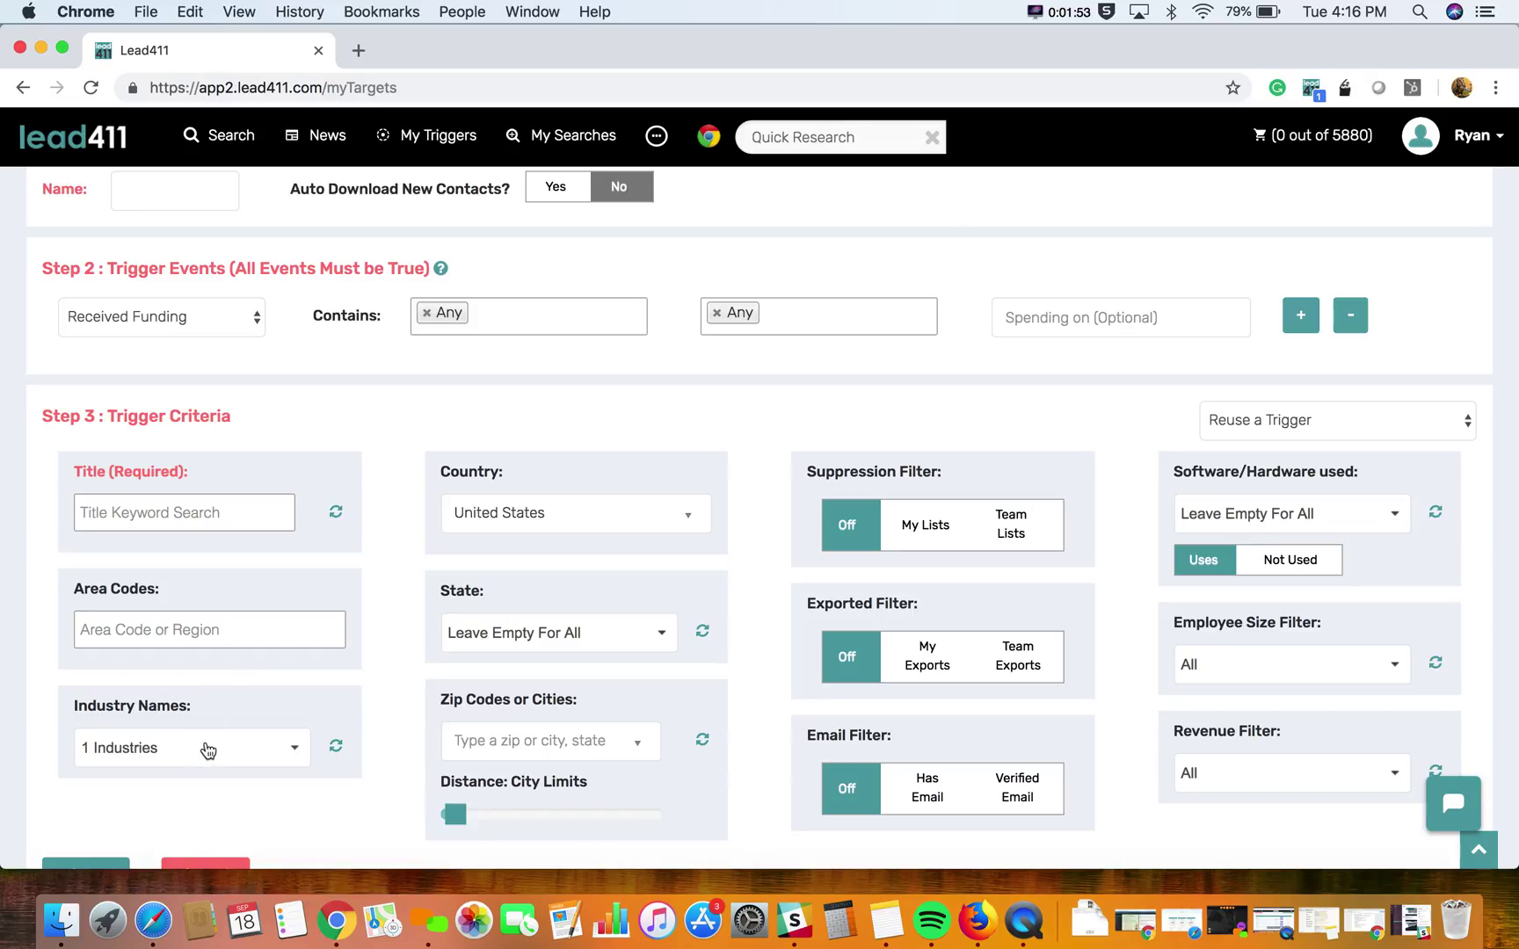
pyautogui.click(166, 514)
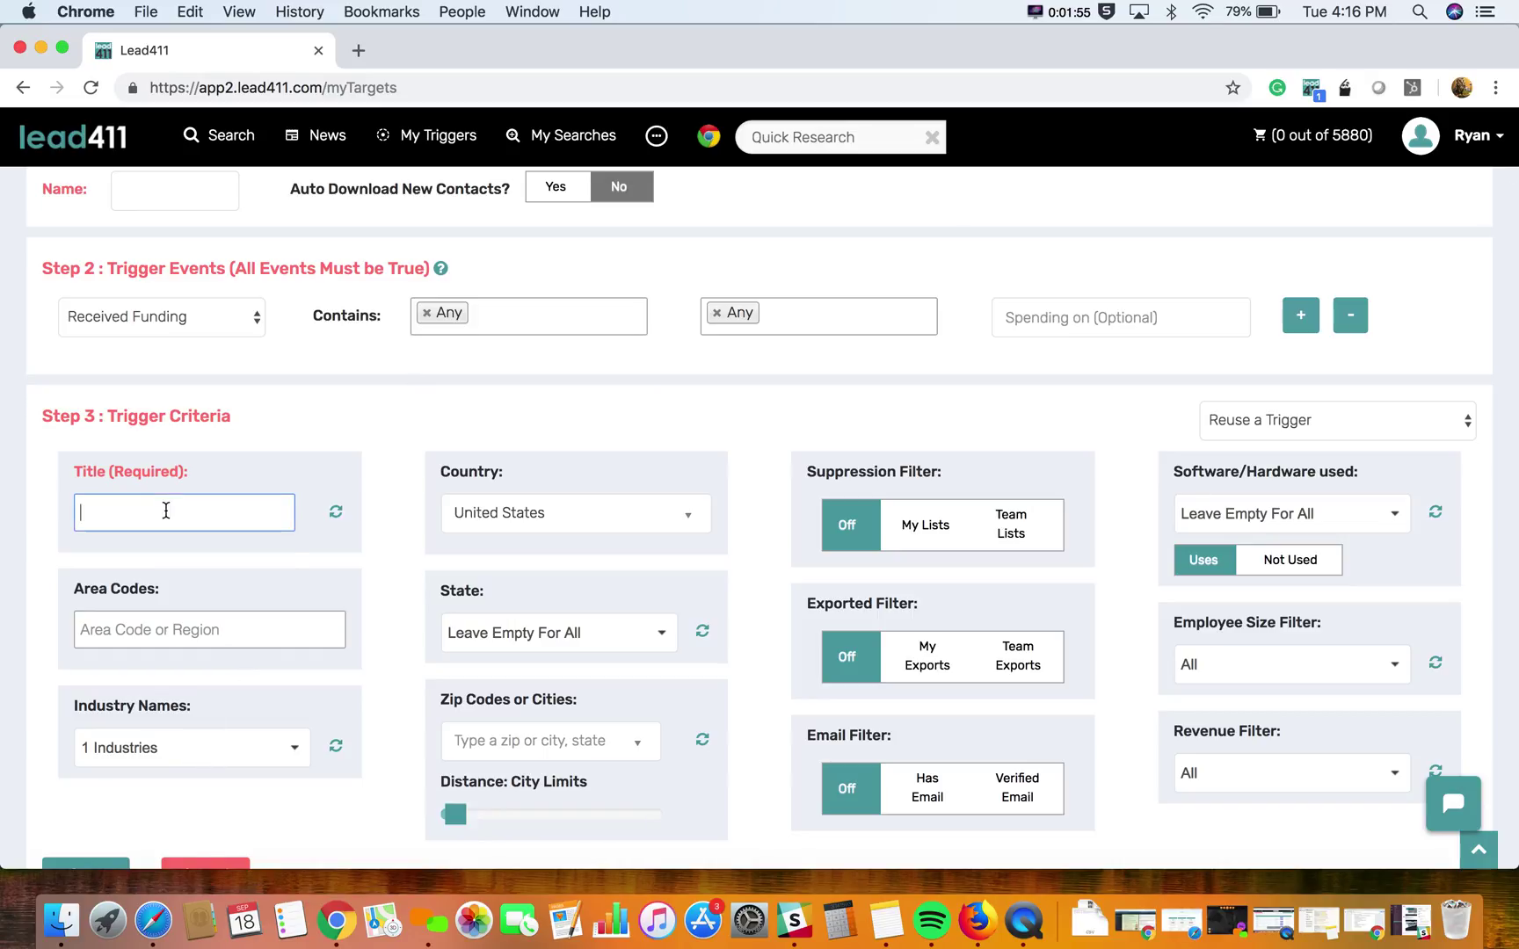
pyautogui.write('Sales')
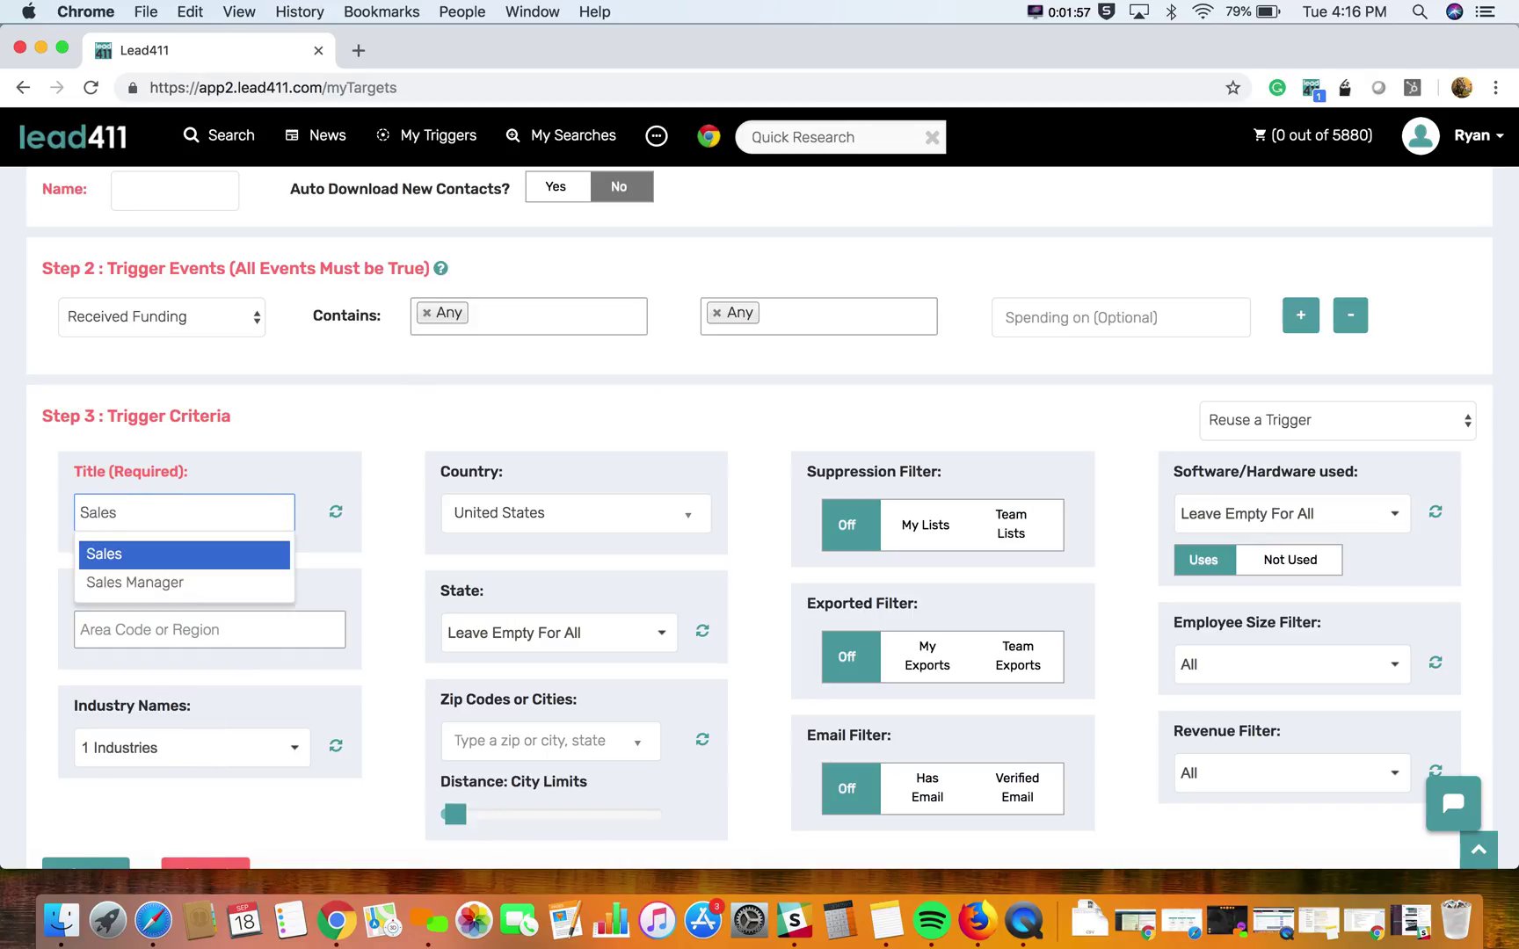
pyautogui.press('Return')
pyautogui.write('marketing')
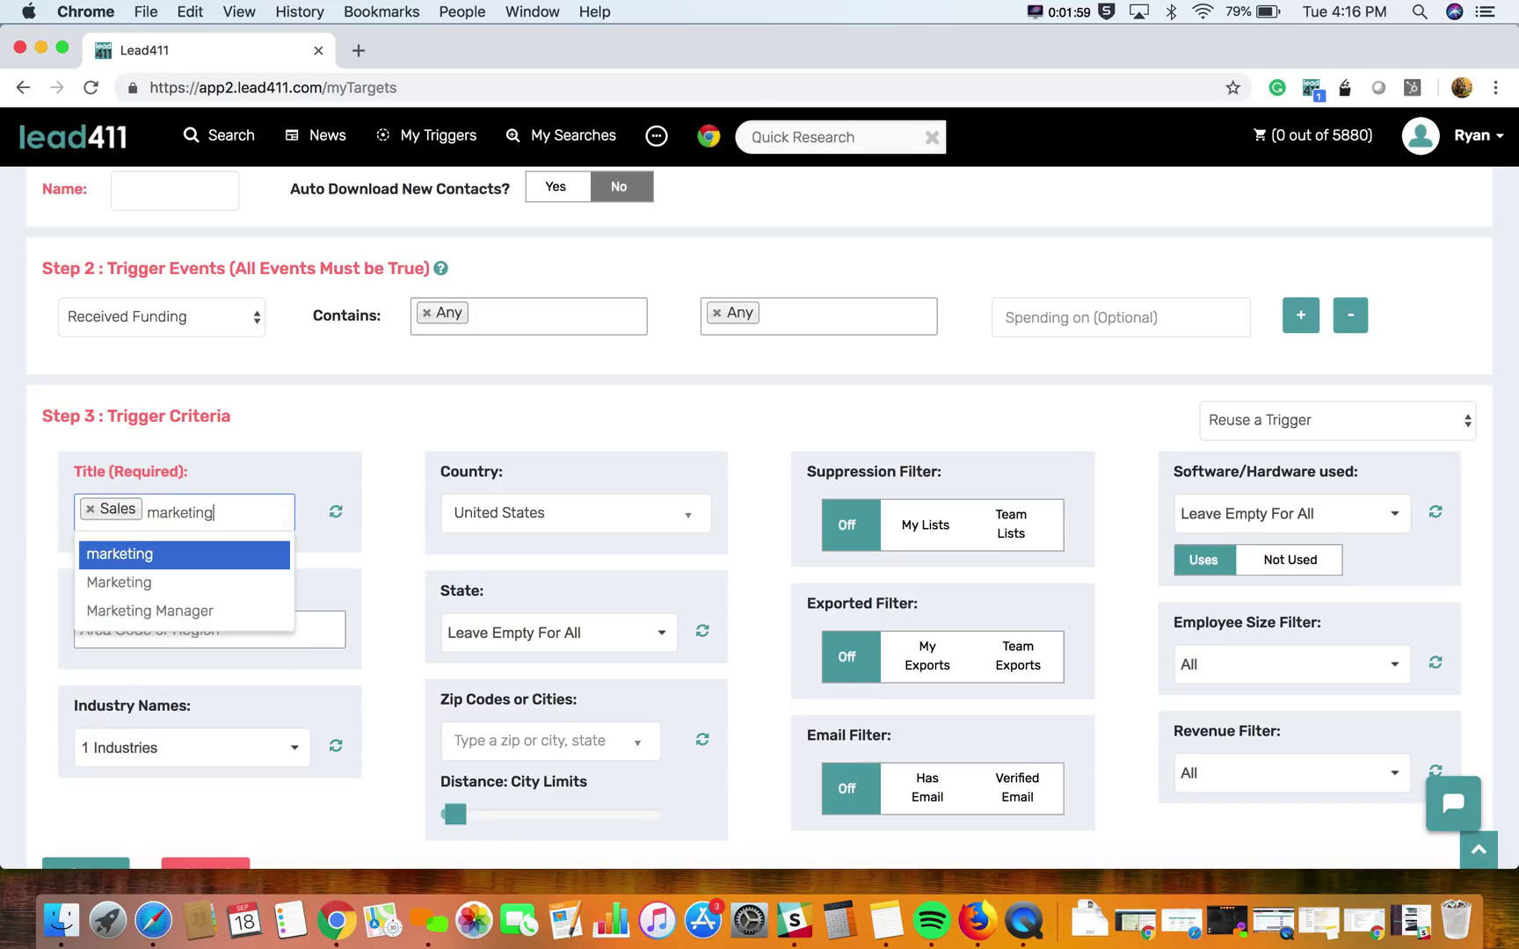
pyautogui.press('Return')
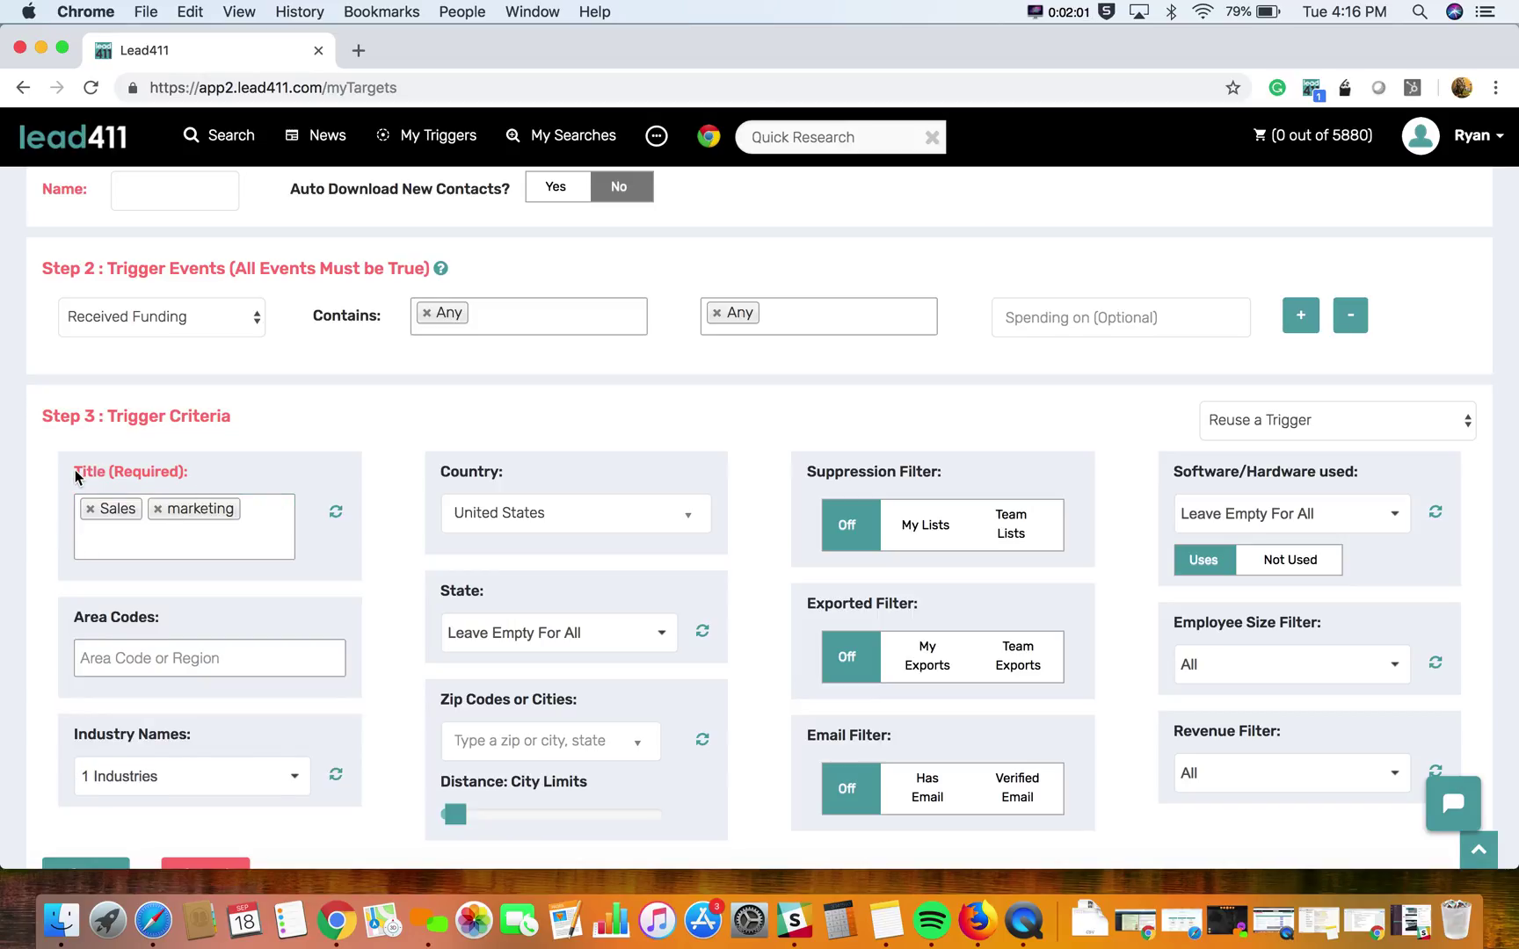
pyautogui.moveTo(74, 473); pyautogui.dragTo(187, 474)
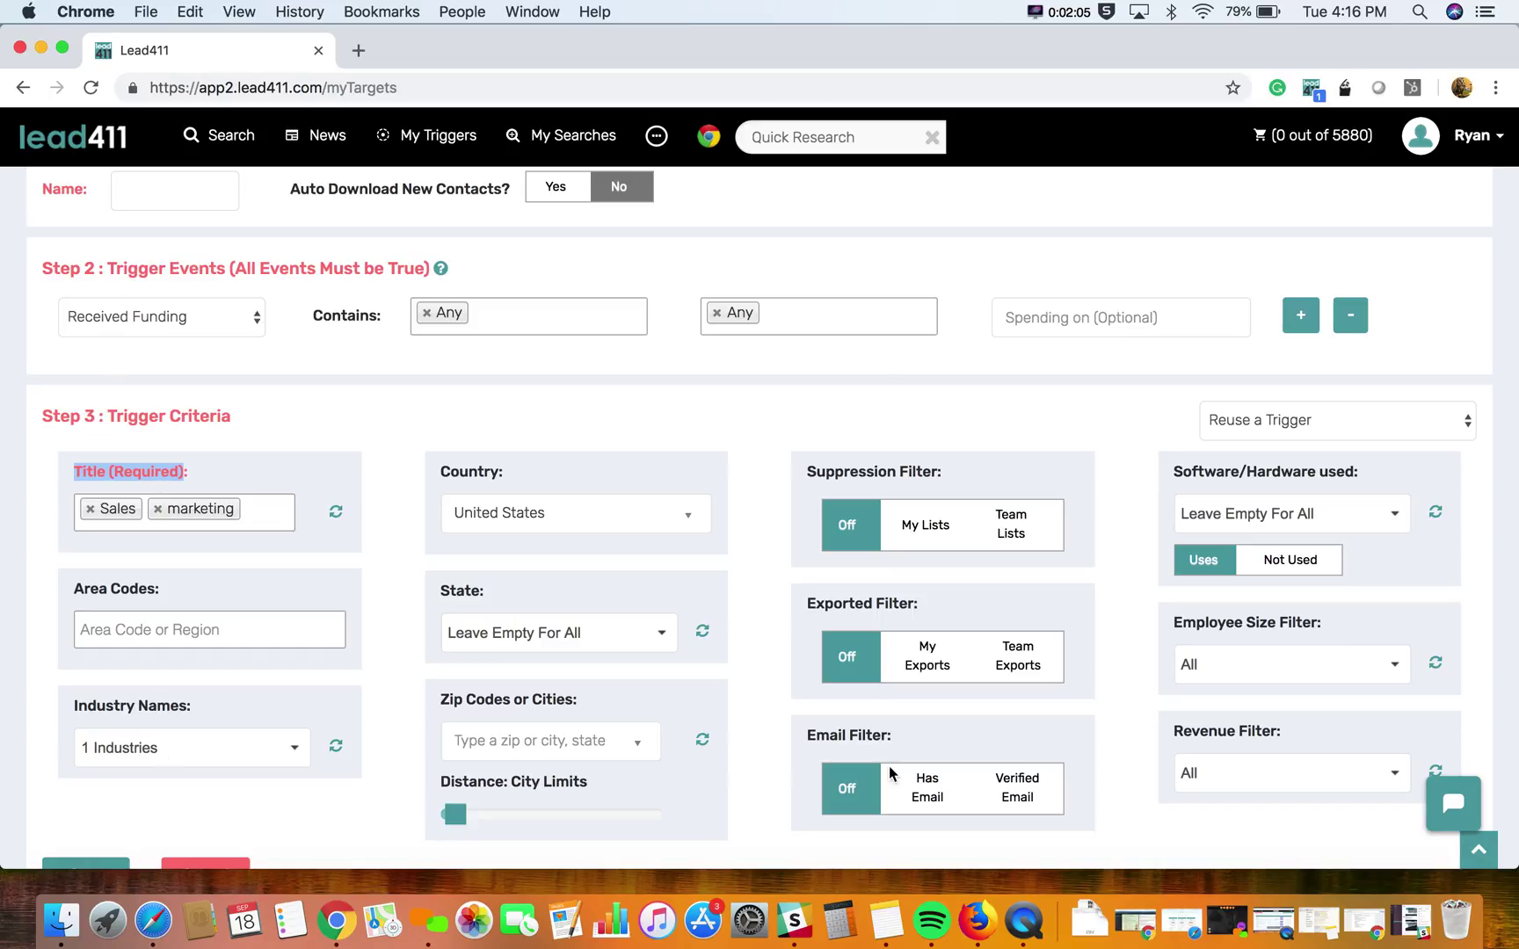
pyautogui.click(1016, 785)
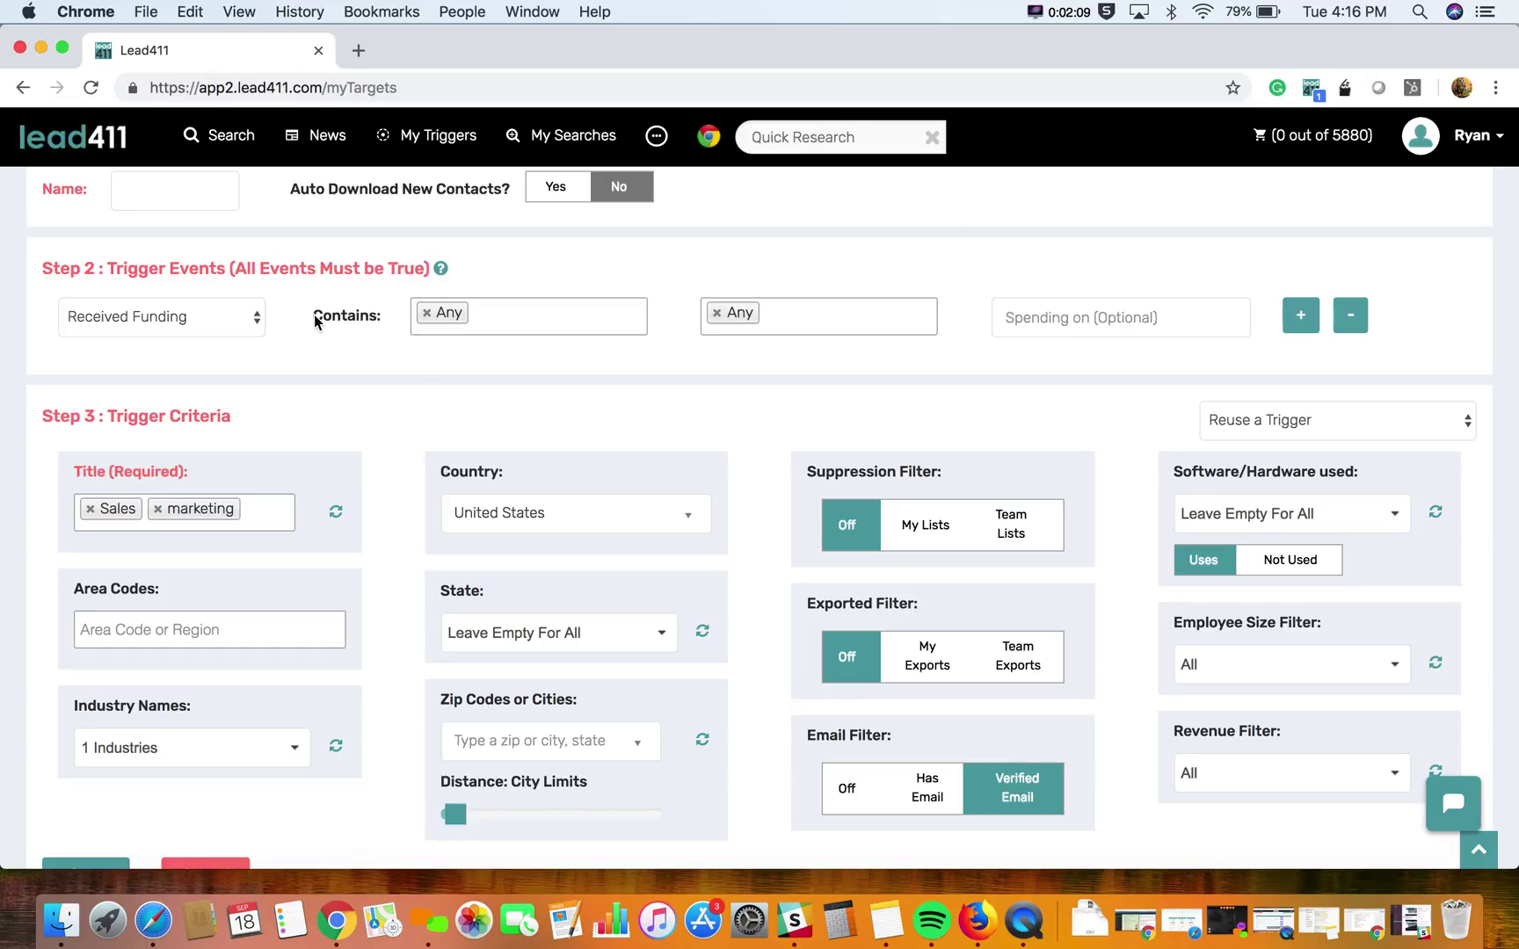
# Step: Name the trigger test1 and save it
pyautogui.click(188, 188)
pyautogui.write('test1')
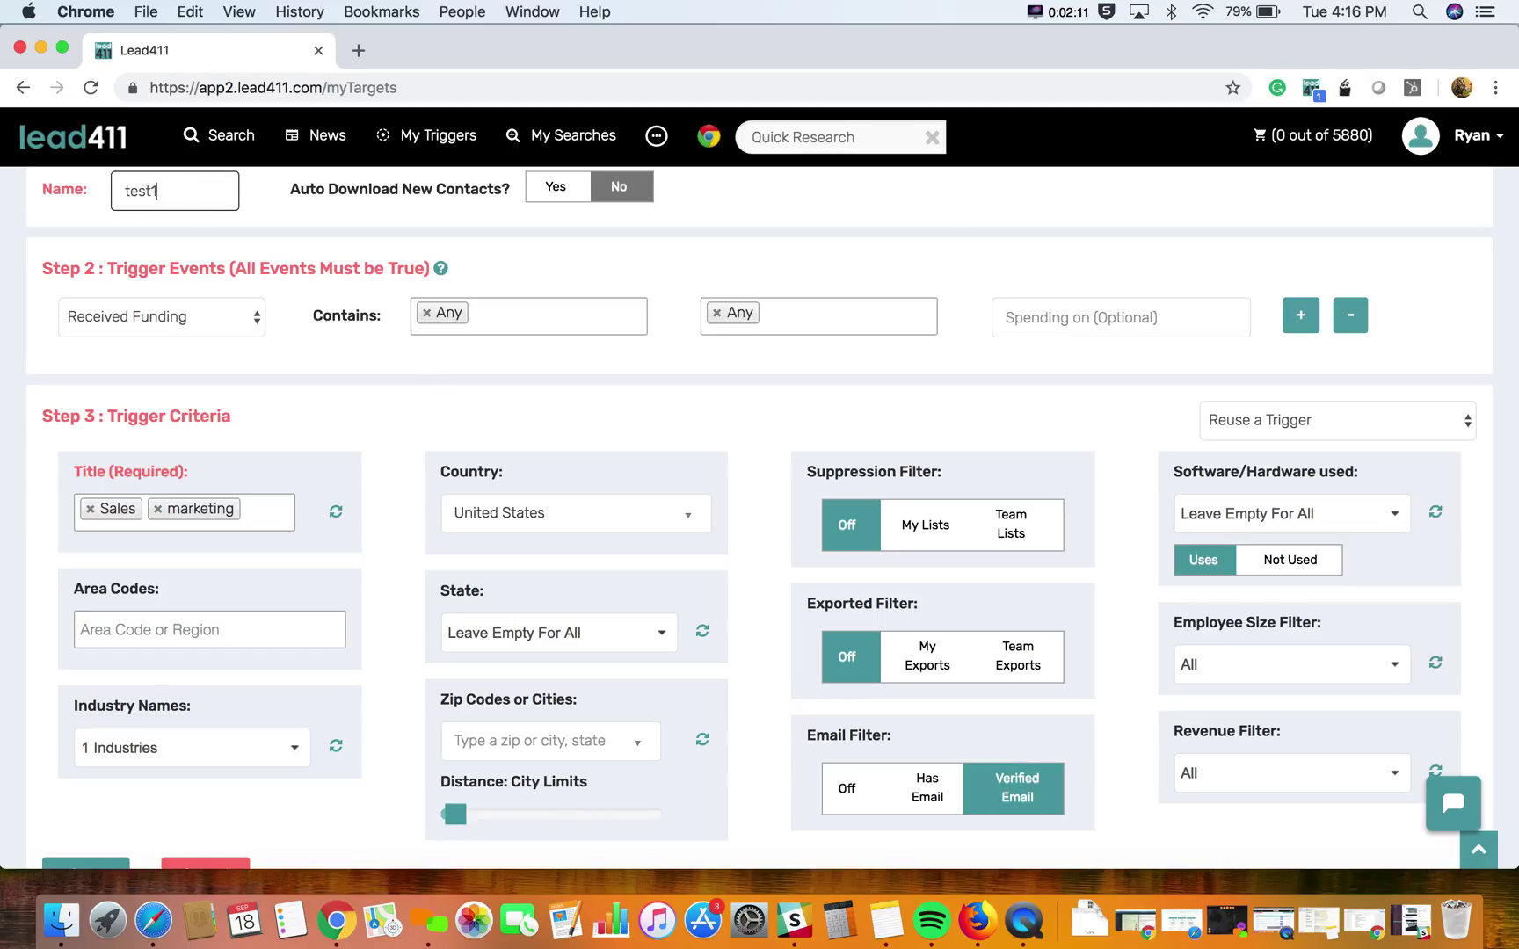
pyautogui.scroll(-3, 352, 406)
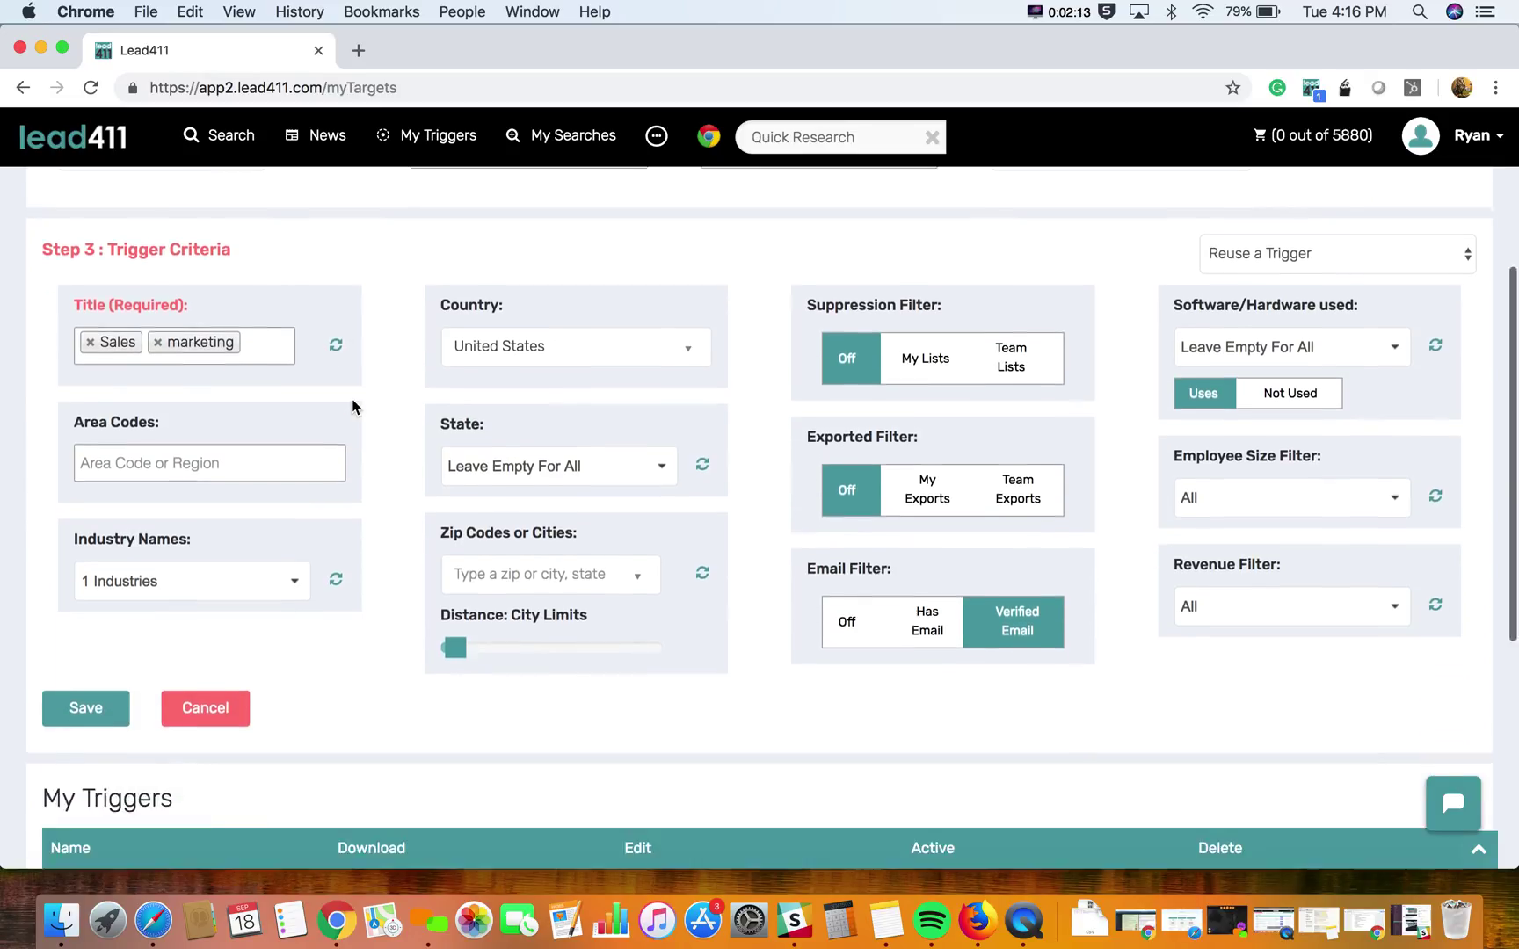
pyautogui.scroll(-1, 352, 406)
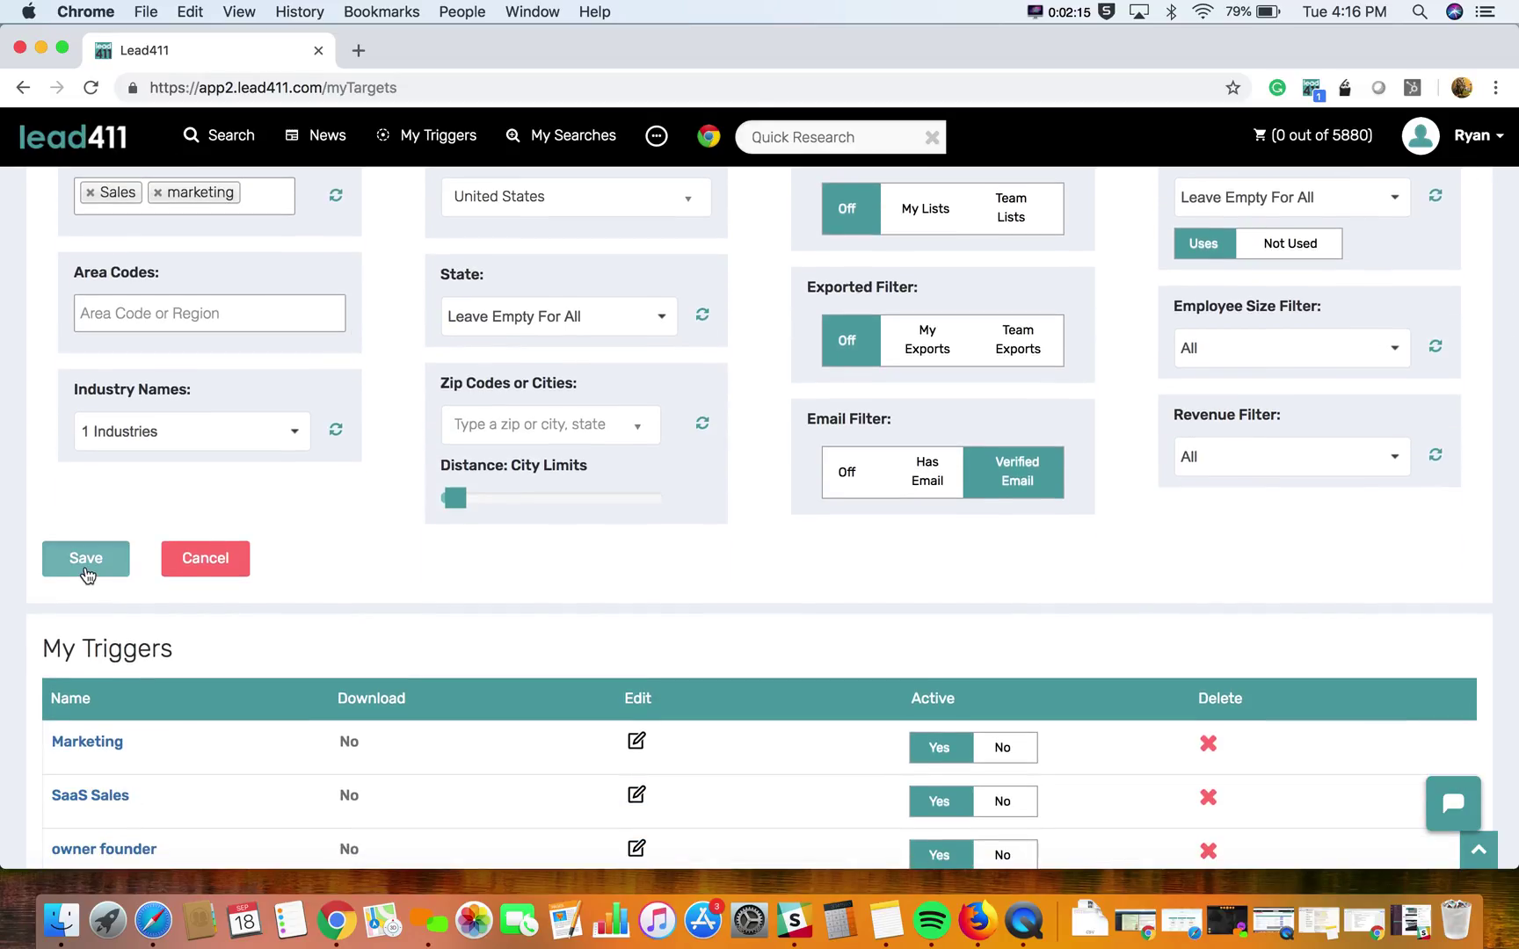
pyautogui.click(88, 571)
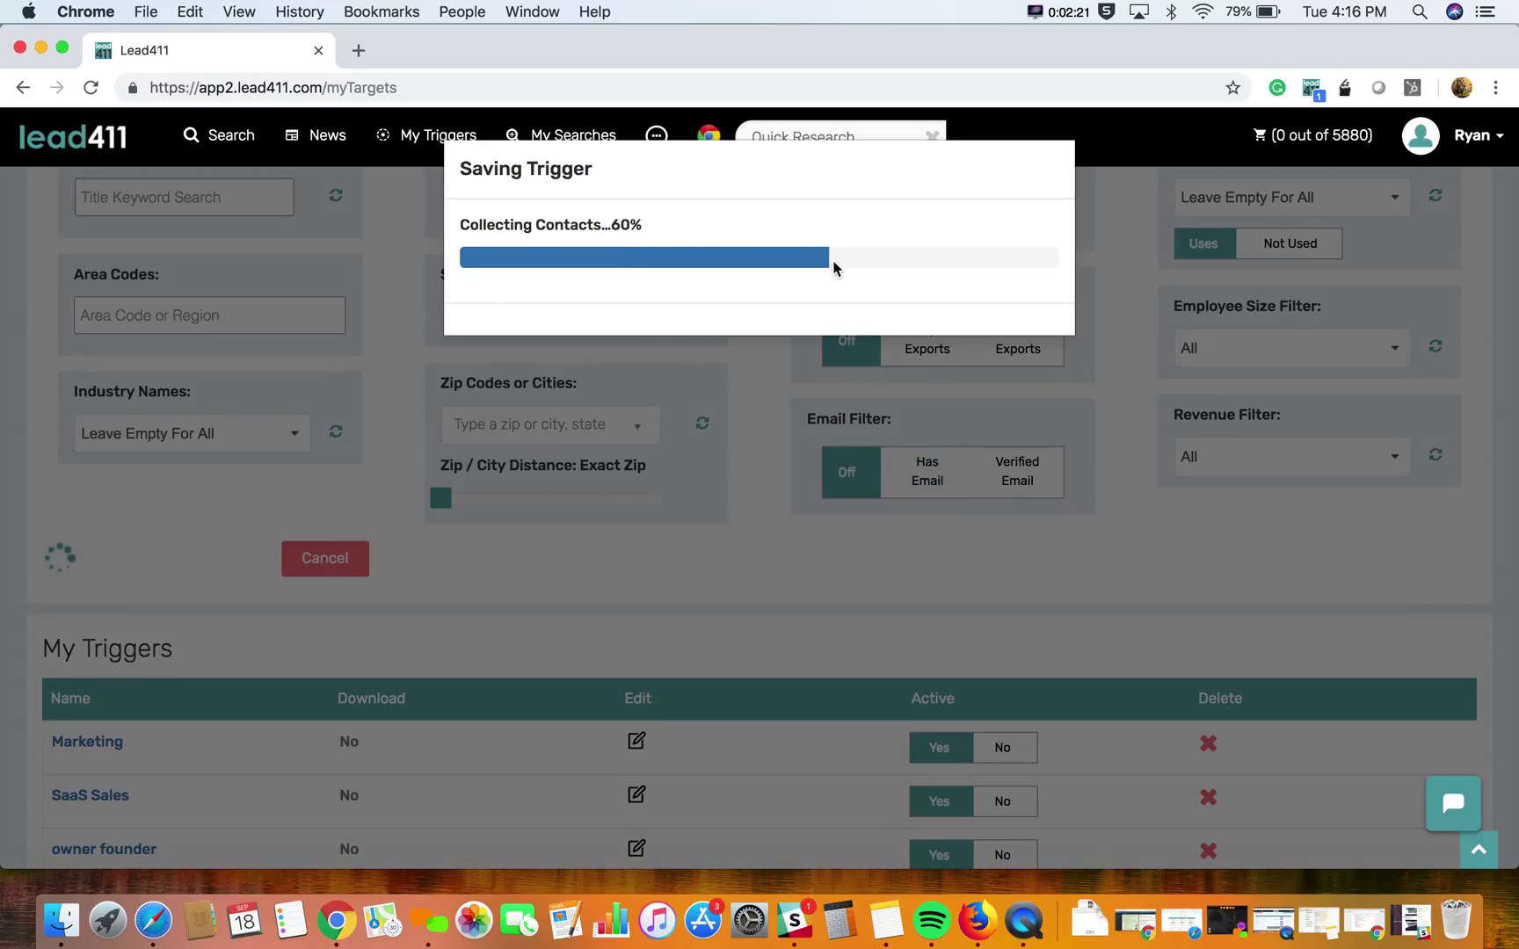
pyautogui.click(1006, 327)
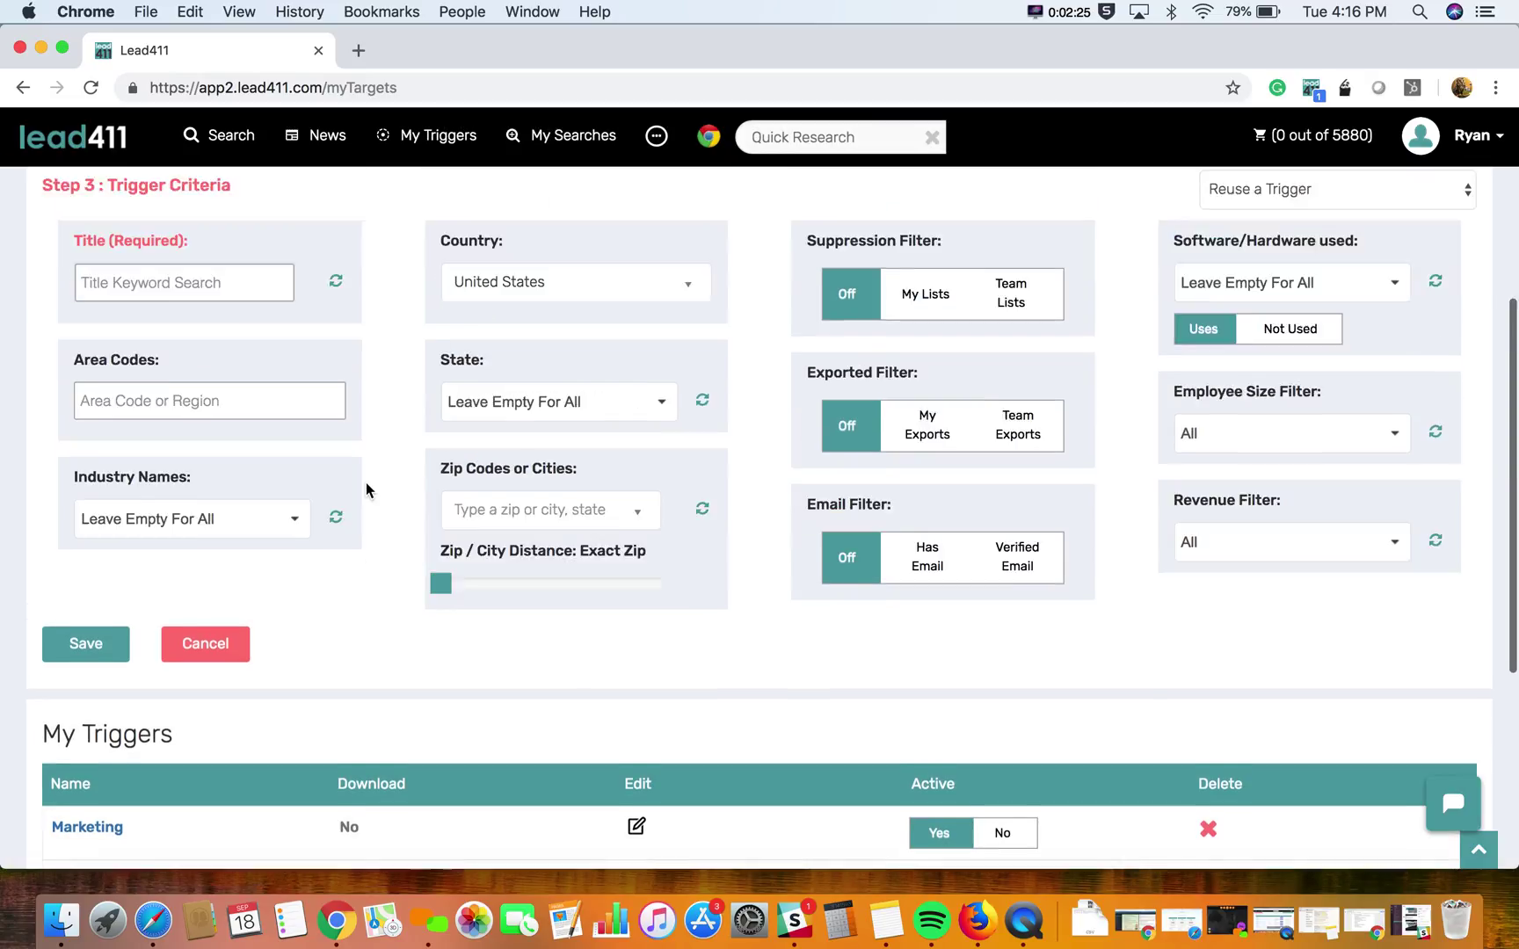
# Step: Draft another trigger using the Employee - New Role / Position event and the title keyword marketing
pyautogui.scroll(3, 365, 490)
pyautogui.click(209, 363)
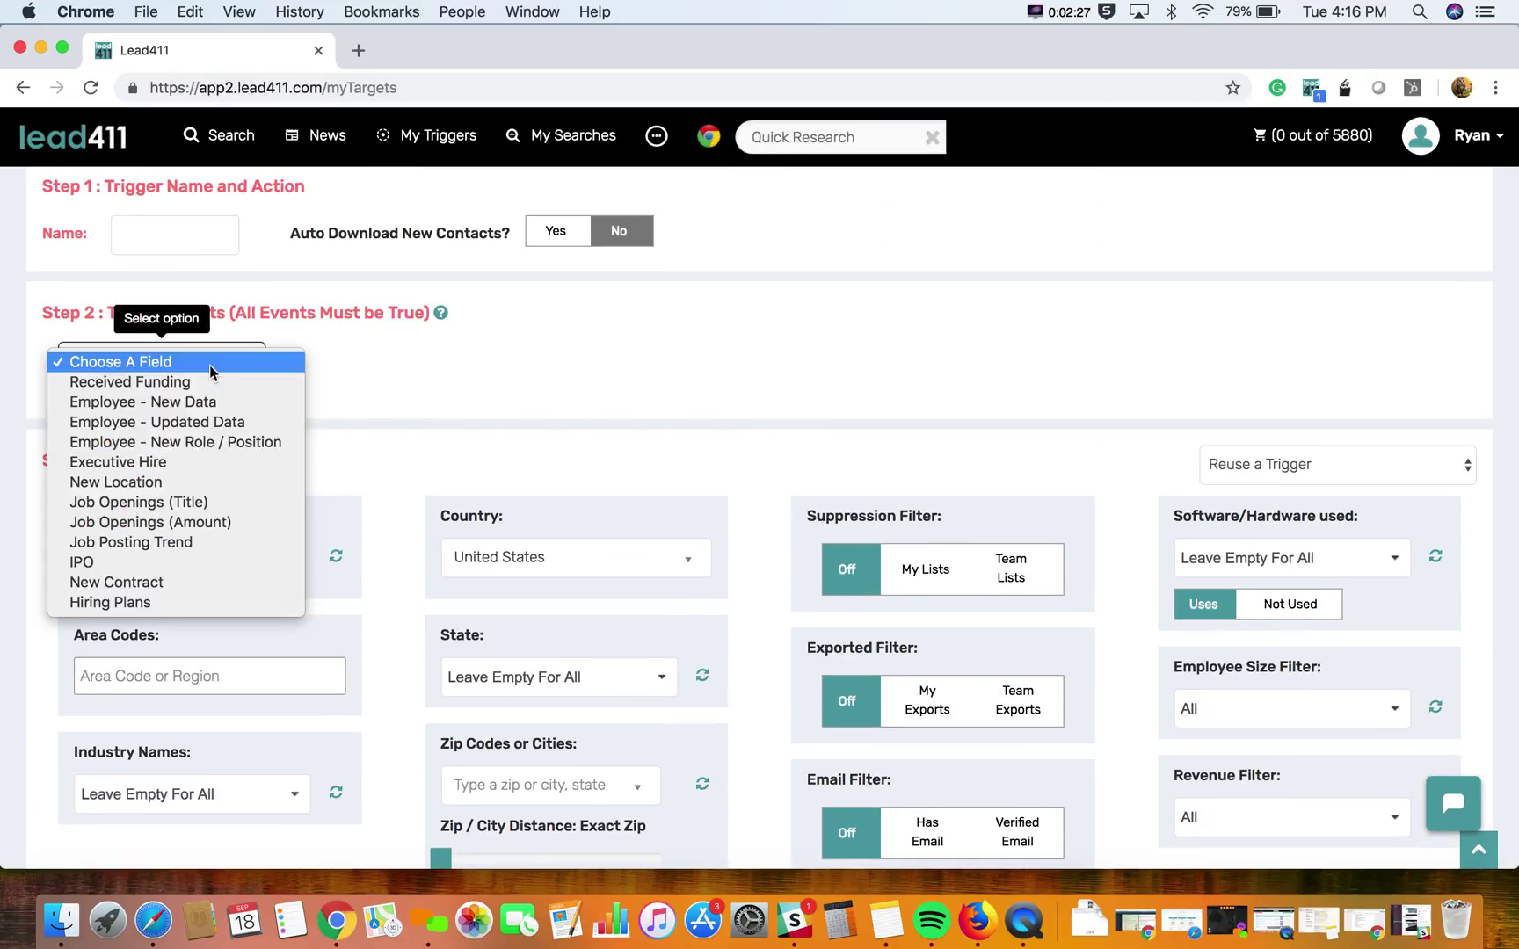
pyautogui.click(182, 448)
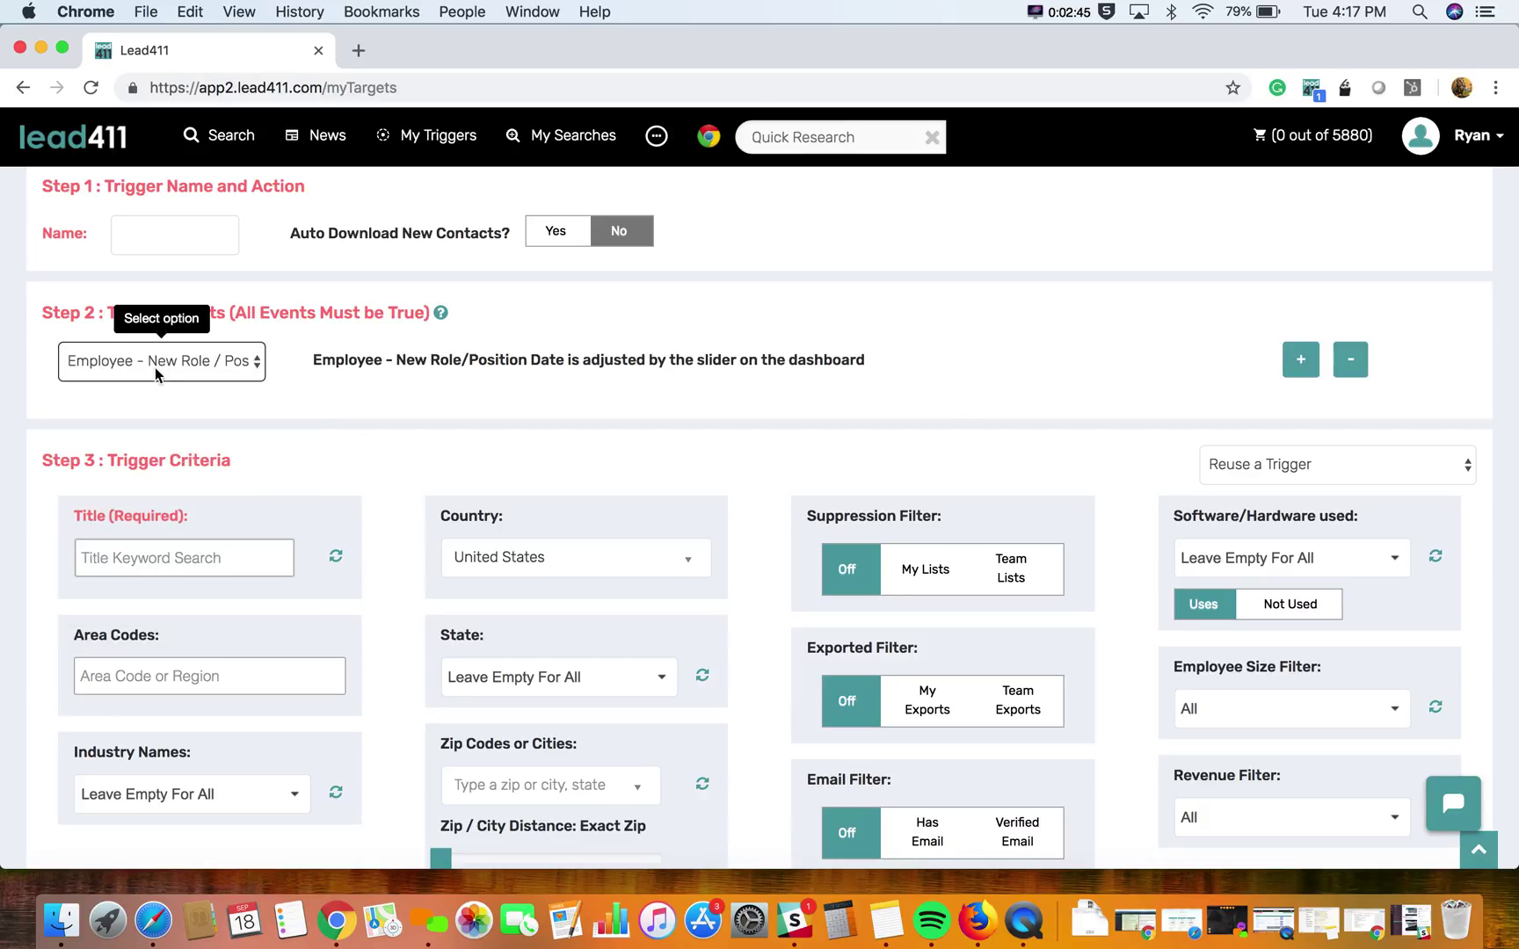
pyautogui.click(205, 561)
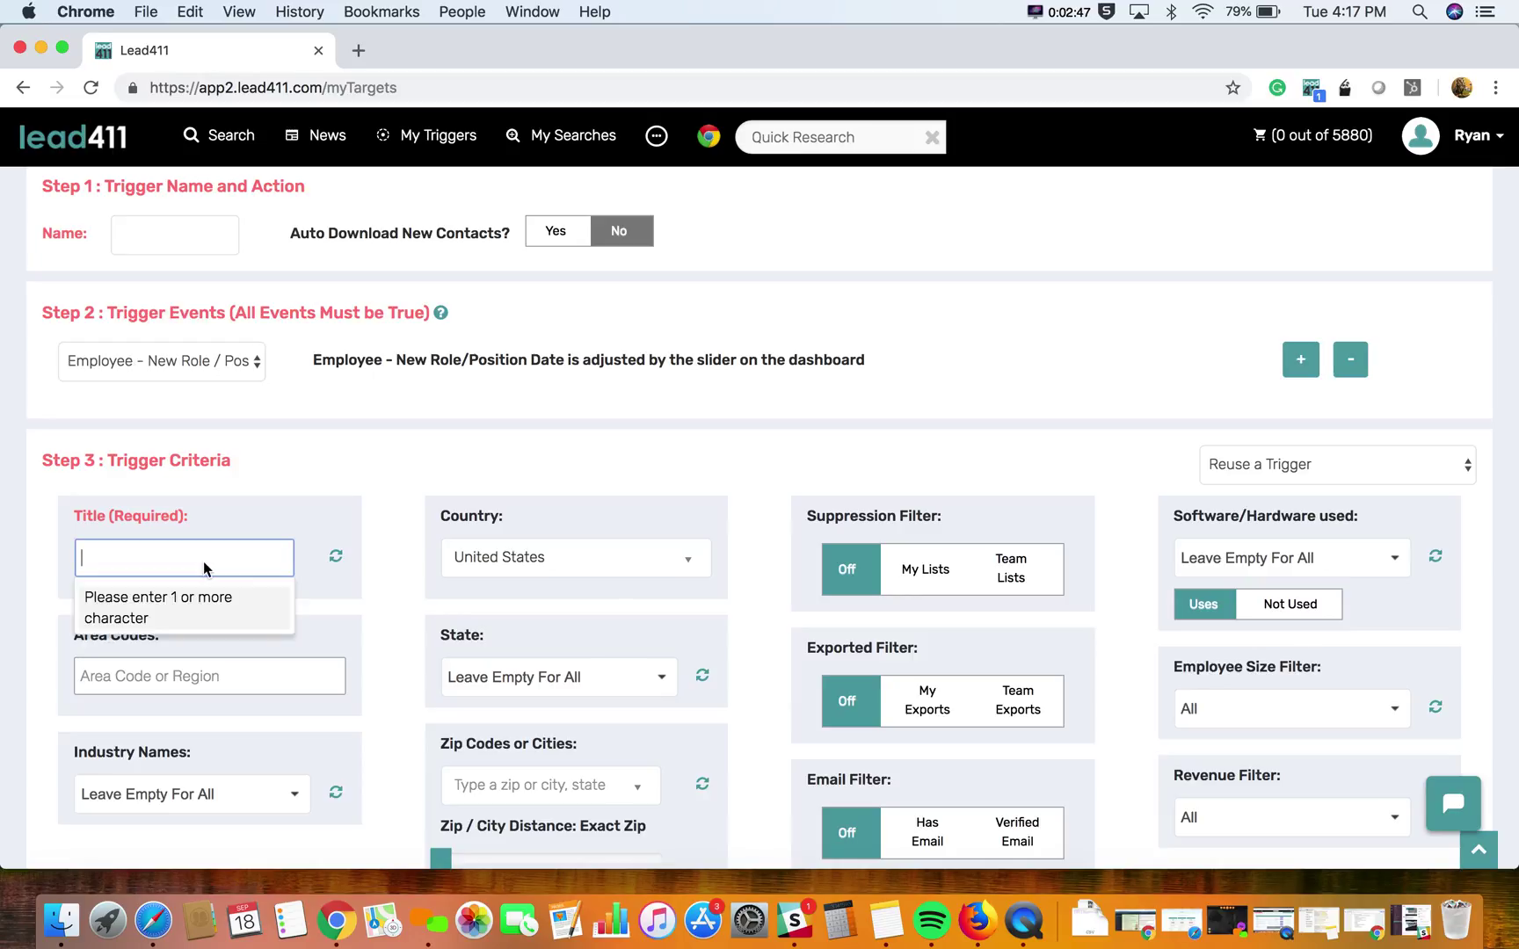
pyautogui.write('marketing')
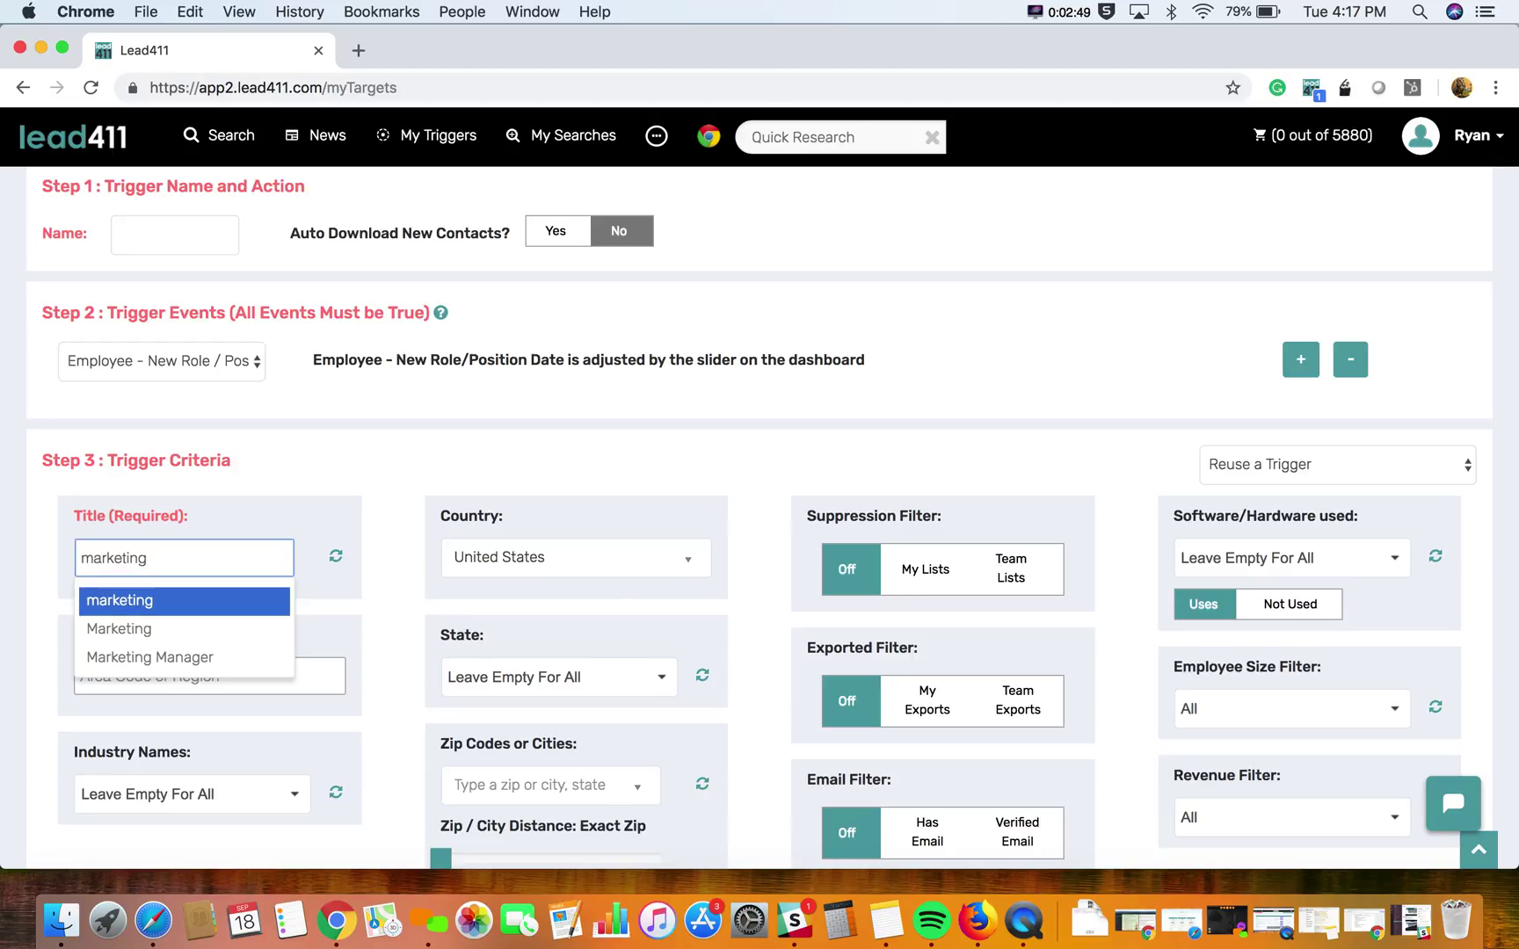
pyautogui.press('Return')
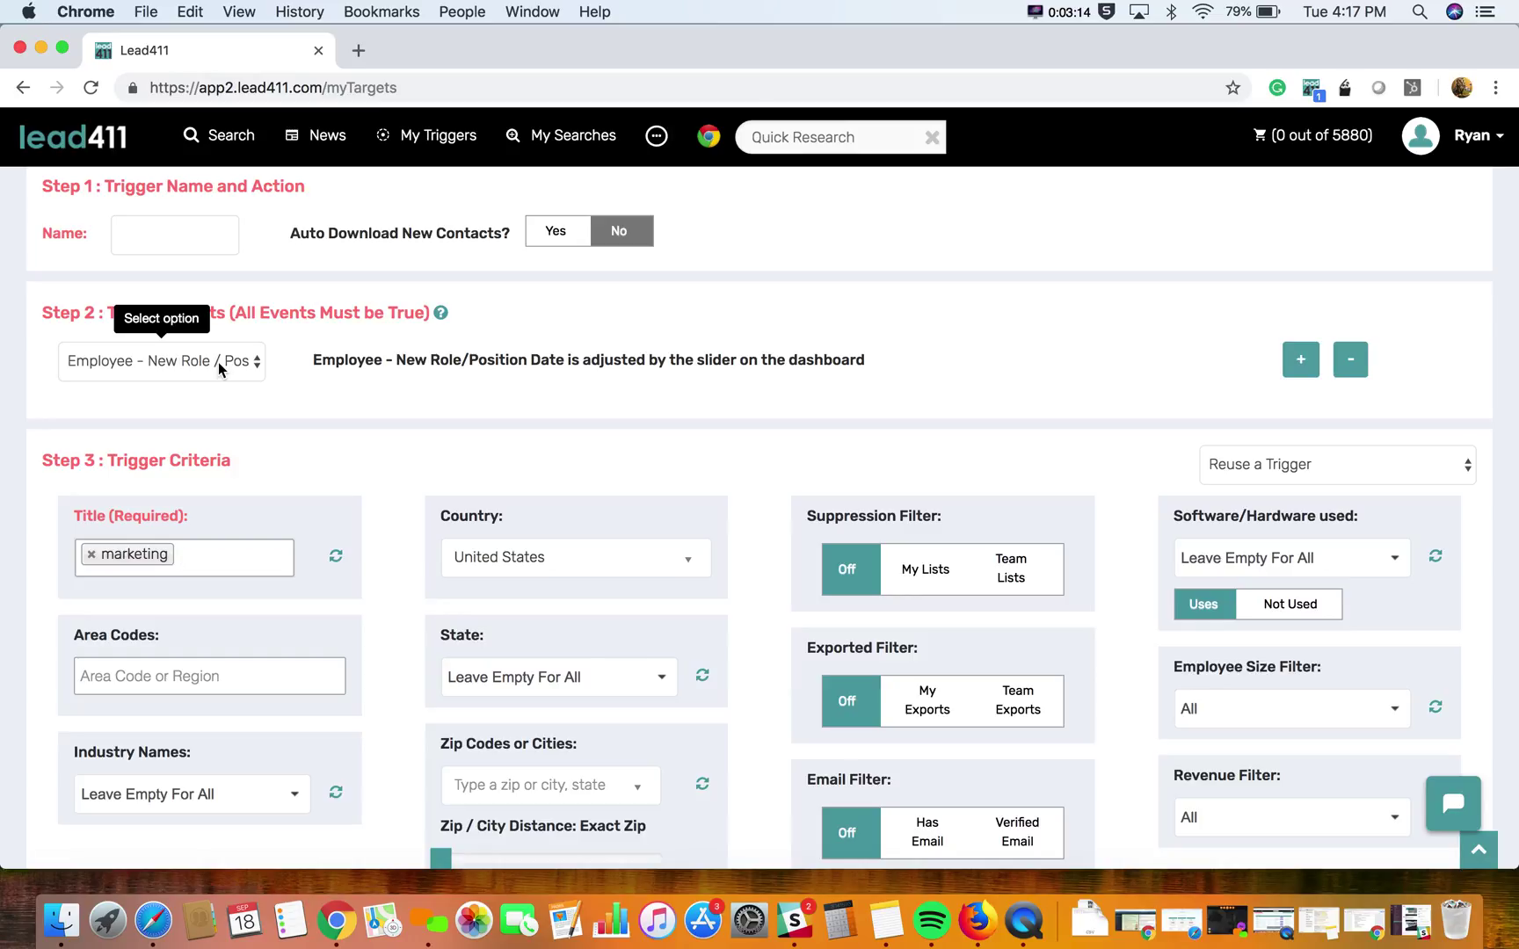
# Step: Return to the triggers dashboard and look through the contacts collected for the test1 trigger
pyautogui.click(586, 156)
pyautogui.click(439, 143)
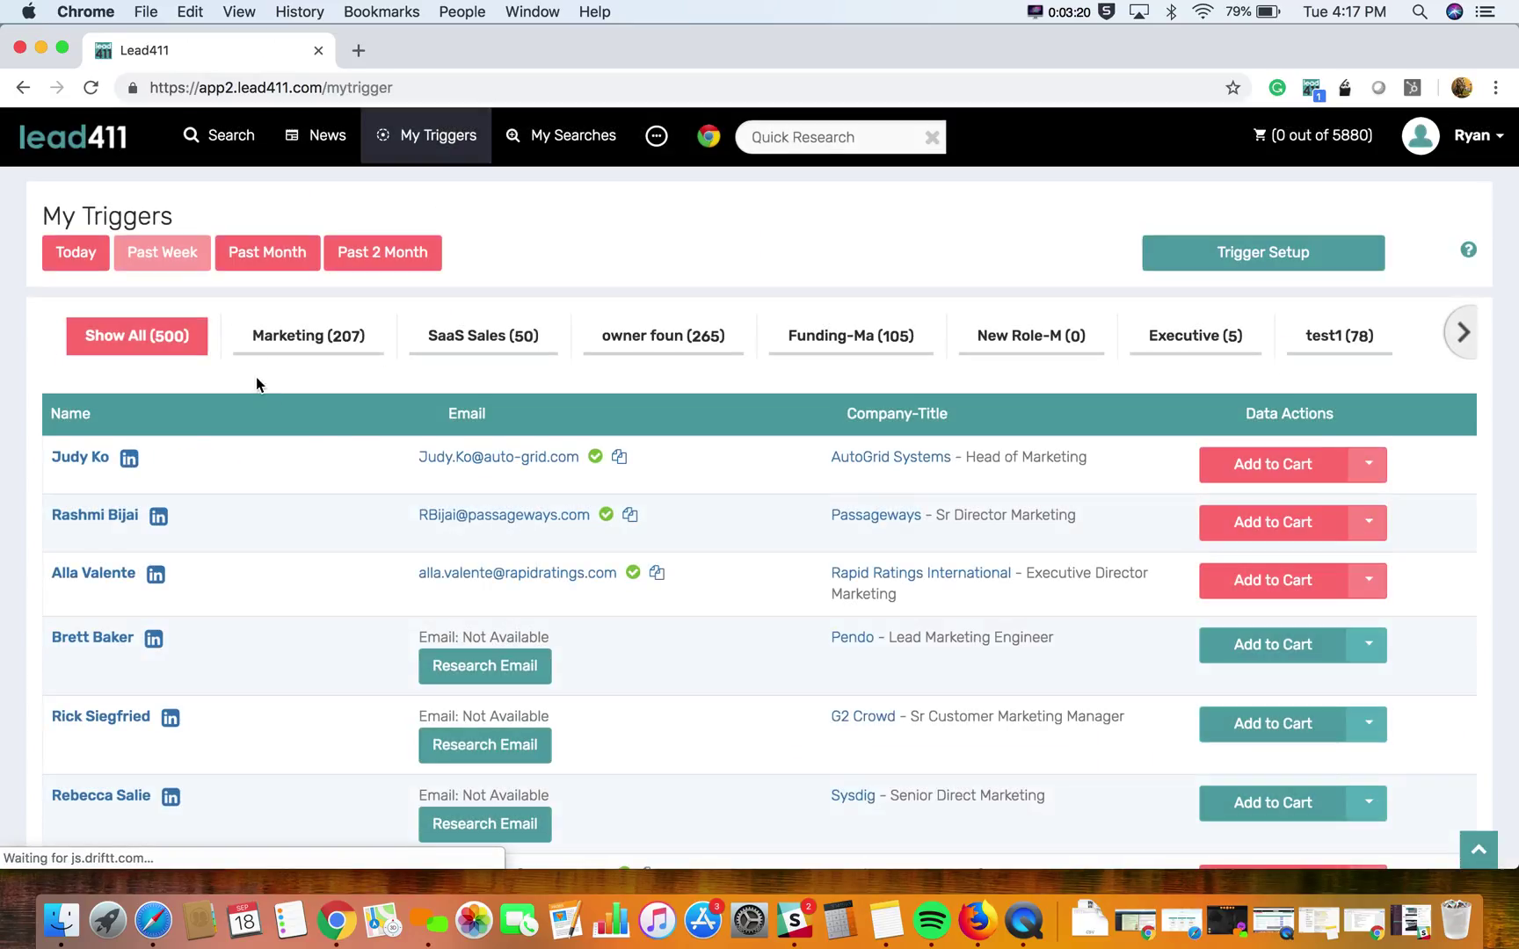
pyautogui.click(1332, 349)
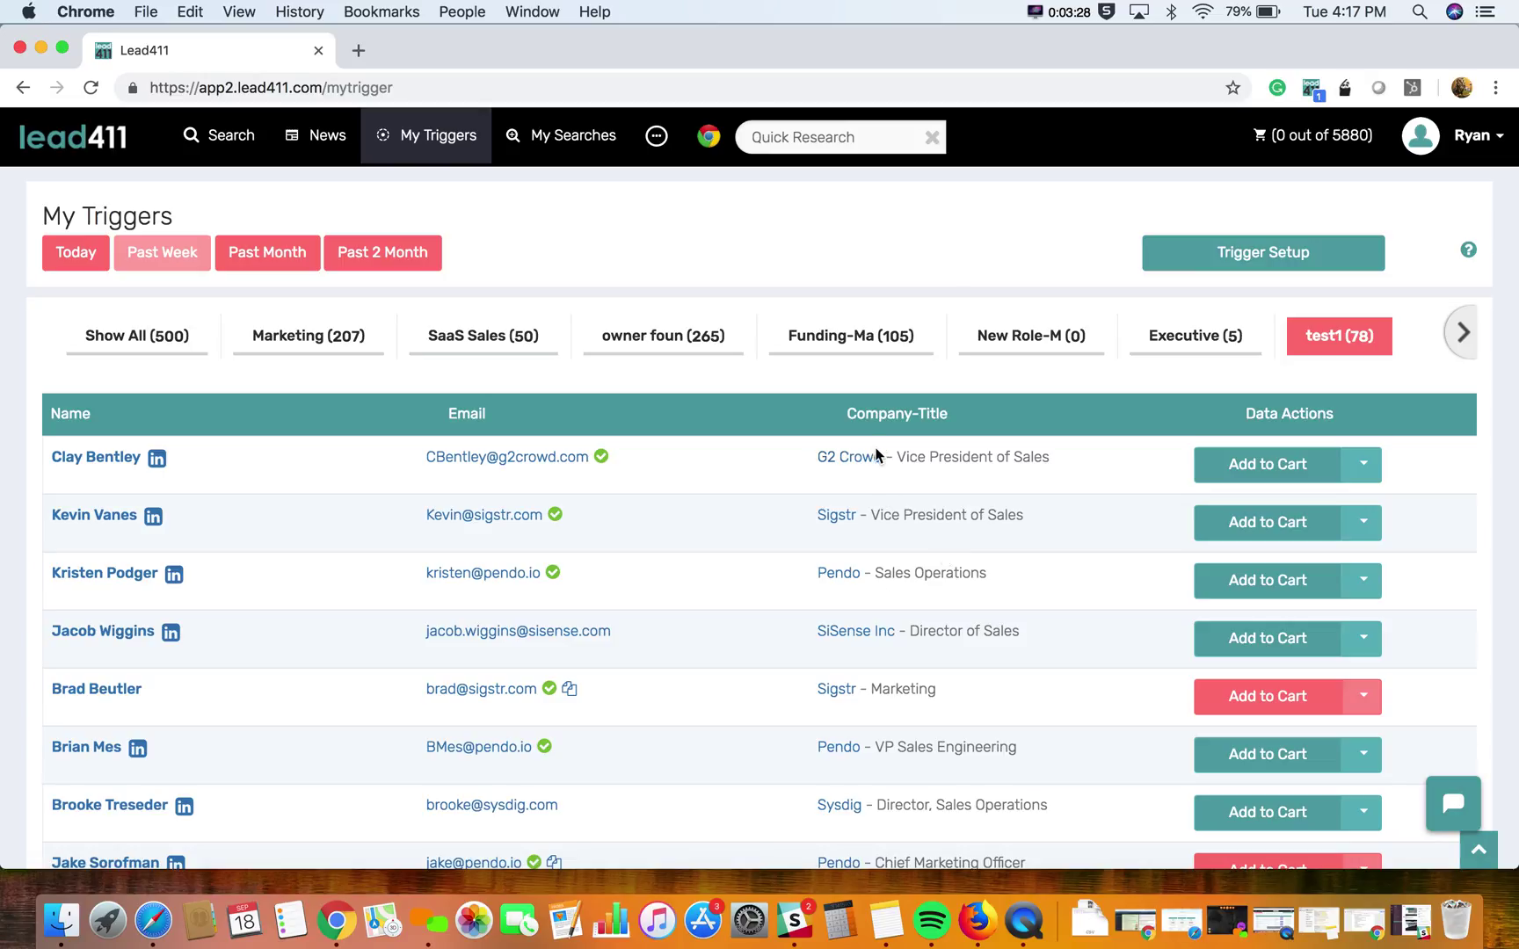
pyautogui.scroll(-3, 923, 678)
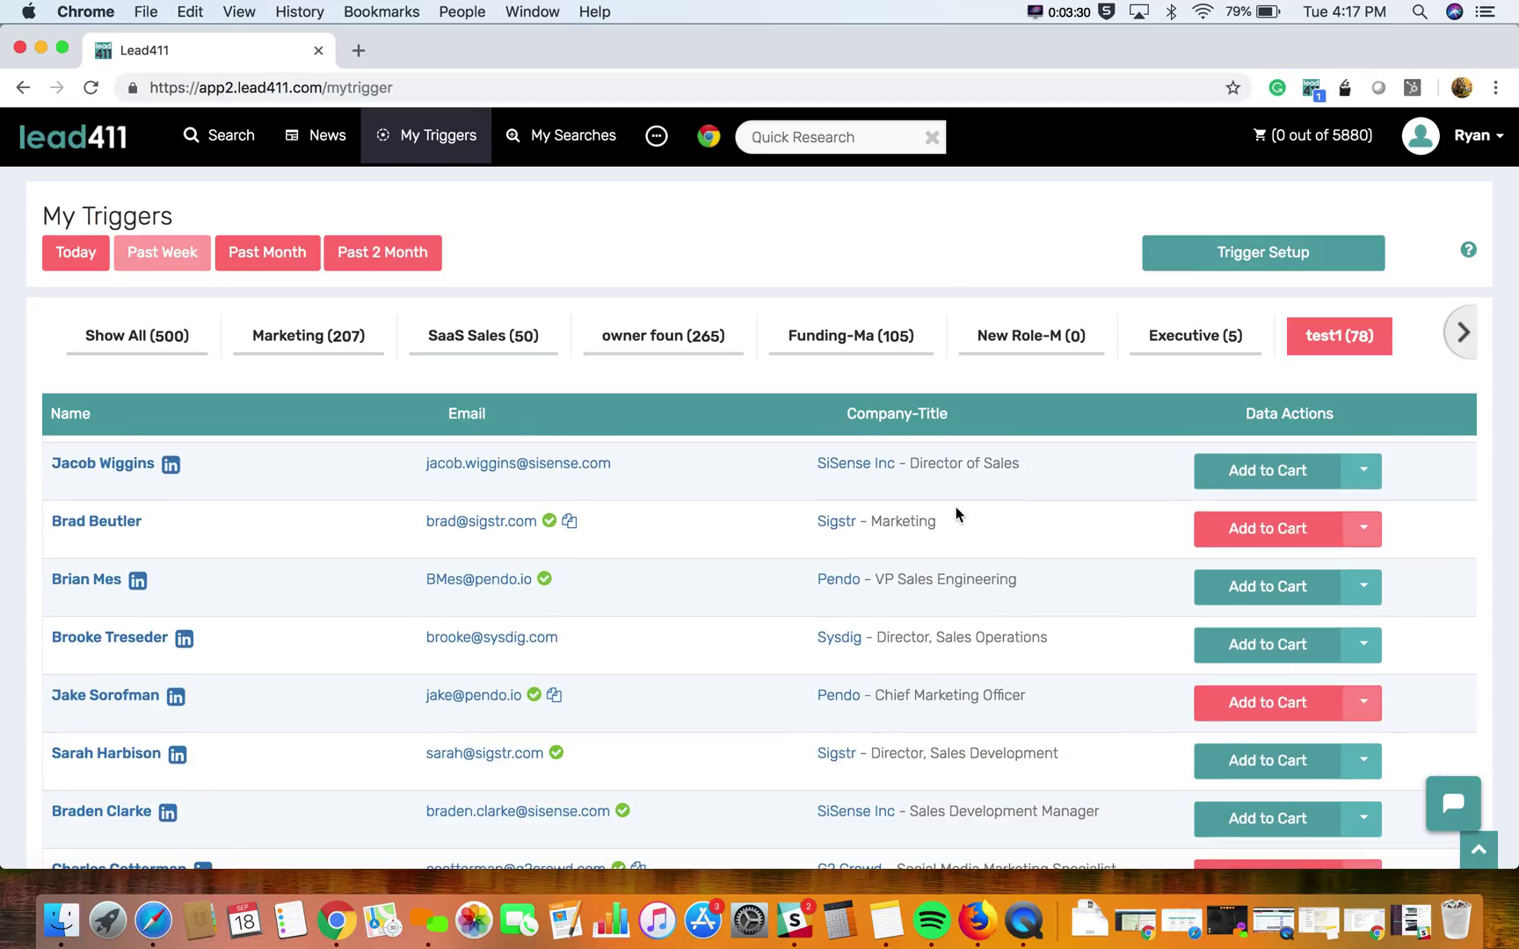
pyautogui.scroll(-5, 948, 756)
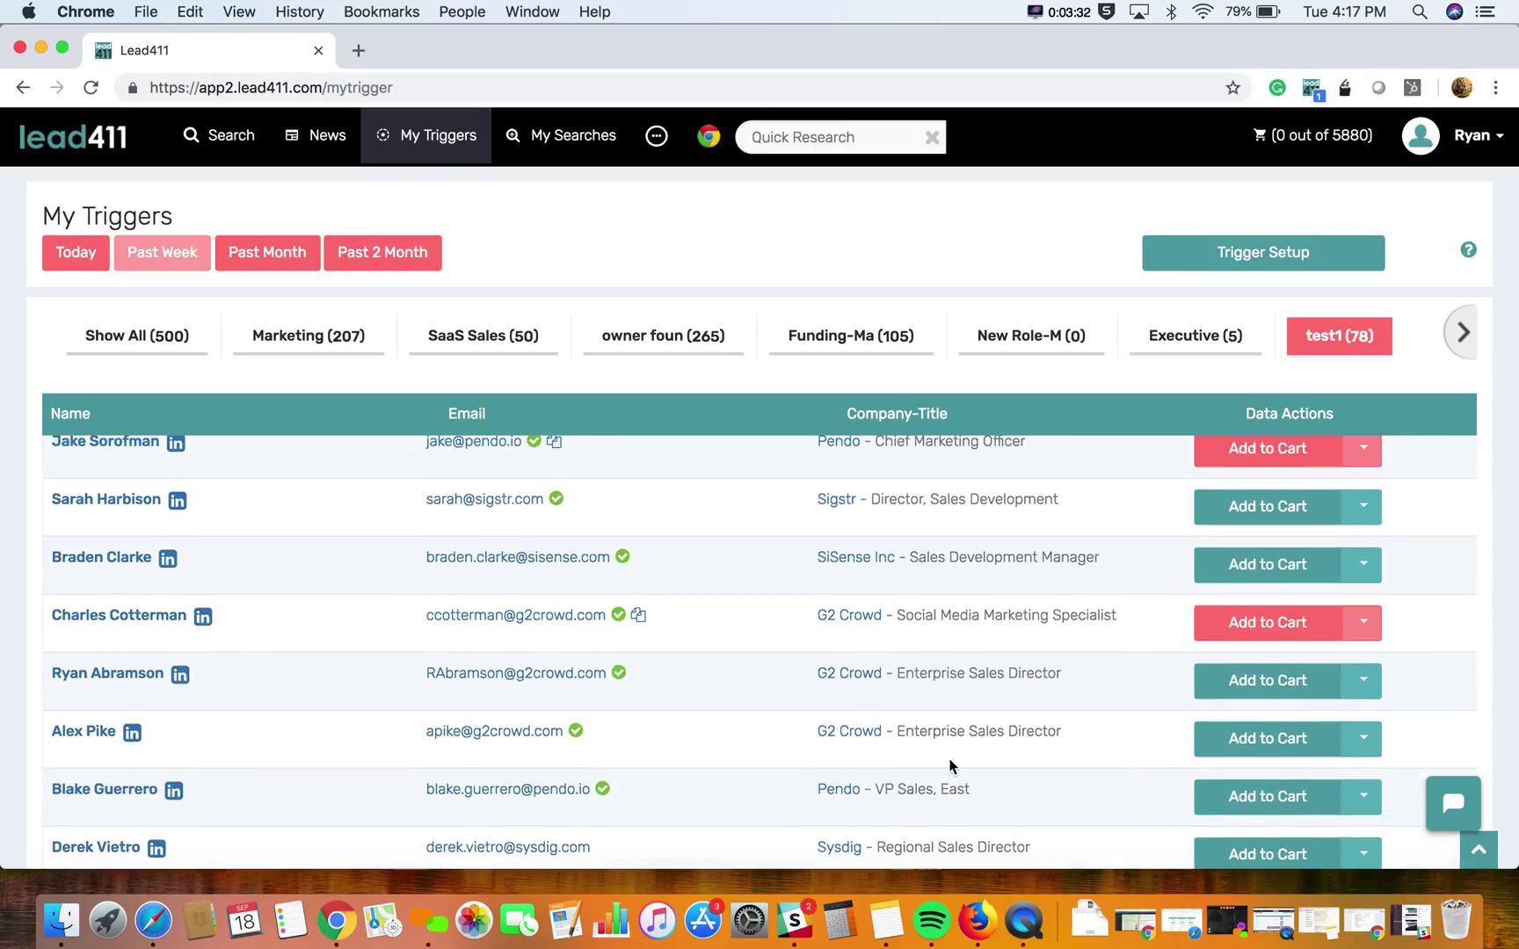
# Step: Look through the remaining test1 contacts, the data actions offered for the Pendo VP Sales contact, and the bulk cart option
pyautogui.scroll(-4, 949, 767)
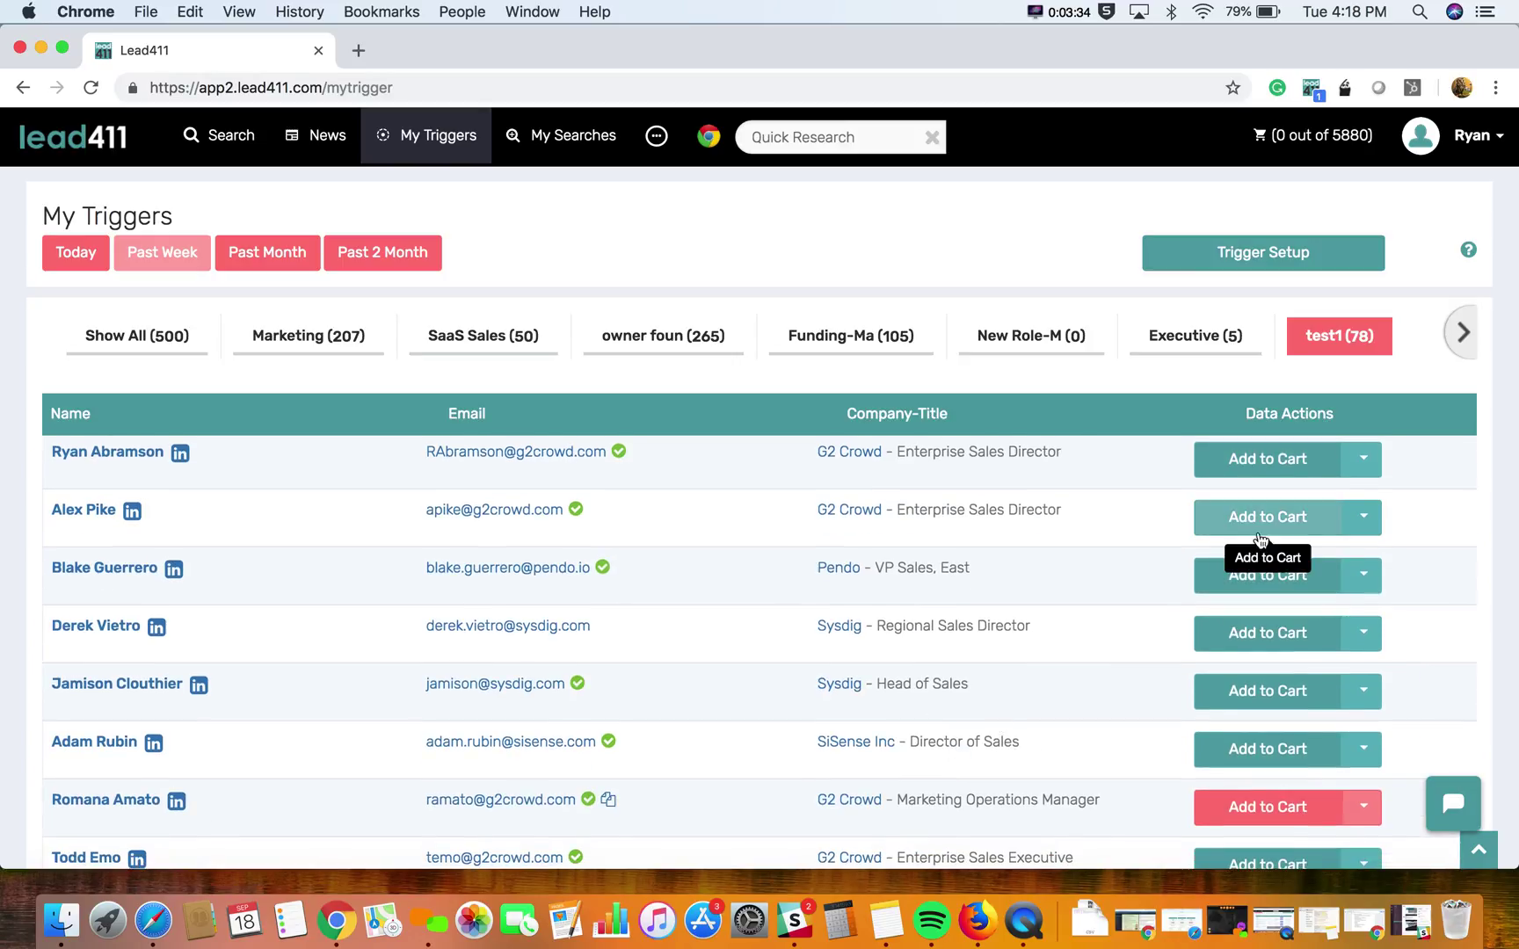
pyautogui.click(1362, 575)
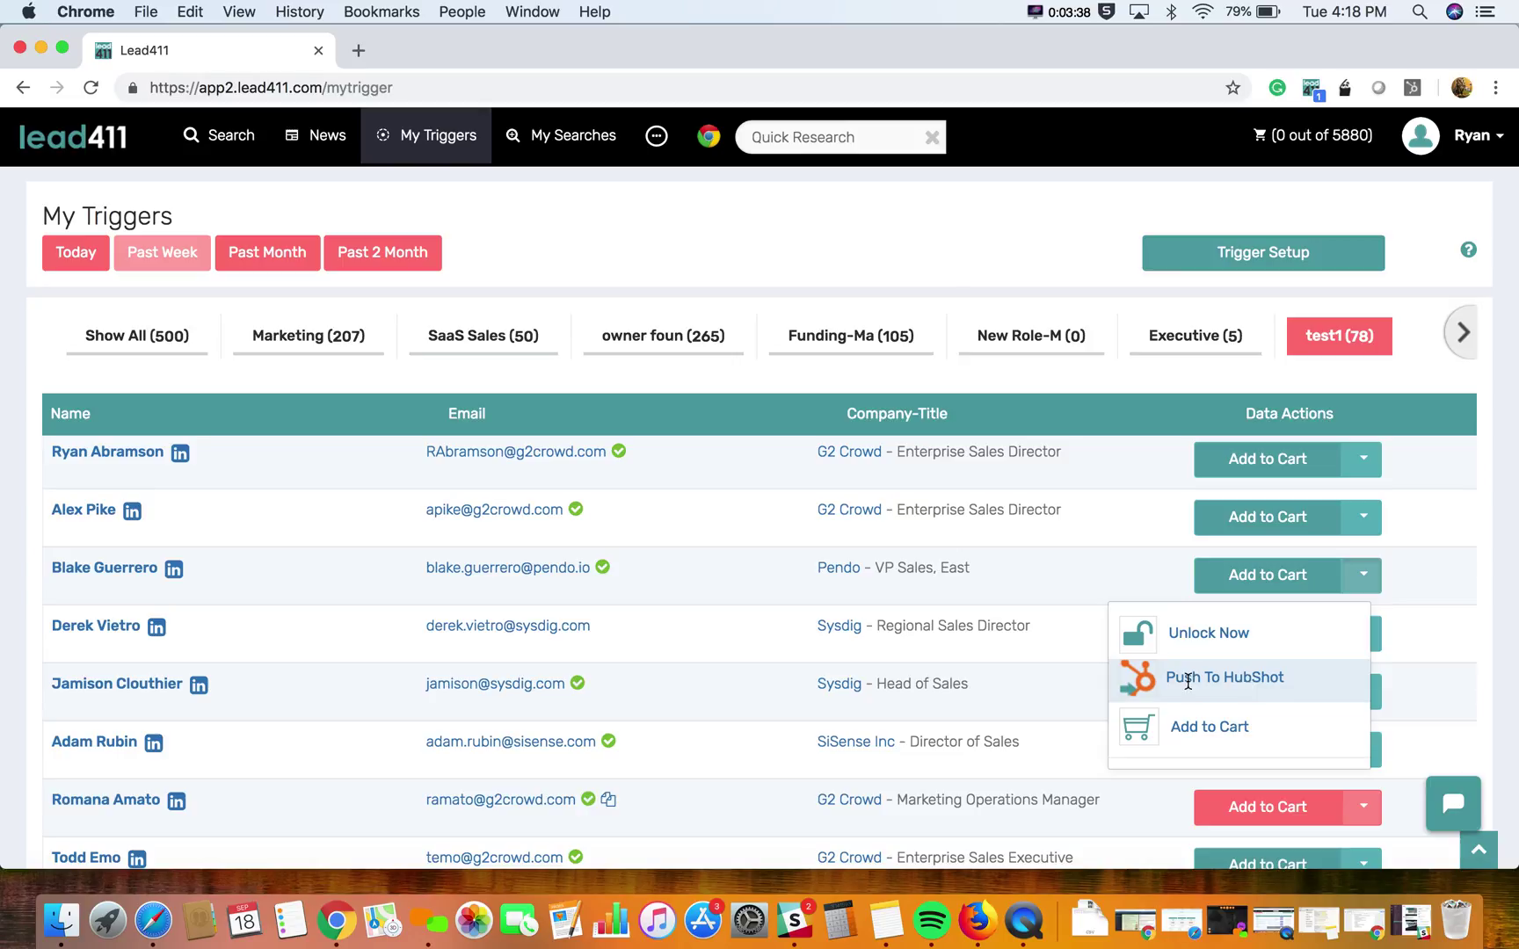
pyautogui.click(1039, 679)
pyautogui.scroll(-4, 1038, 672)
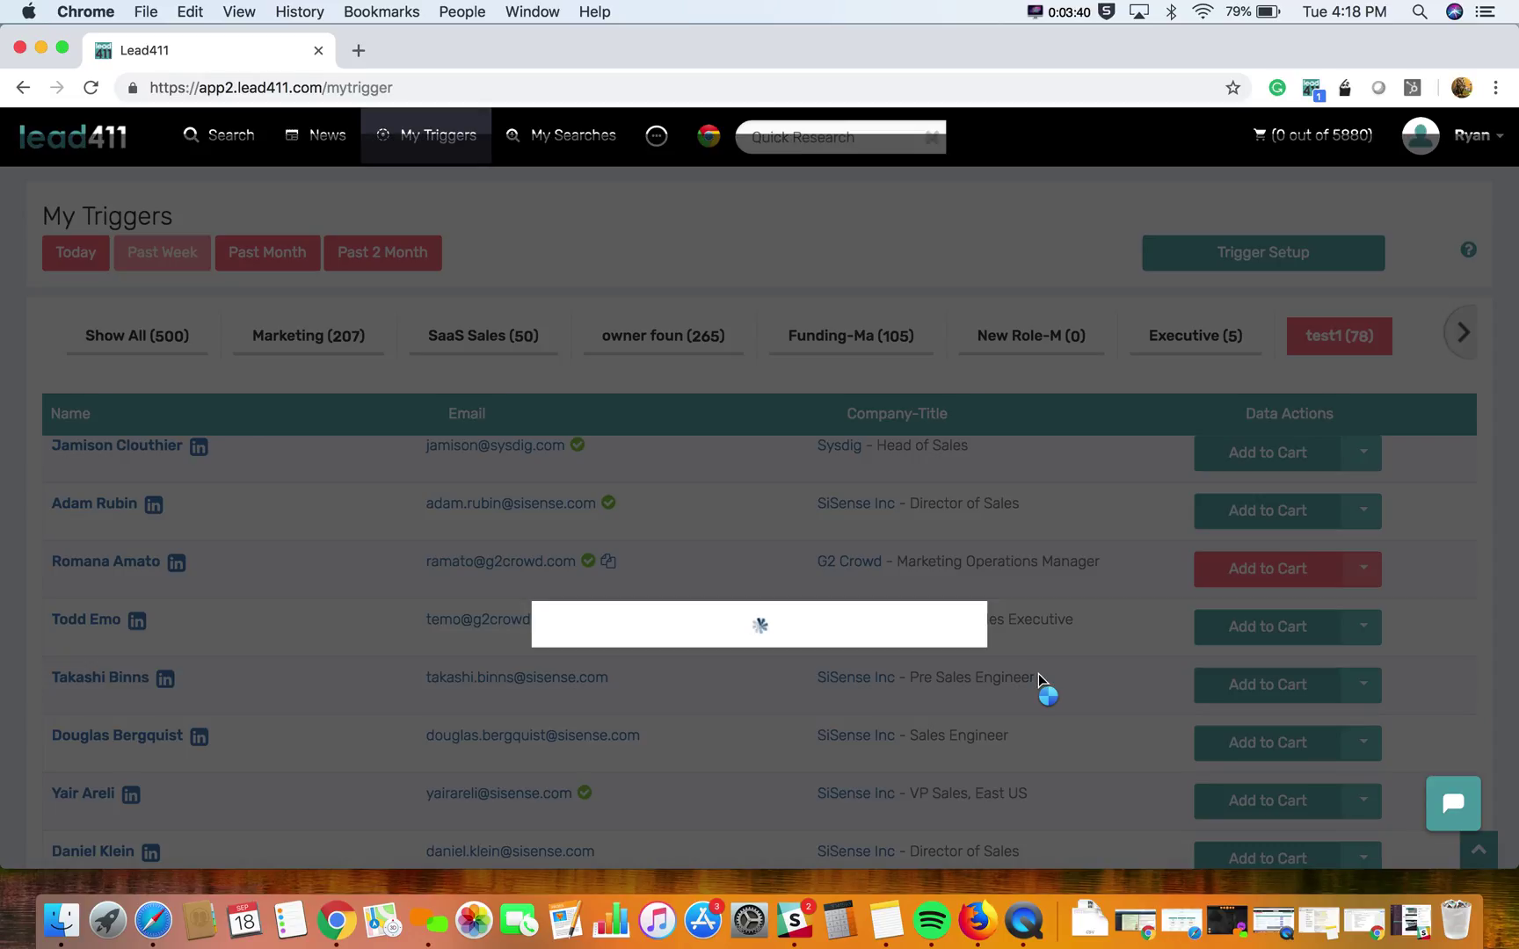
pyautogui.scroll(-1, 1498, 473)
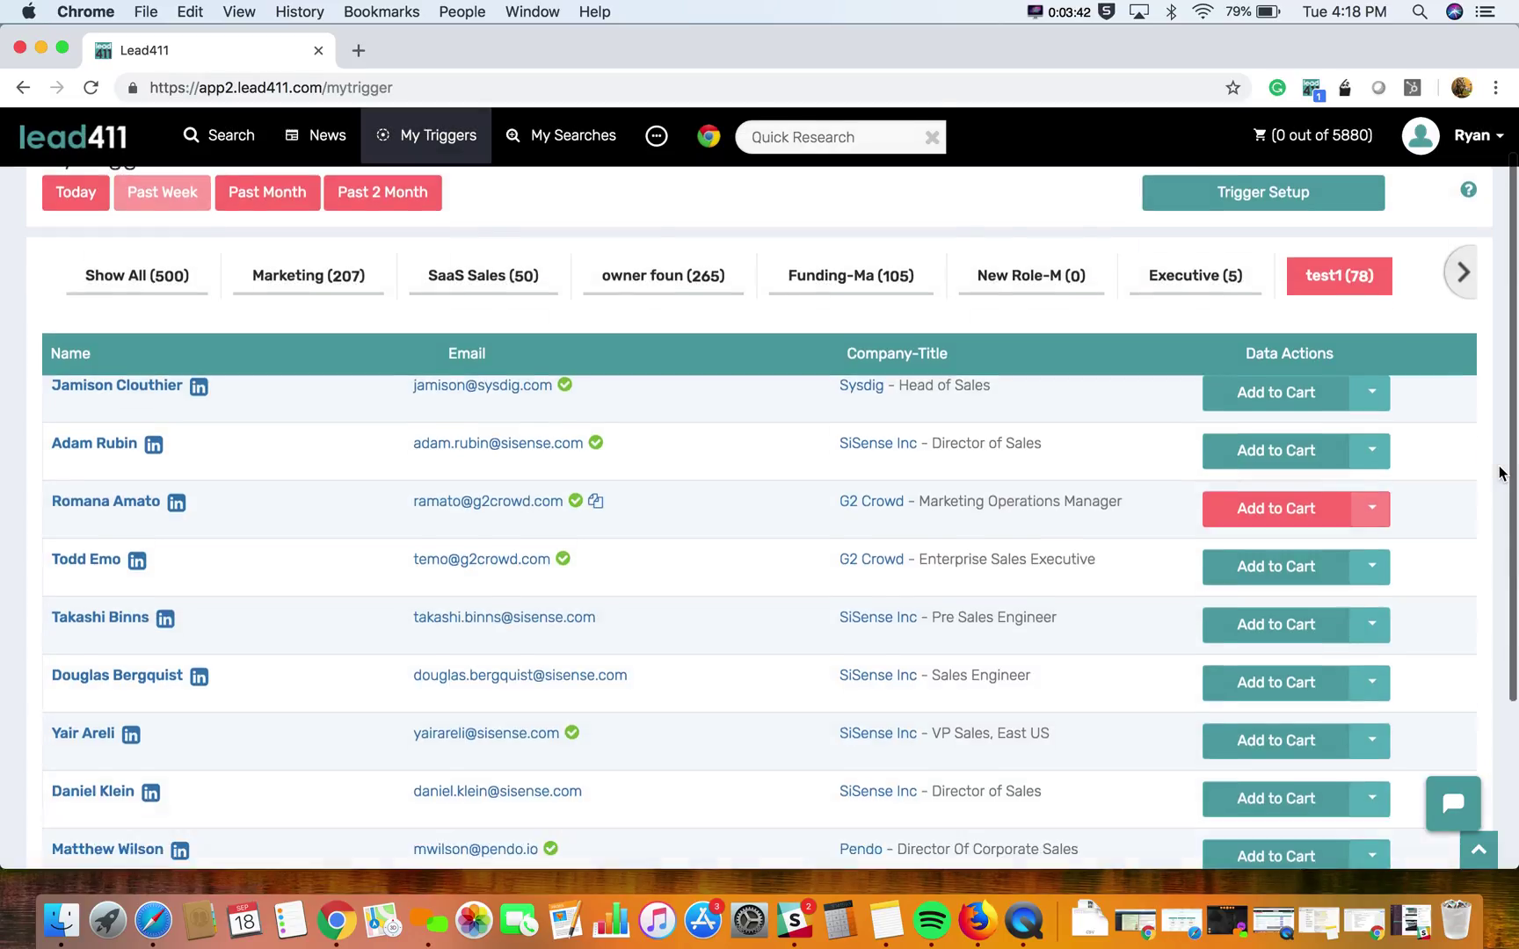
pyautogui.scroll(-4, 1498, 472)
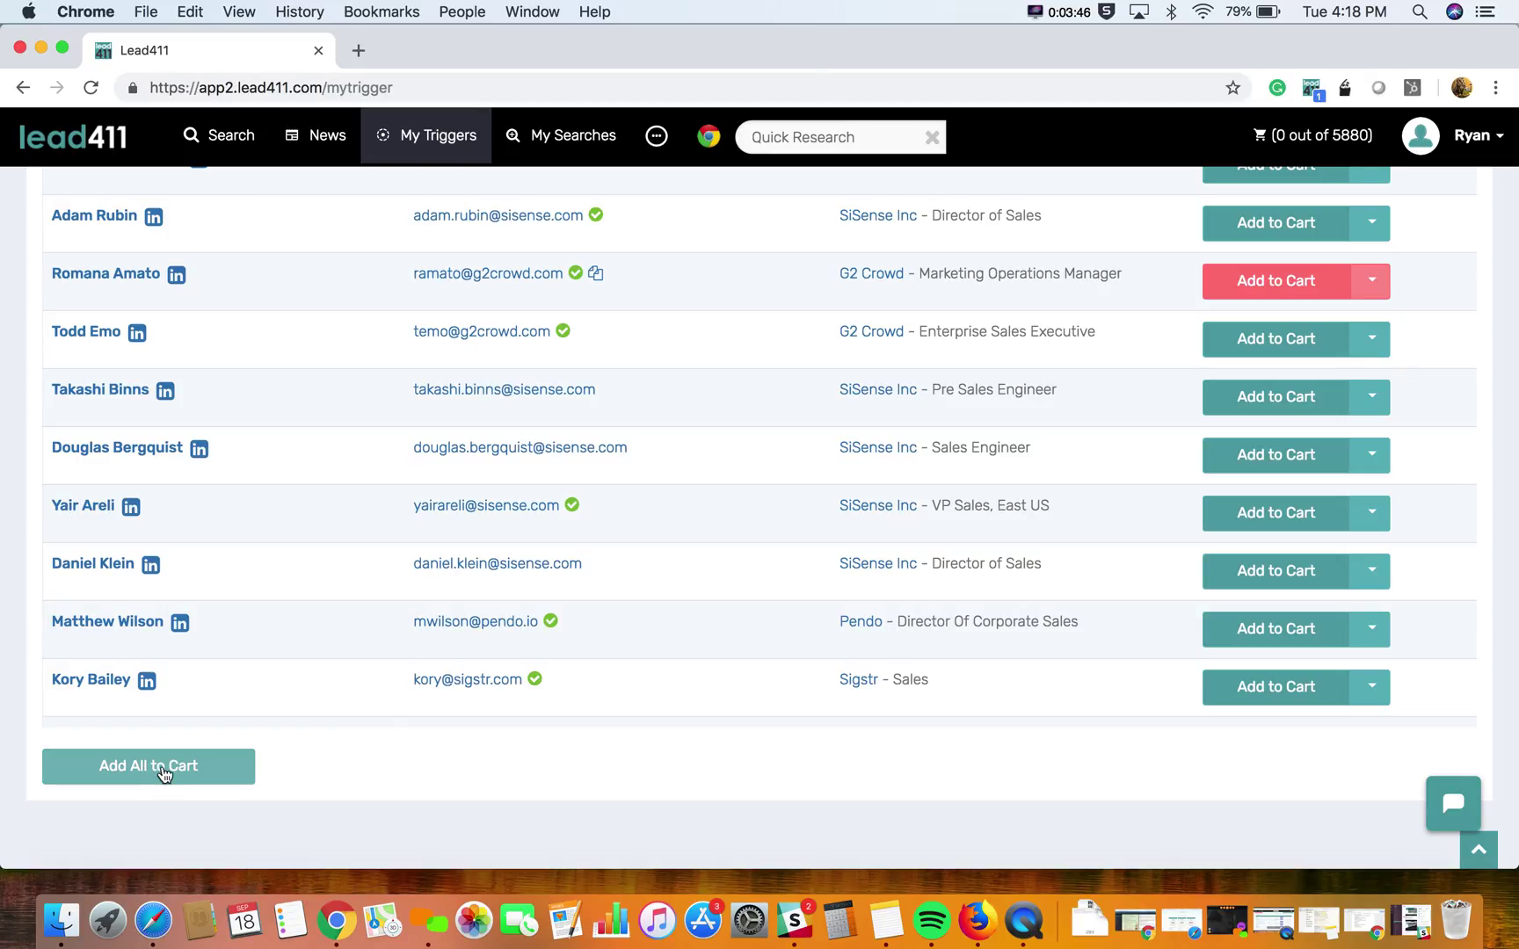
pyautogui.click(163, 770)
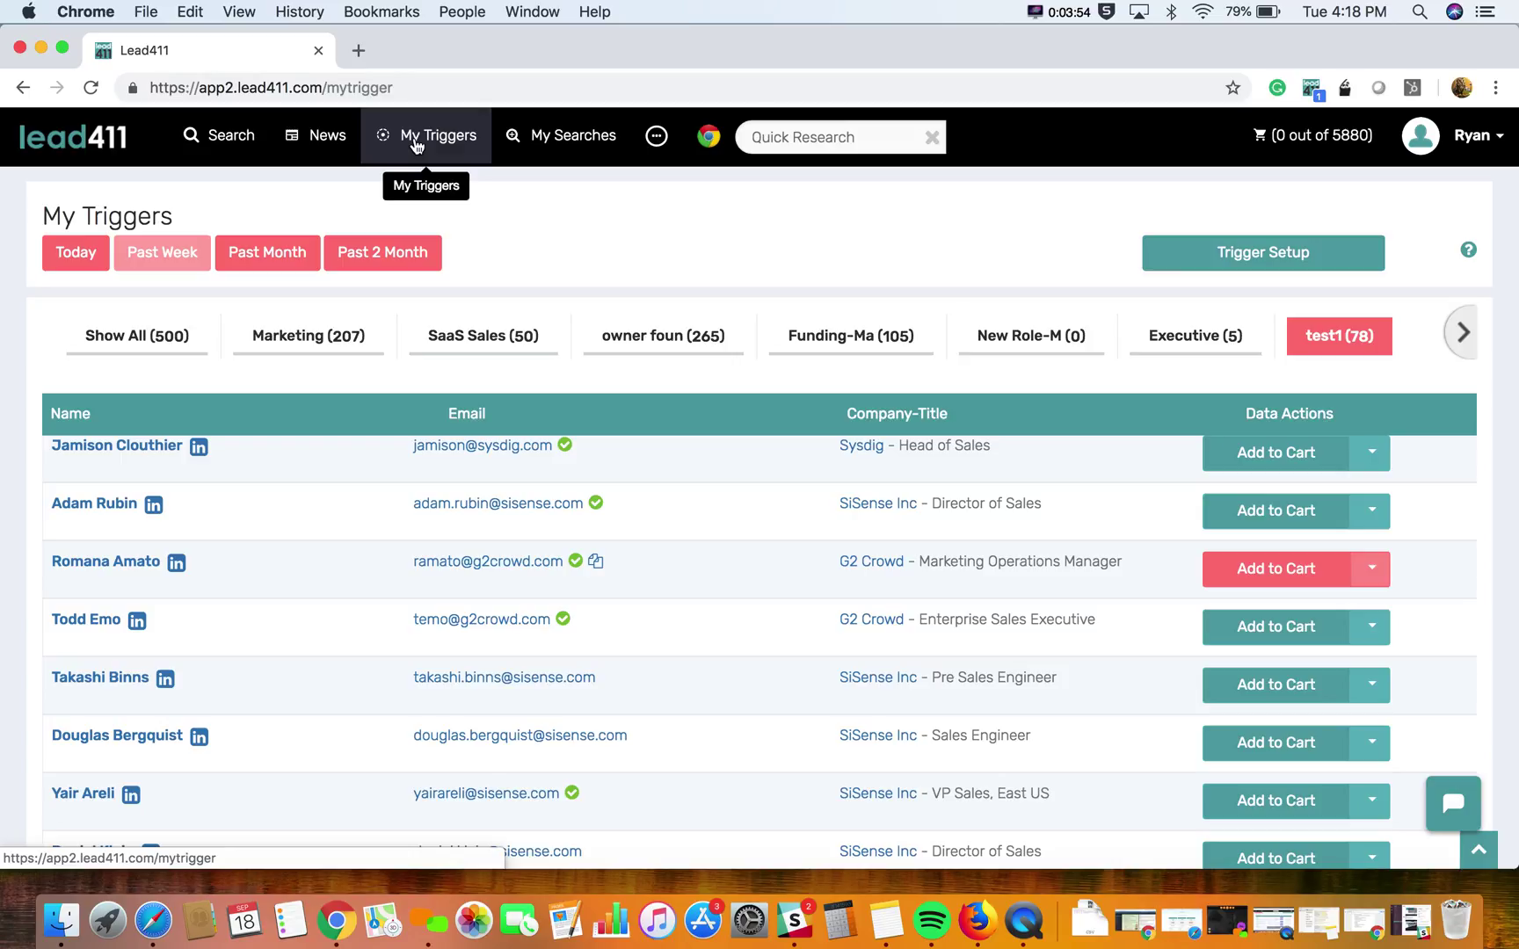
# Step: Open the search page and look over all the available company and people filters
pyautogui.click(219, 146)
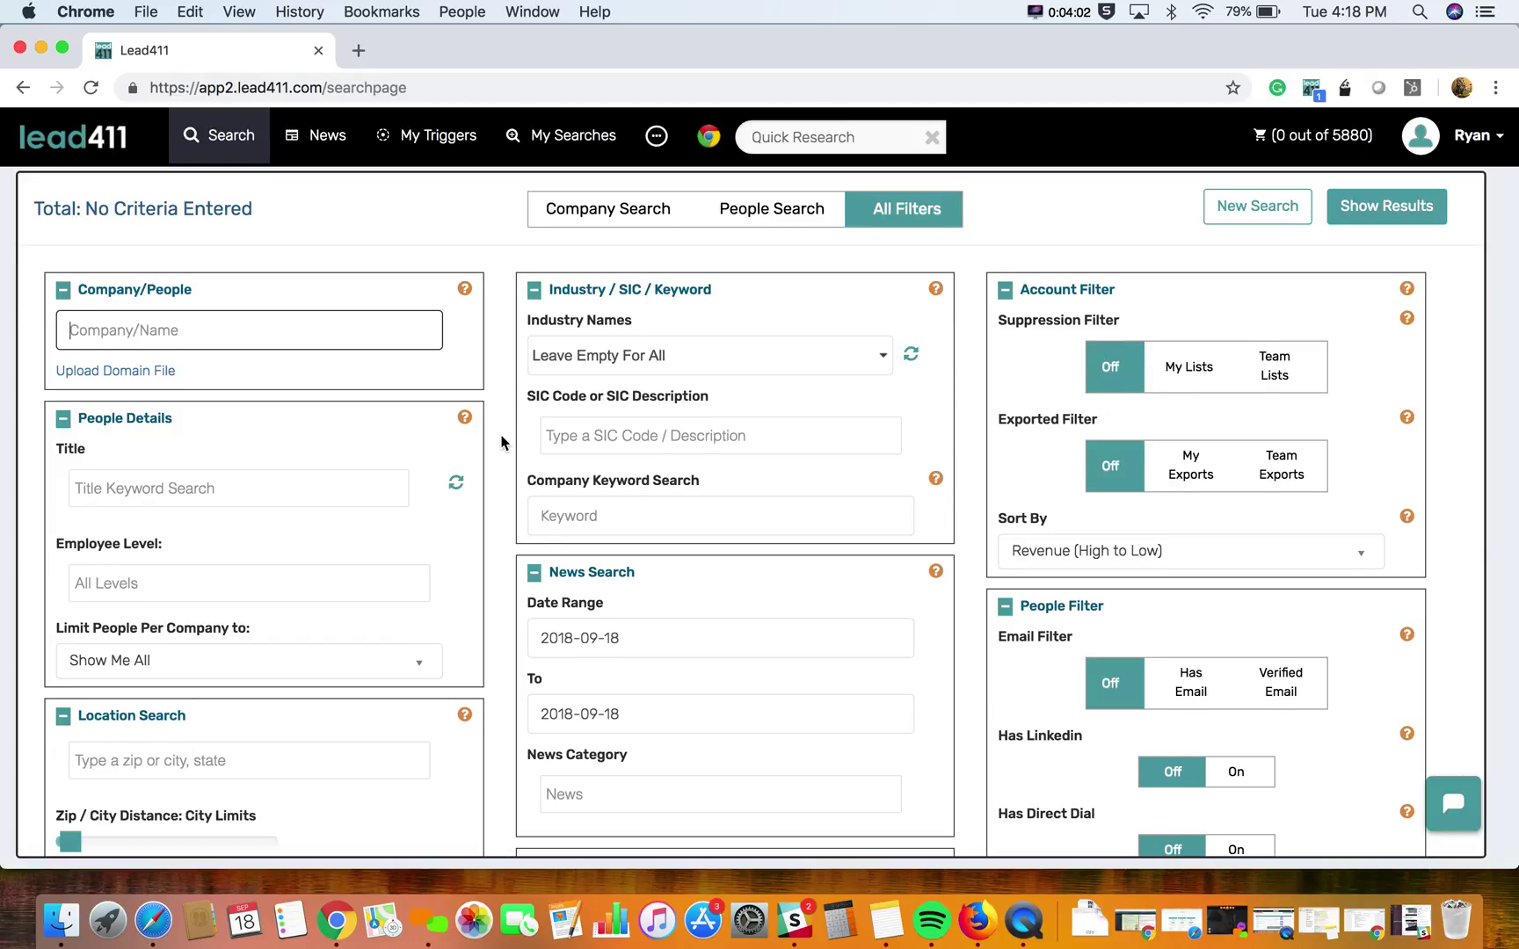
pyautogui.scroll(-3, 501, 441)
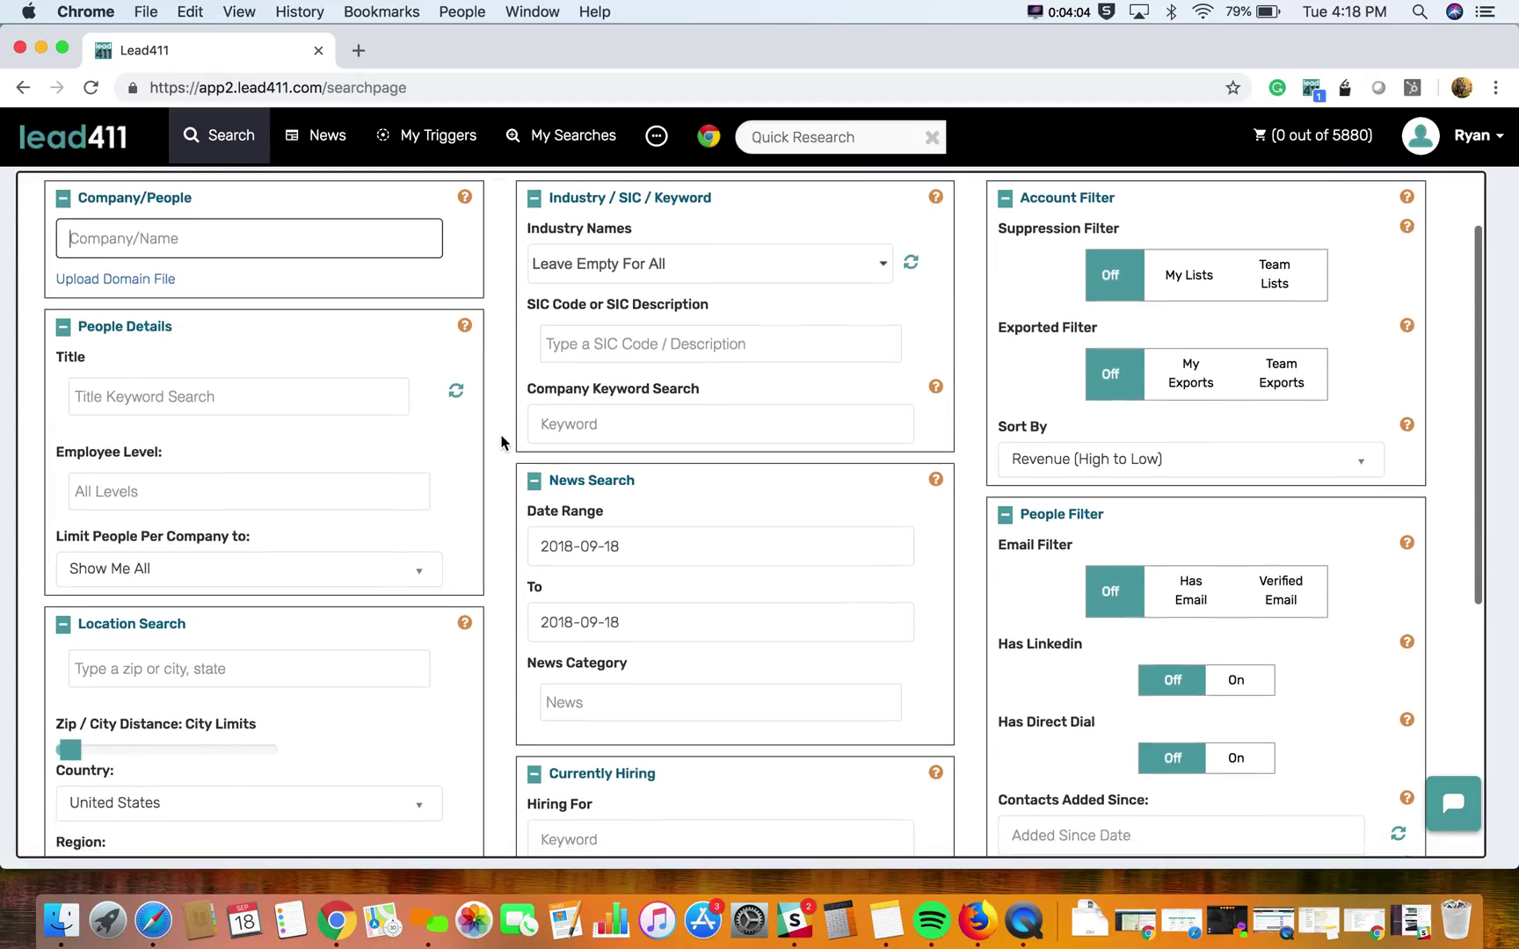
pyautogui.scroll(-10, 500, 441)
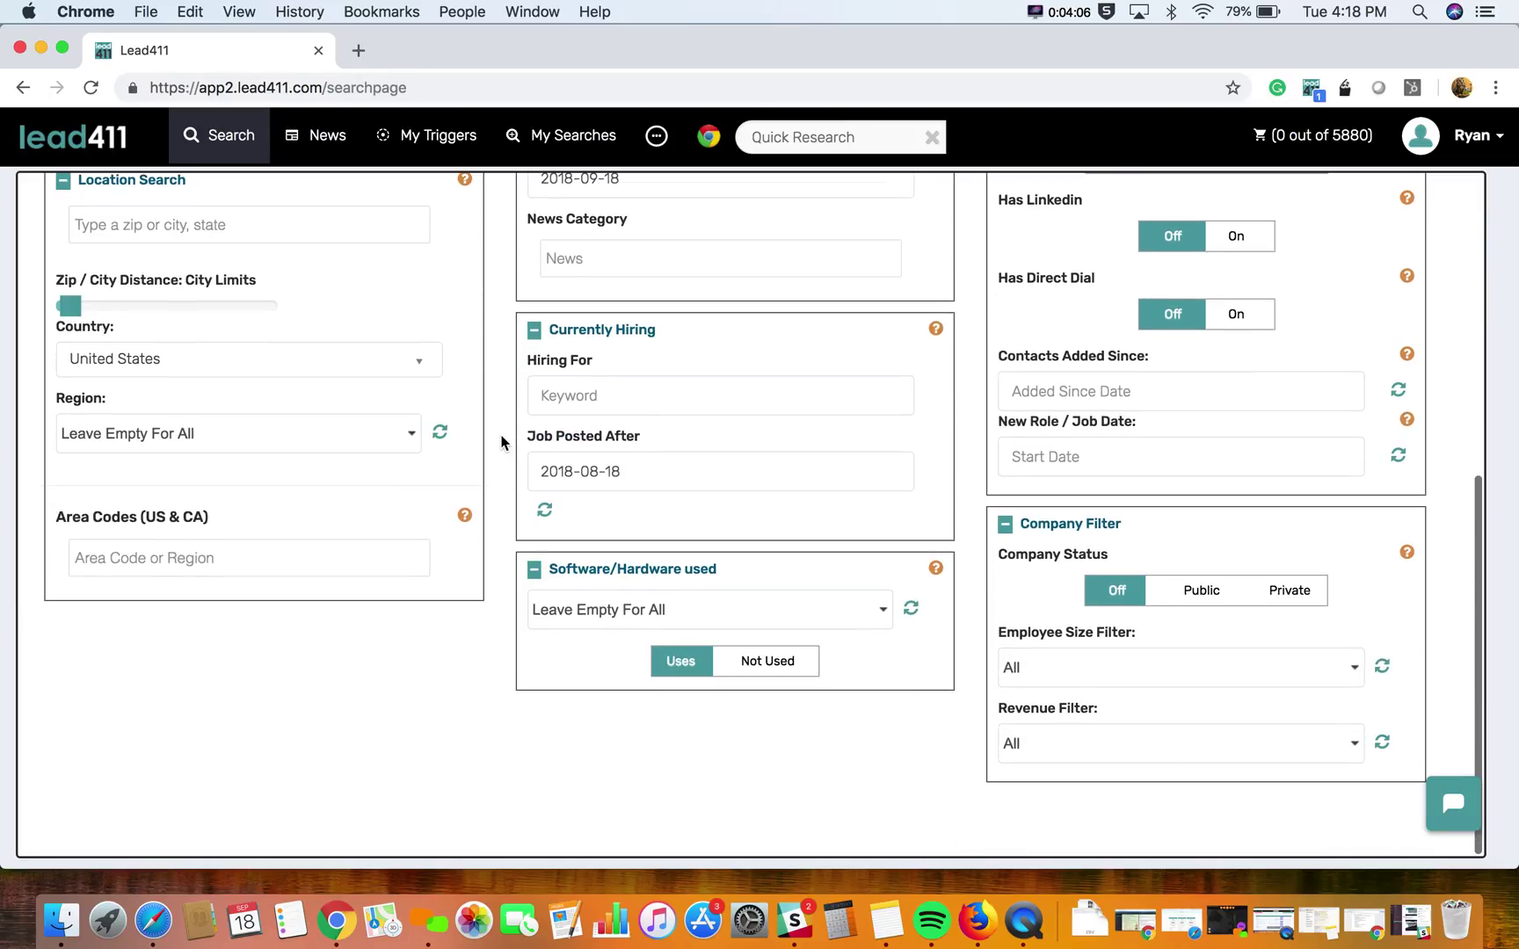
# Step: Filter the Software/Hardware used technologies by salesforce and select Salesforce and Salesforce.com
pyautogui.moveTo(777, 567); pyautogui.dragTo(545, 567)
pyautogui.click(601, 617)
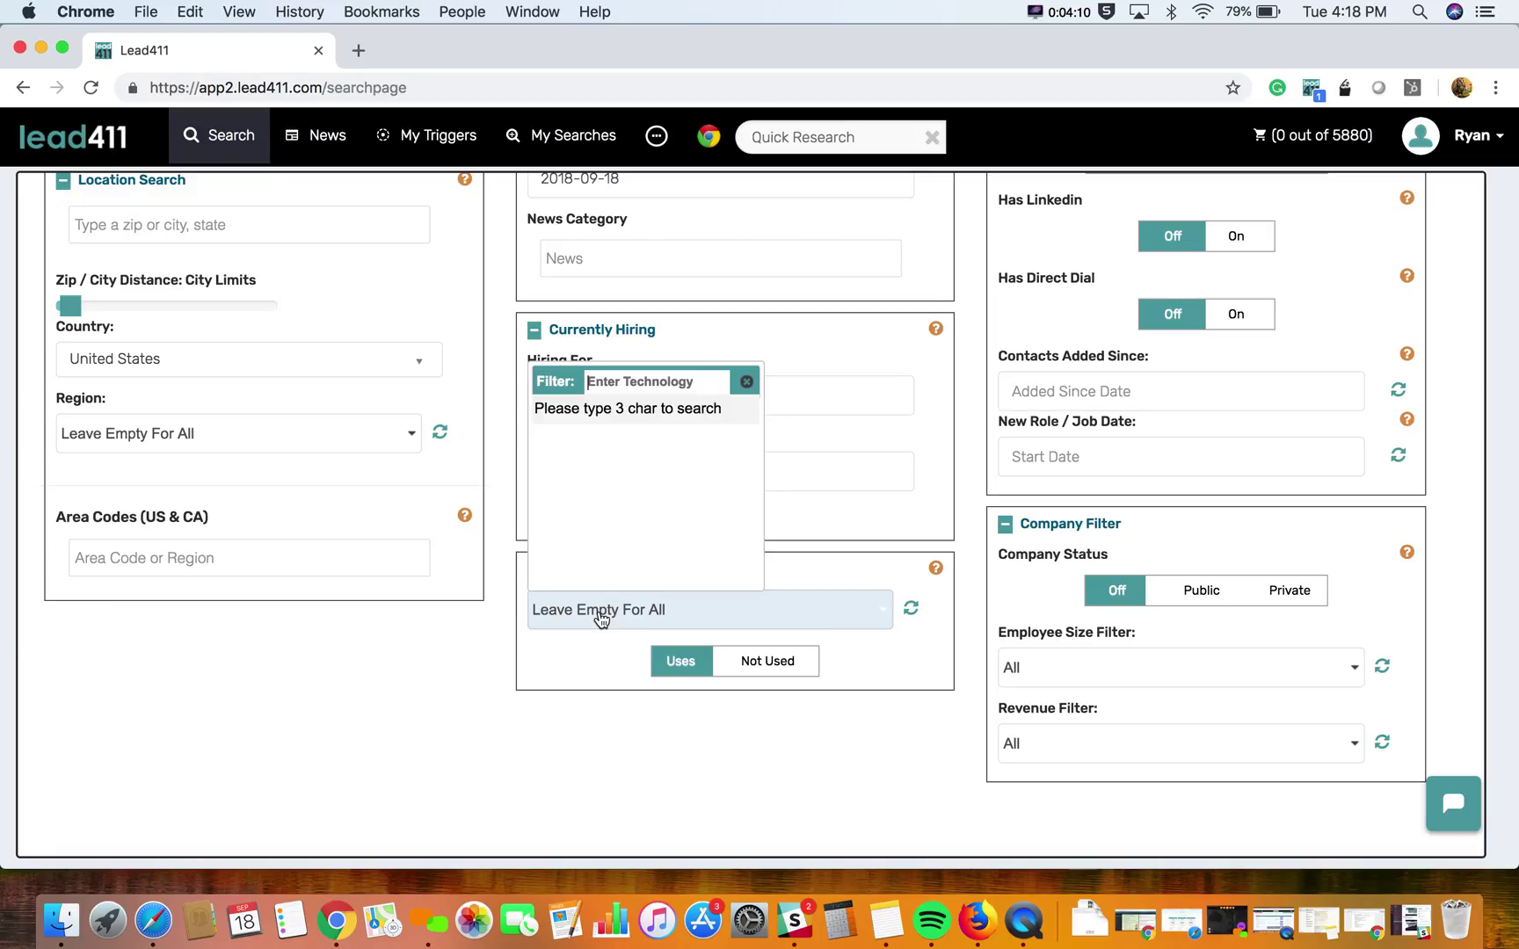
pyautogui.write('sales')
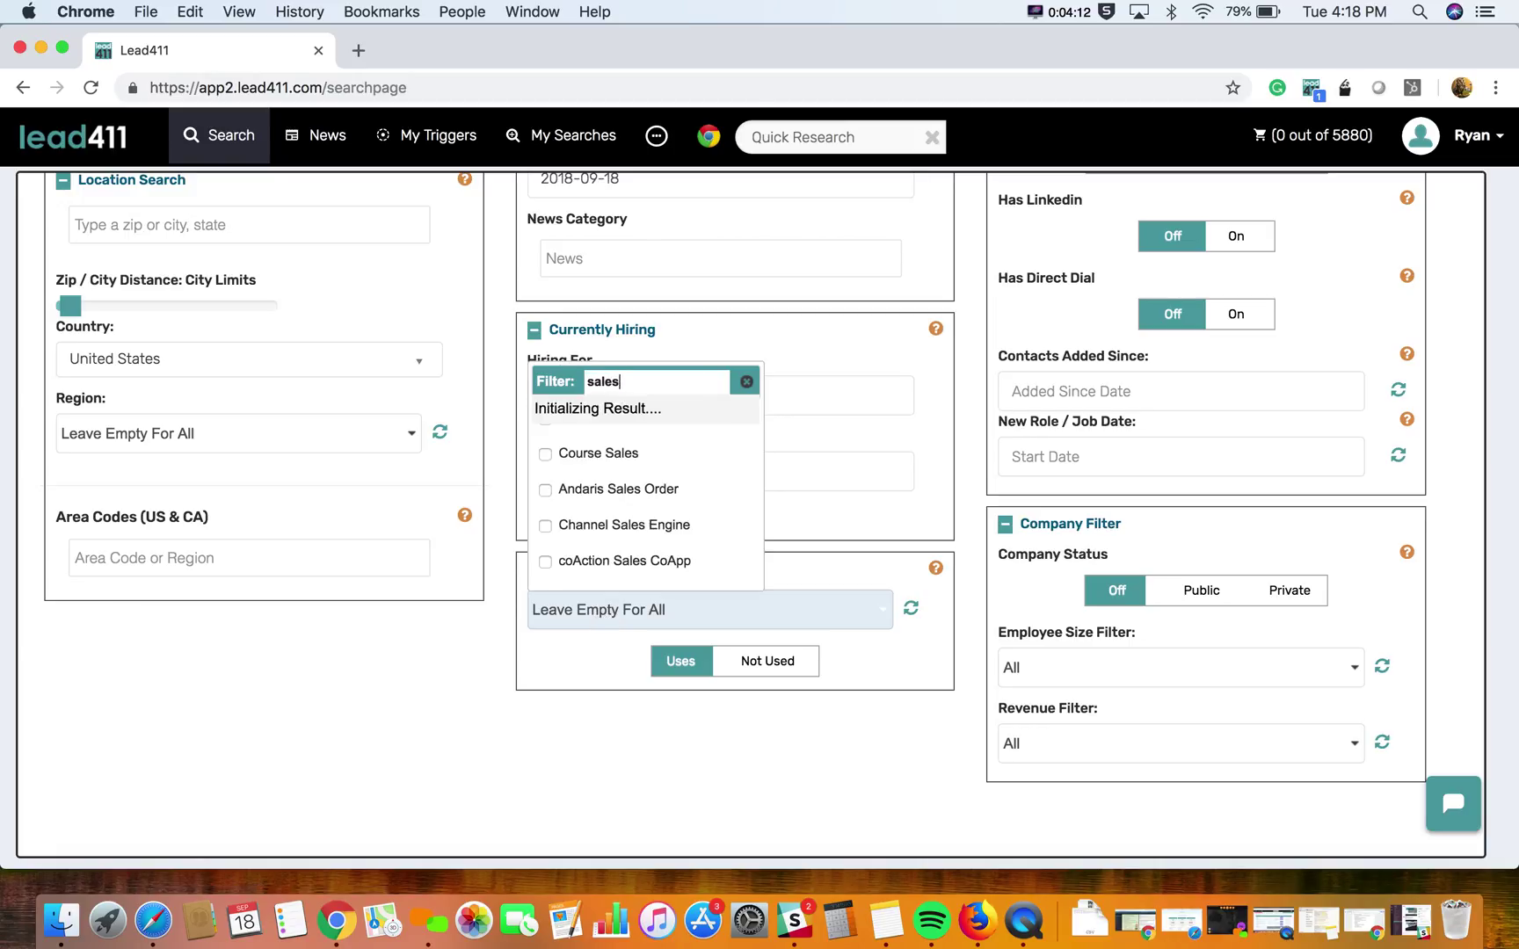
pyautogui.write('for')
pyautogui.press('BackSpace')
pyautogui.write('c')
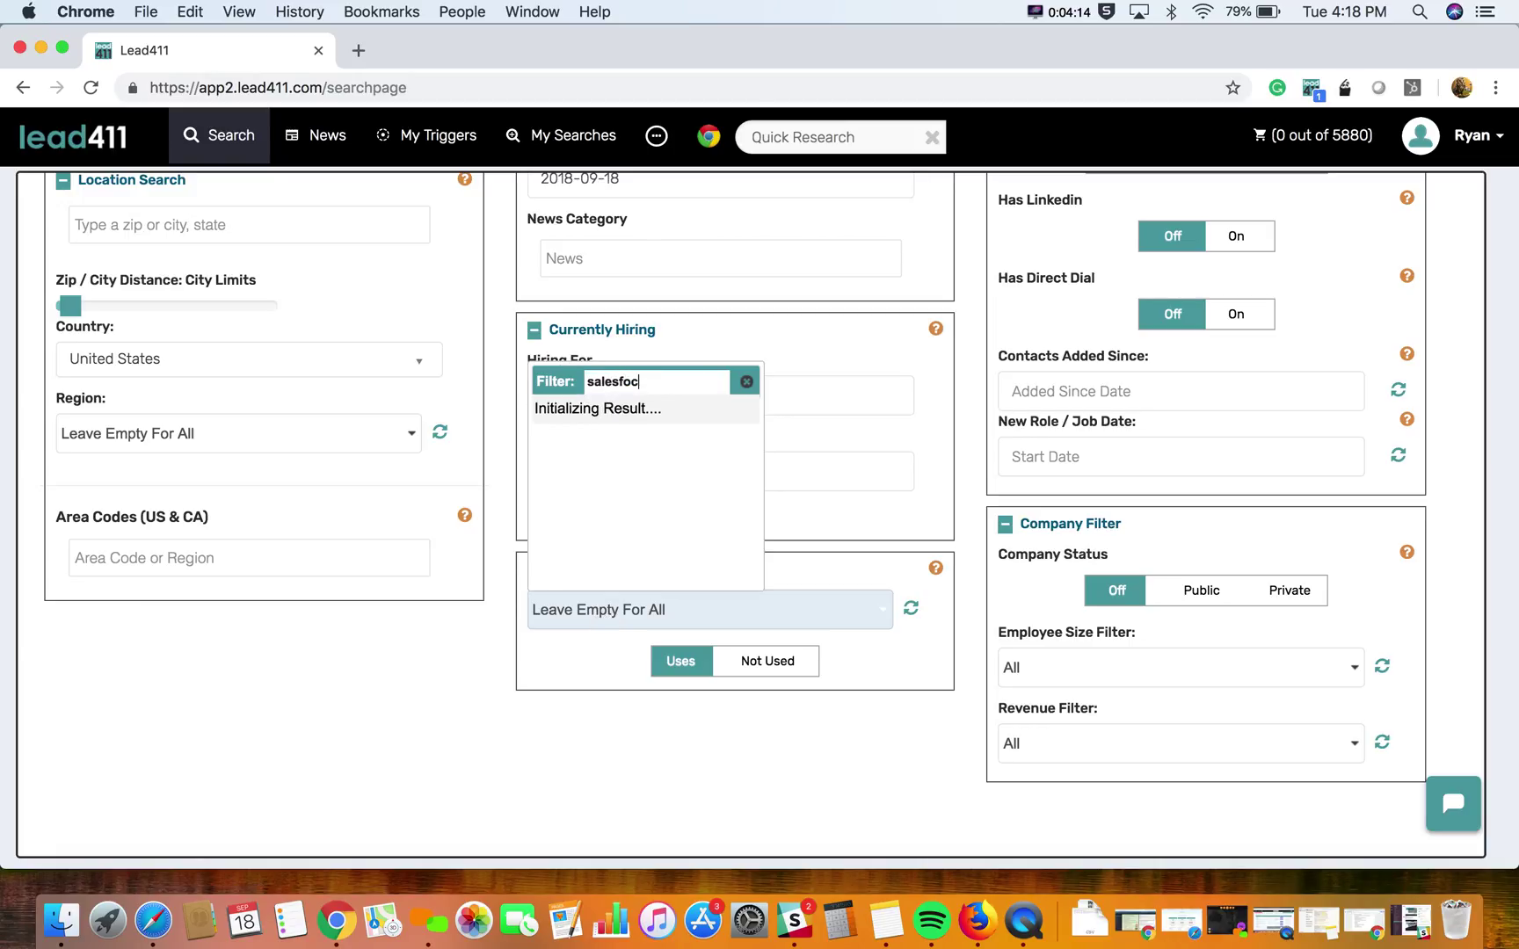
pyautogui.press('BackSpace')
pyautogui.write('rce')
pyautogui.click(589, 417)
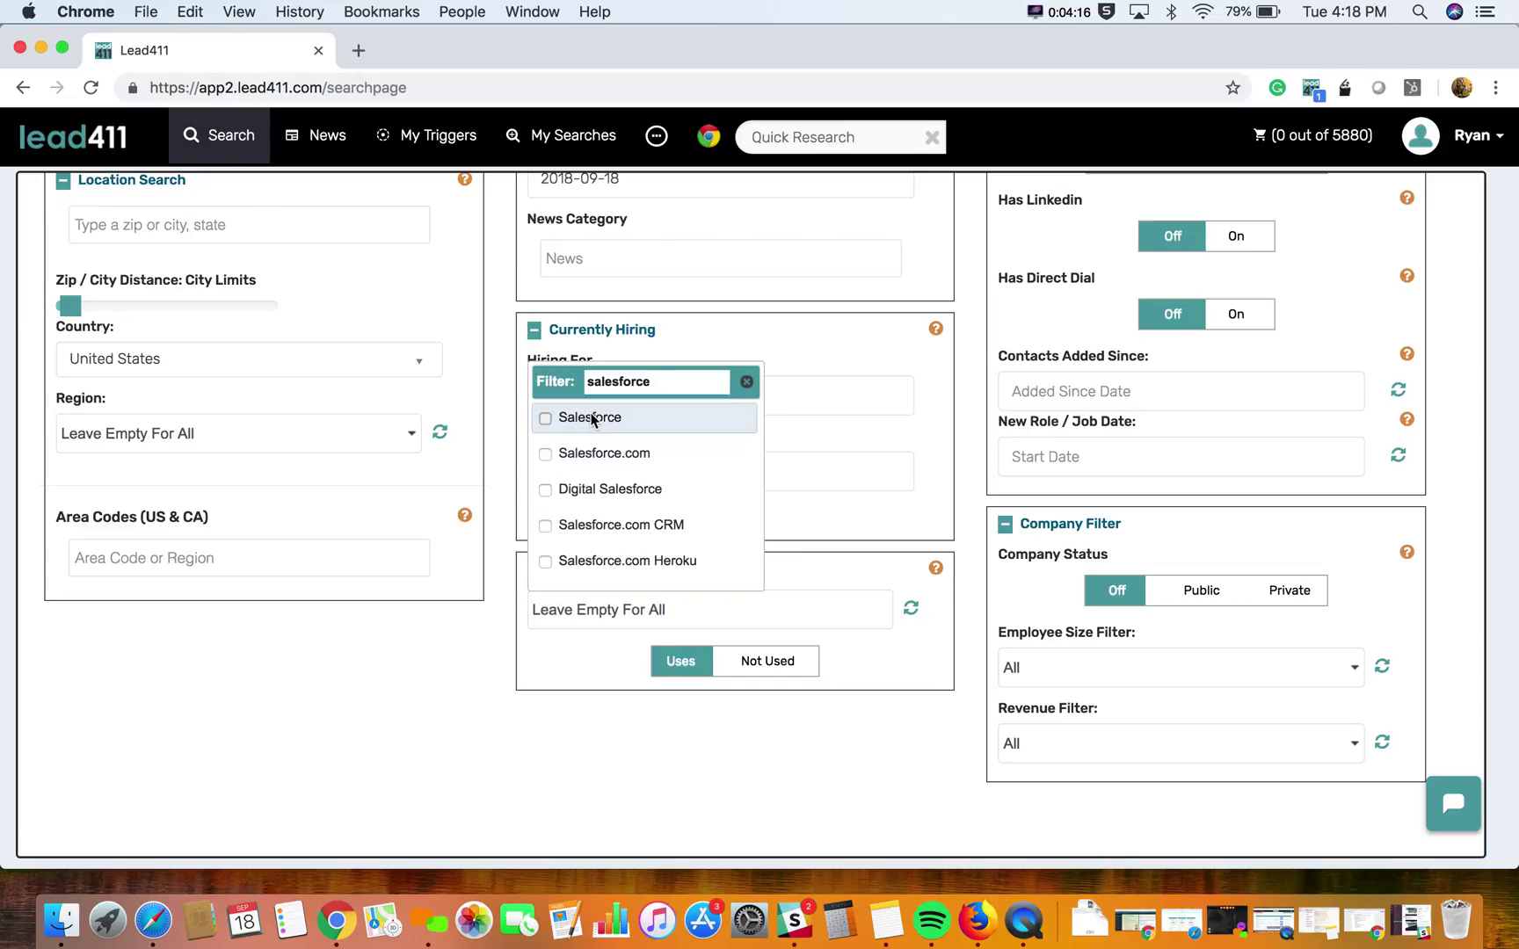
pyautogui.click(589, 451)
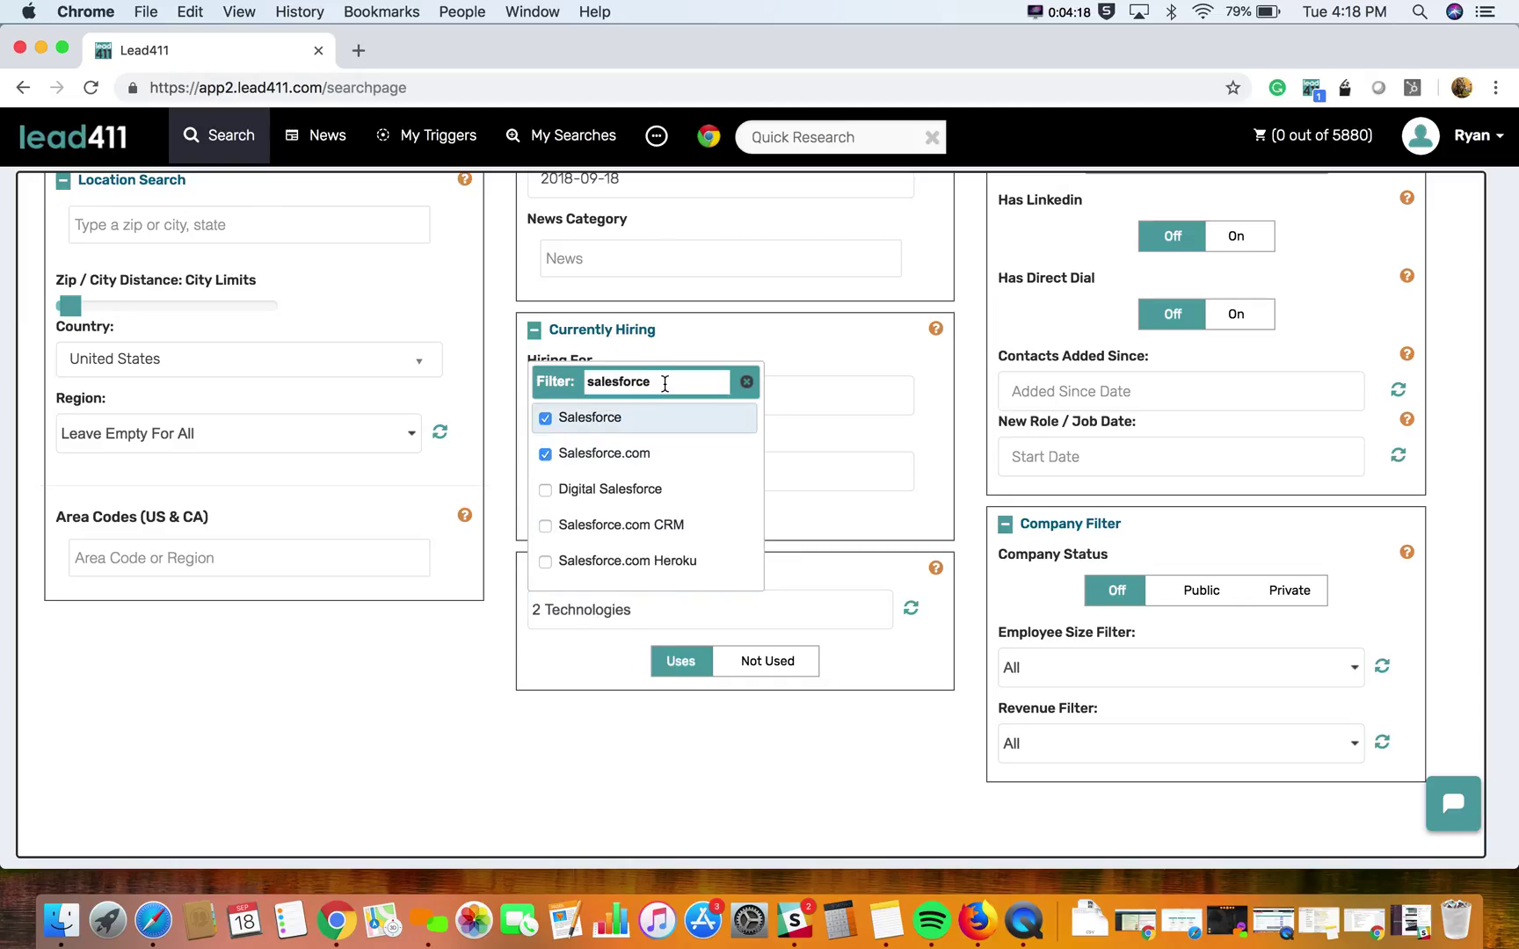
# Step: Add Azure, Amazon AWS and Amazon AWS / Cloudfront to the selected technologies and close the technology list
pyautogui.moveTo(665, 384); pyautogui.dragTo(523, 385)
pyautogui.write('azur')
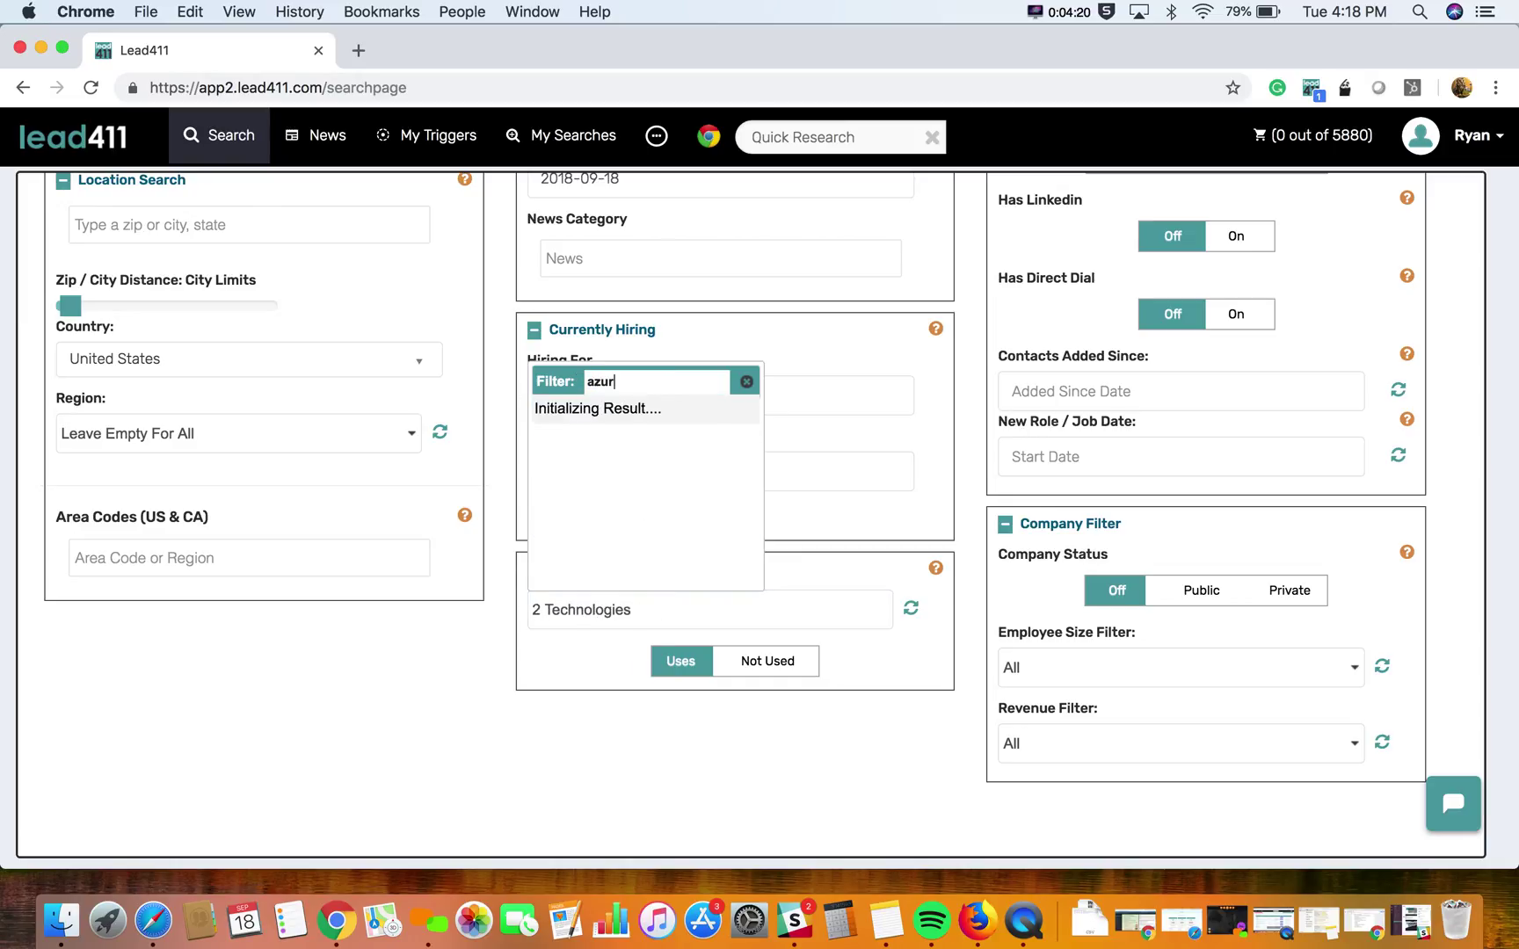
pyautogui.click(559, 413)
pyautogui.doubleClick(606, 381)
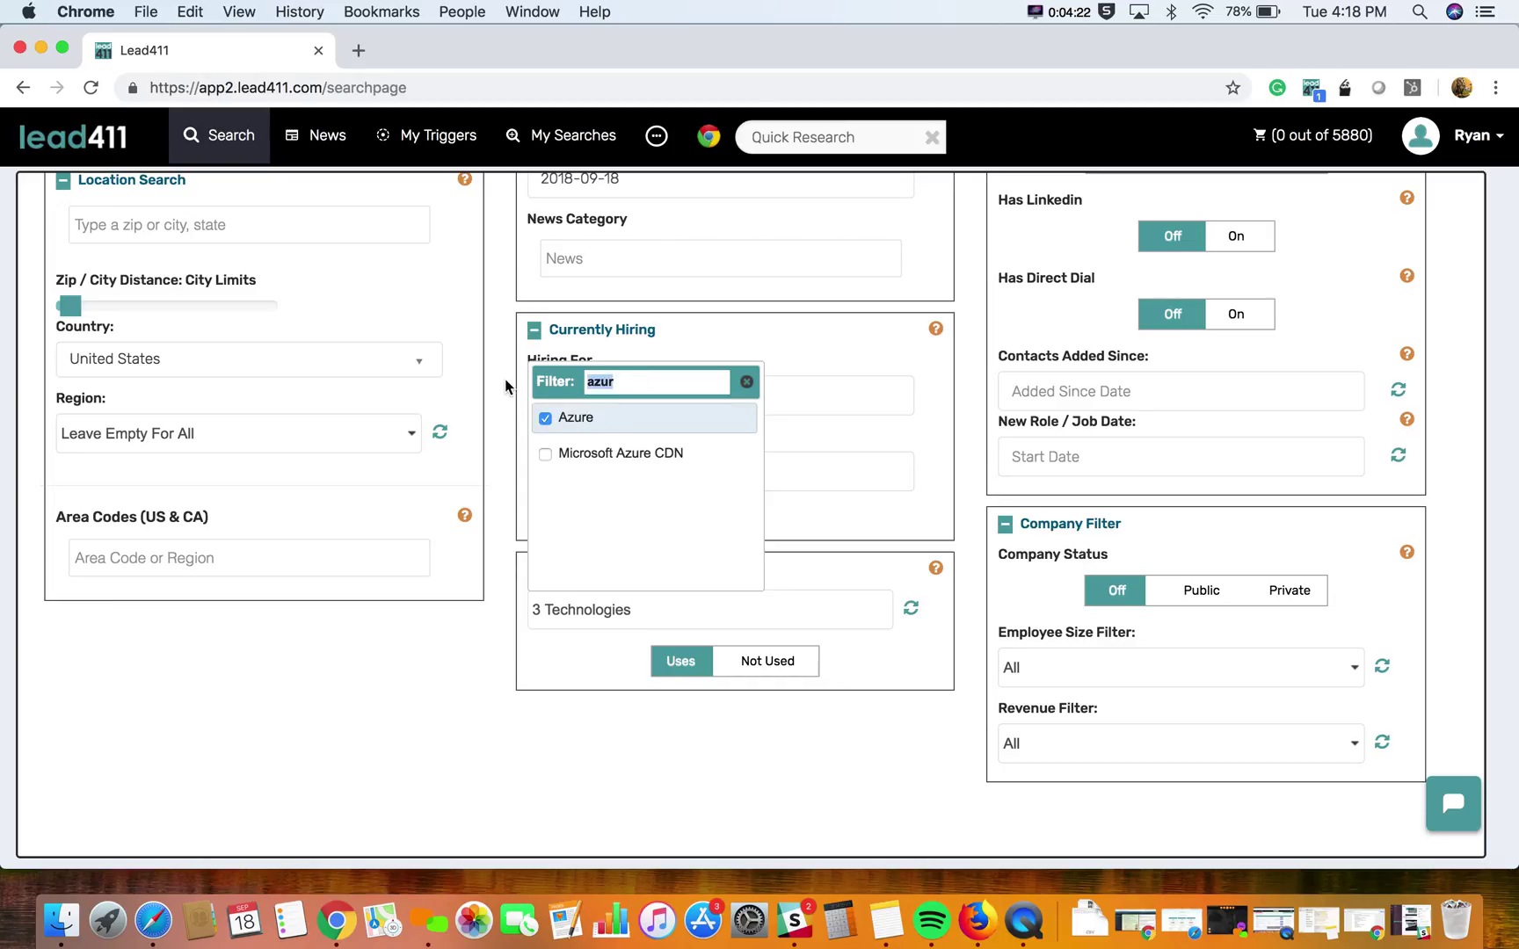
pyautogui.write('aws')
pyautogui.click(607, 419)
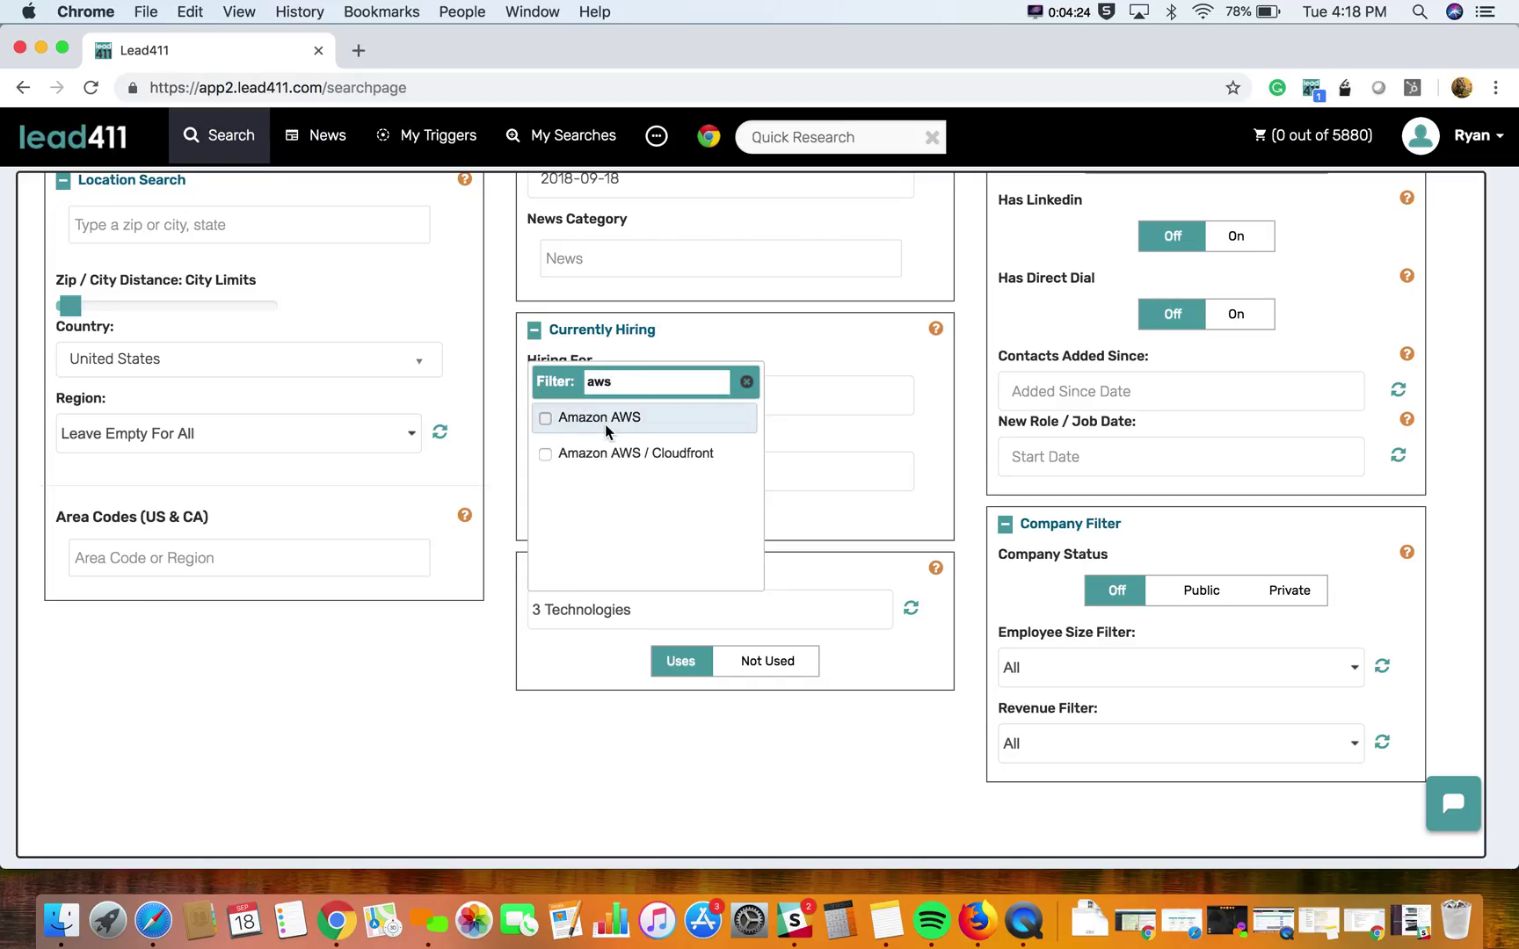
pyautogui.click(605, 452)
pyautogui.click(746, 382)
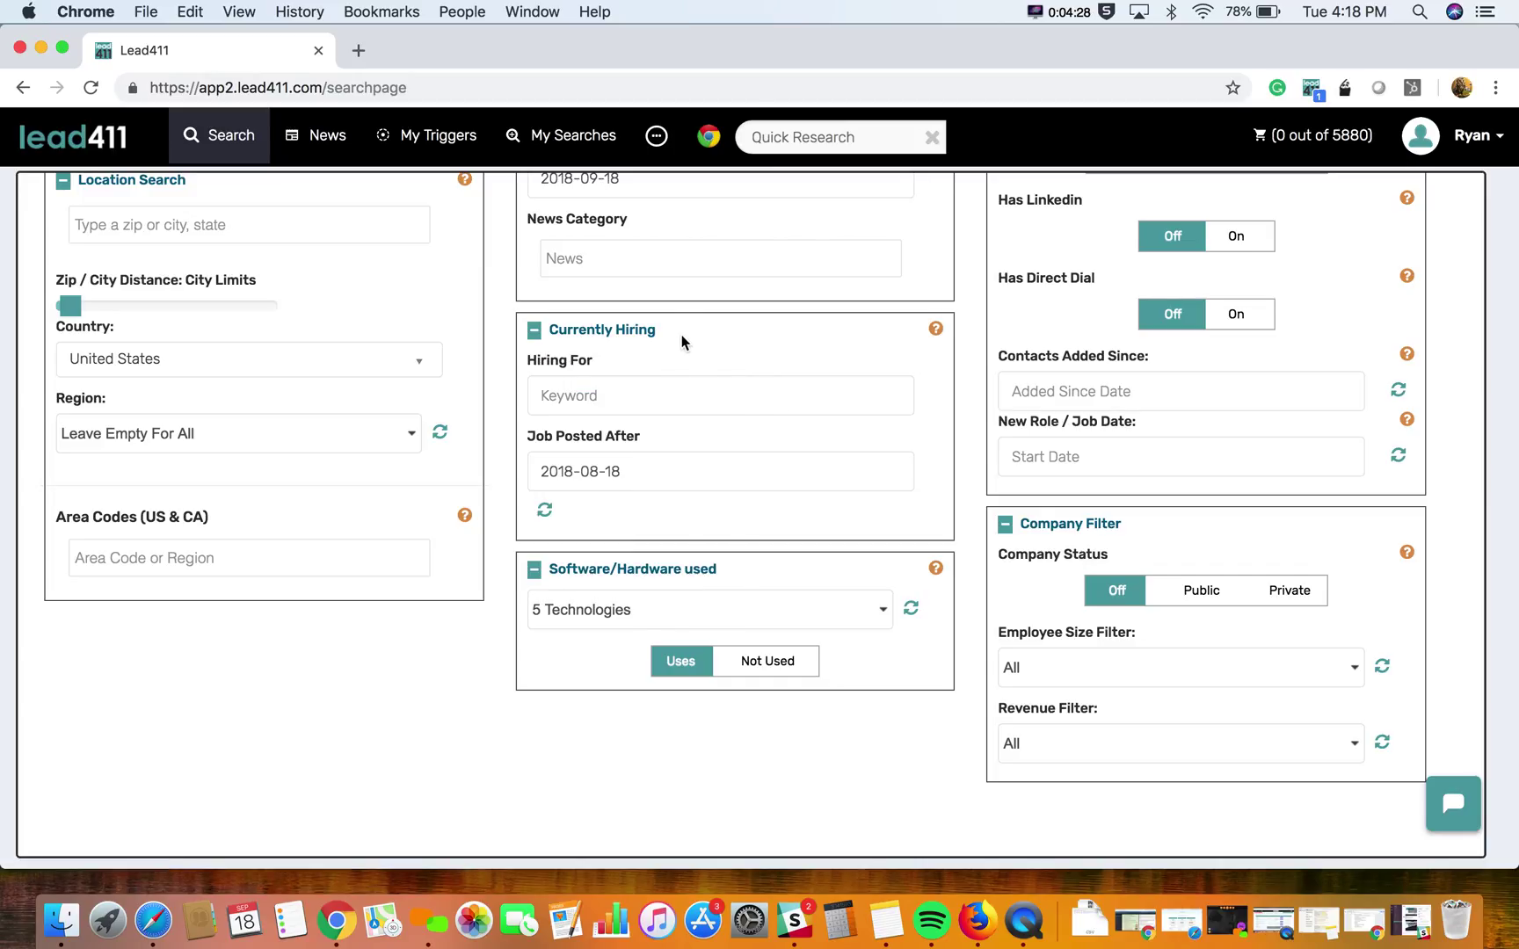
# Step: Look over the Currently Hiring filter and check the total matches for the chosen technologies
pyautogui.moveTo(682, 338); pyautogui.dragTo(545, 327)
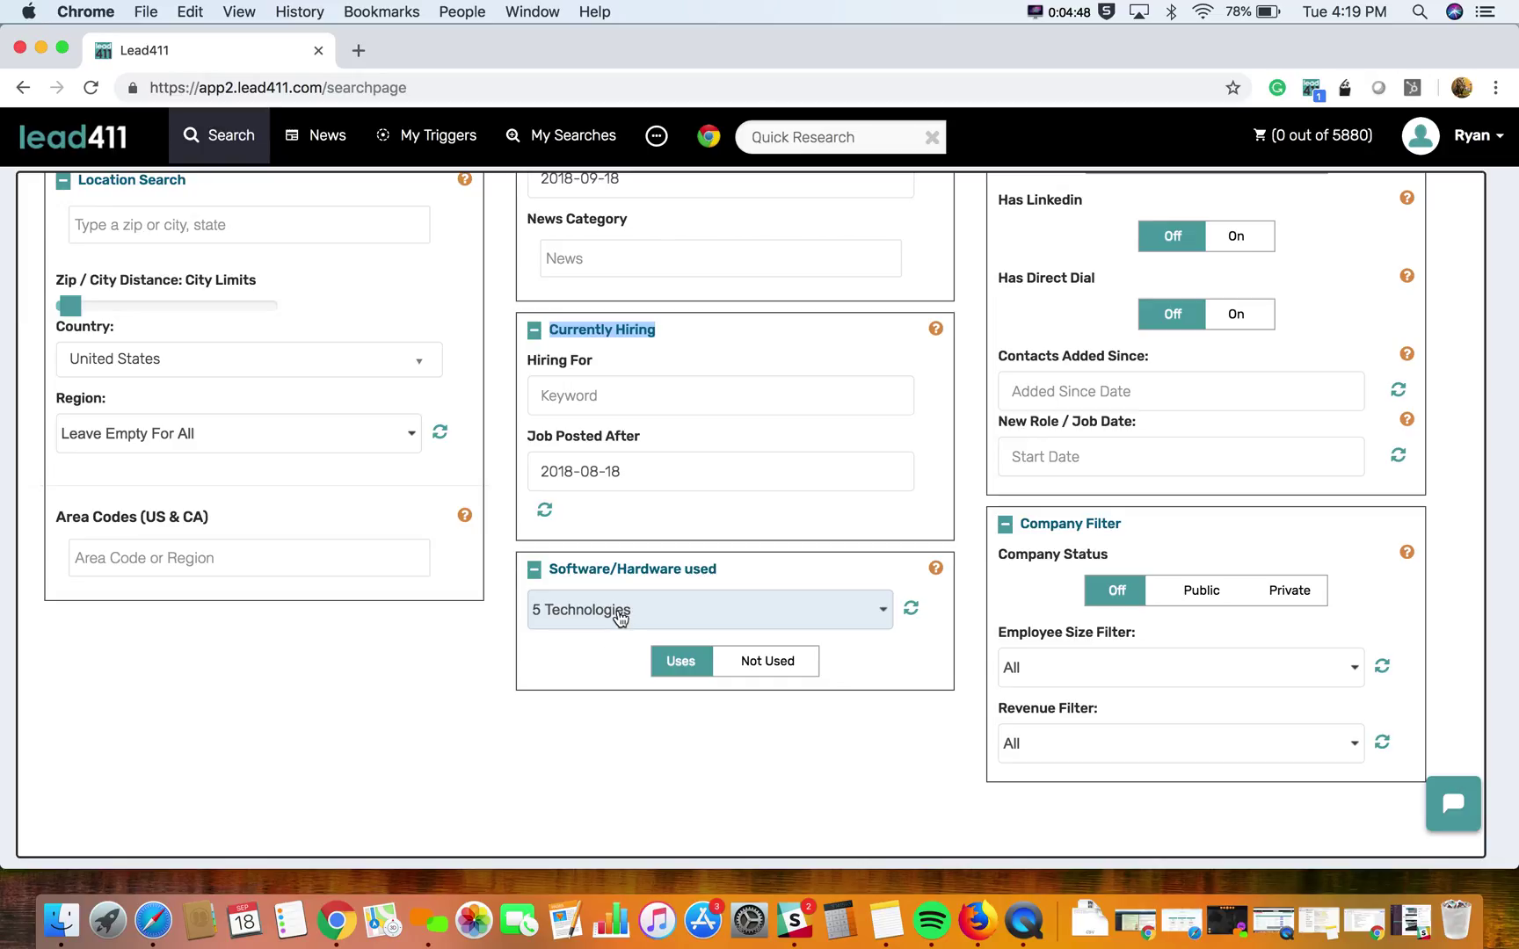
pyautogui.click(569, 729)
pyautogui.scroll(10, 569, 728)
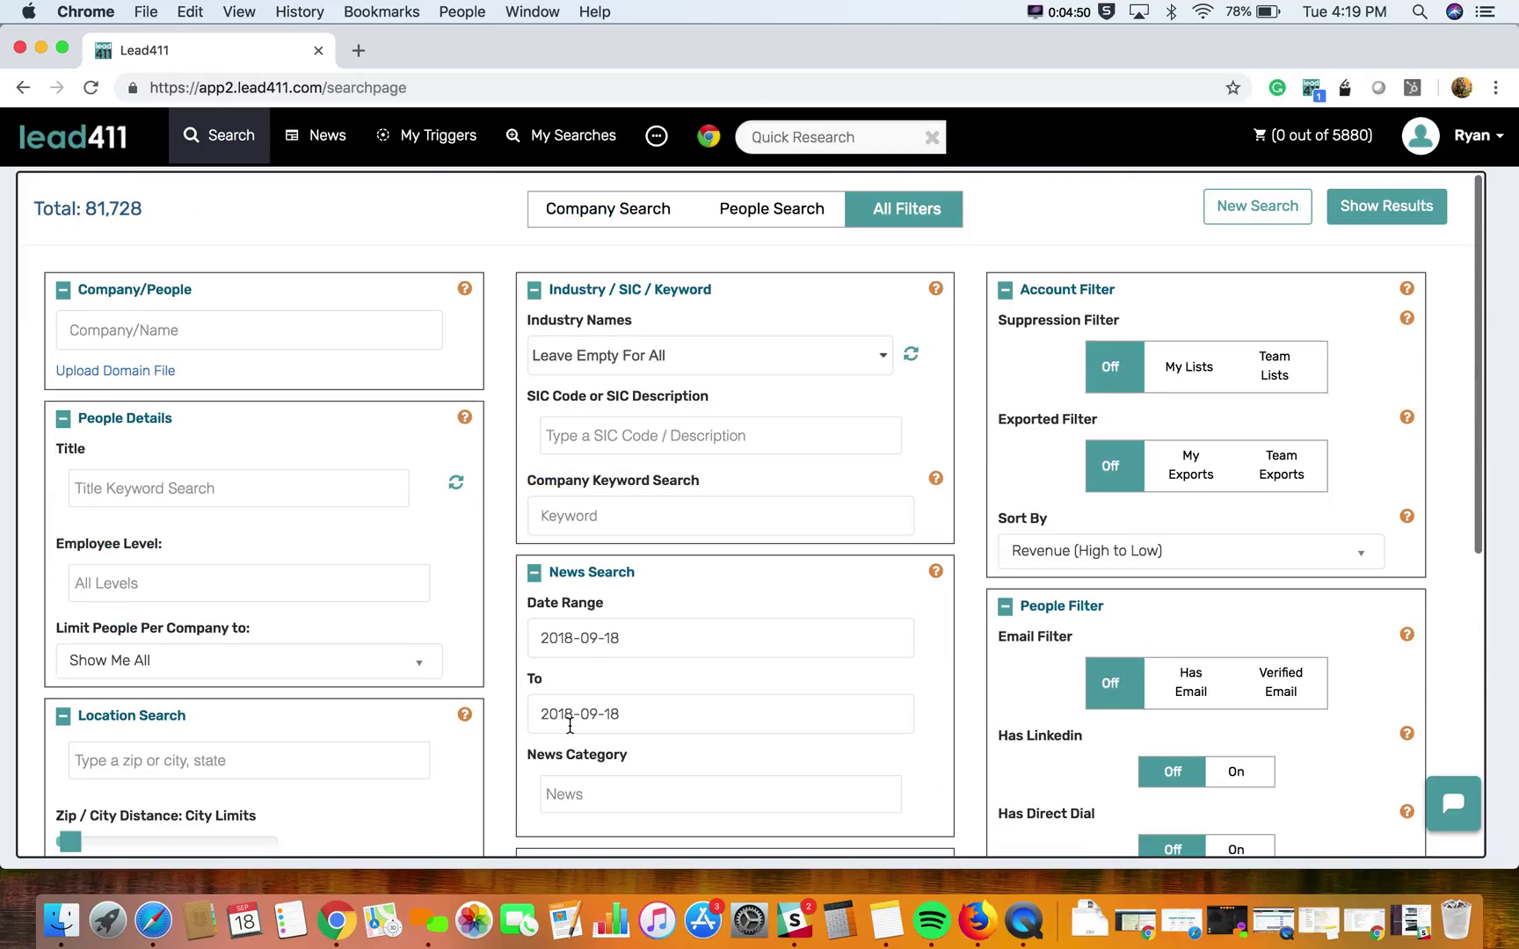
pyautogui.moveTo(148, 211); pyautogui.dragTo(71, 209)
pyautogui.tripleClick(35, 208)
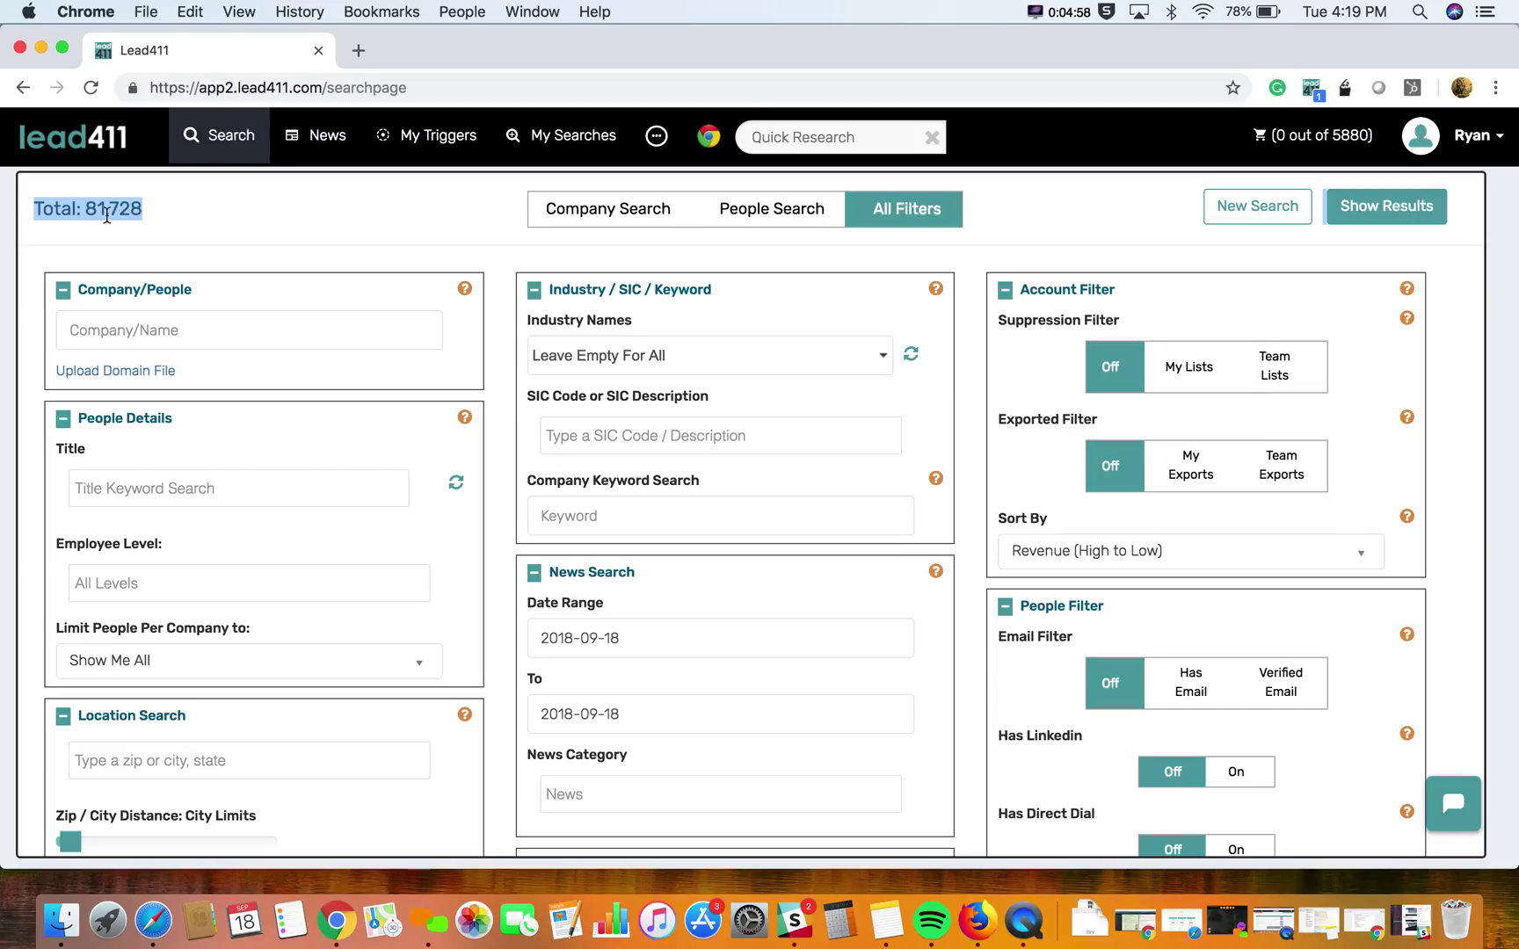
pyautogui.click(166, 211)
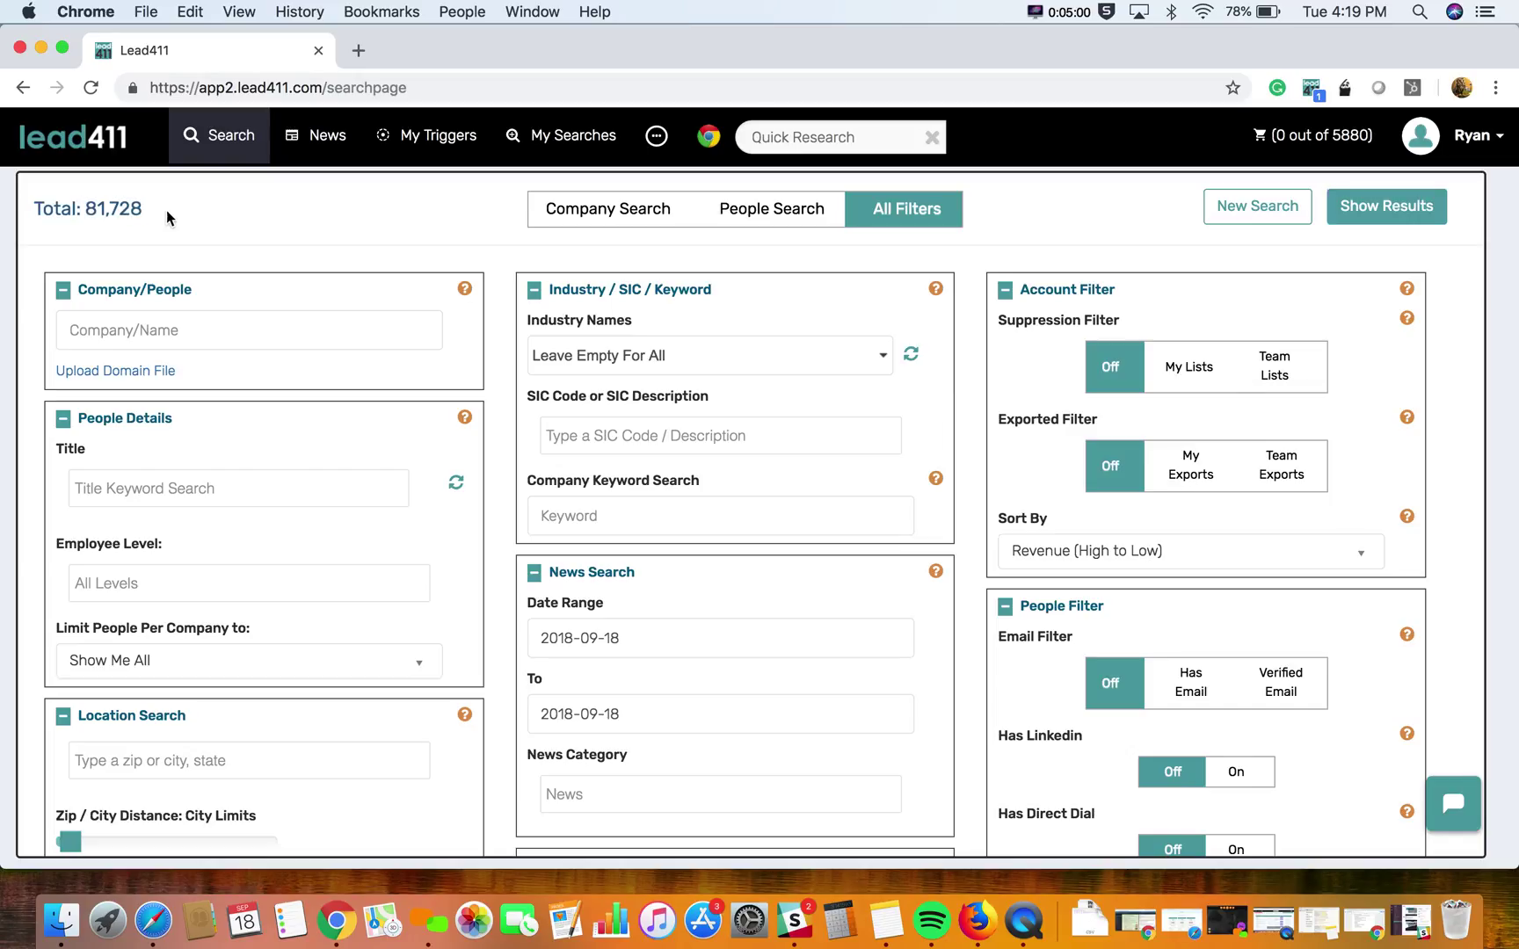
# Step: Limit the location search to Denver, CO with a Zip / City distance of 40 miles
pyautogui.scroll(-5, 233, 288)
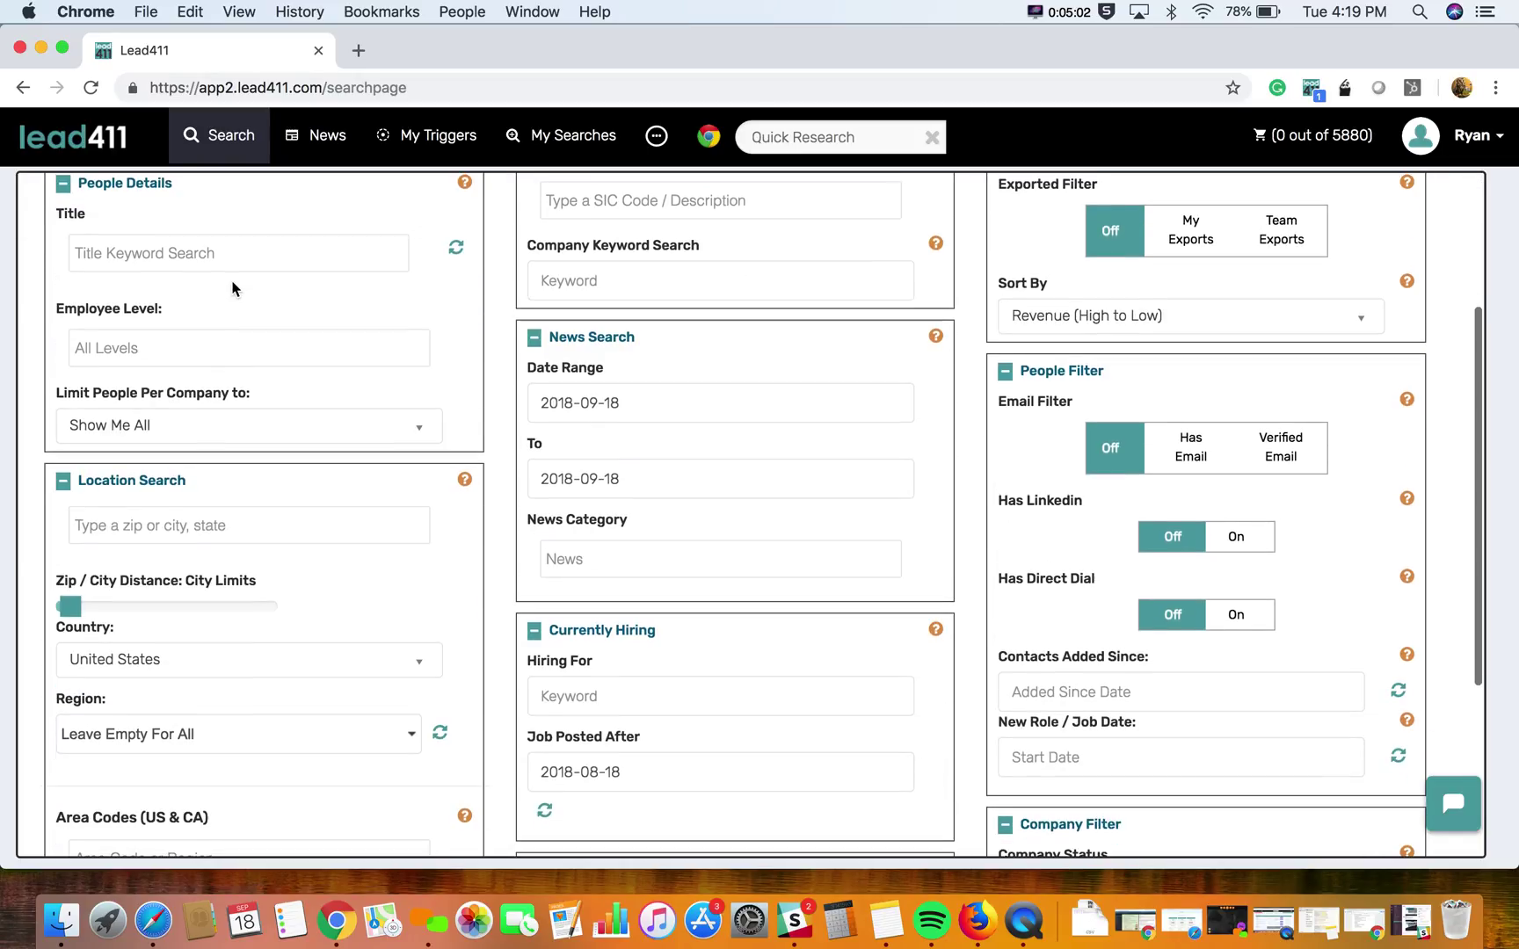
pyautogui.click(178, 745)
pyautogui.click(207, 521)
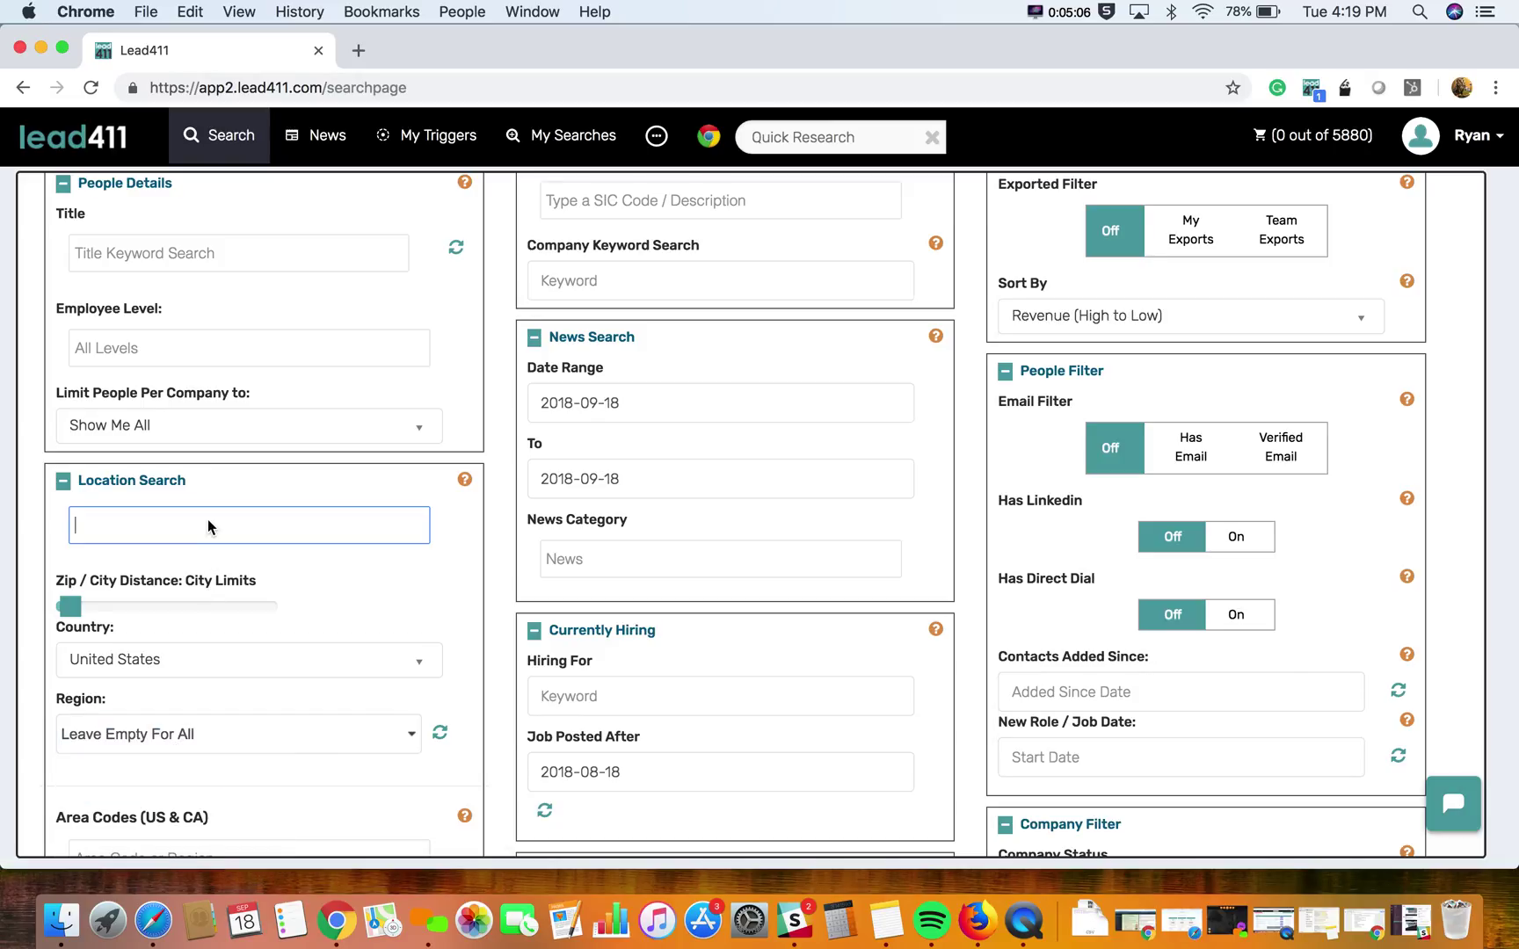
pyautogui.write('denver')
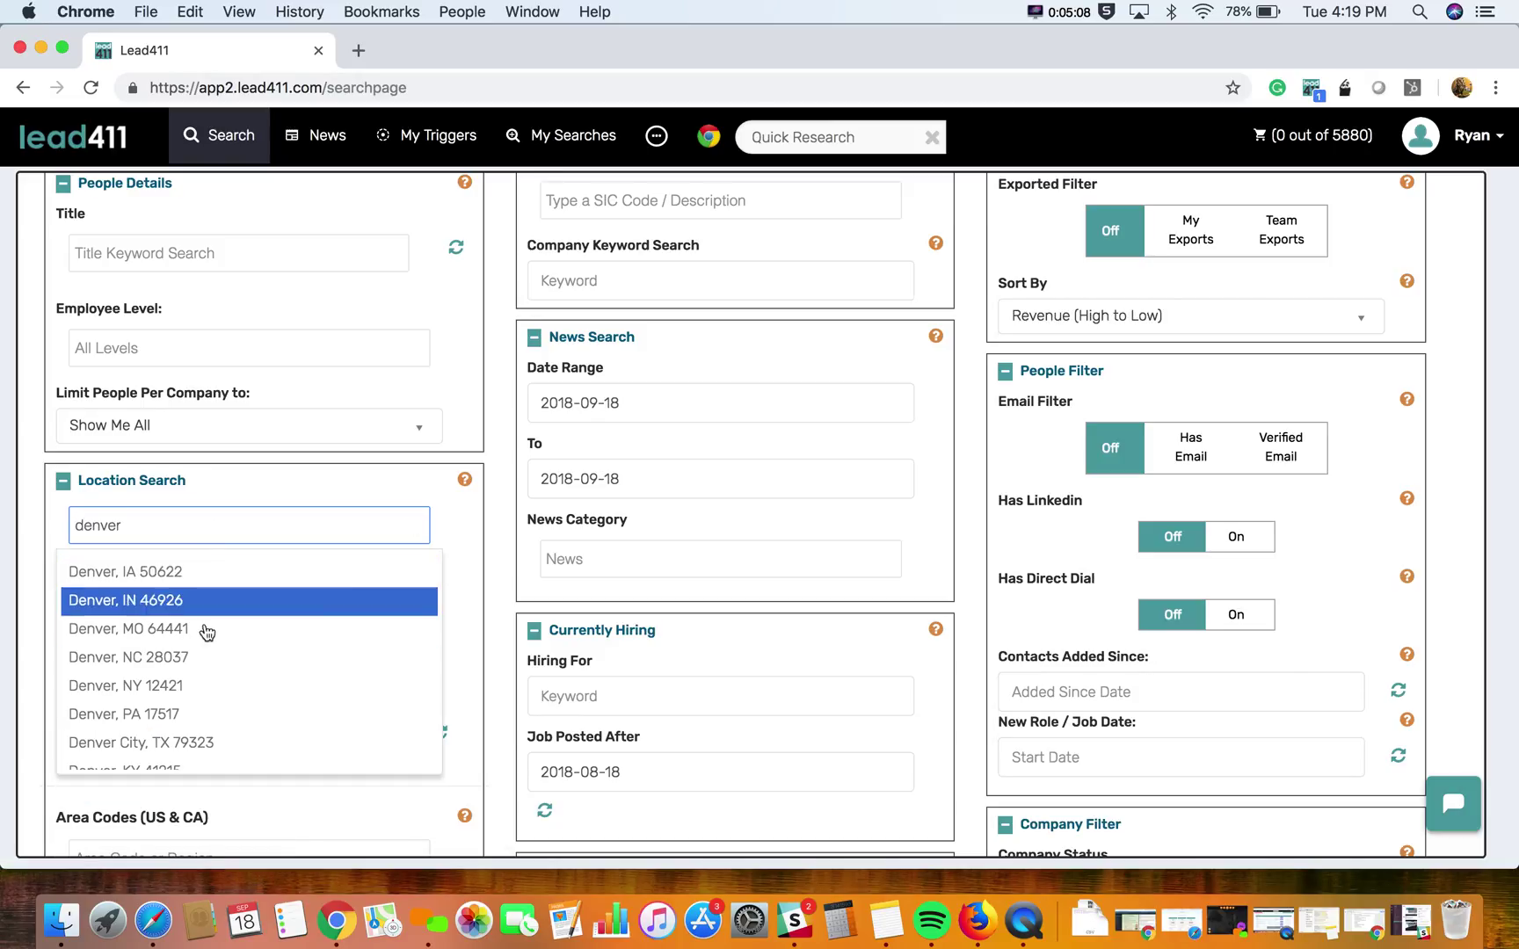
pyautogui.scroll(-5, 204, 668)
pyautogui.click(209, 667)
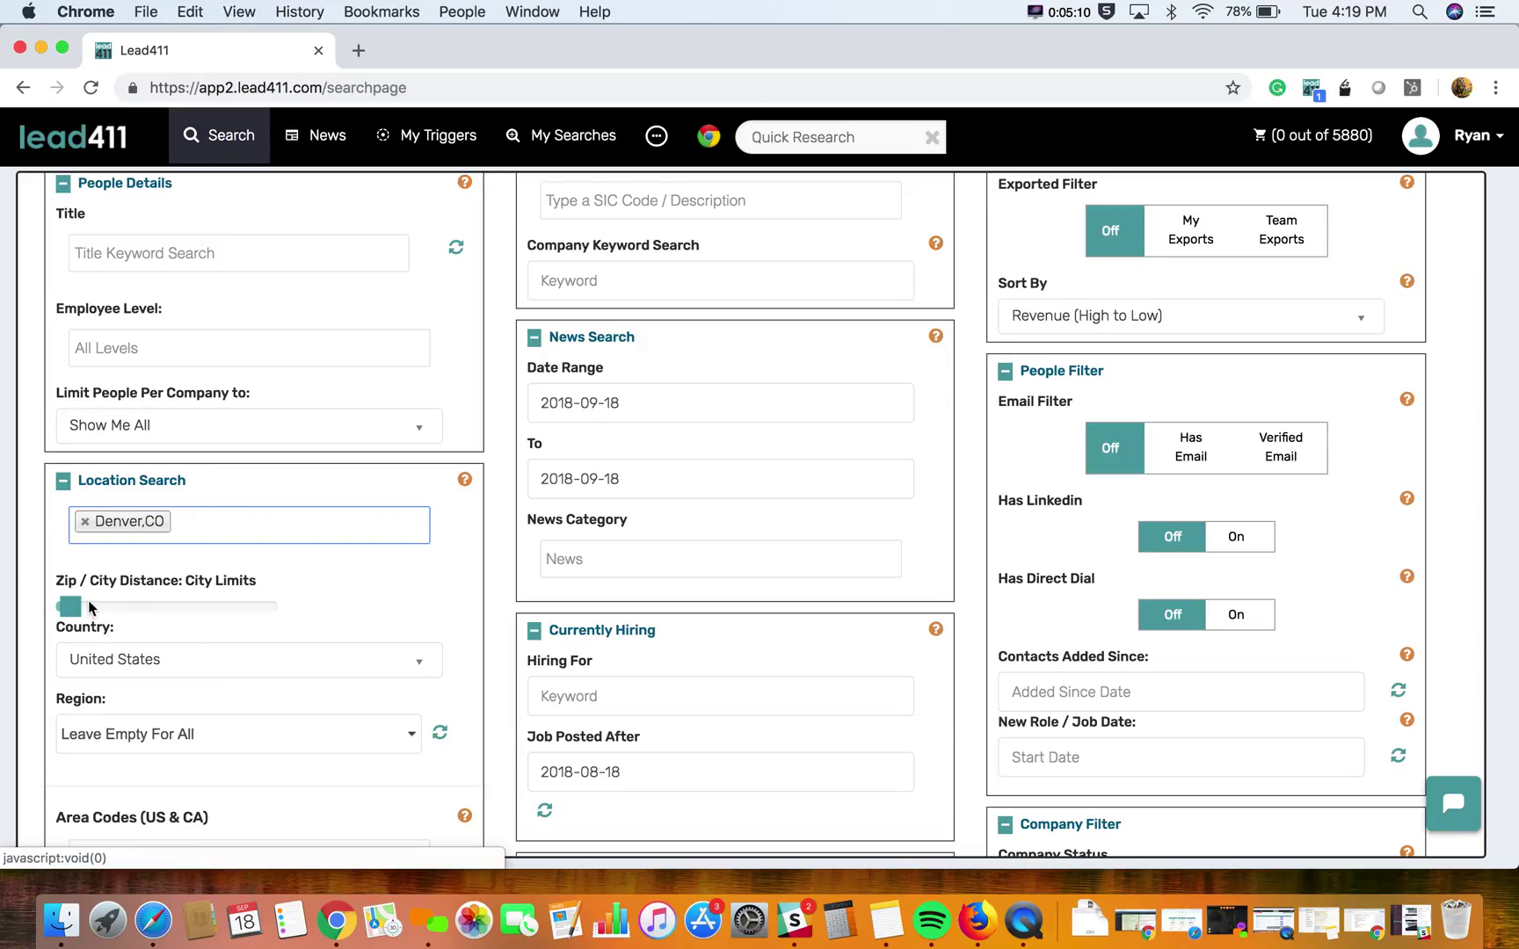
pyautogui.moveTo(72, 606); pyautogui.dragTo(179, 613)
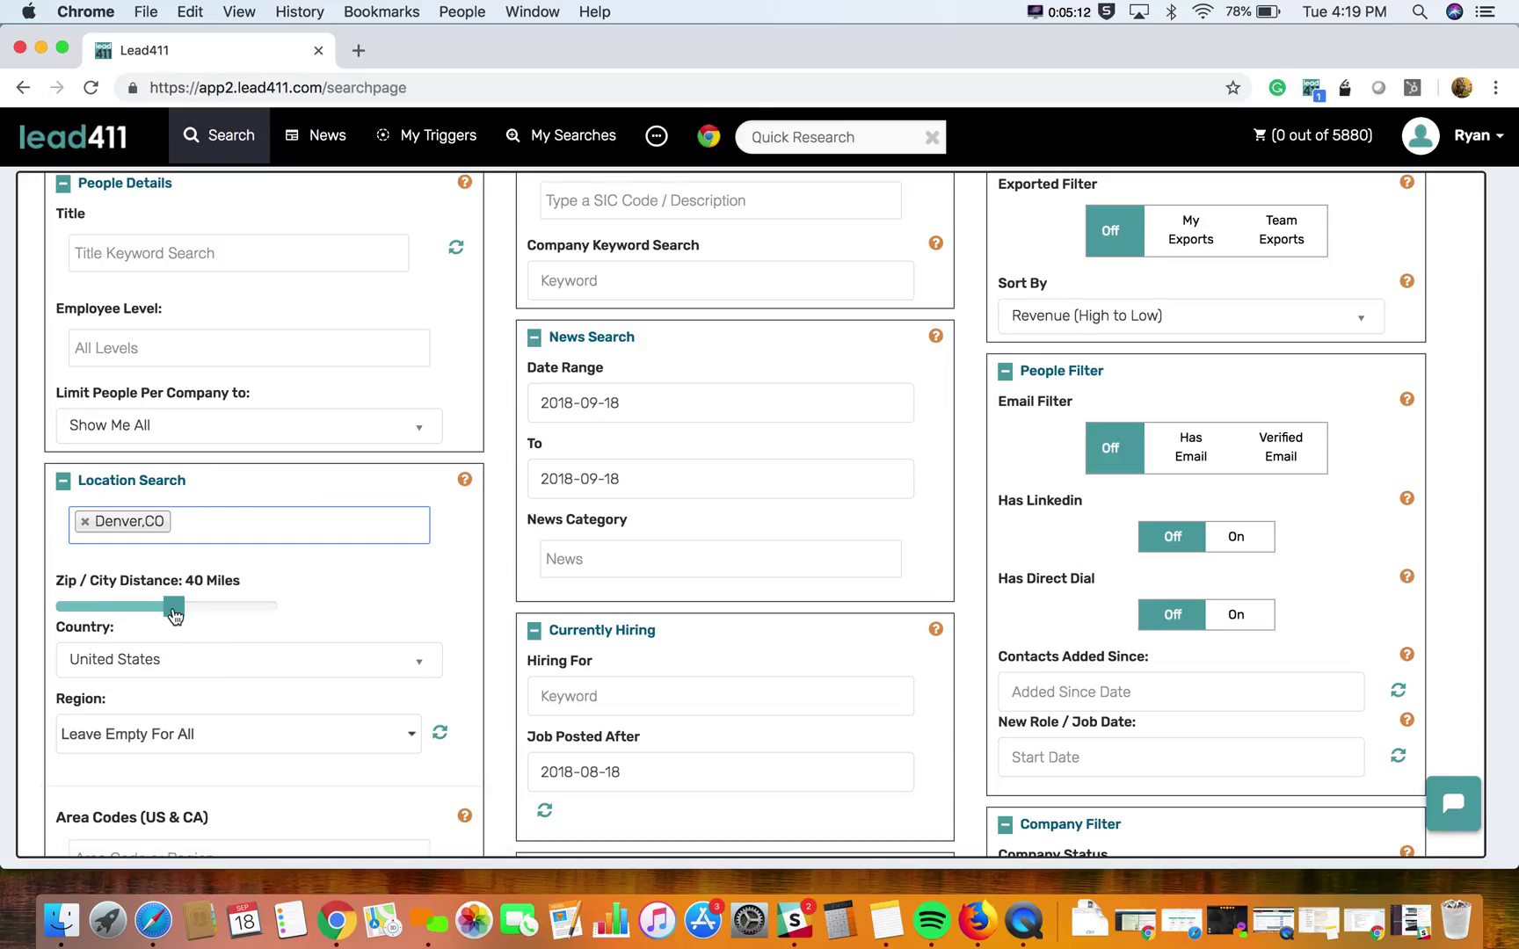
pyautogui.click(503, 591)
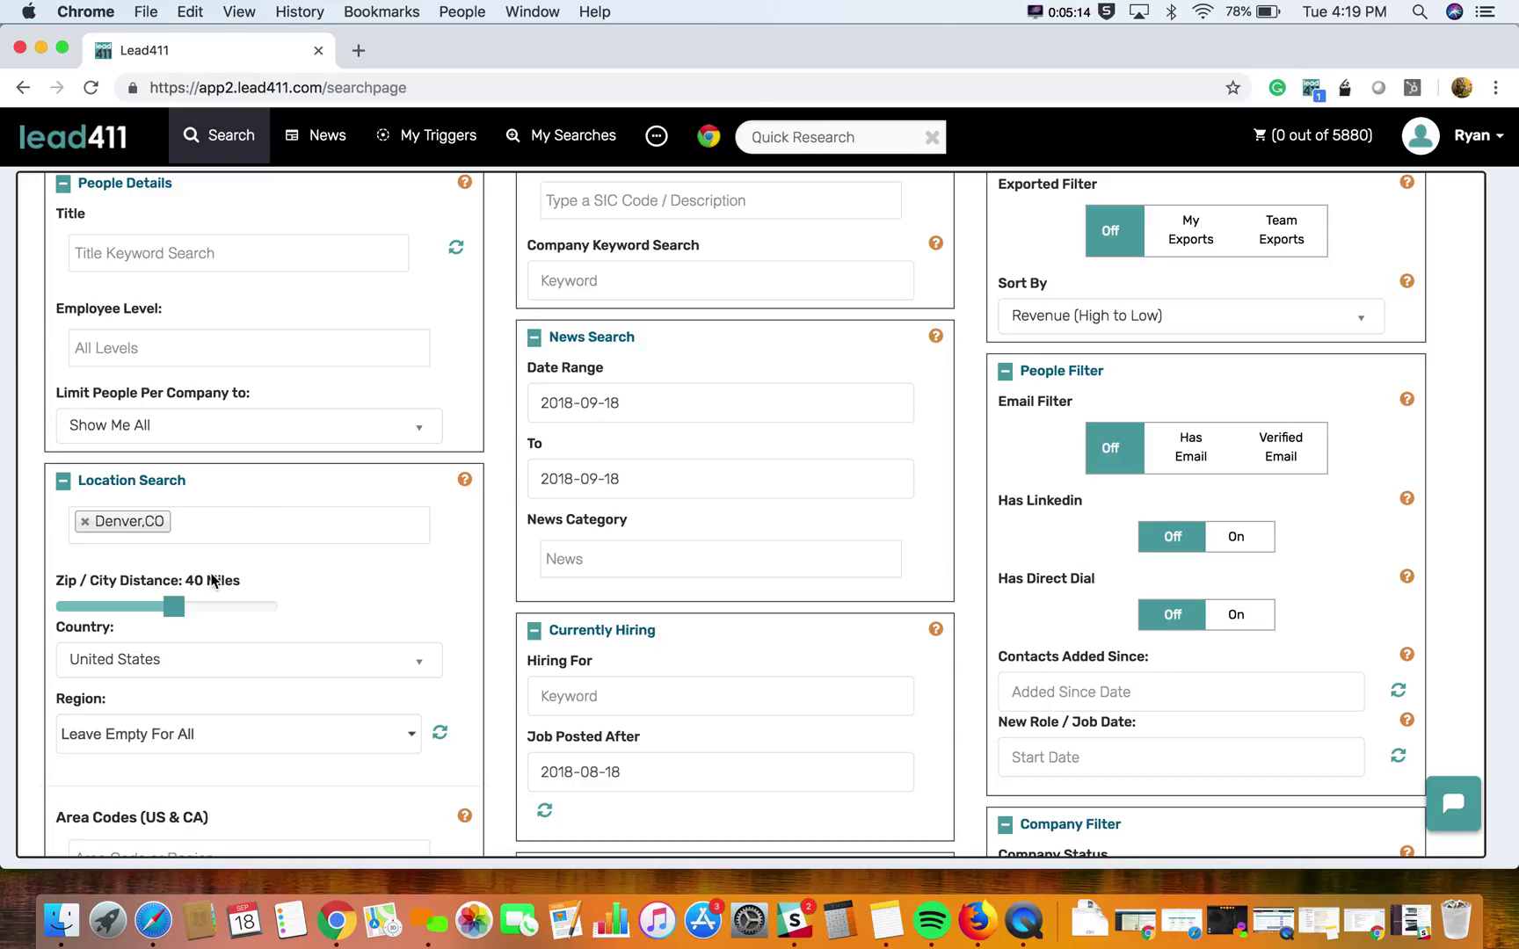
# Step: Check the total matches for the technology search around Denver
pyautogui.scroll(2, 211, 580)
pyautogui.scroll(3, 211, 578)
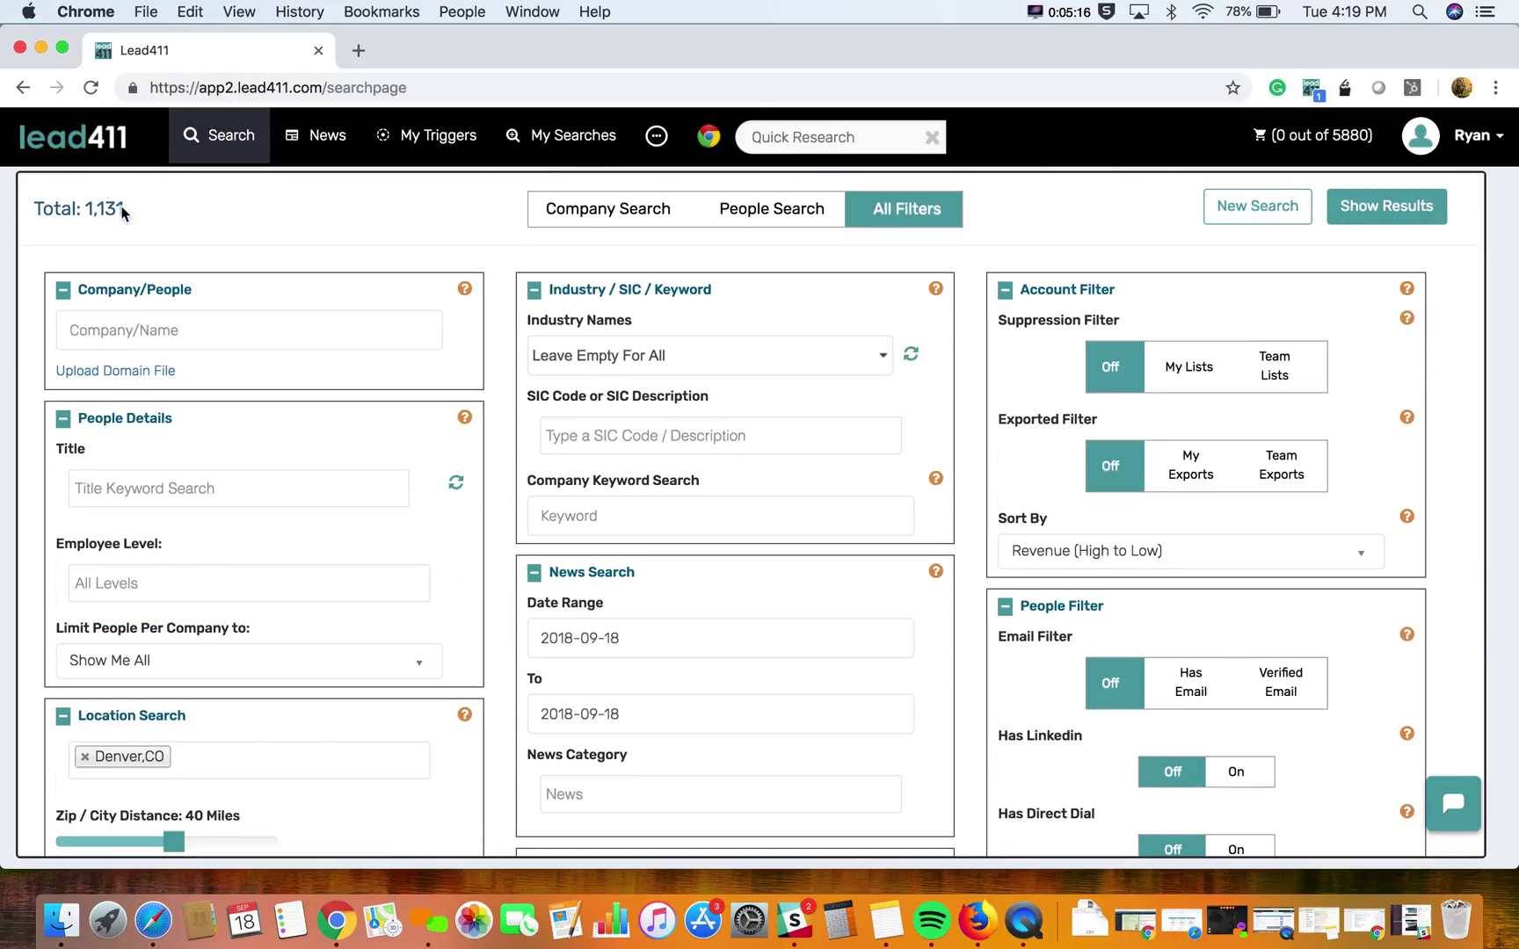
pyautogui.moveTo(124, 211); pyautogui.dragTo(37, 207)
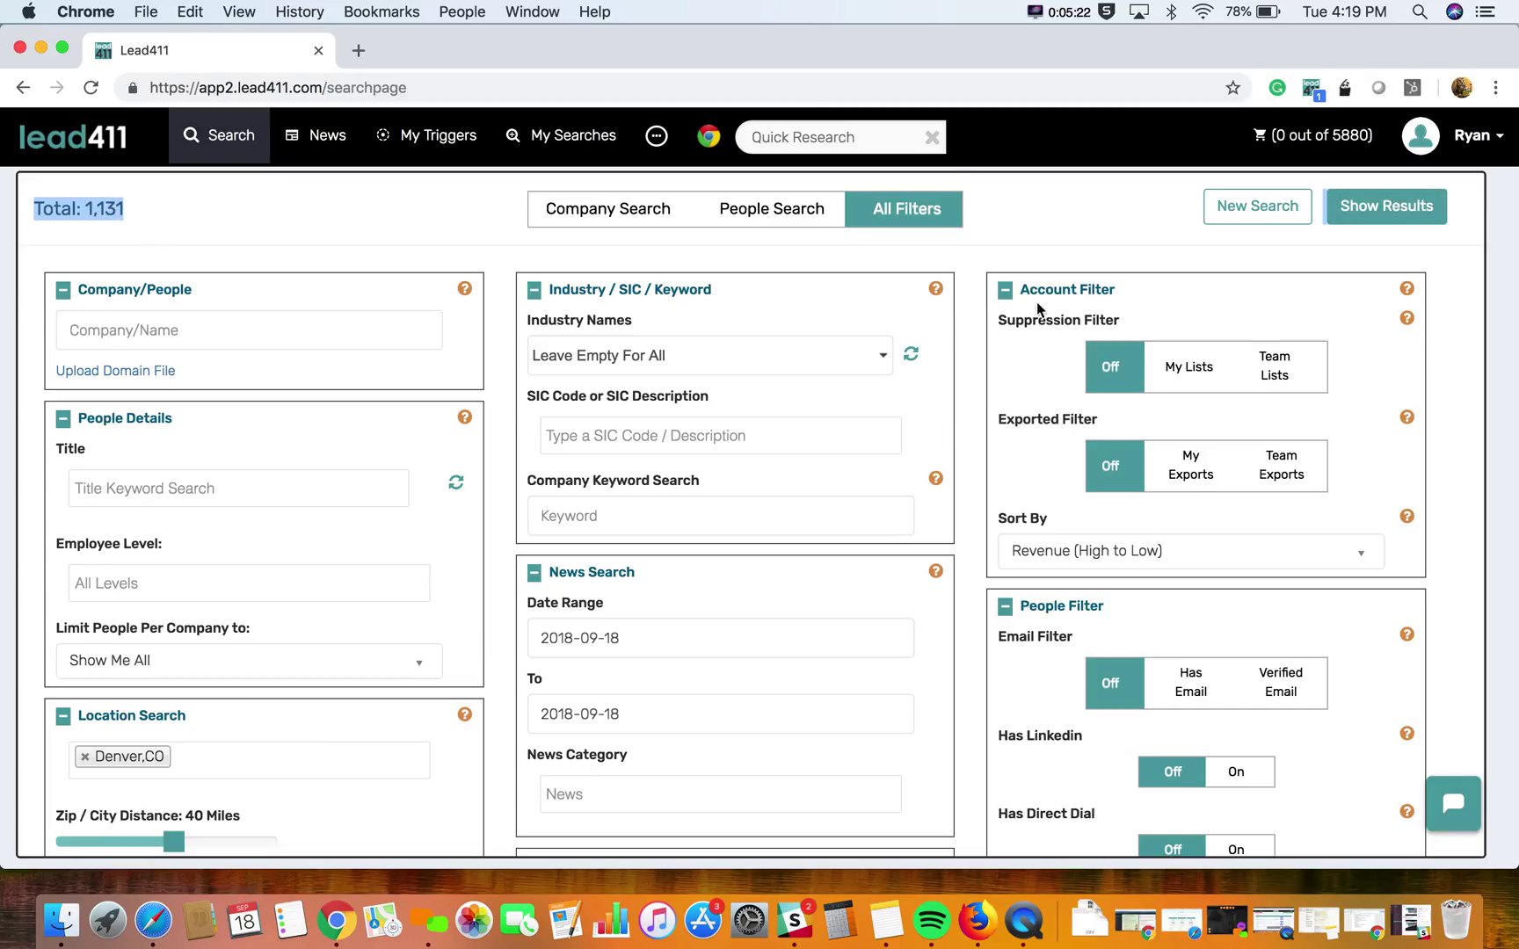
pyautogui.click(165, 226)
# Step: Restrict the people search to Executive Level employees and add the title keywords technology and information
pyautogui.click(189, 578)
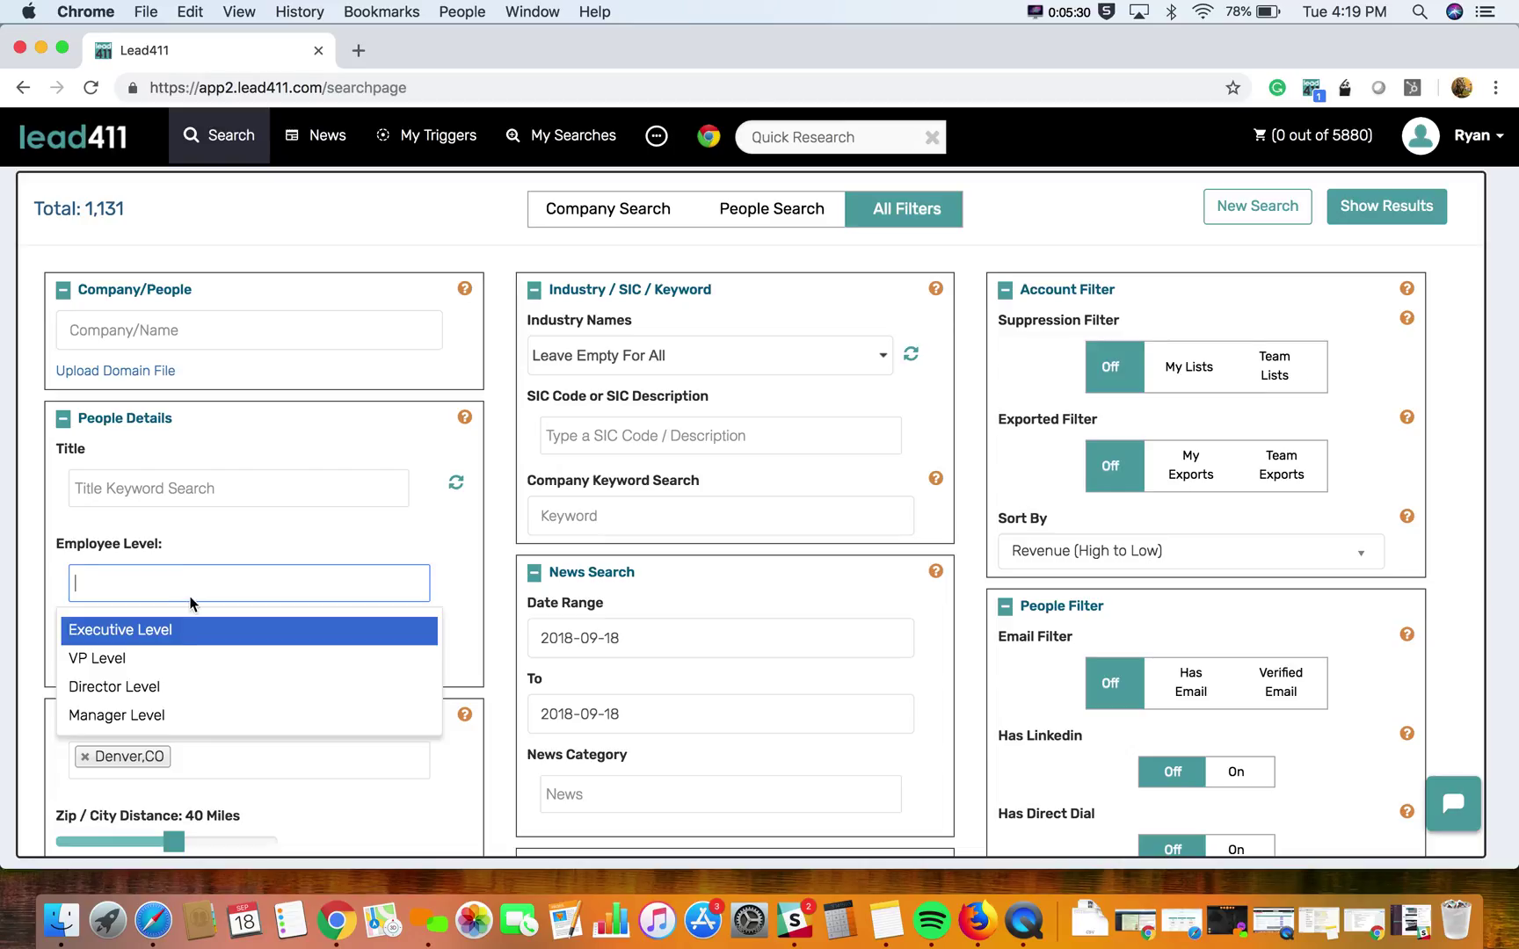
pyautogui.click(180, 632)
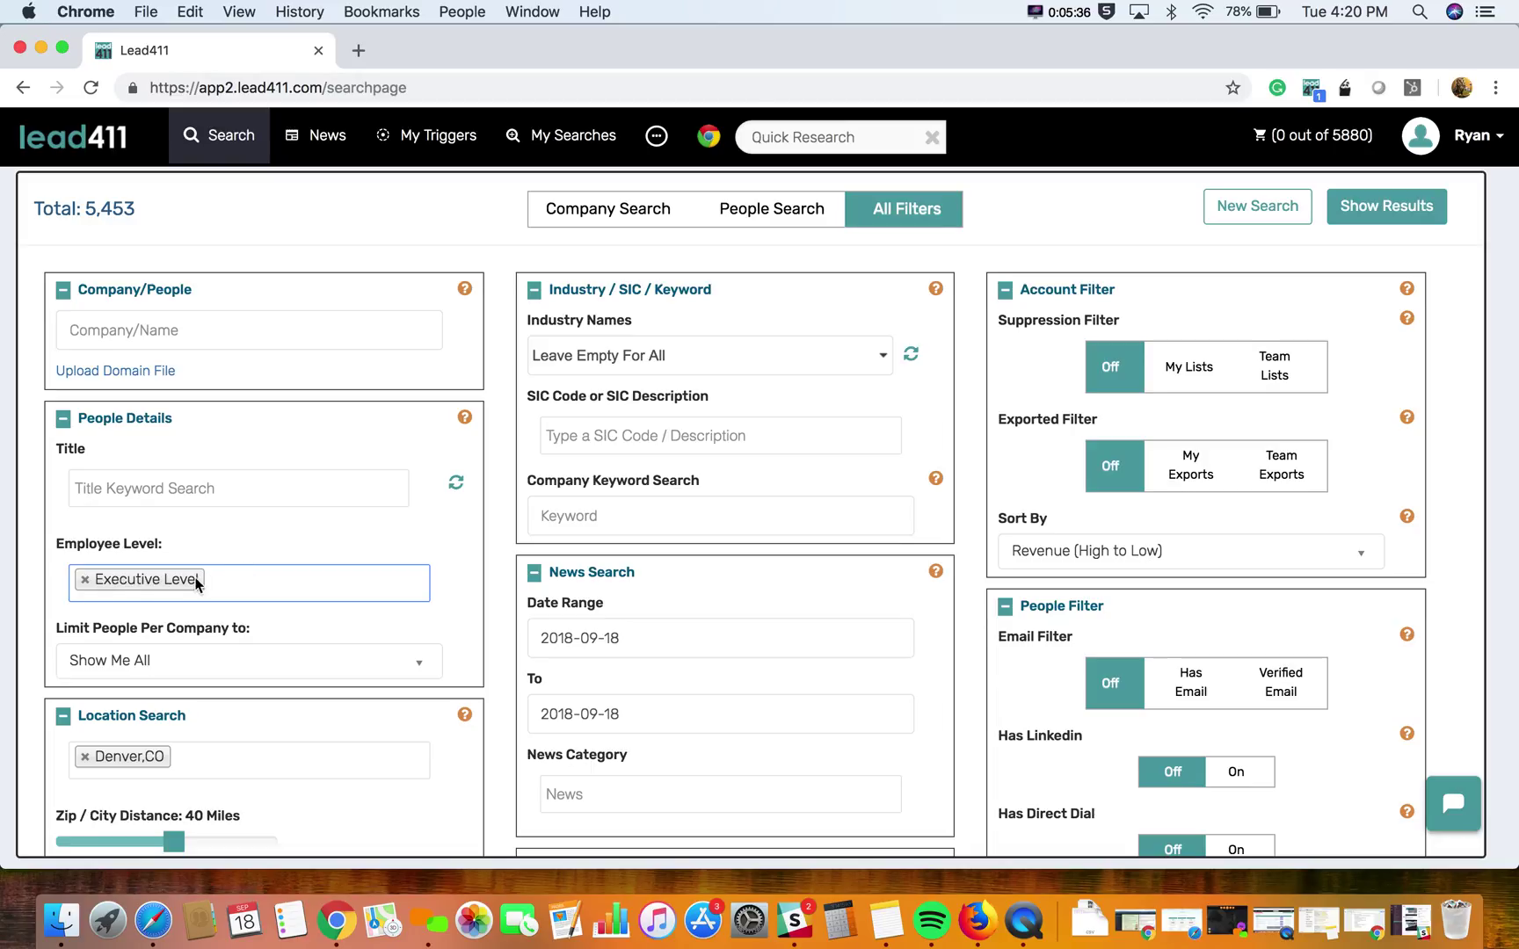
pyautogui.click(190, 488)
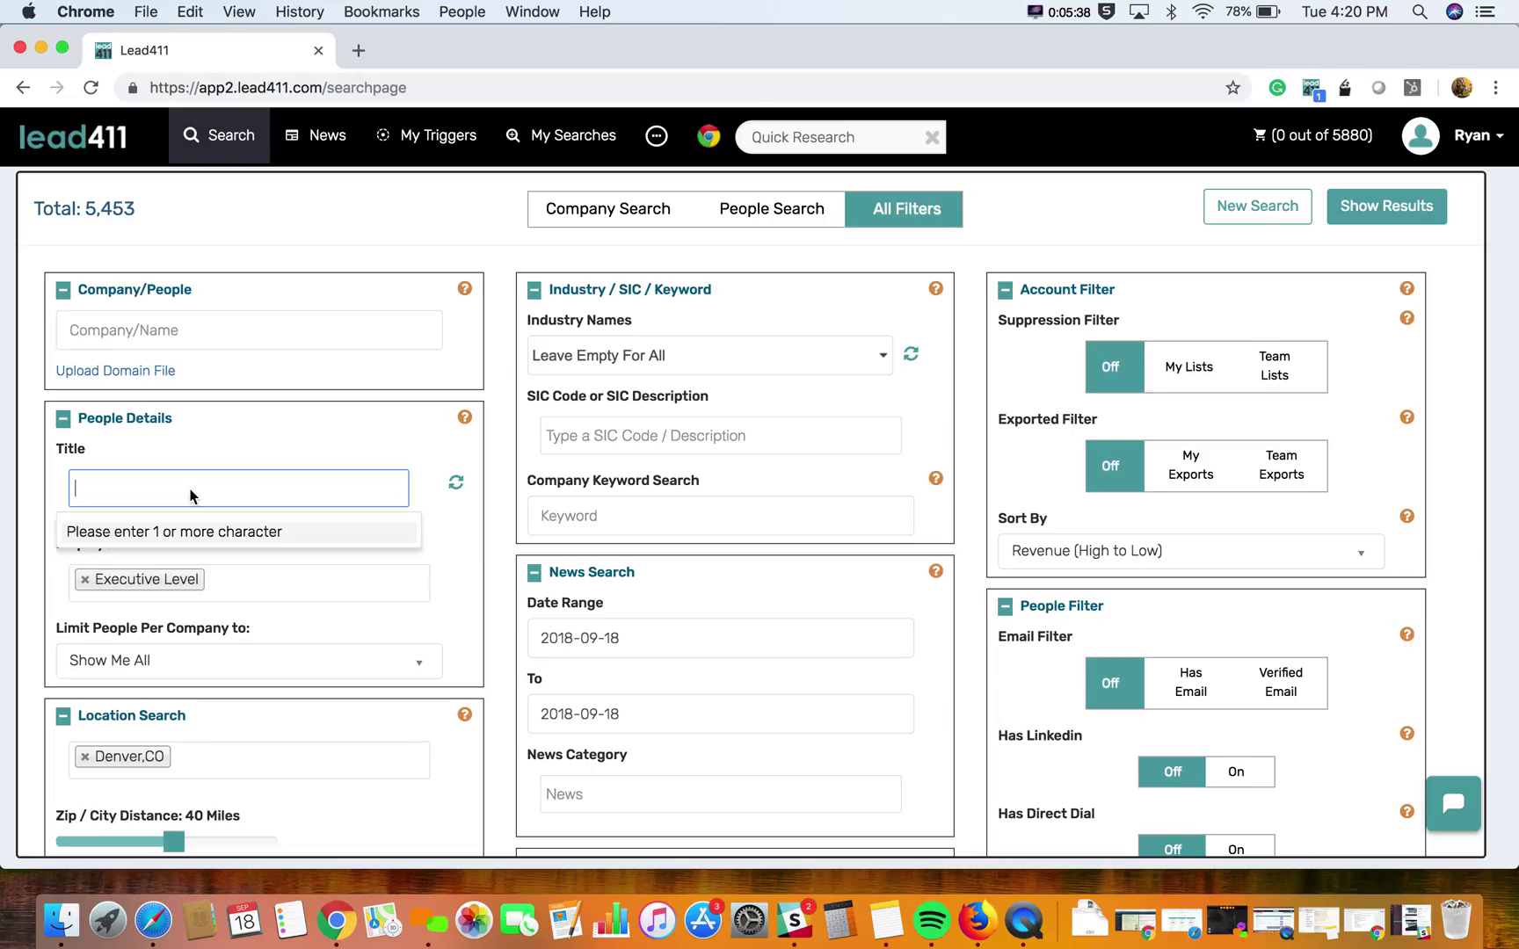
pyautogui.write('technology')
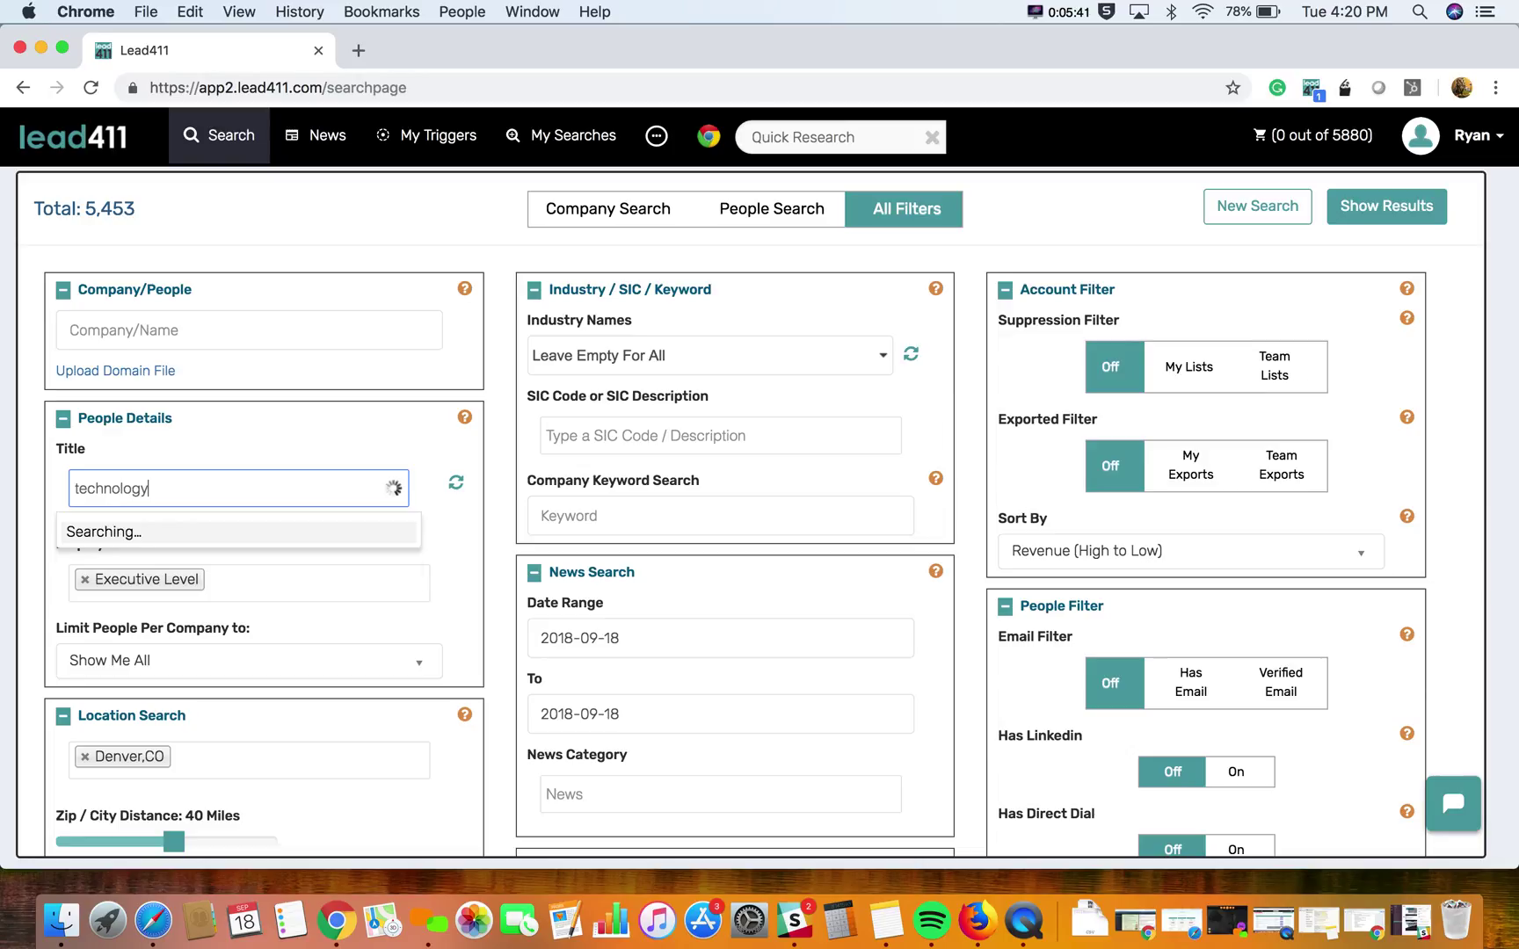
pyautogui.press('Return')
pyautogui.write('information')
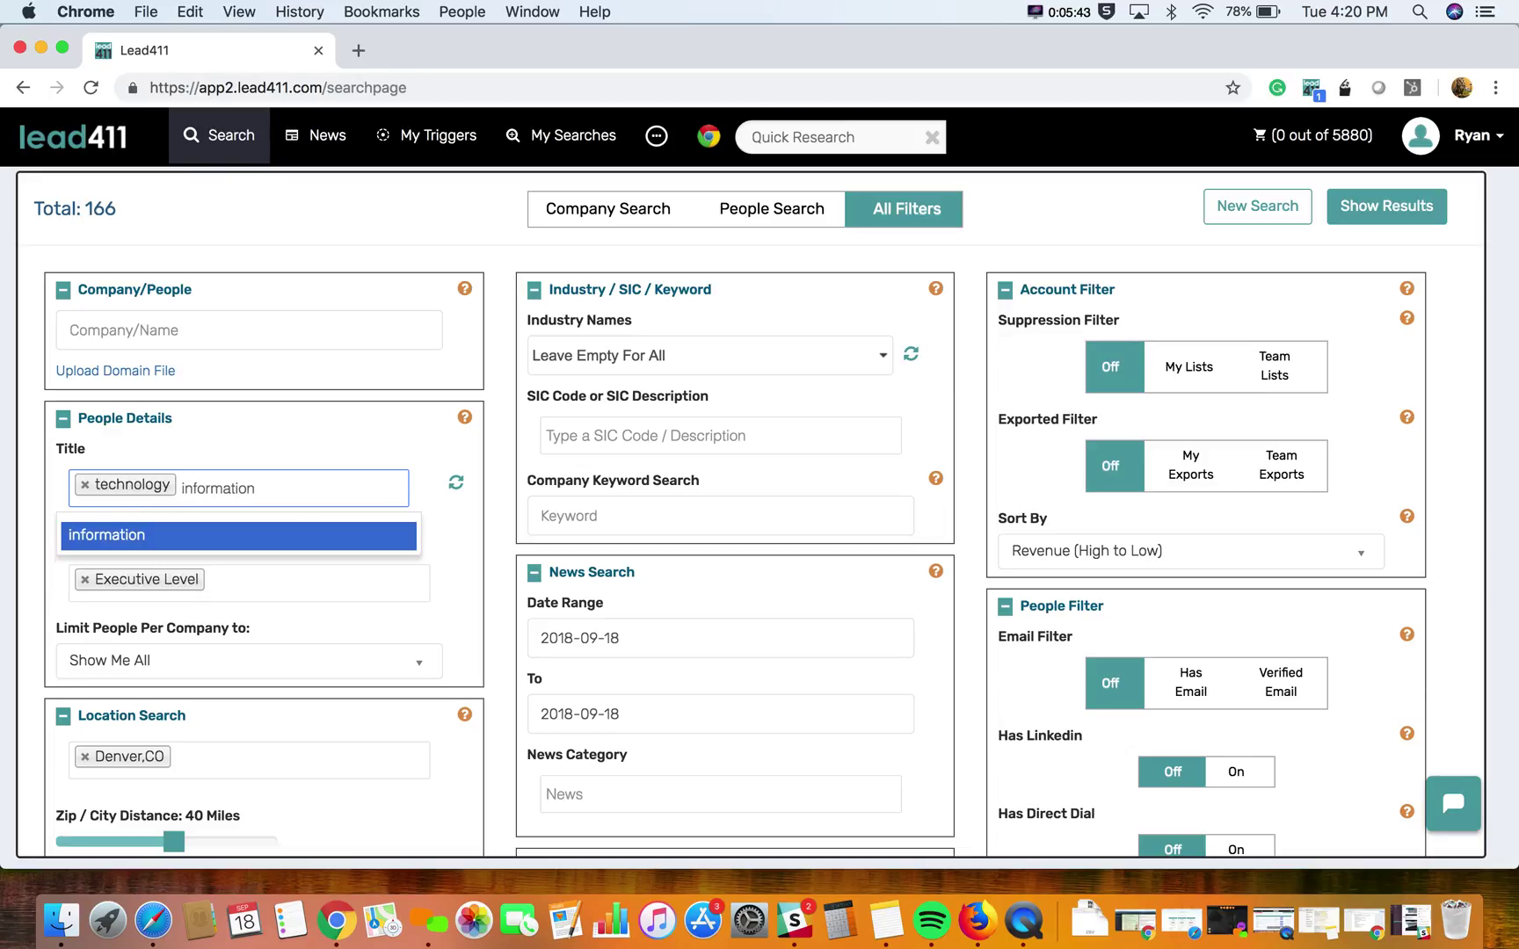
pyautogui.press('Return')
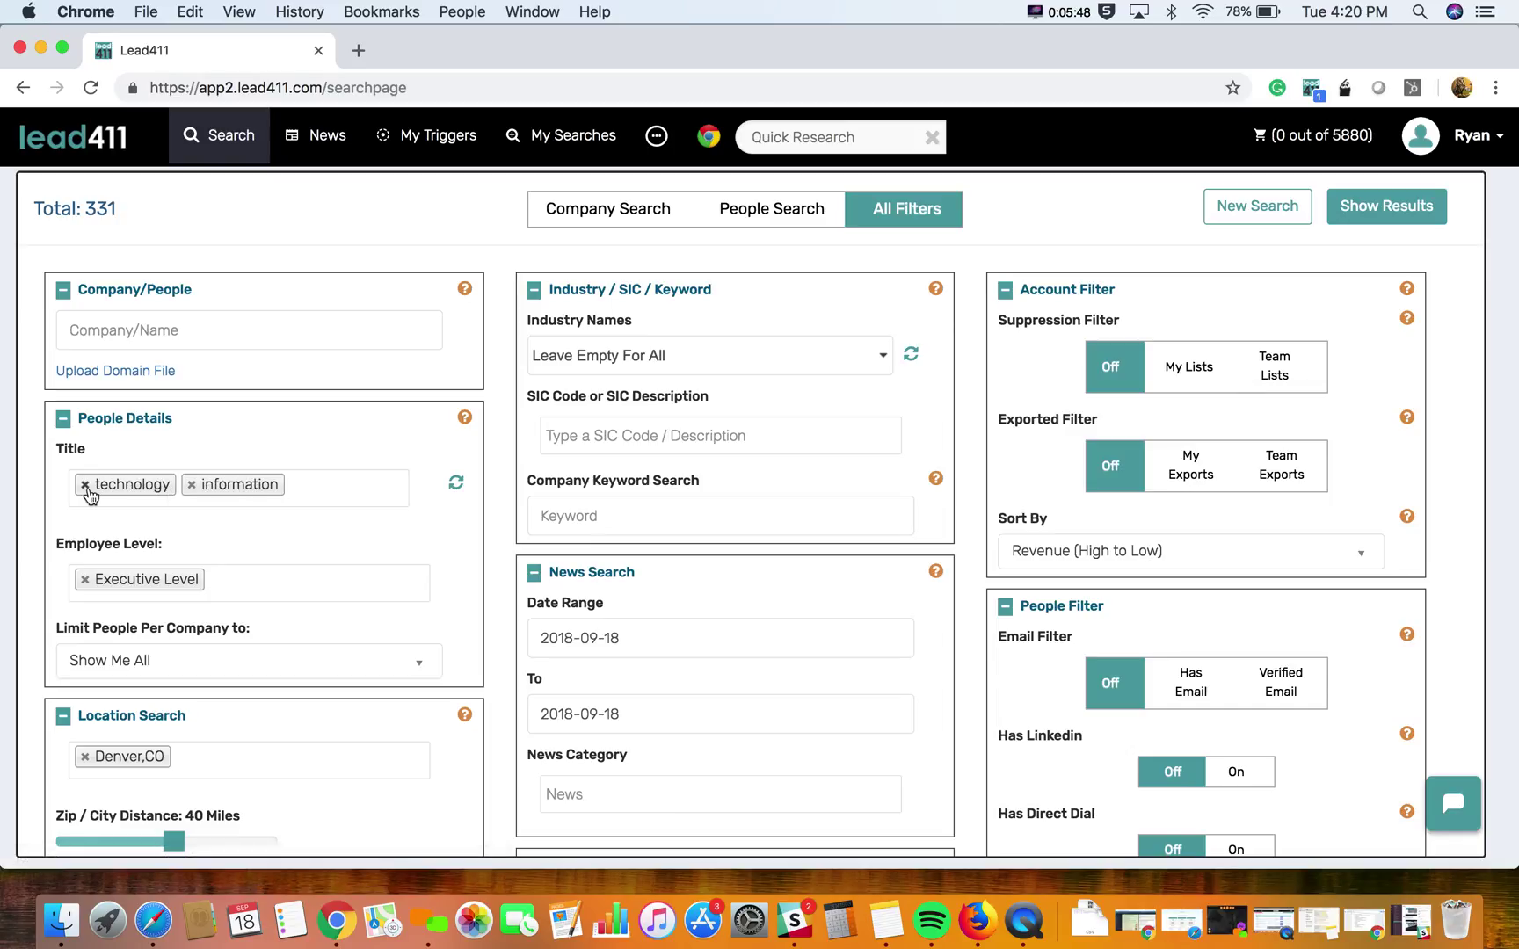
# Step: Show the search results and research the missing email address of the Chipotle Mexican Grill contact
pyautogui.click(1404, 208)
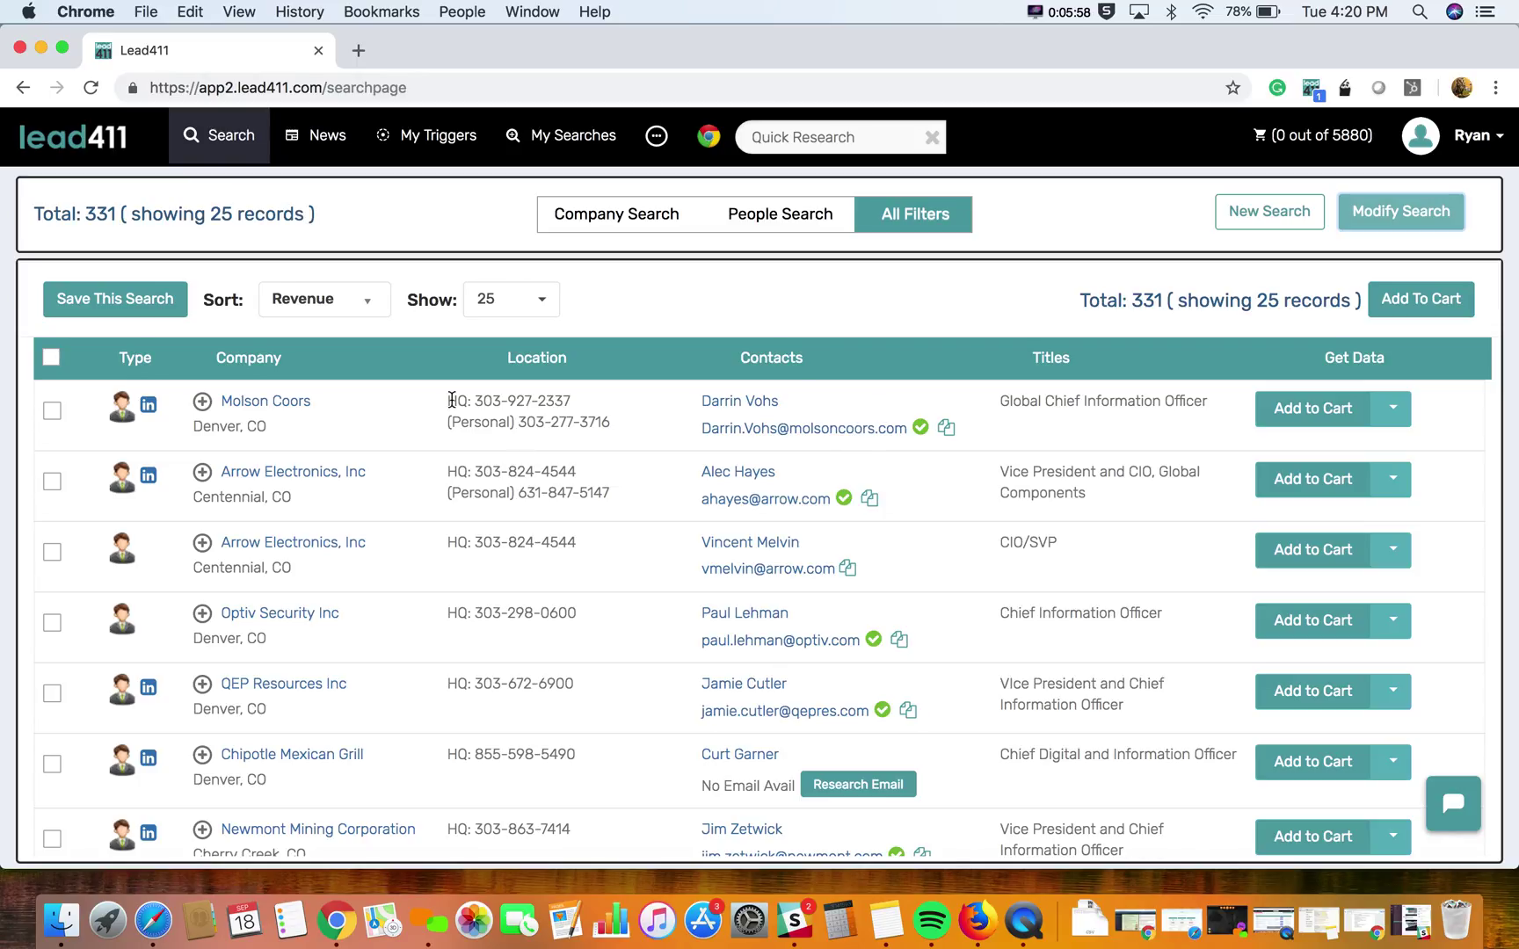
pyautogui.moveTo(434, 396); pyautogui.dragTo(492, 422)
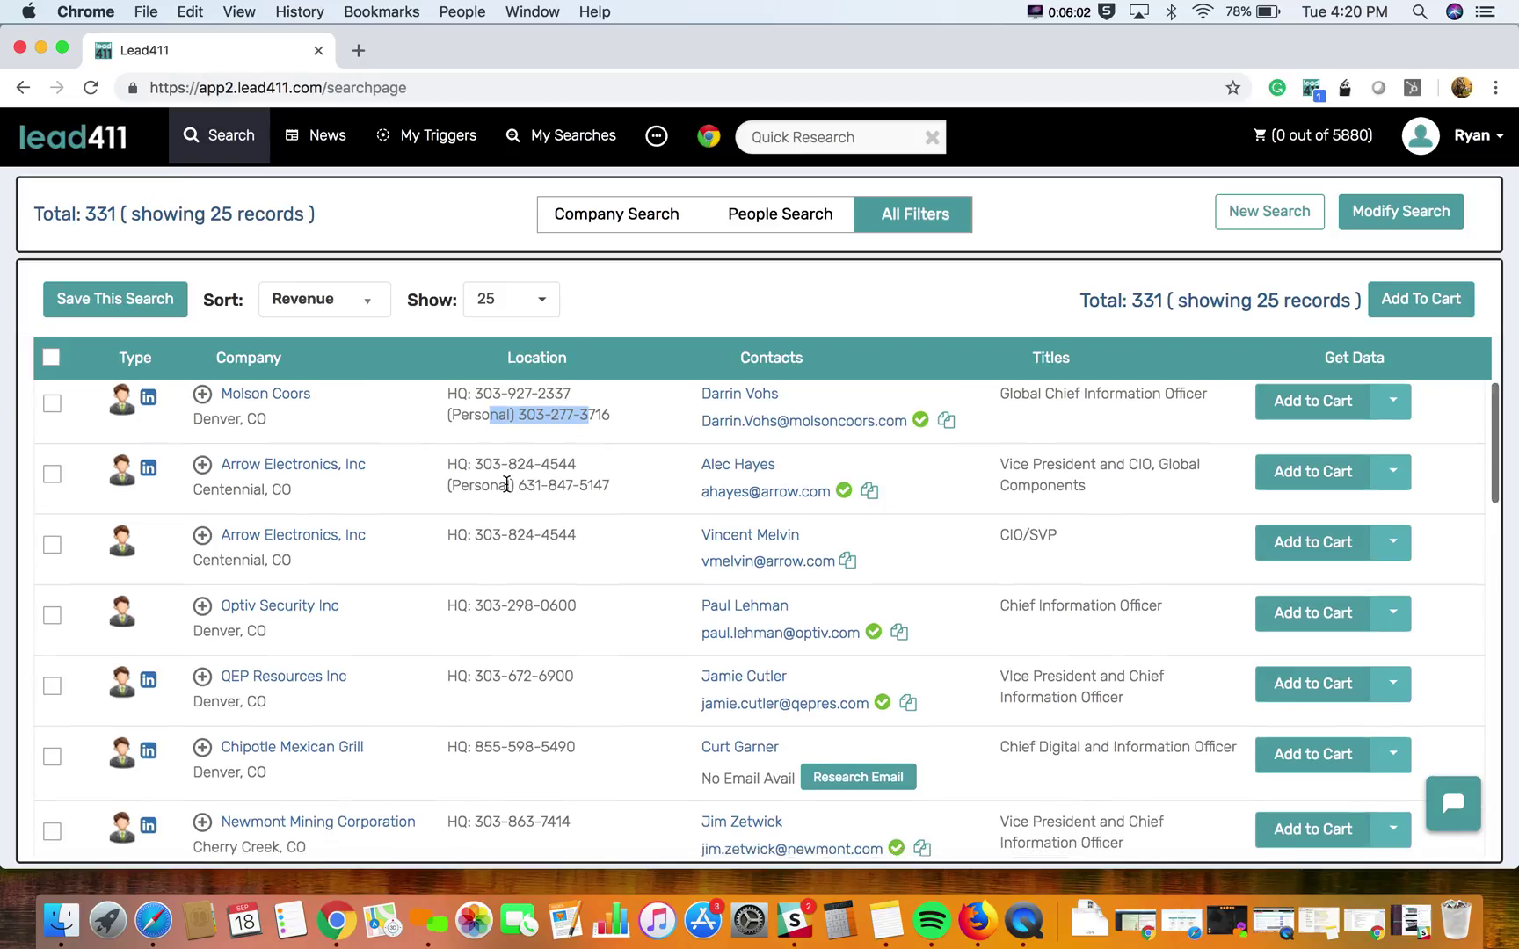
pyautogui.scroll(-5, 508, 483)
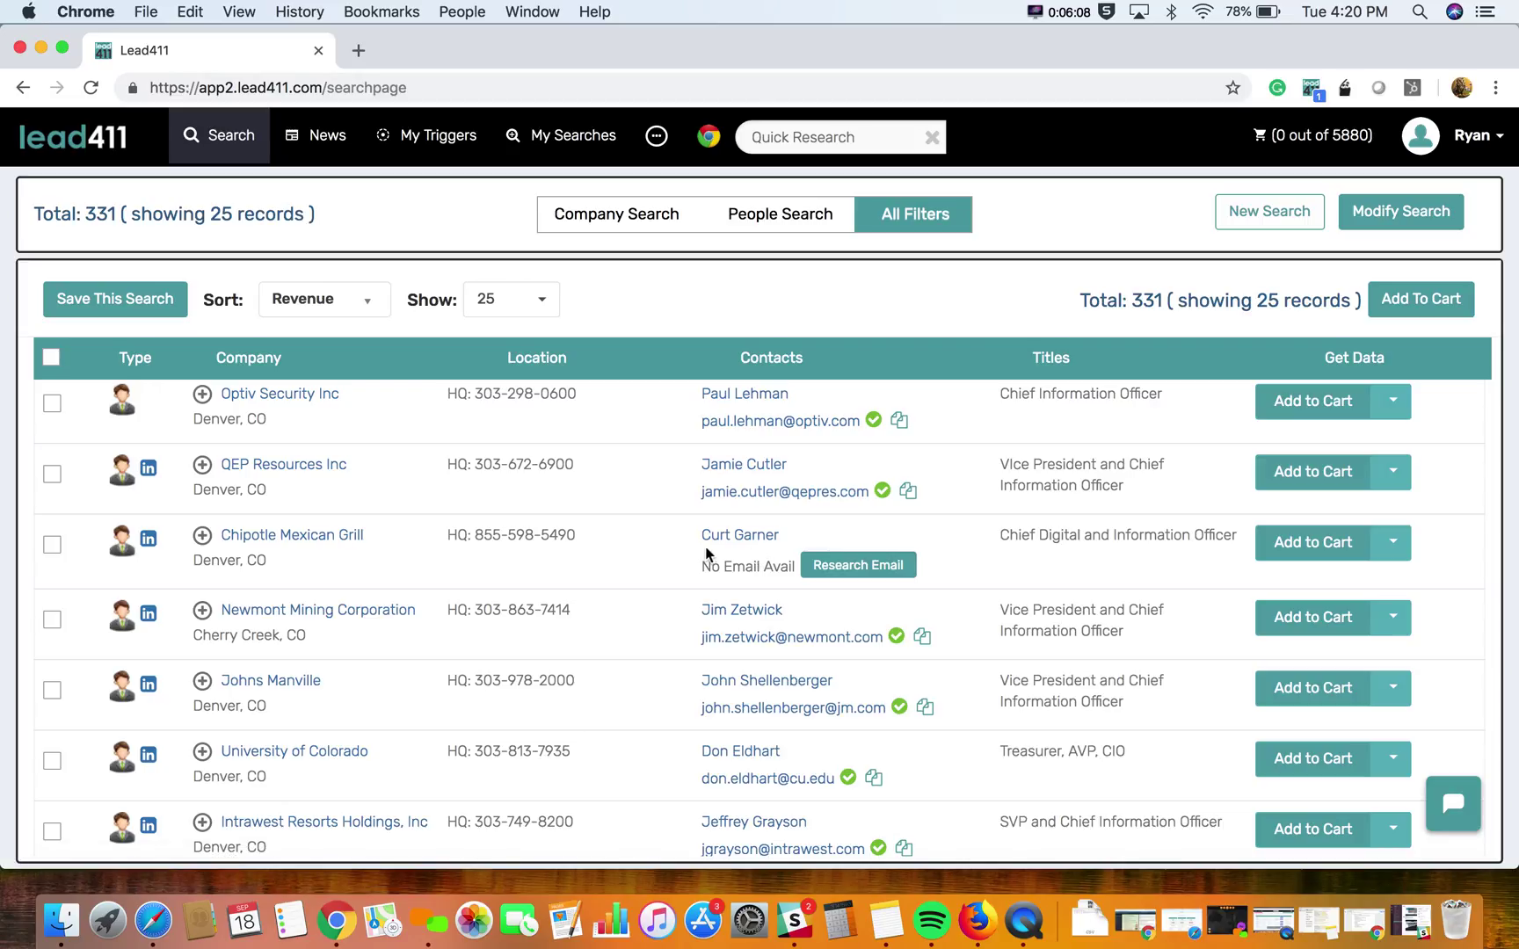
pyautogui.click(852, 570)
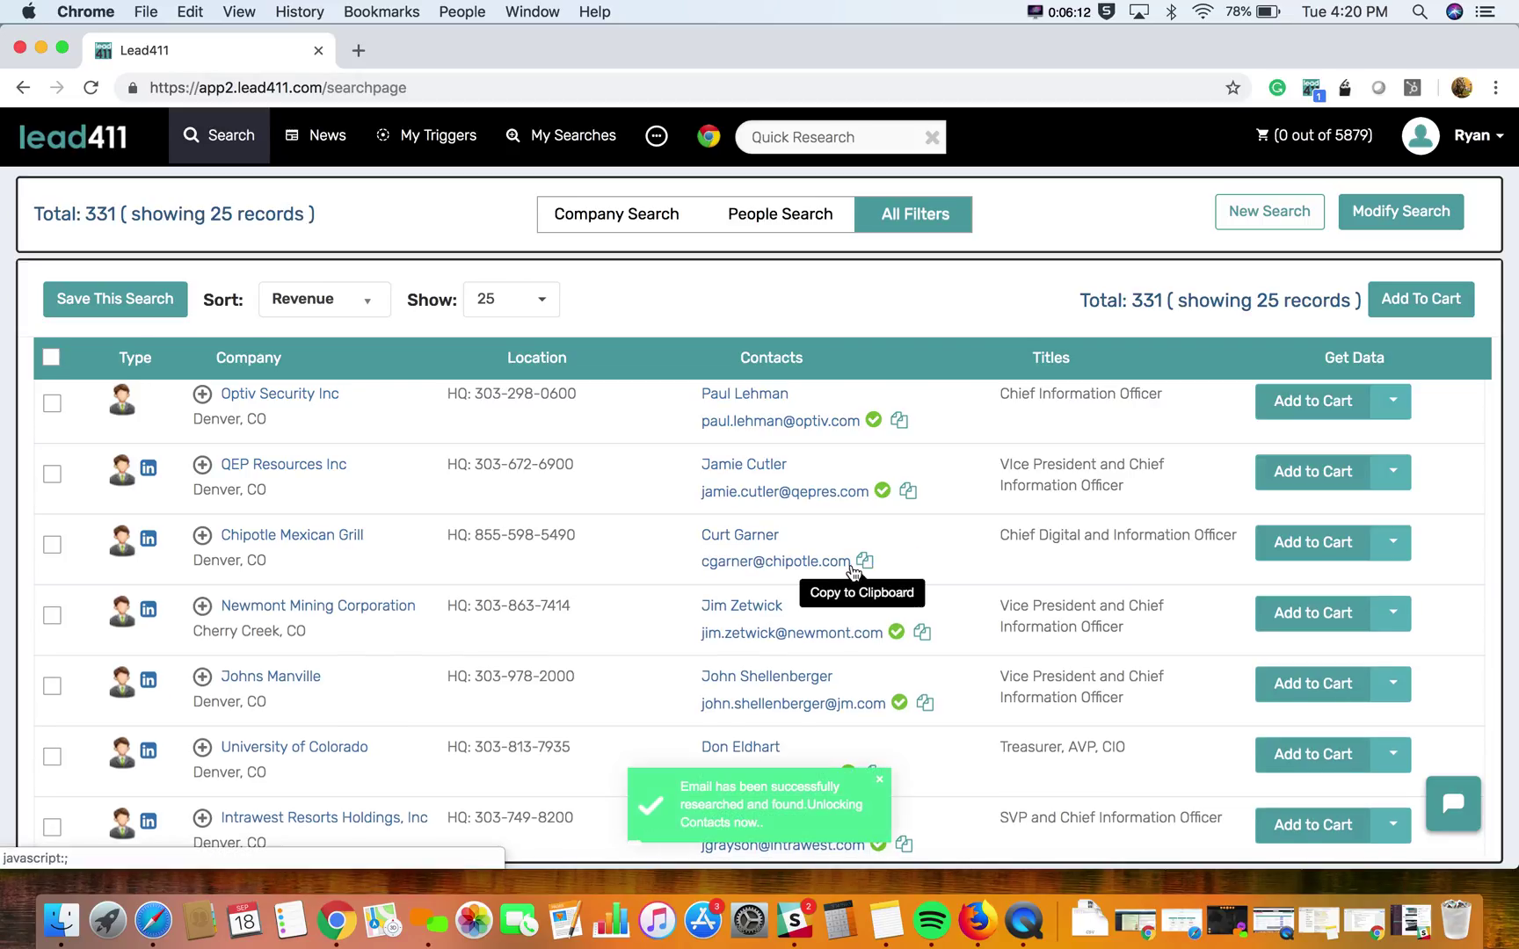
pyautogui.click(819, 821)
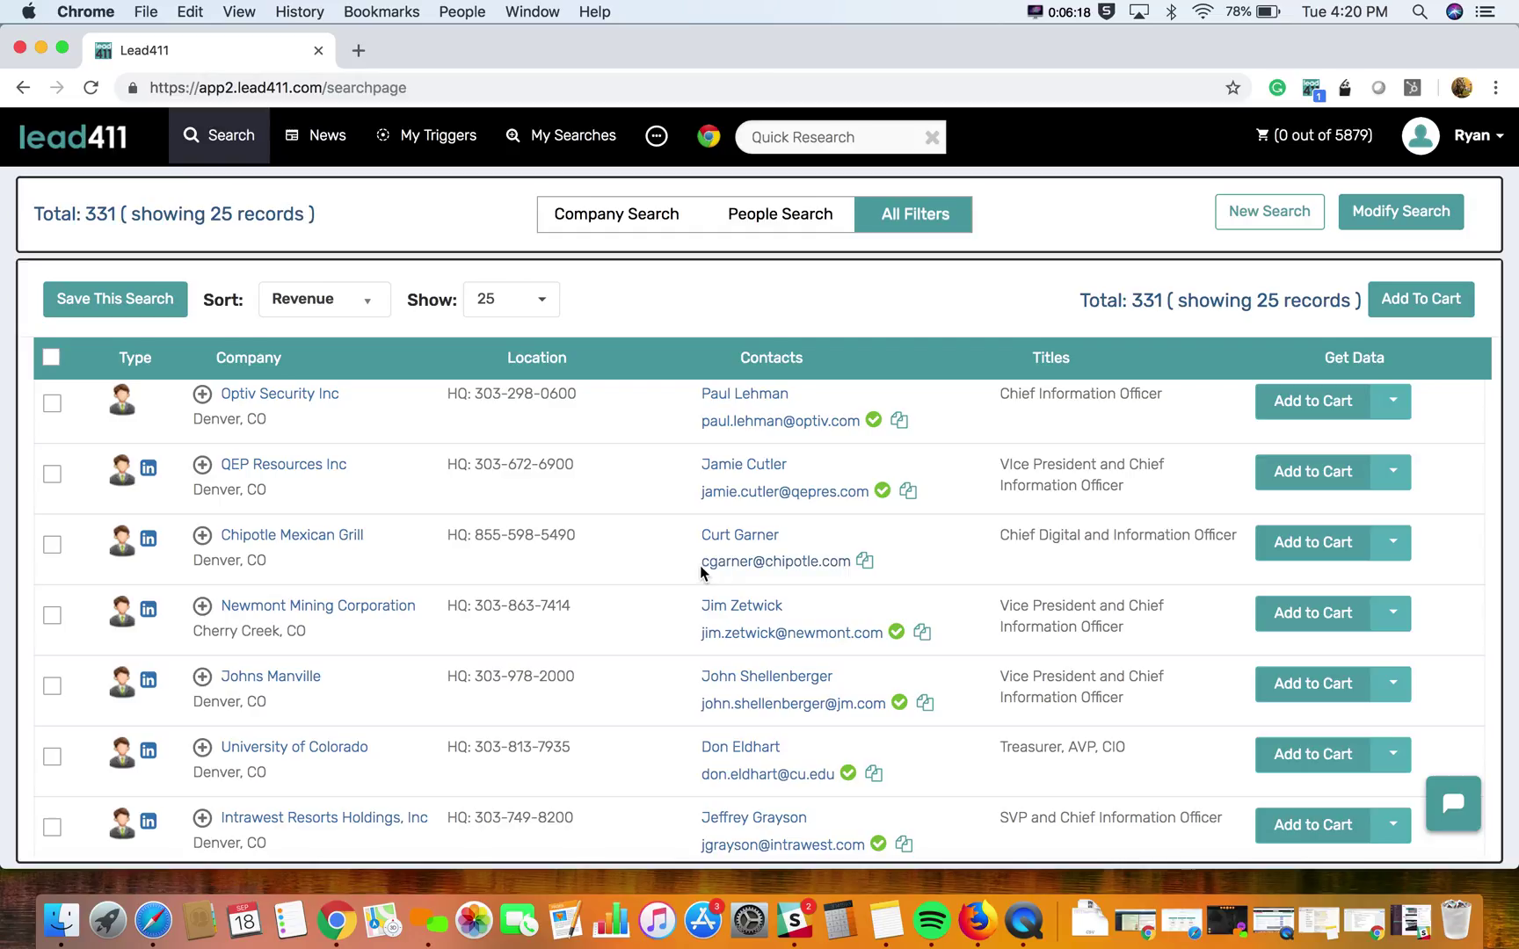
# Step: Research the missing email of the MillerCoors LLC CIO and look over the suggested address formats without choosing one
pyautogui.scroll(-3, 772, 569)
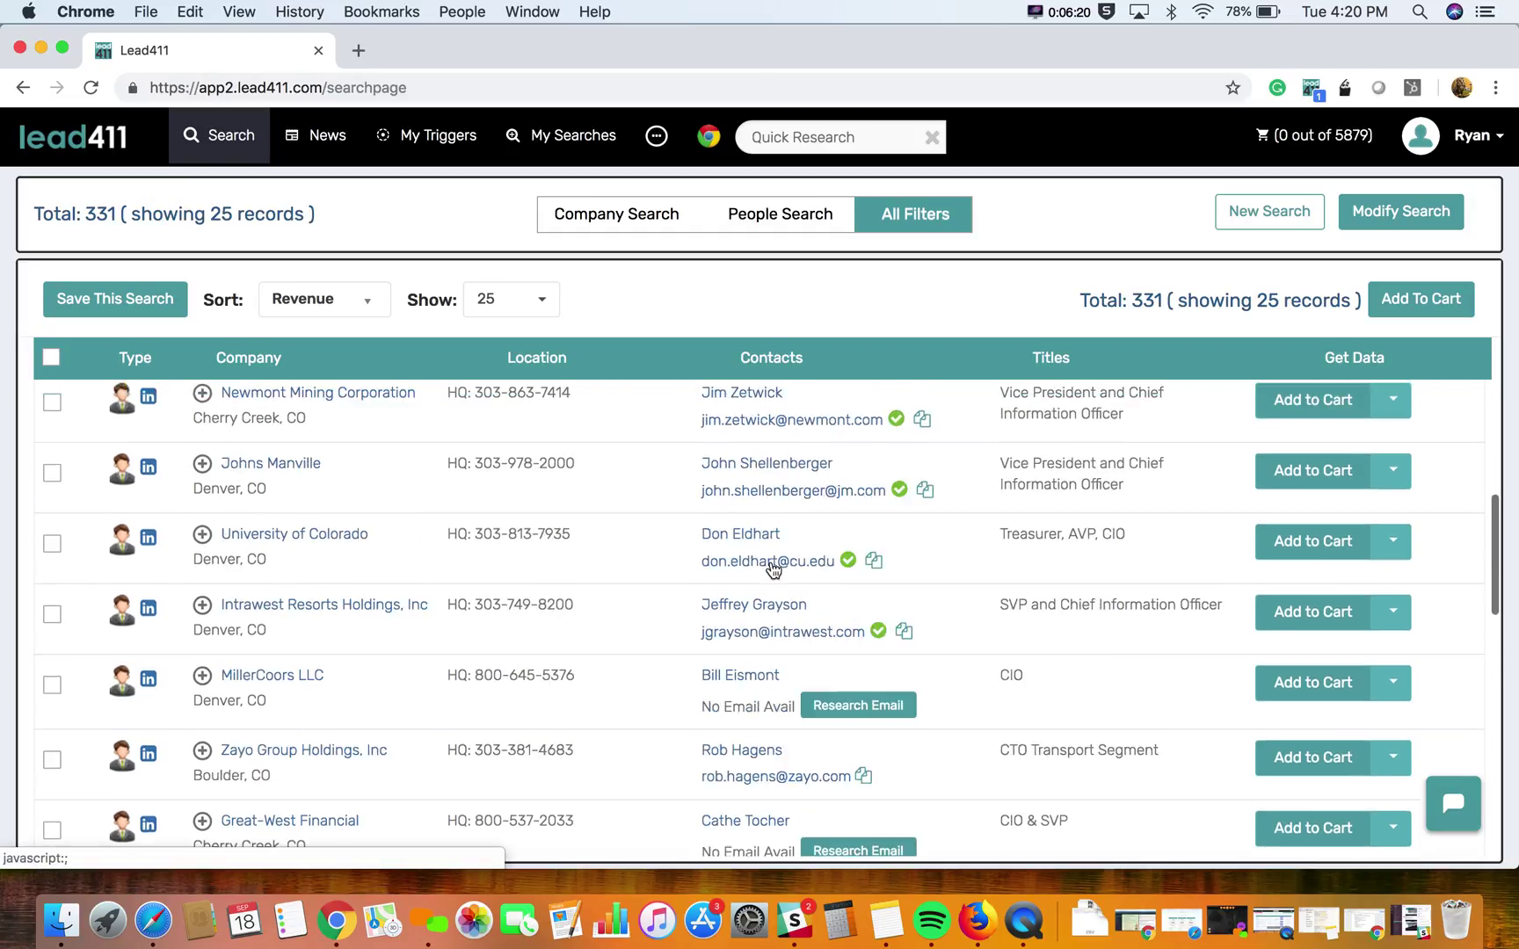
pyautogui.scroll(-2, 772, 570)
pyautogui.click(833, 590)
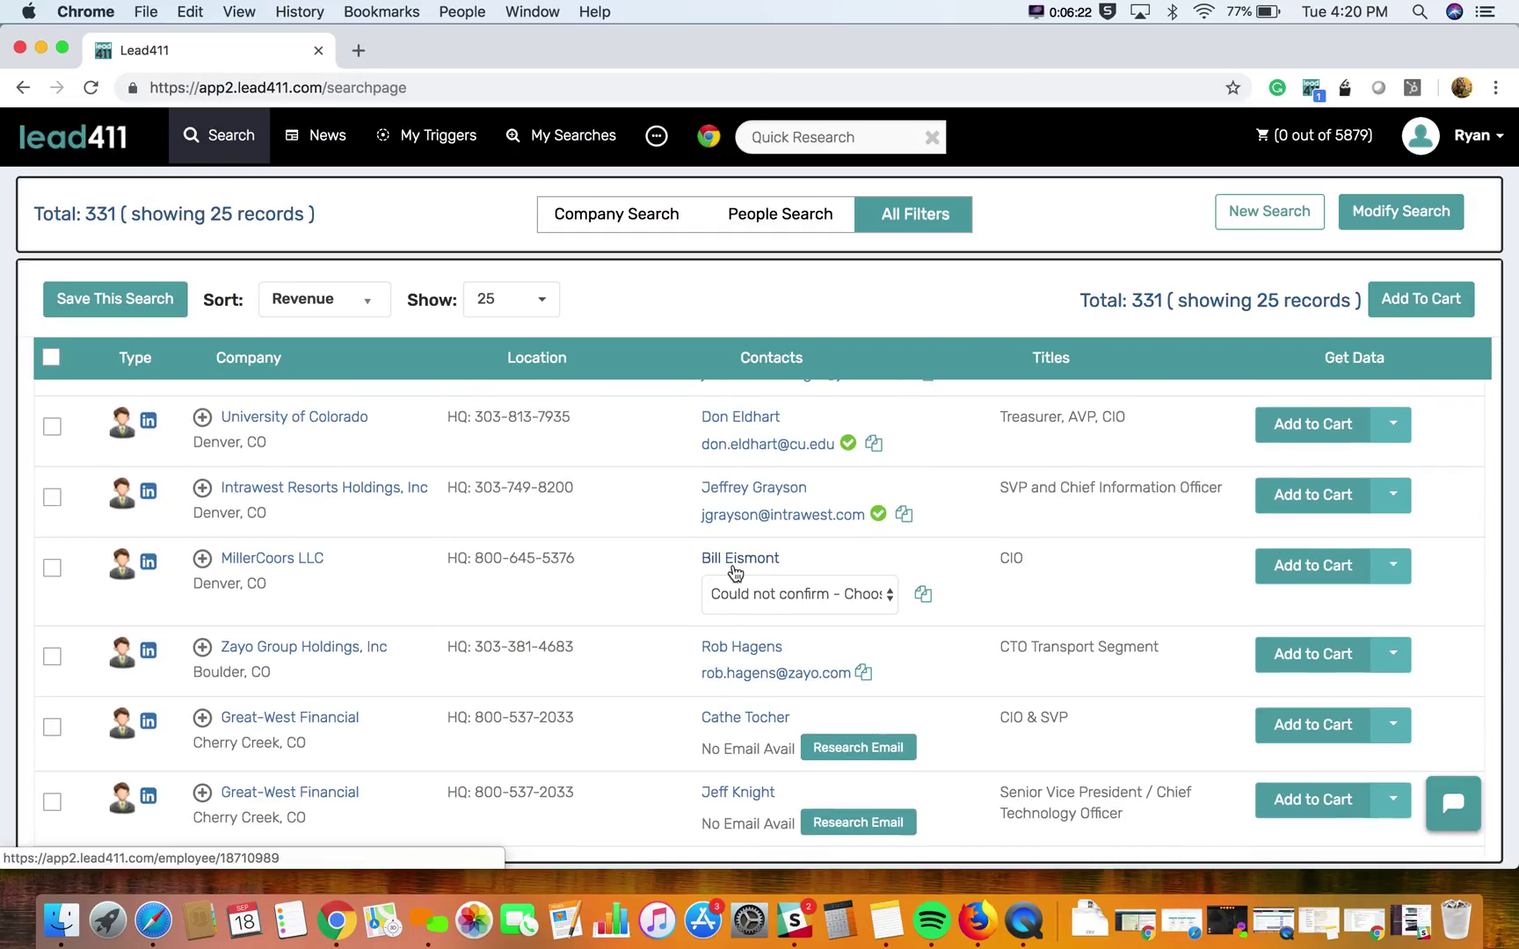
pyautogui.click(779, 593)
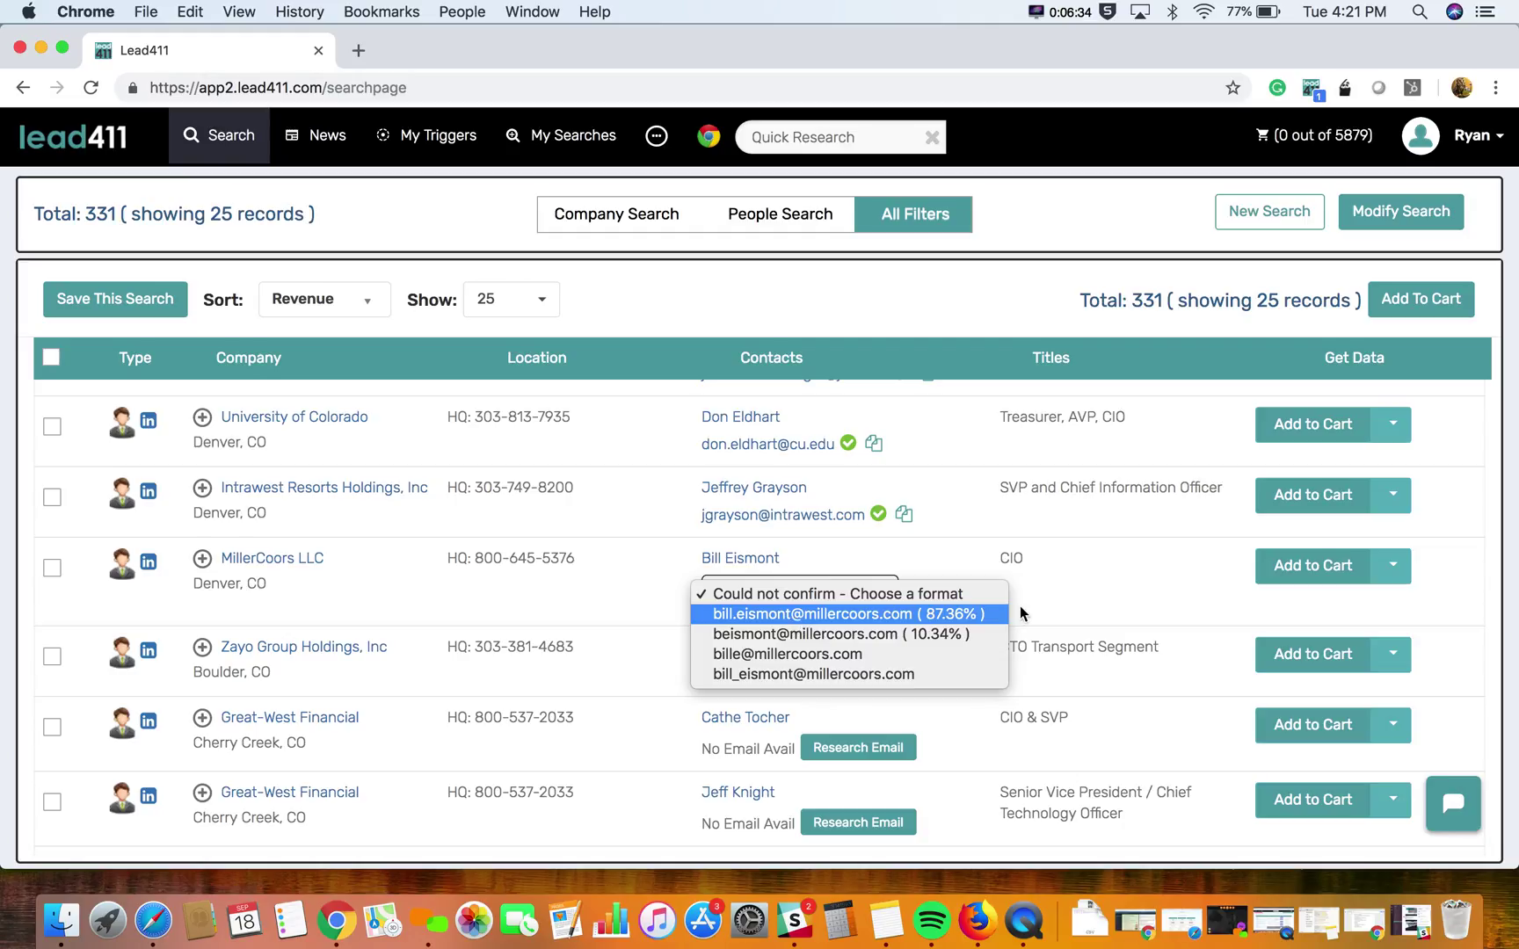
pyautogui.click(1160, 601)
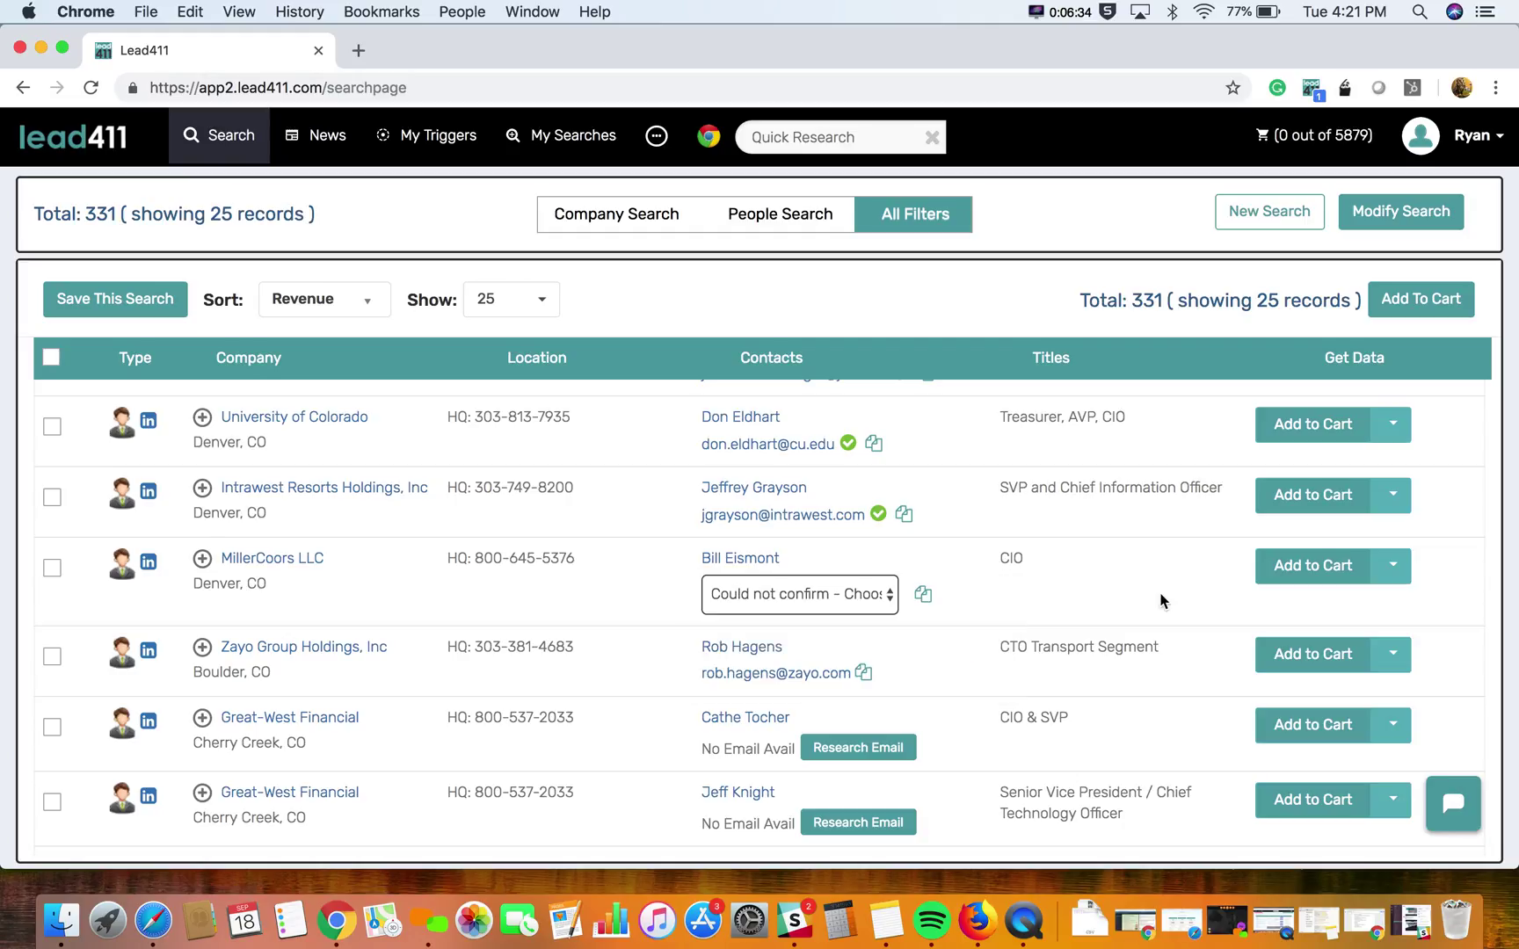
# Step: Modify the search to add VP Level to the employee levels and set the Email Filter to Verified Email
pyautogui.click(1402, 219)
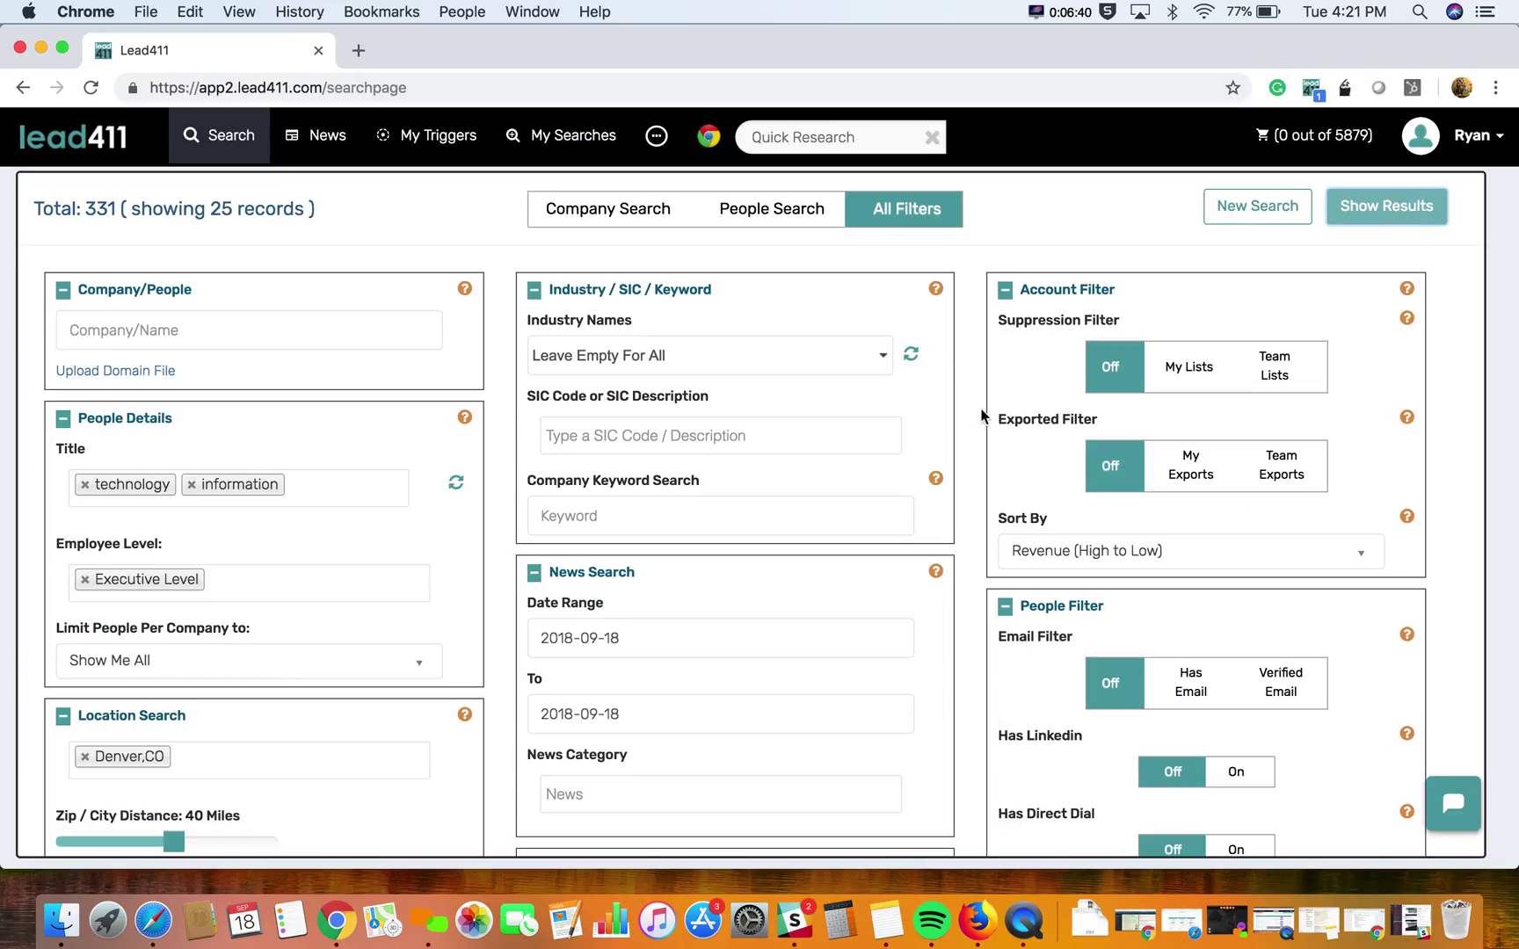
pyautogui.scroll(-5, 956, 582)
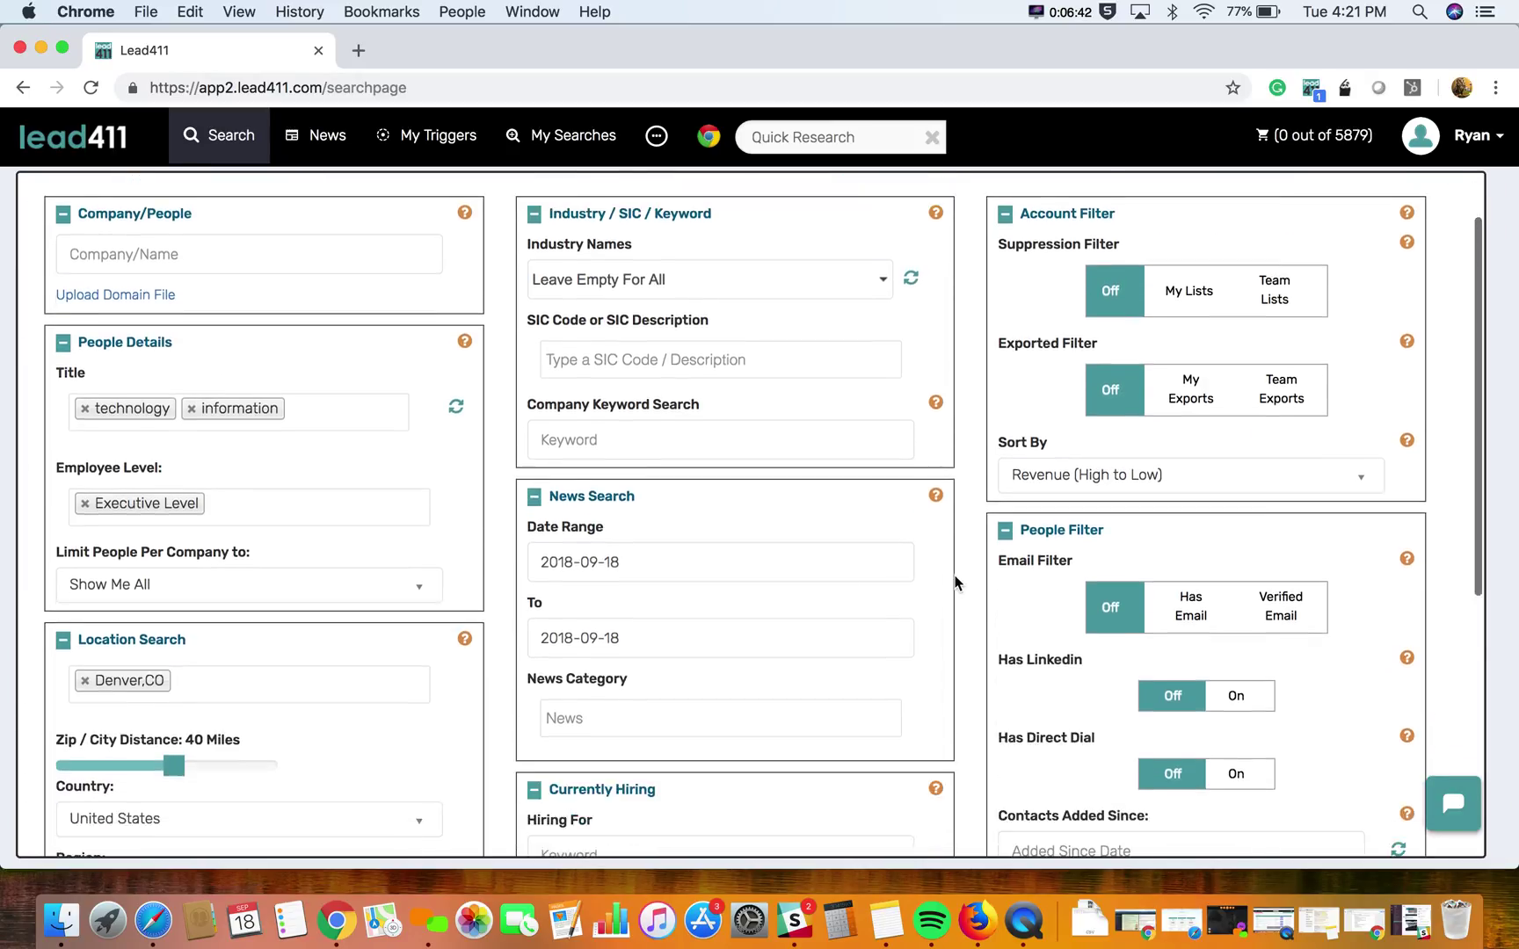
pyautogui.click(251, 390)
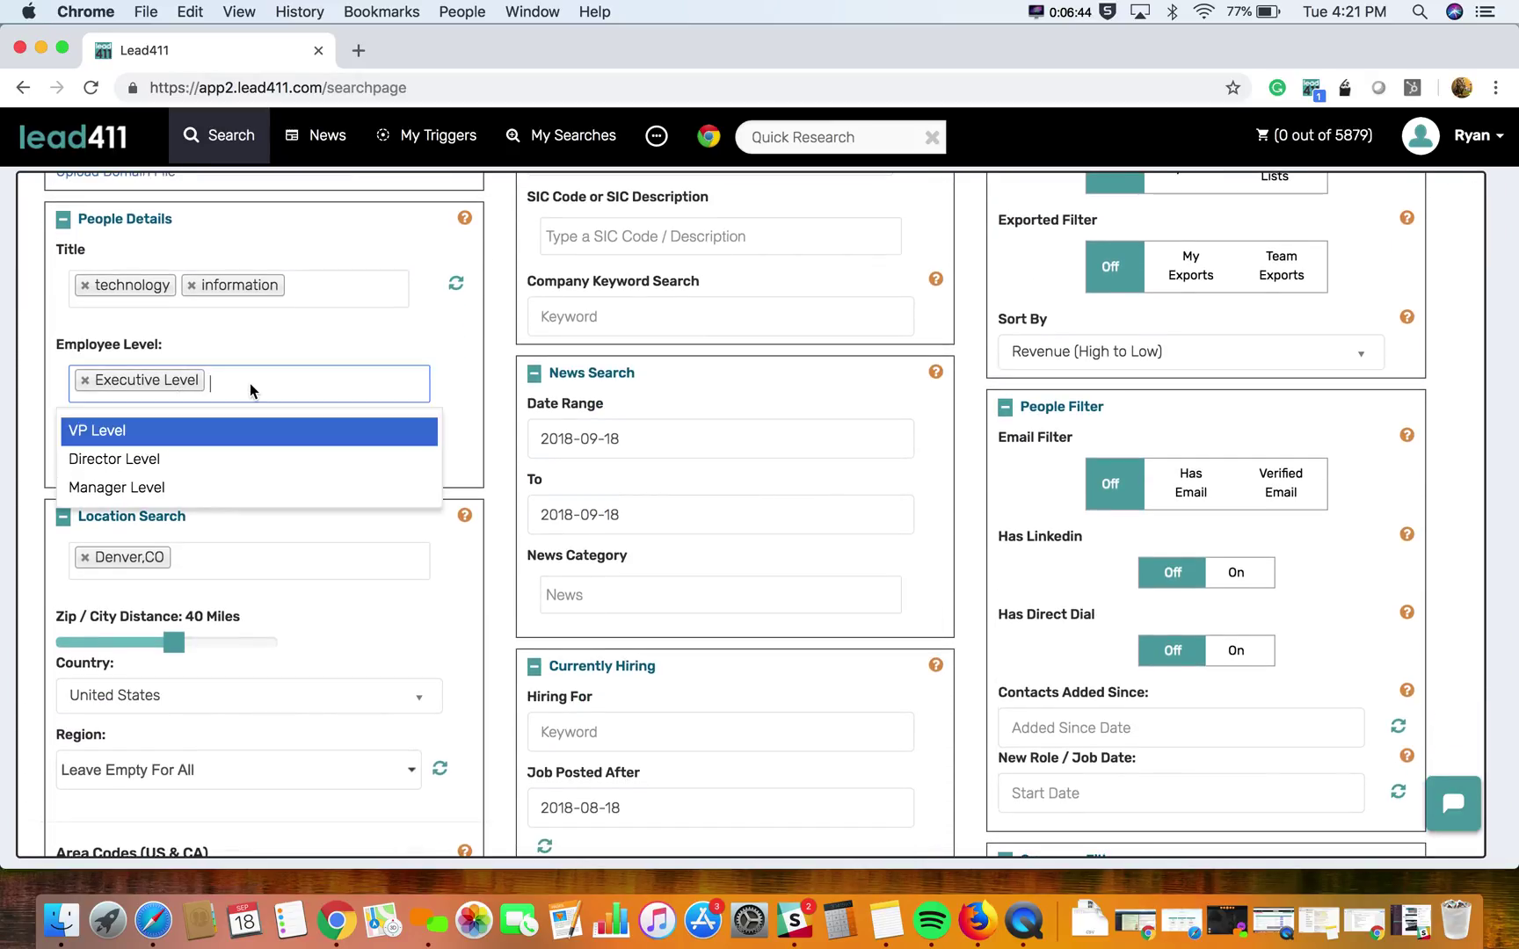
pyautogui.click(247, 431)
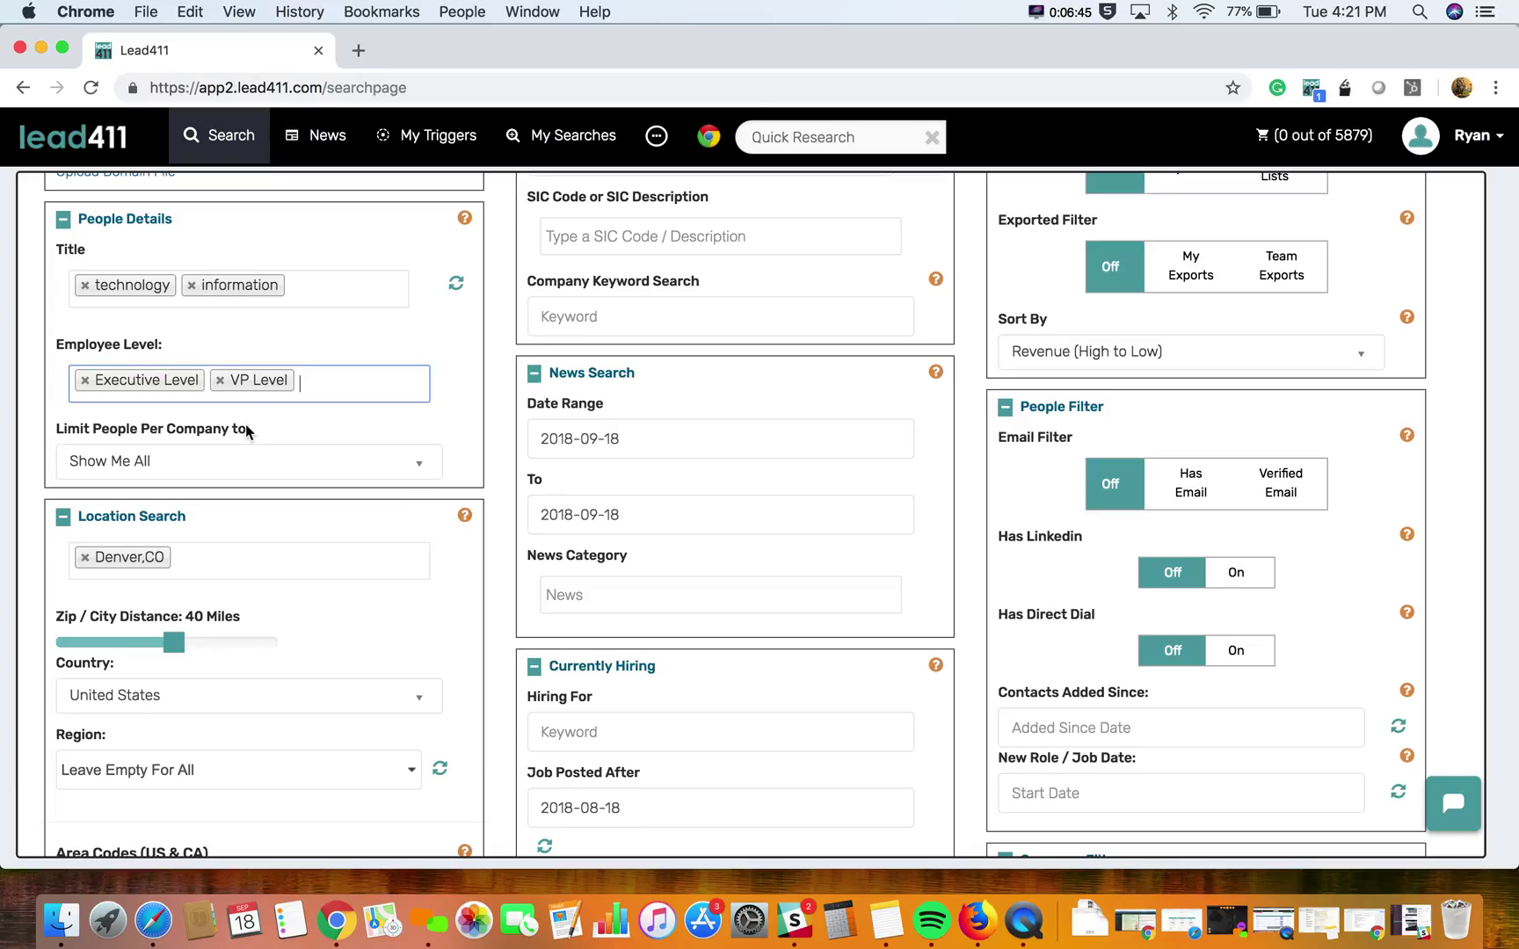
pyautogui.click(1298, 486)
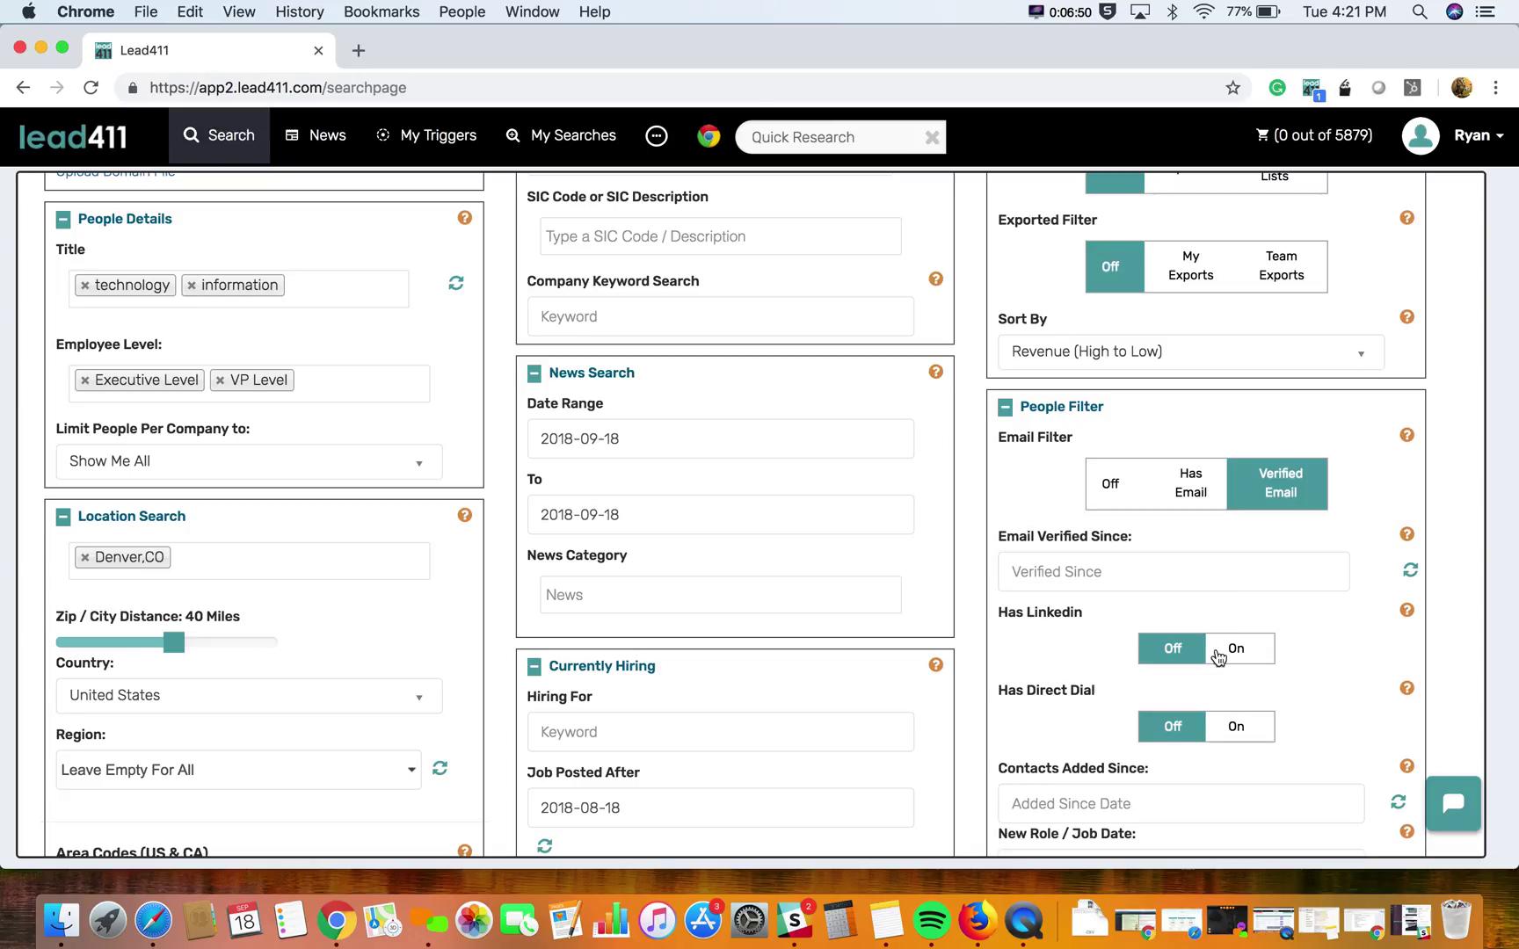
pyautogui.scroll(5, 1214, 703)
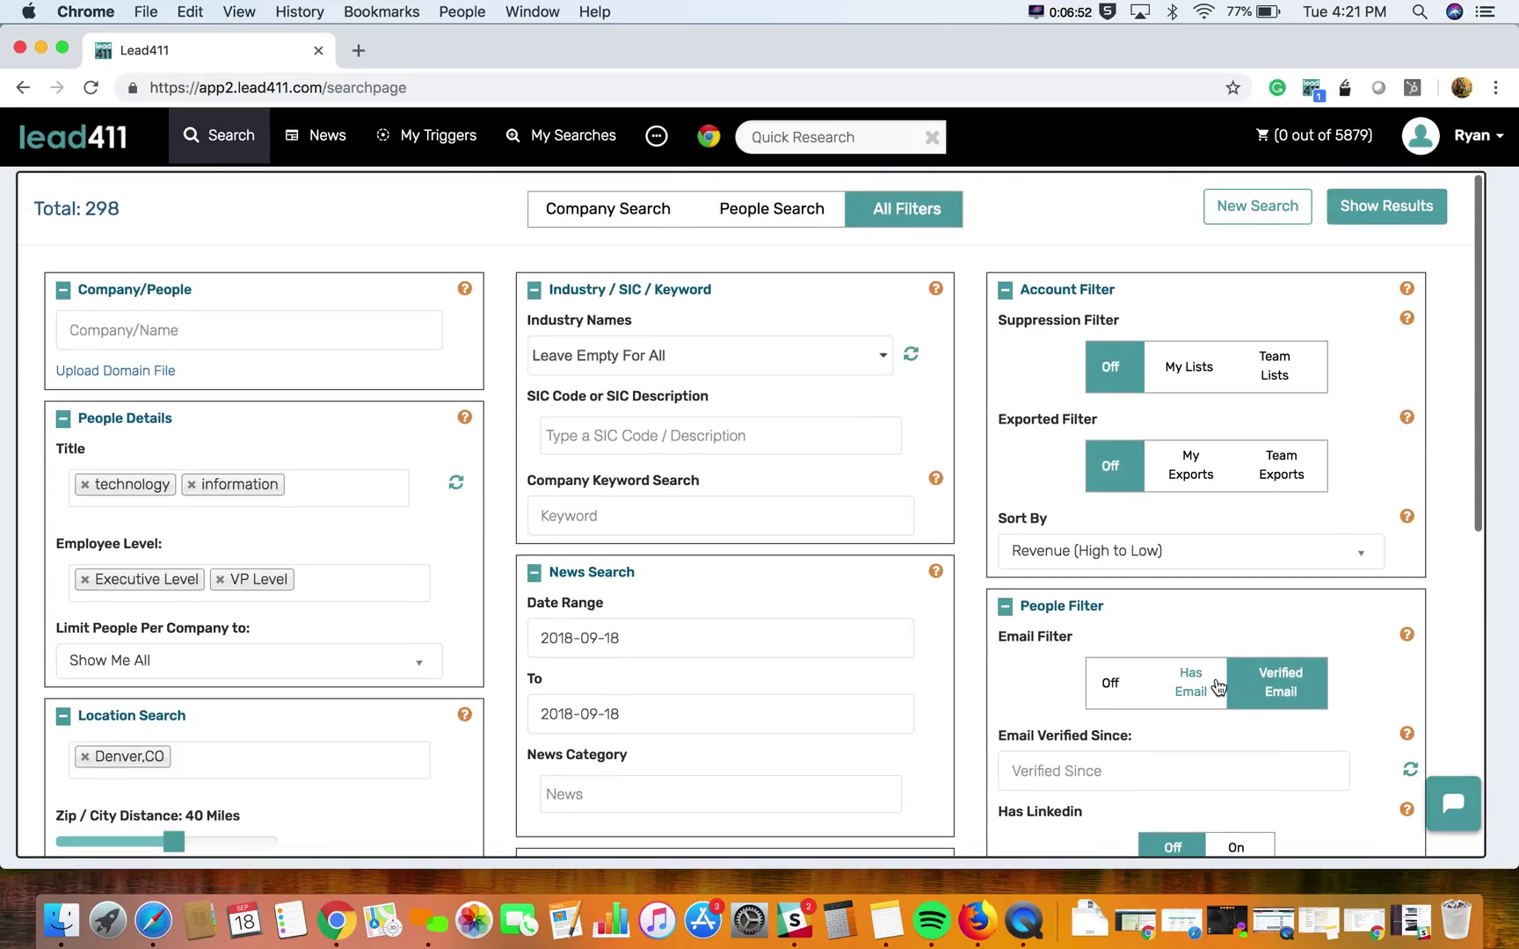
# Step: Show the results for the updated filters, check their total and try the All Results option for the cart
pyautogui.click(1382, 218)
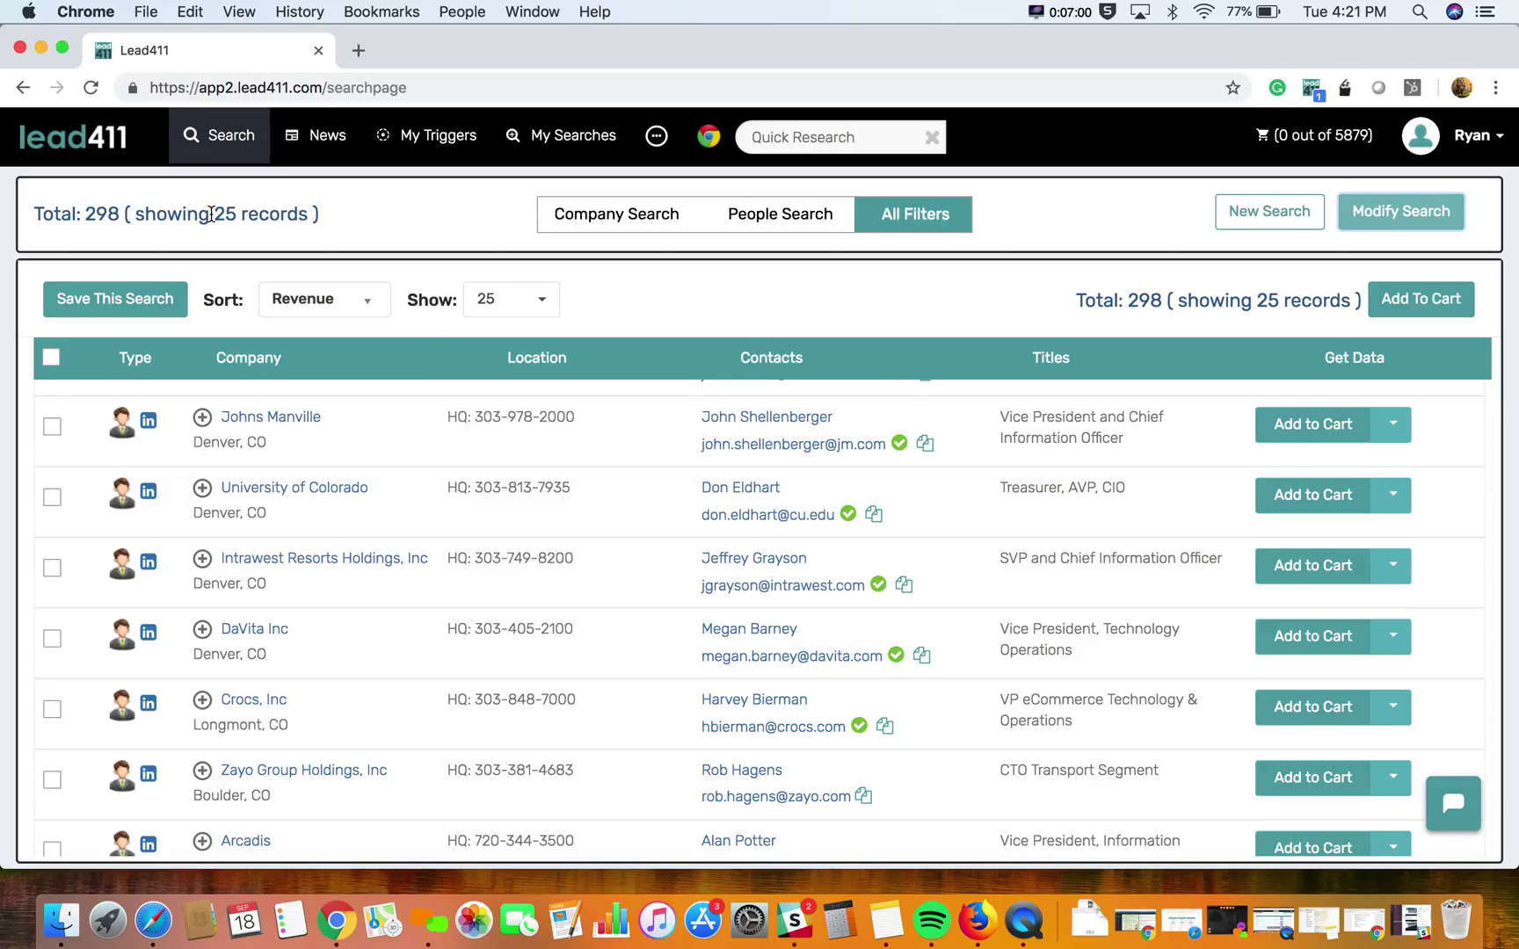
pyautogui.moveTo(115, 211); pyautogui.dragTo(84, 215)
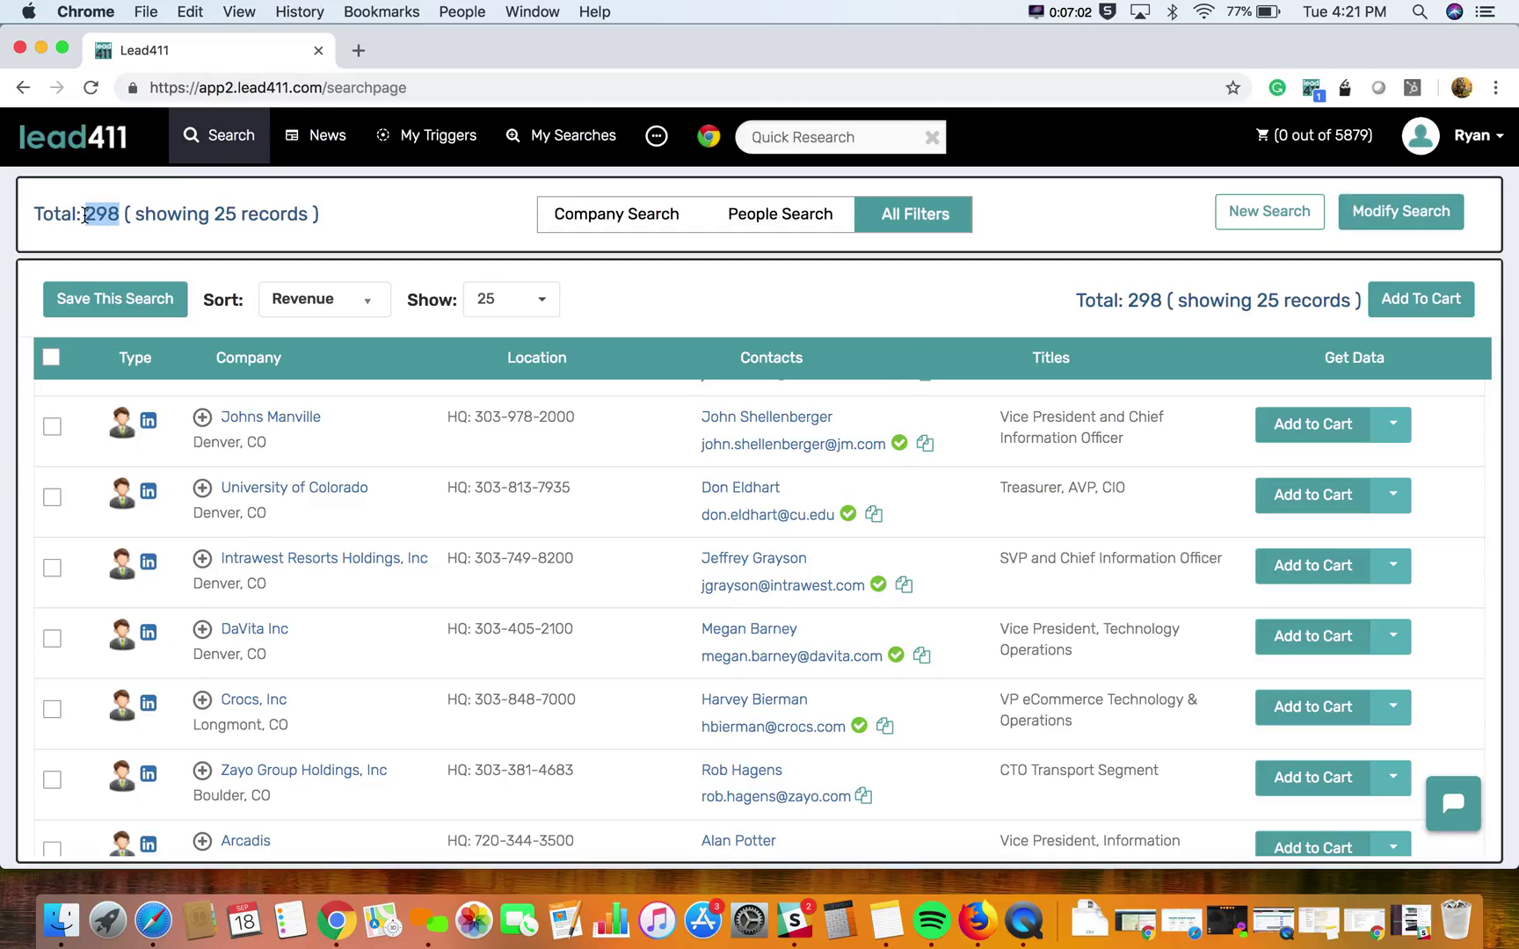
pyautogui.click(1420, 303)
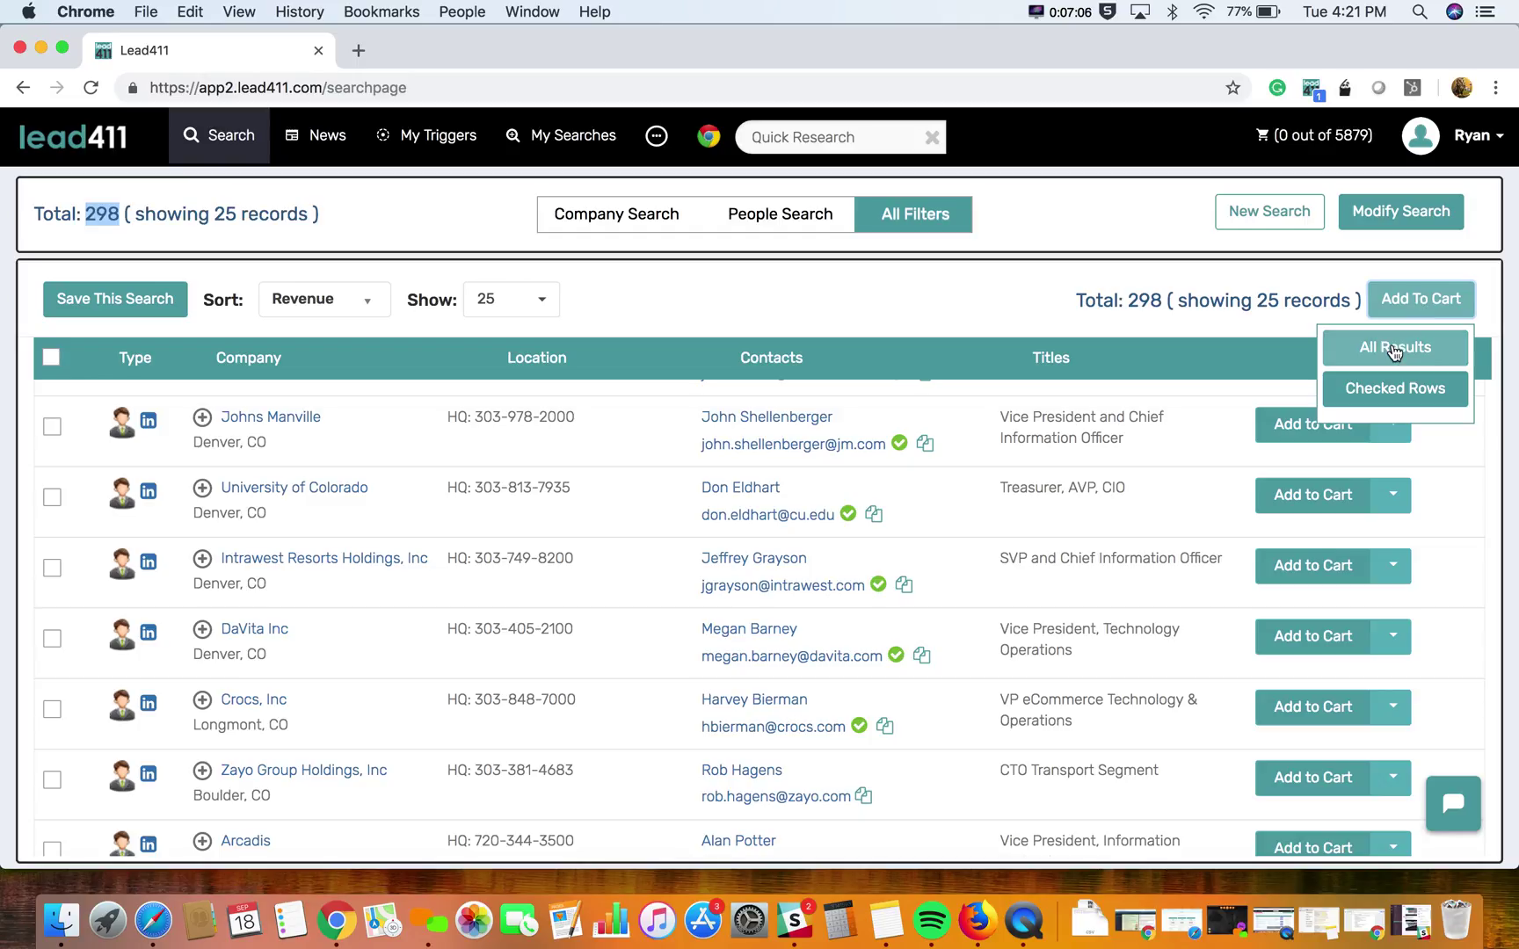
pyautogui.click(1398, 350)
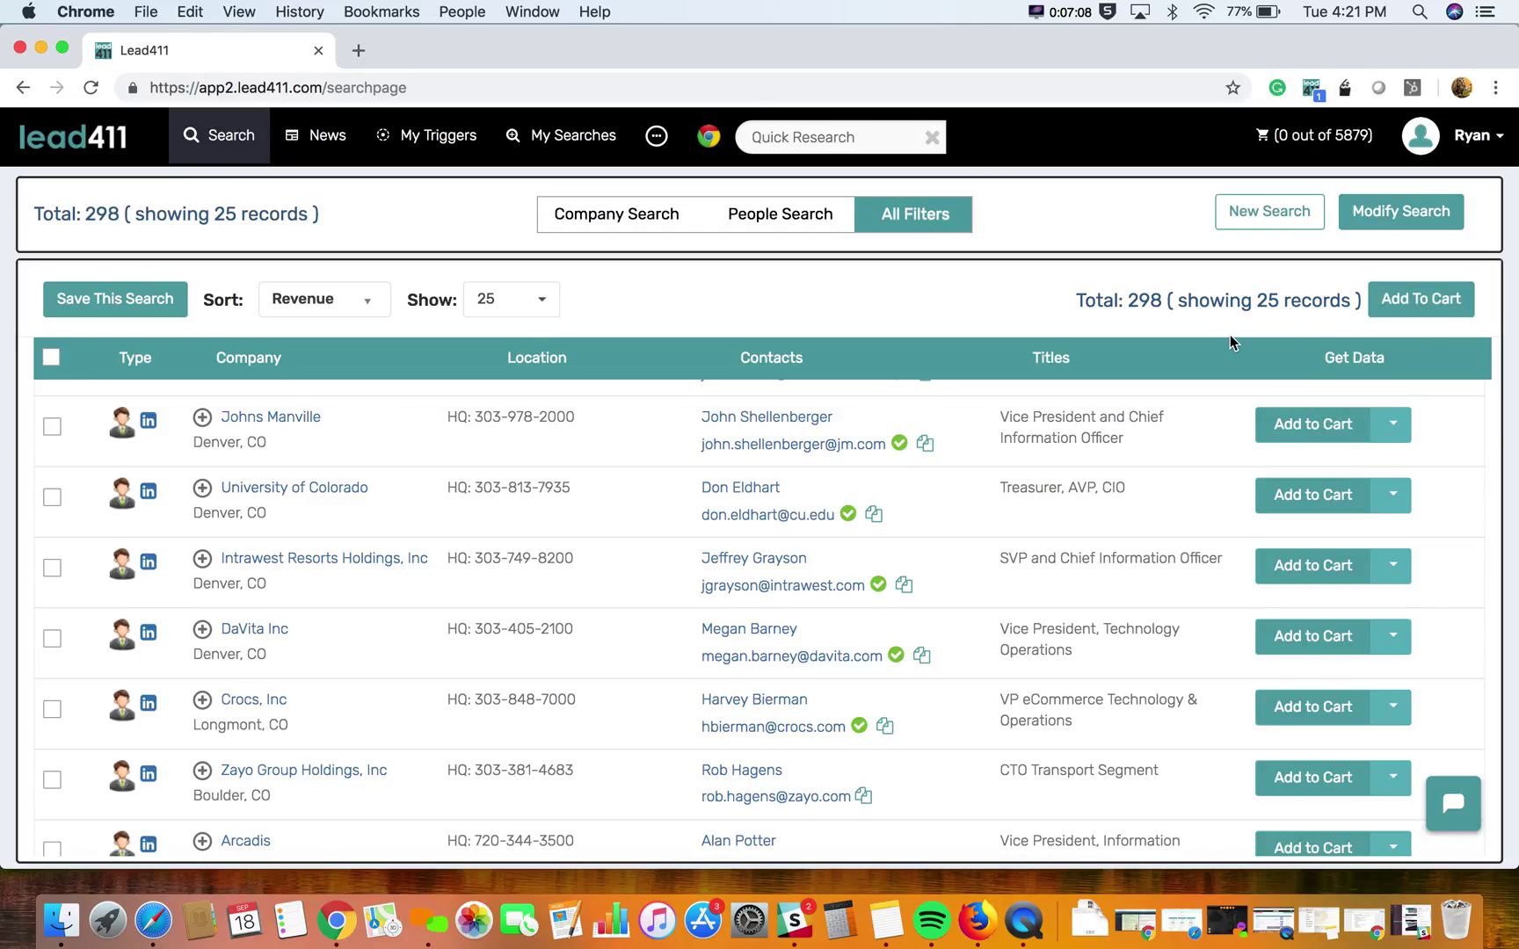
# Step: Add the Johns Manville, DaVita, Zayo, Arrow Electronics Field CTO, TeleTech, United Natural Foods and Colorado School of Mines contacts to the cart
pyautogui.click(1392, 424)
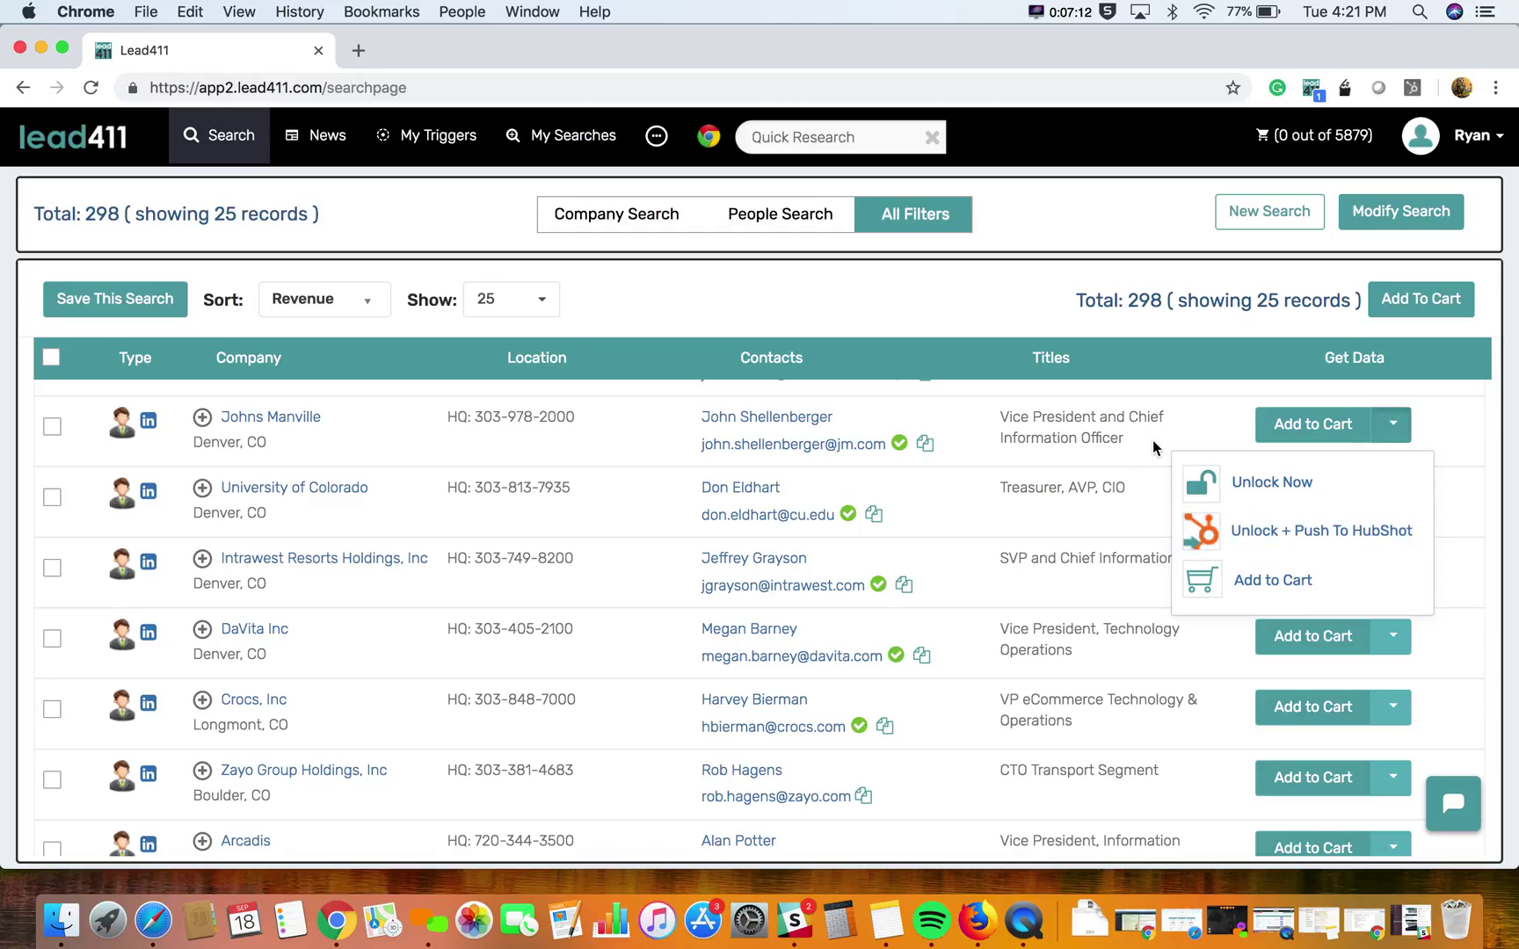
pyautogui.click(1285, 581)
pyautogui.scroll(-1, 1293, 604)
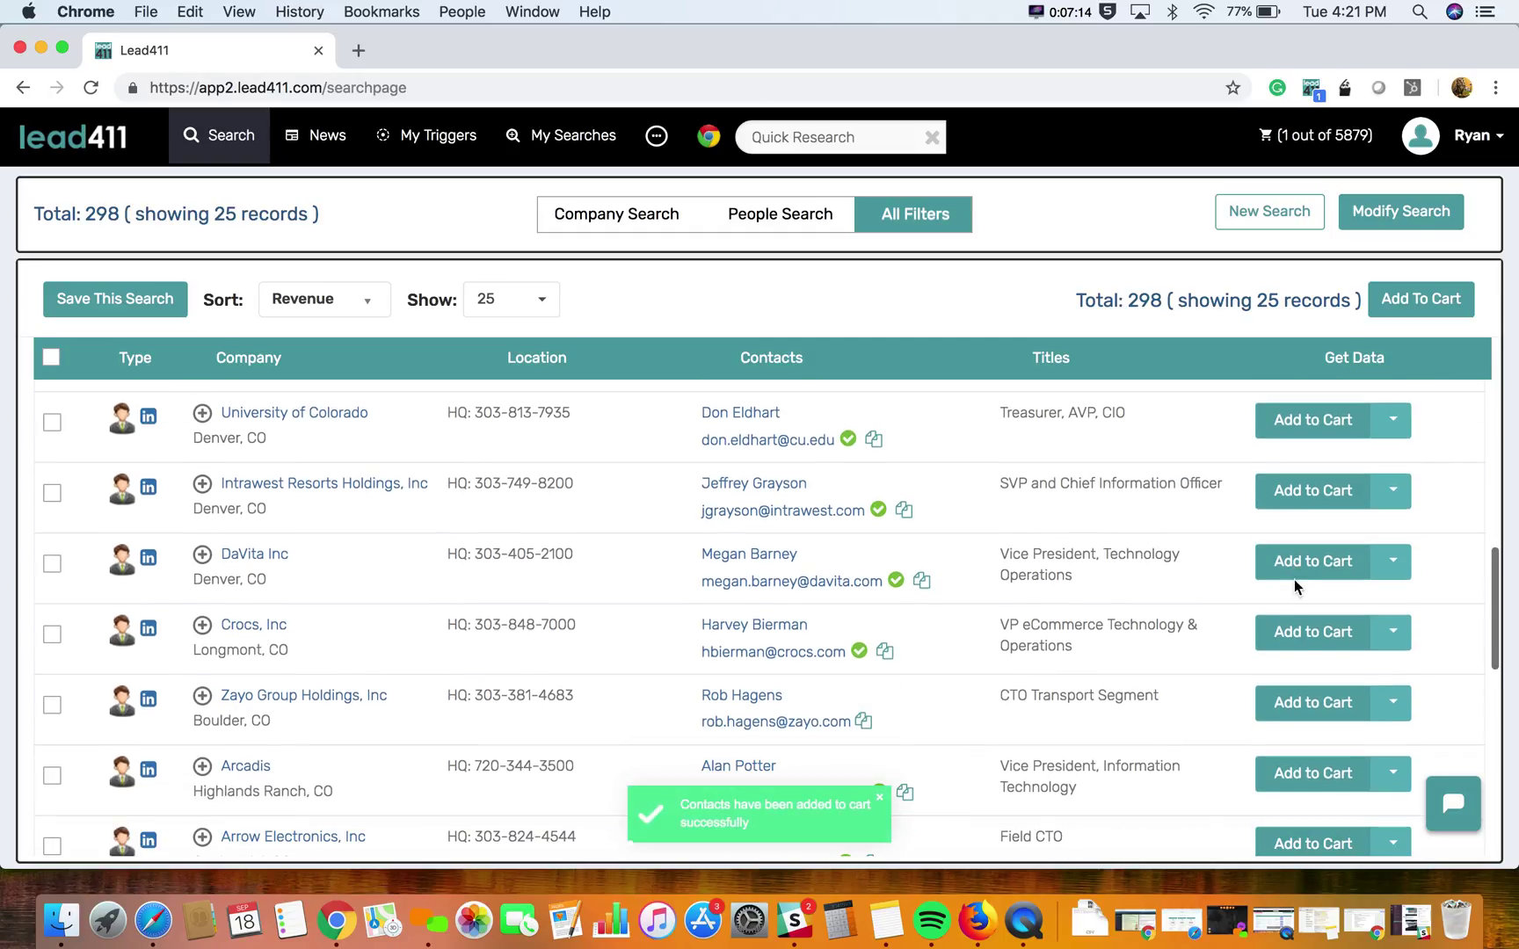
pyautogui.click(1296, 573)
pyautogui.click(1302, 716)
pyautogui.scroll(-2, 1302, 716)
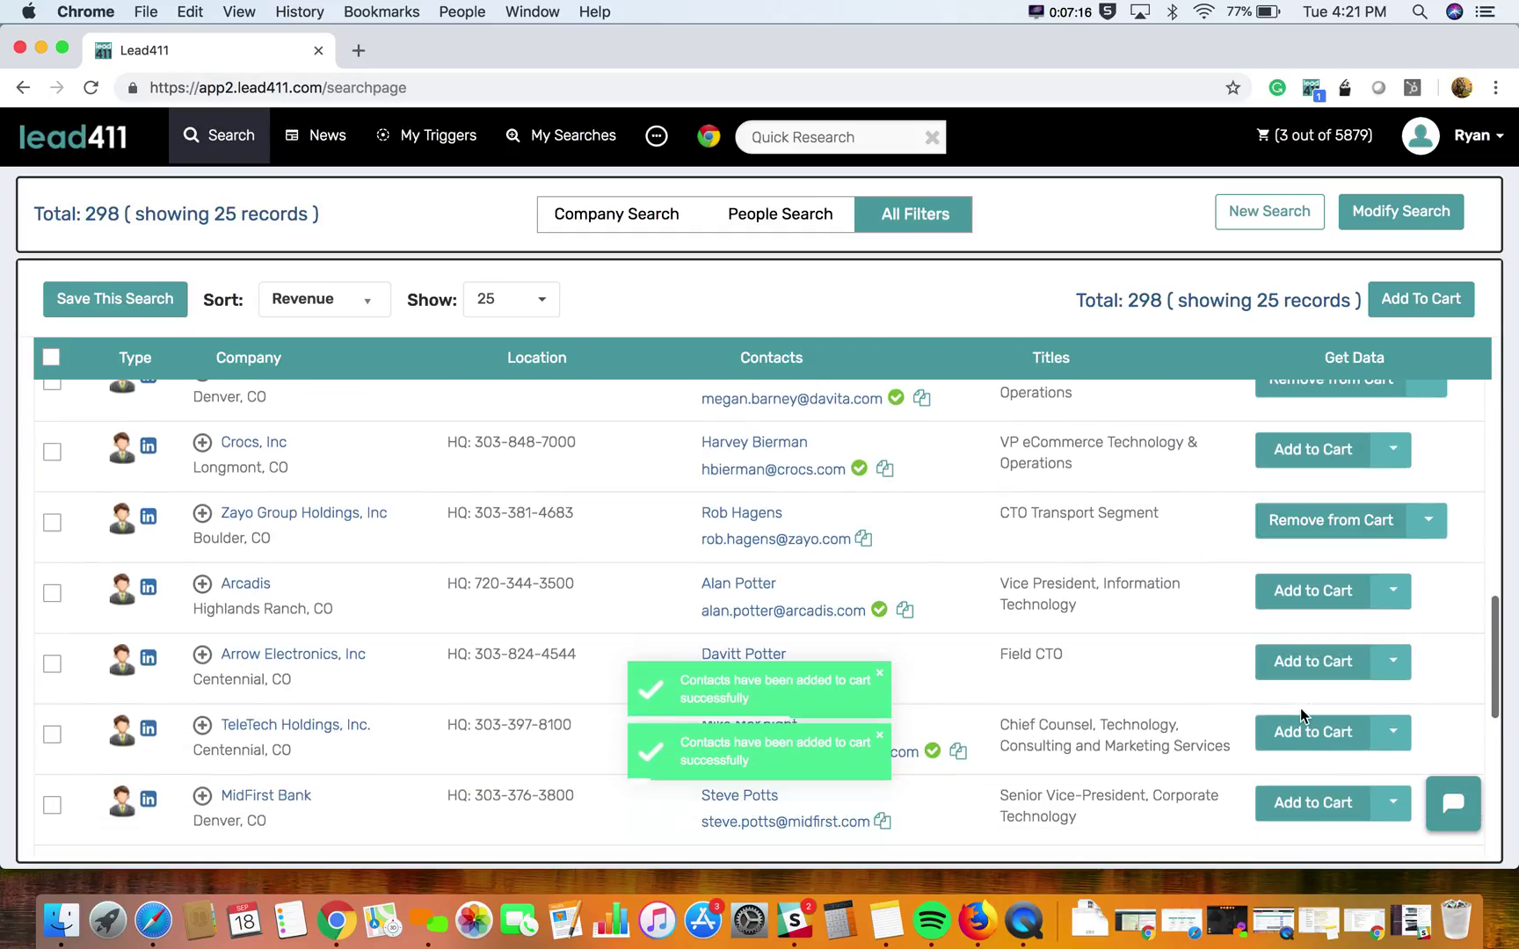
pyautogui.click(1304, 672)
pyautogui.click(1305, 749)
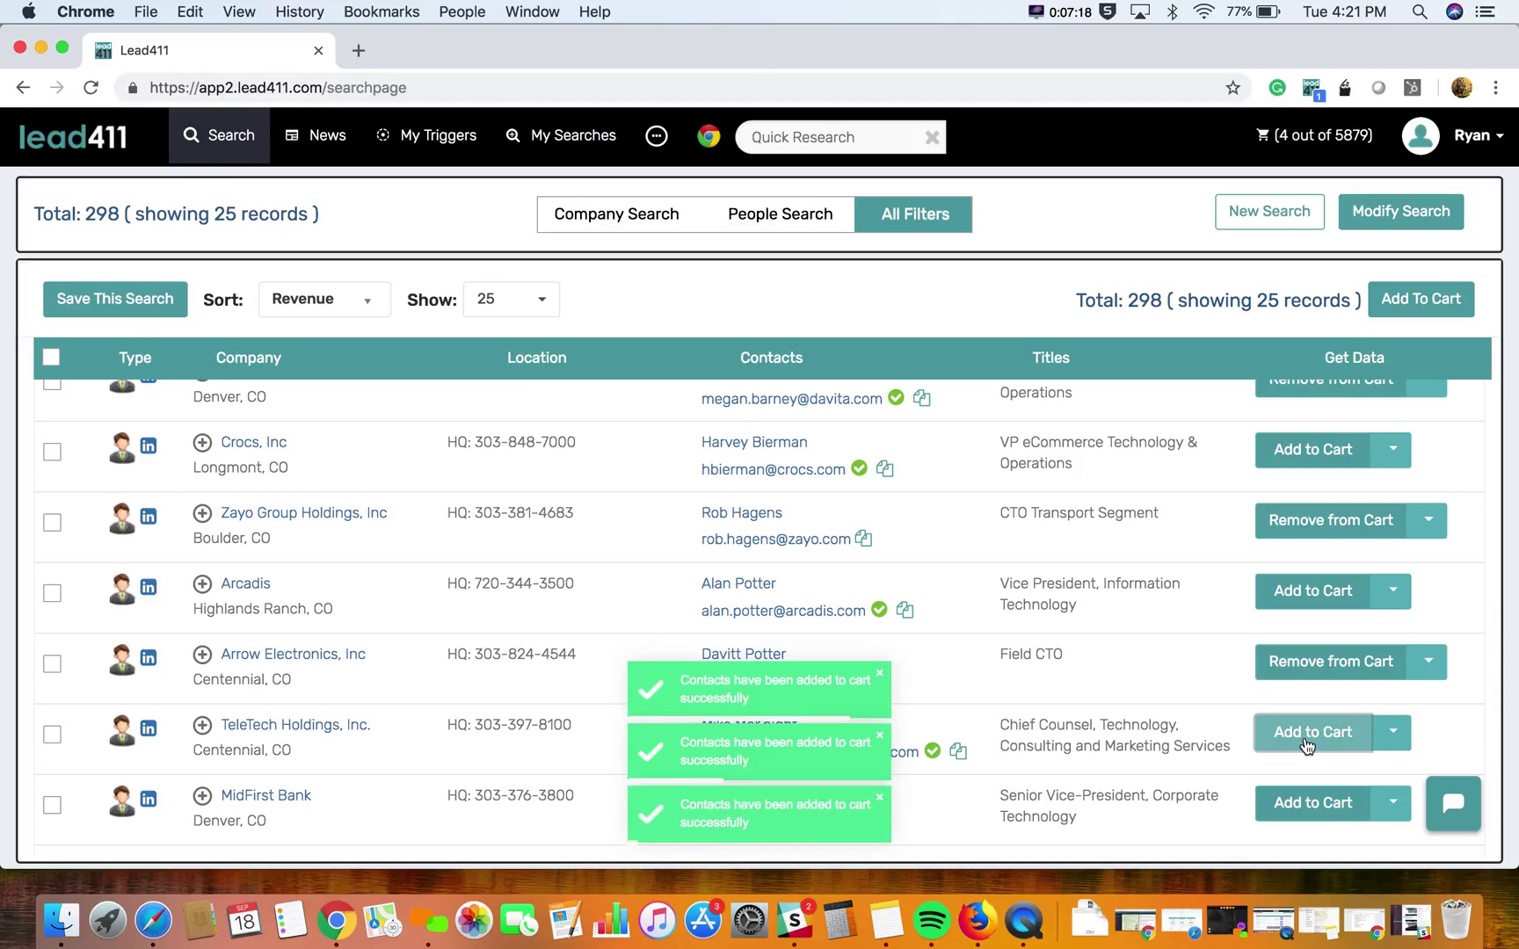
pyautogui.scroll(-3, 1307, 738)
pyautogui.click(1310, 724)
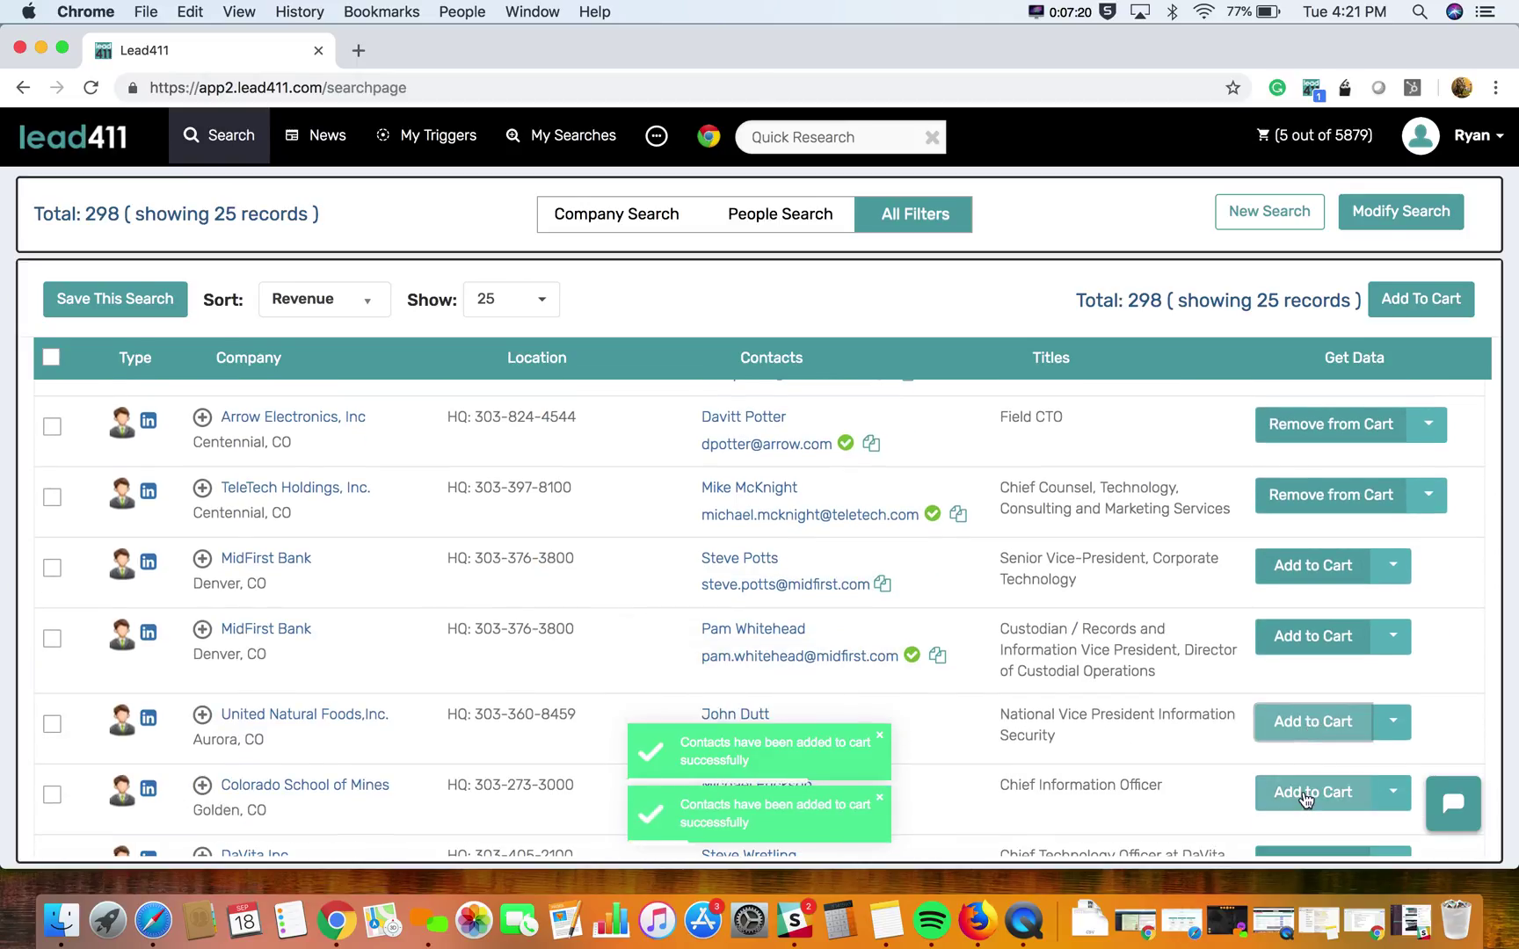
pyautogui.click(1301, 792)
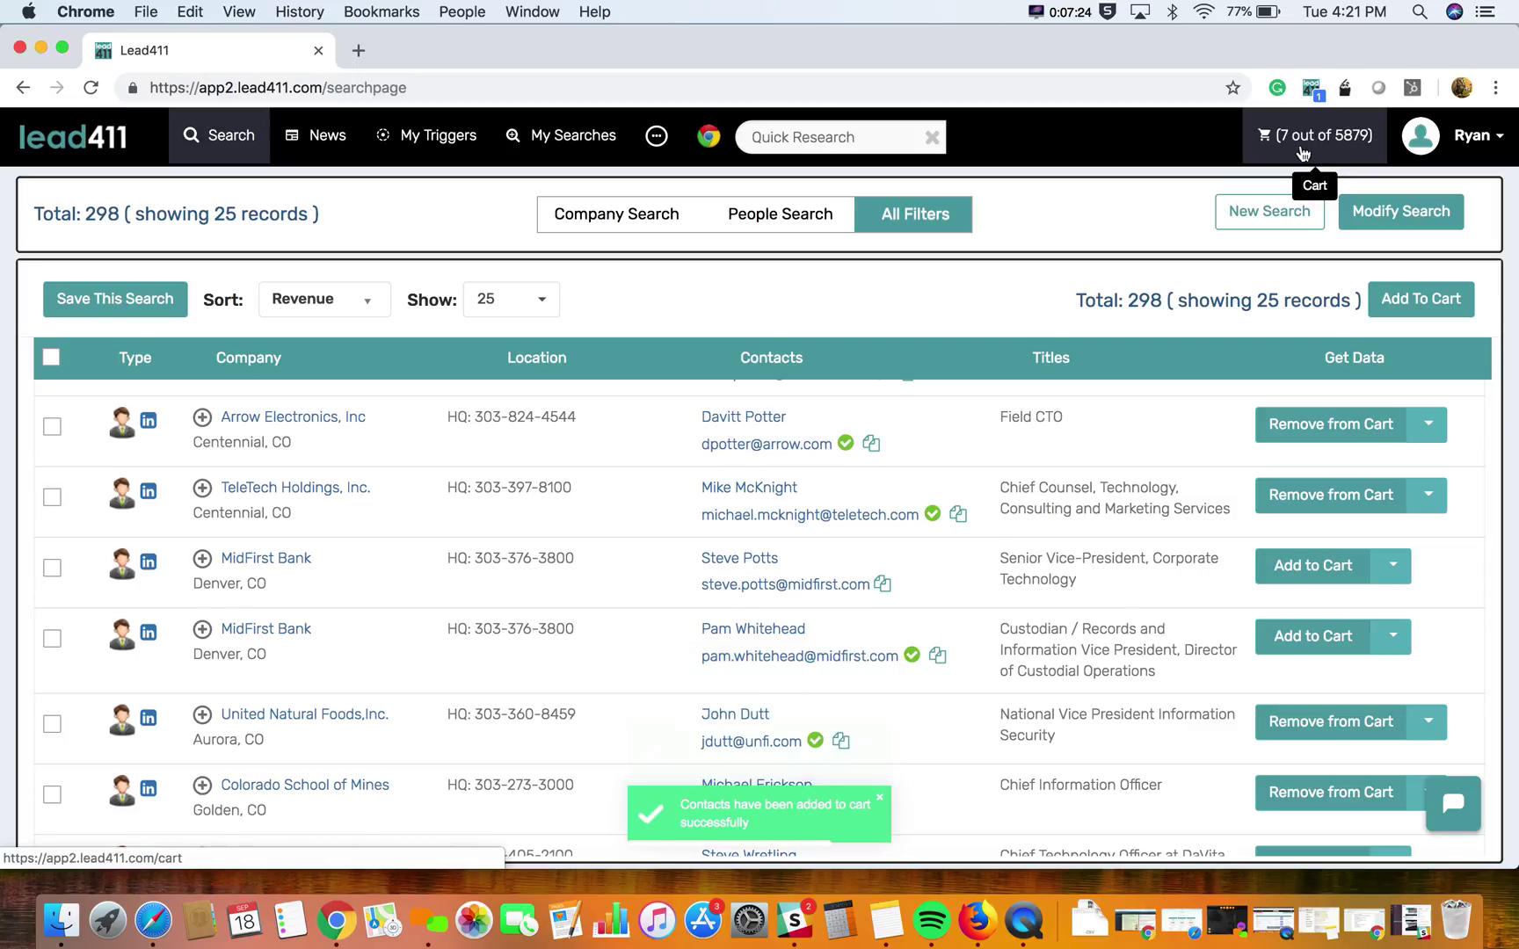
# Step: Open the cart in a new browser tab, export its contacts and set the new order's download format to Excel
pyautogui.keyDown('super'); pyautogui.click(1303, 153); pyautogui.keyUp('super')
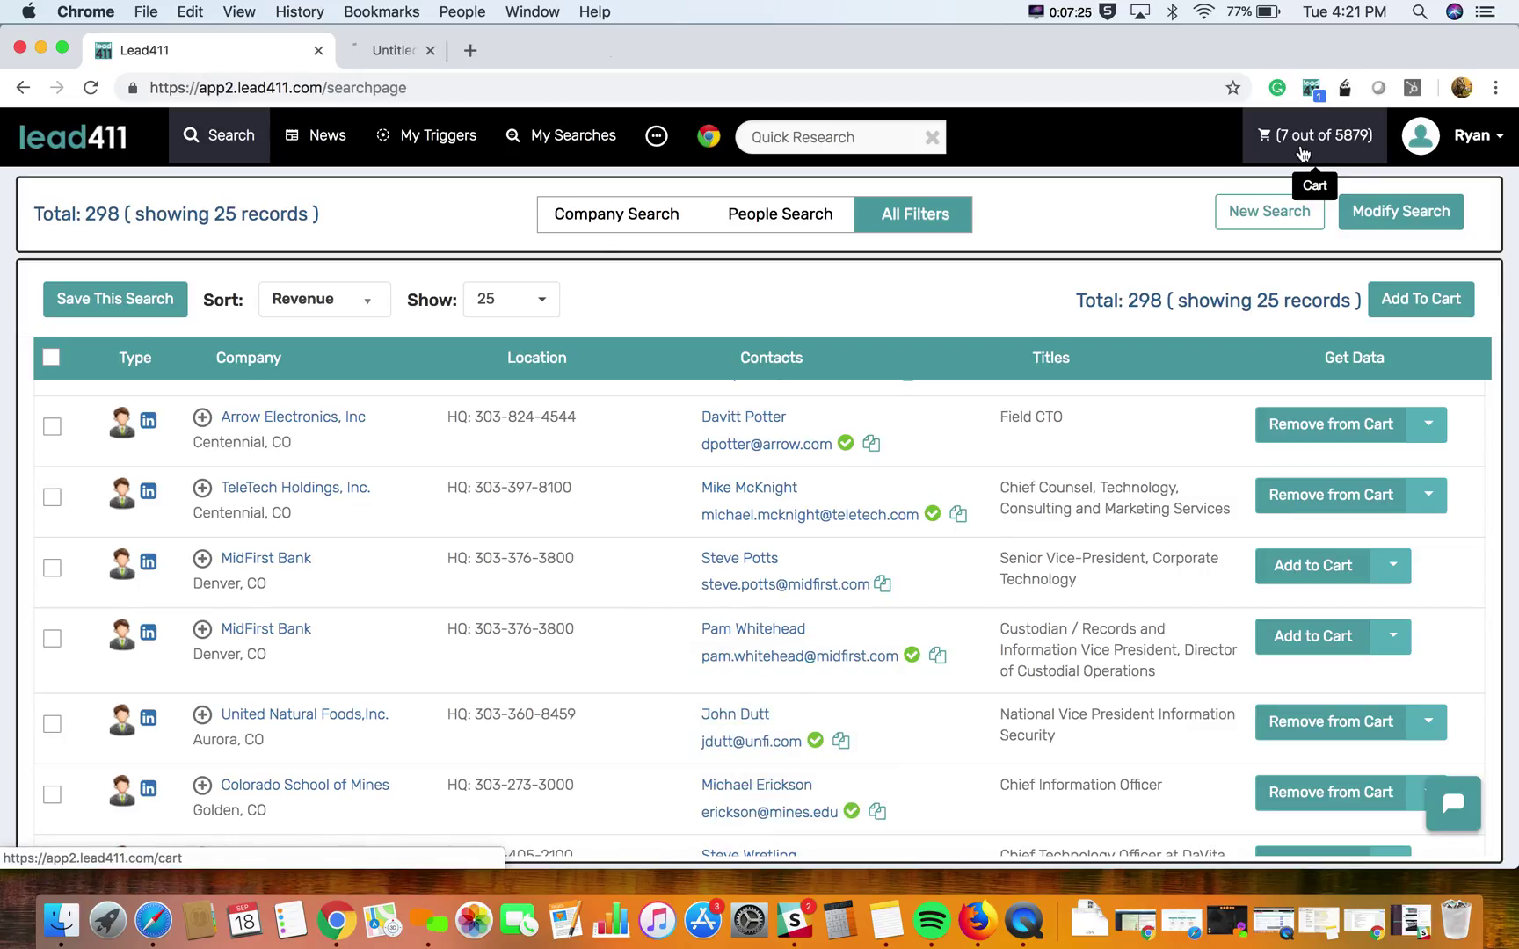
pyautogui.click(449, 53)
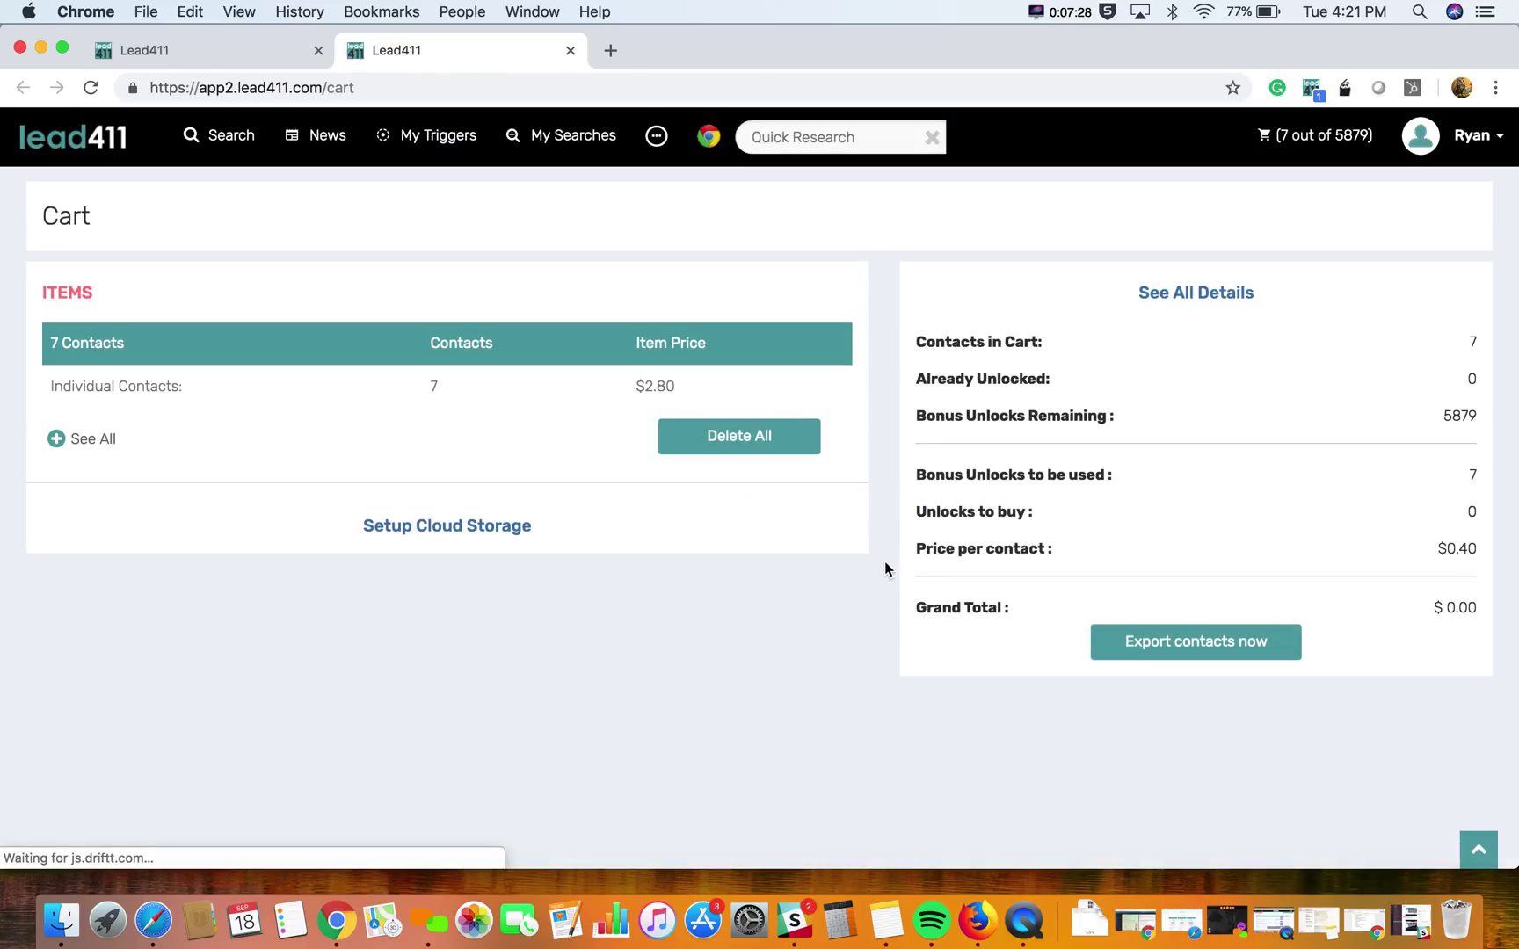
pyautogui.click(1159, 654)
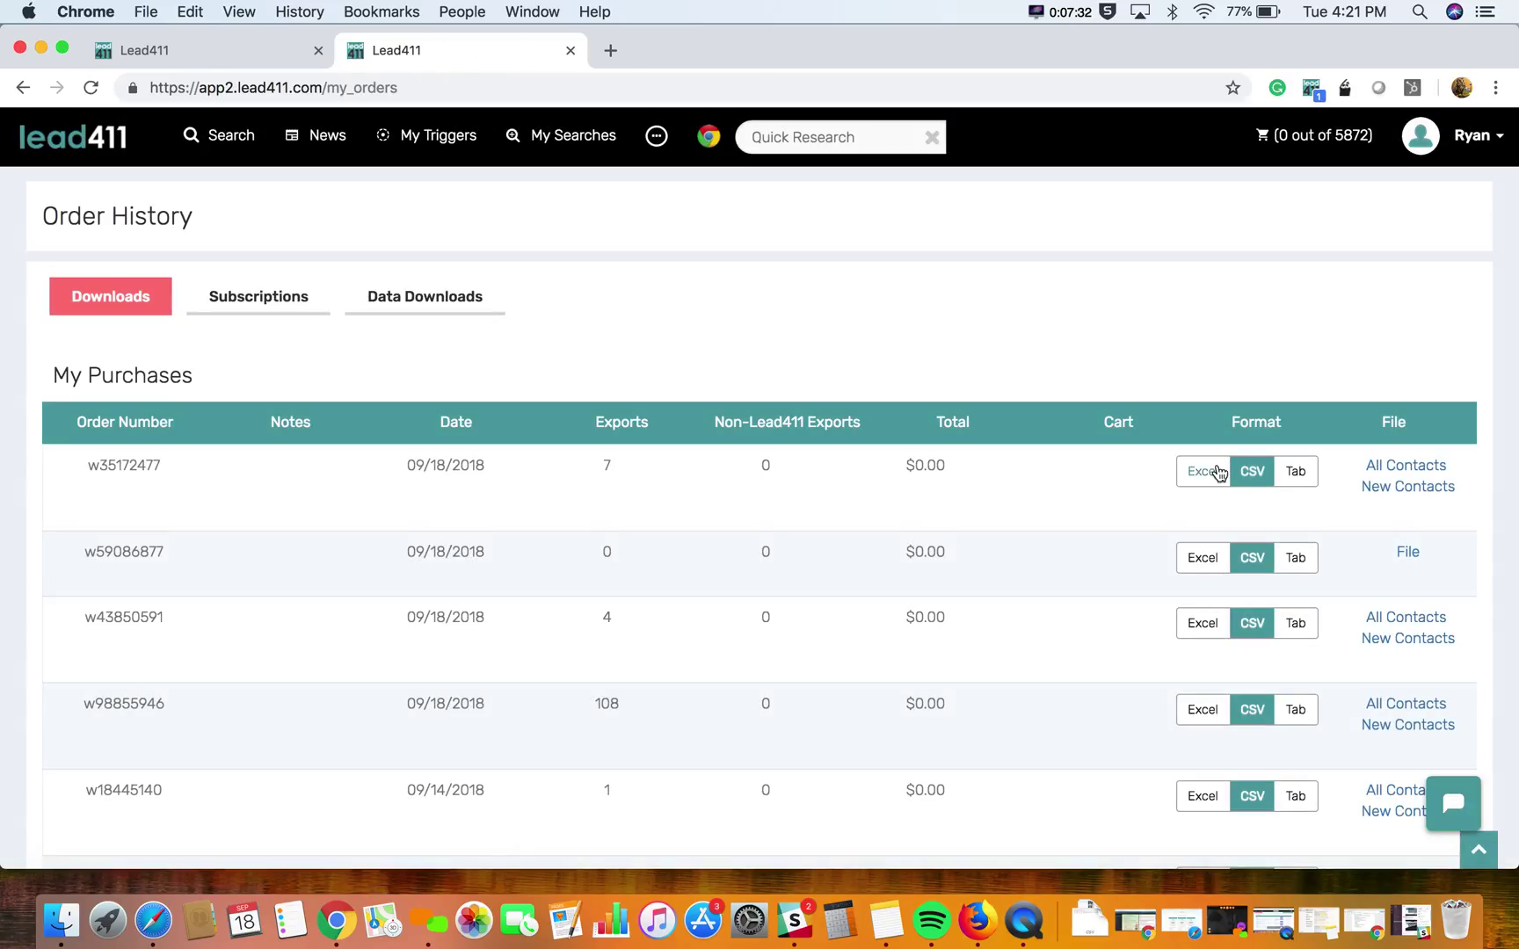
pyautogui.click(1204, 476)
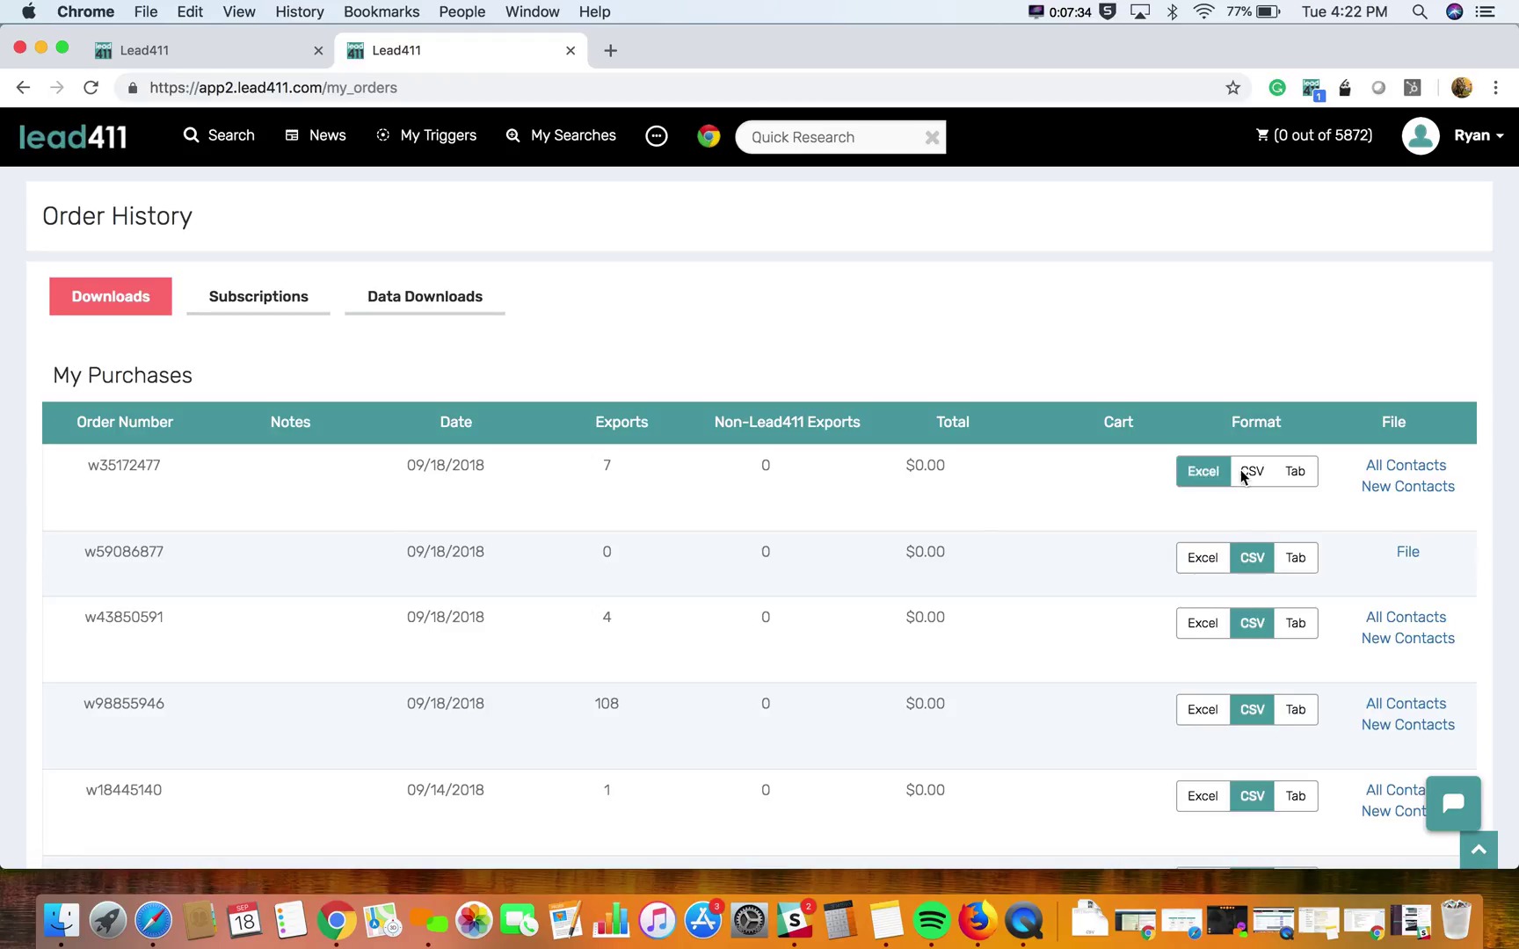
# Step: Download all contacts of the newest order in CSV format and open the exported CSV file from the Downloads folder
pyautogui.click(1247, 474)
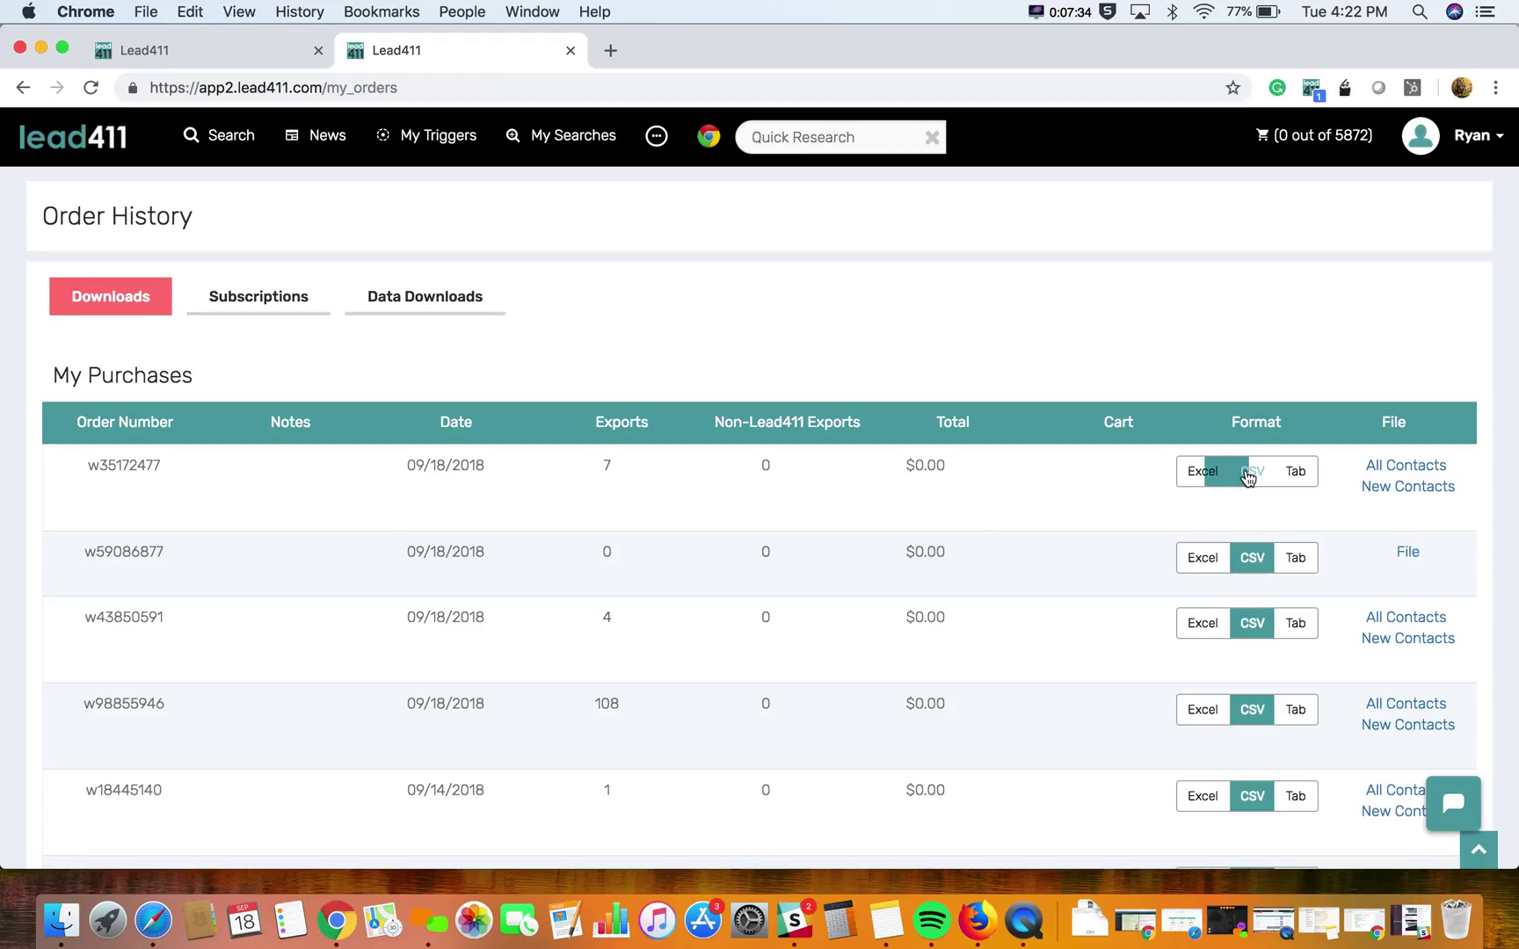
pyautogui.click(1409, 473)
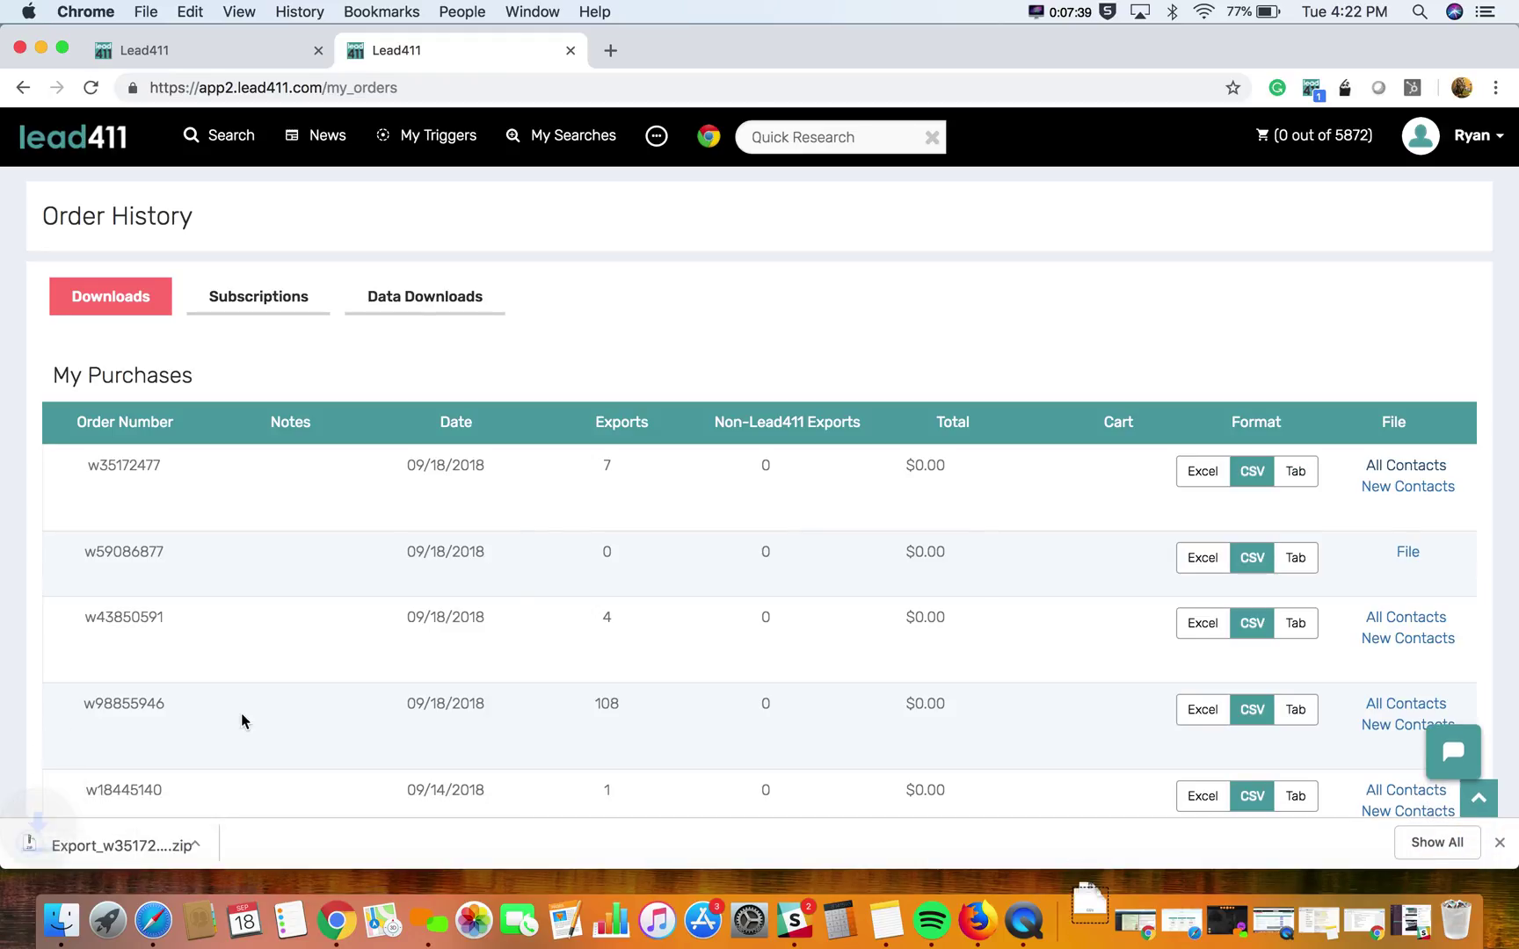
pyautogui.click(102, 838)
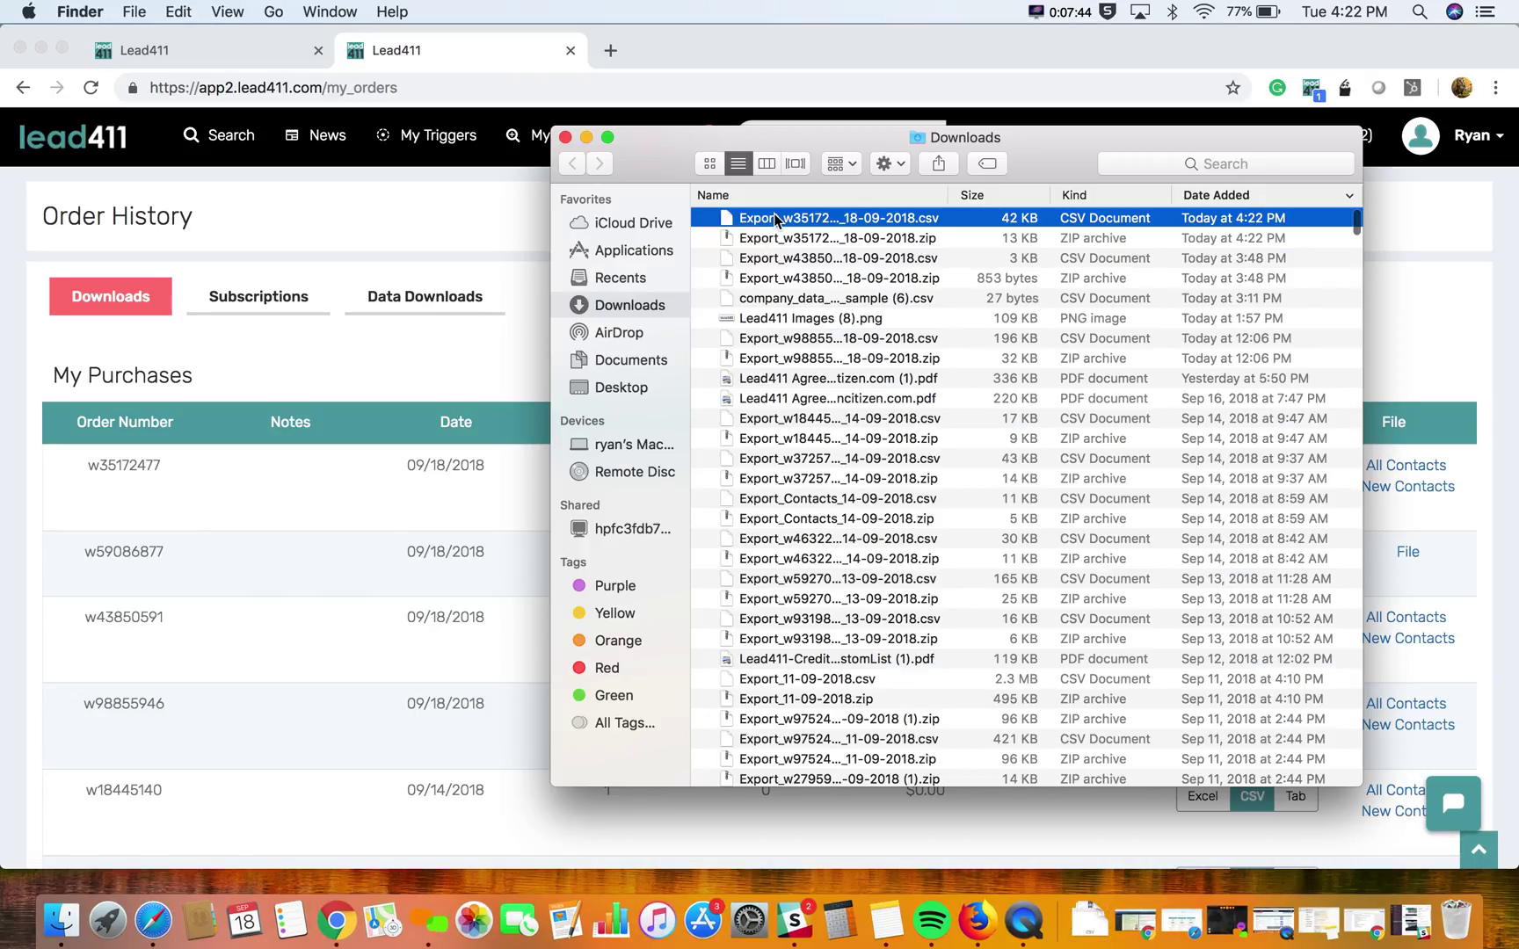
pyautogui.doubleClick(774, 218)
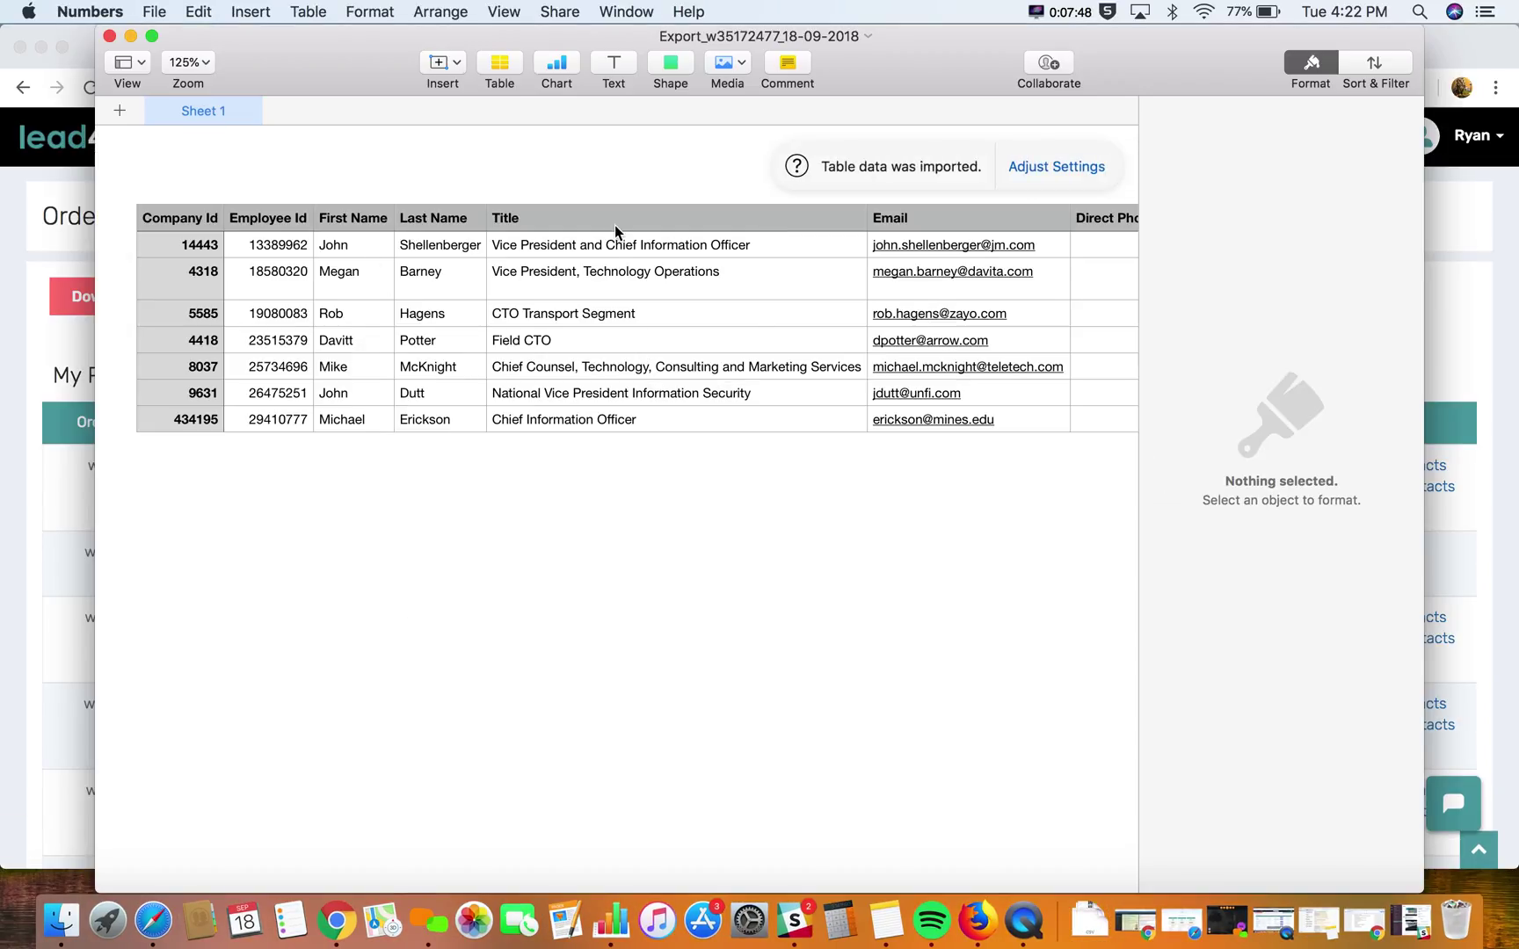
# Step: Examine the exported contact and company columns in Numbers, and close the spreadsheet and the Downloads window
pyautogui.hscroll(10, 614, 228)
pyautogui.hscroll(8, 615, 231)
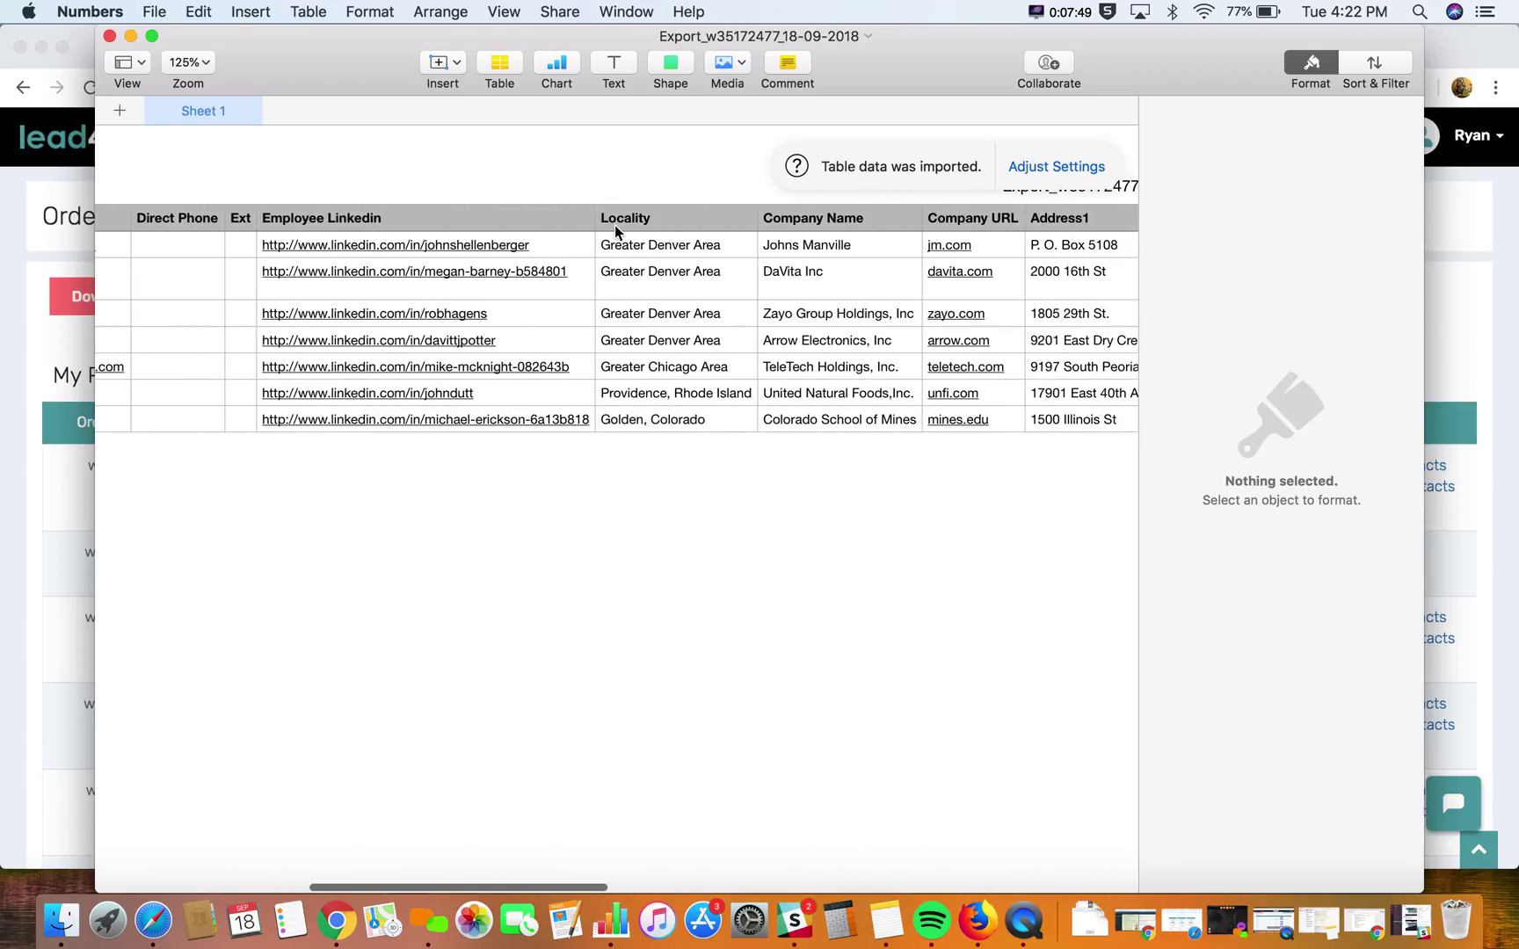
pyautogui.hscroll(8, 614, 225)
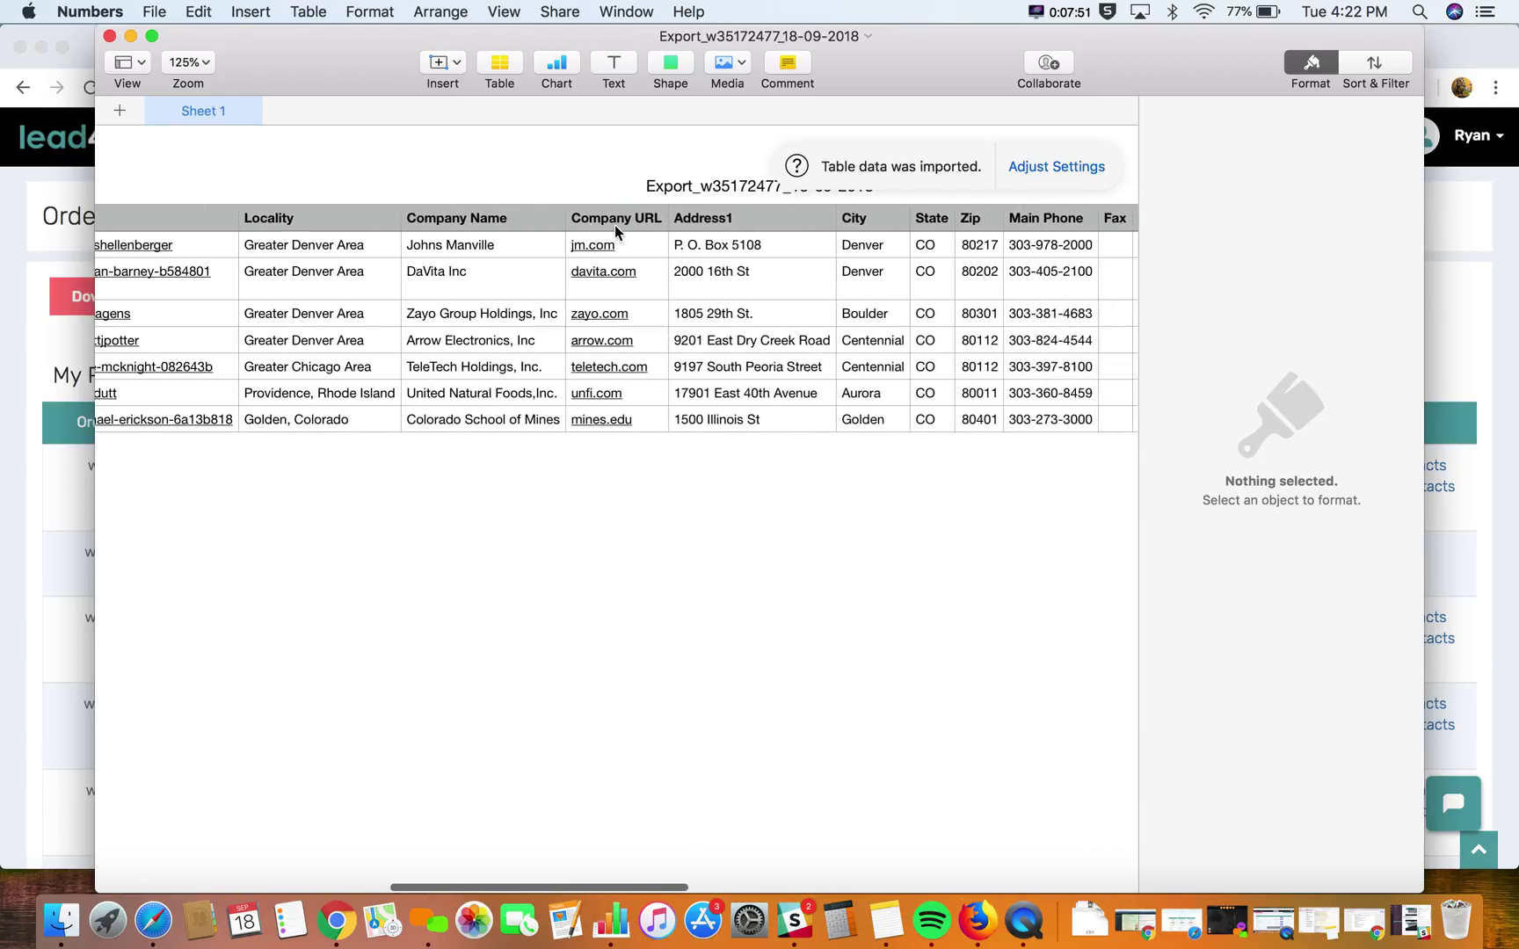
pyautogui.hscroll(1, 615, 230)
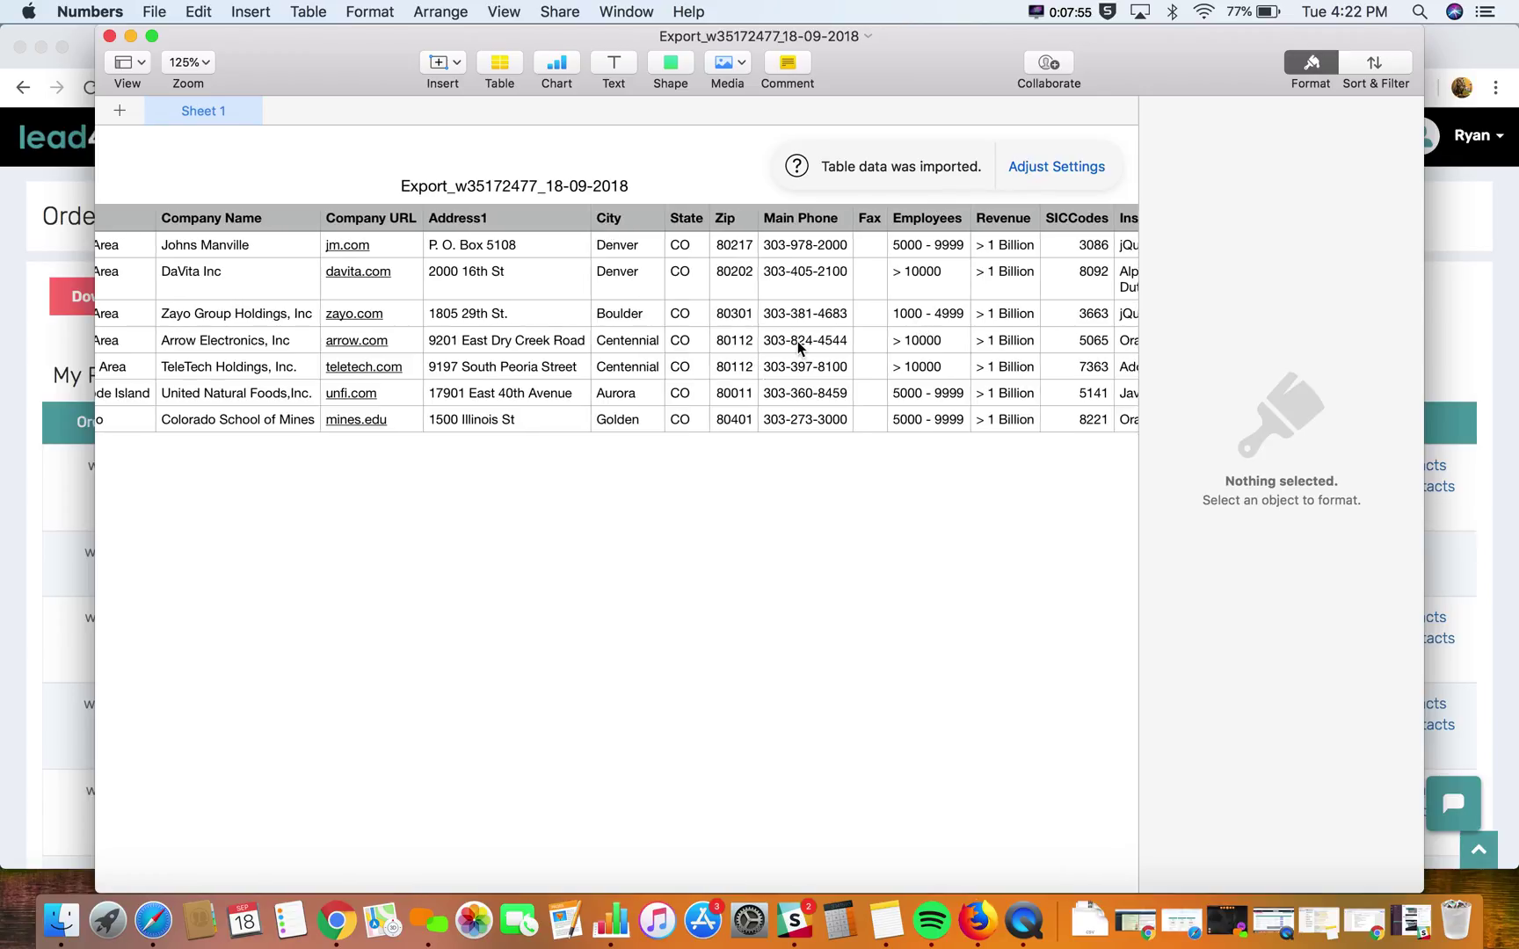
pyautogui.click(110, 36)
pyautogui.click(566, 137)
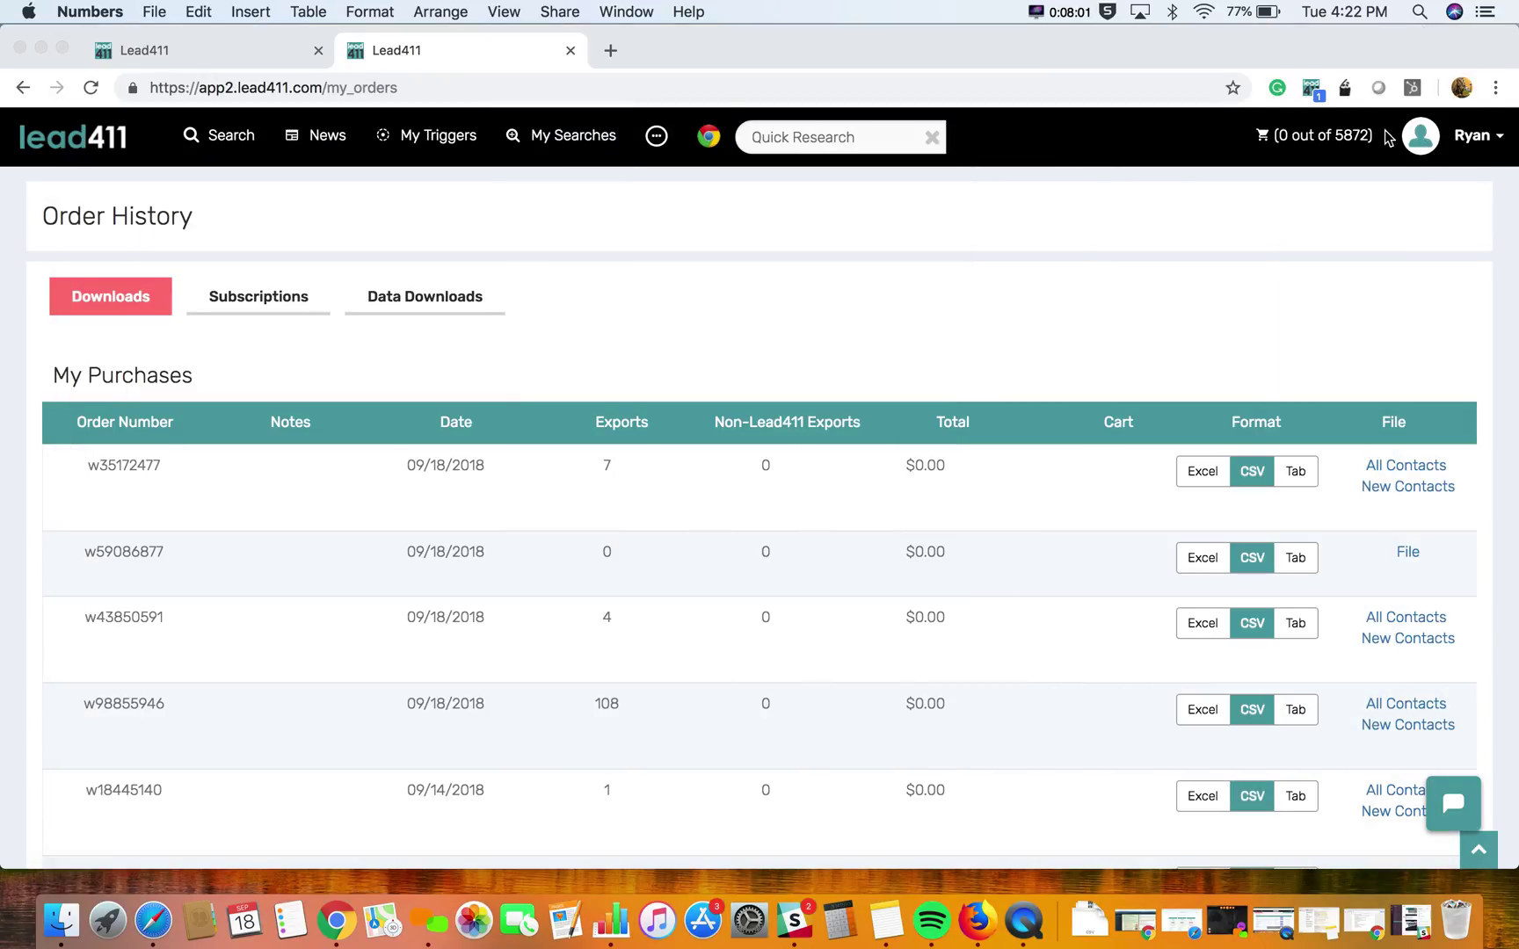
# Step: Open the account settings and show the employee, company and meta data fields under Customize My Downloads
pyautogui.click(1467, 138)
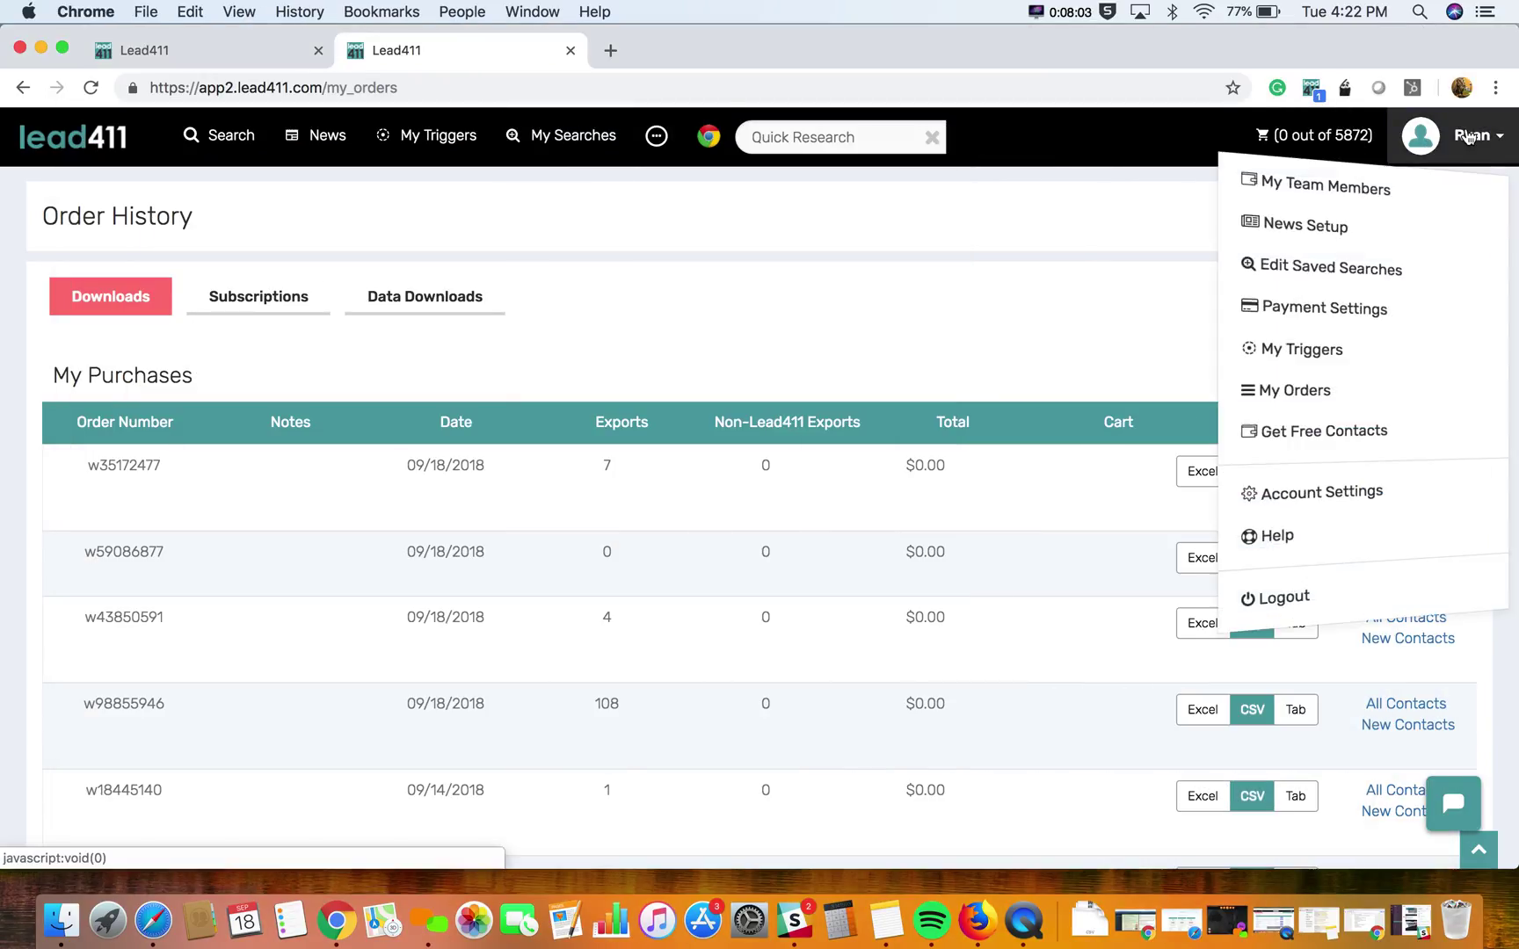
pyautogui.click(1348, 494)
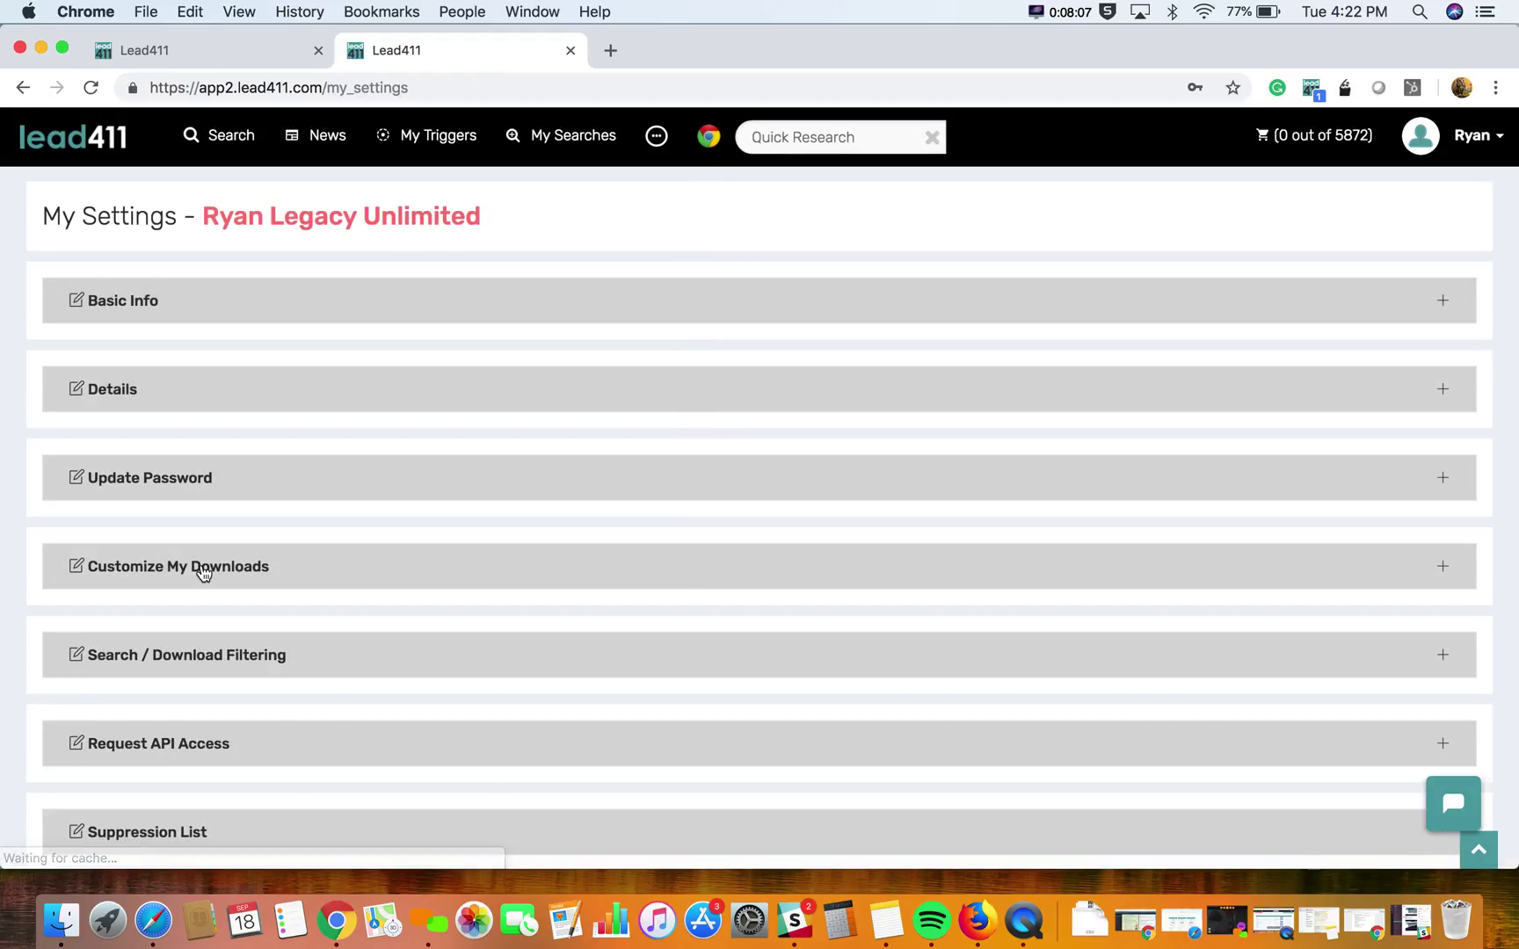
pyautogui.click(211, 580)
pyautogui.scroll(-3, 355, 661)
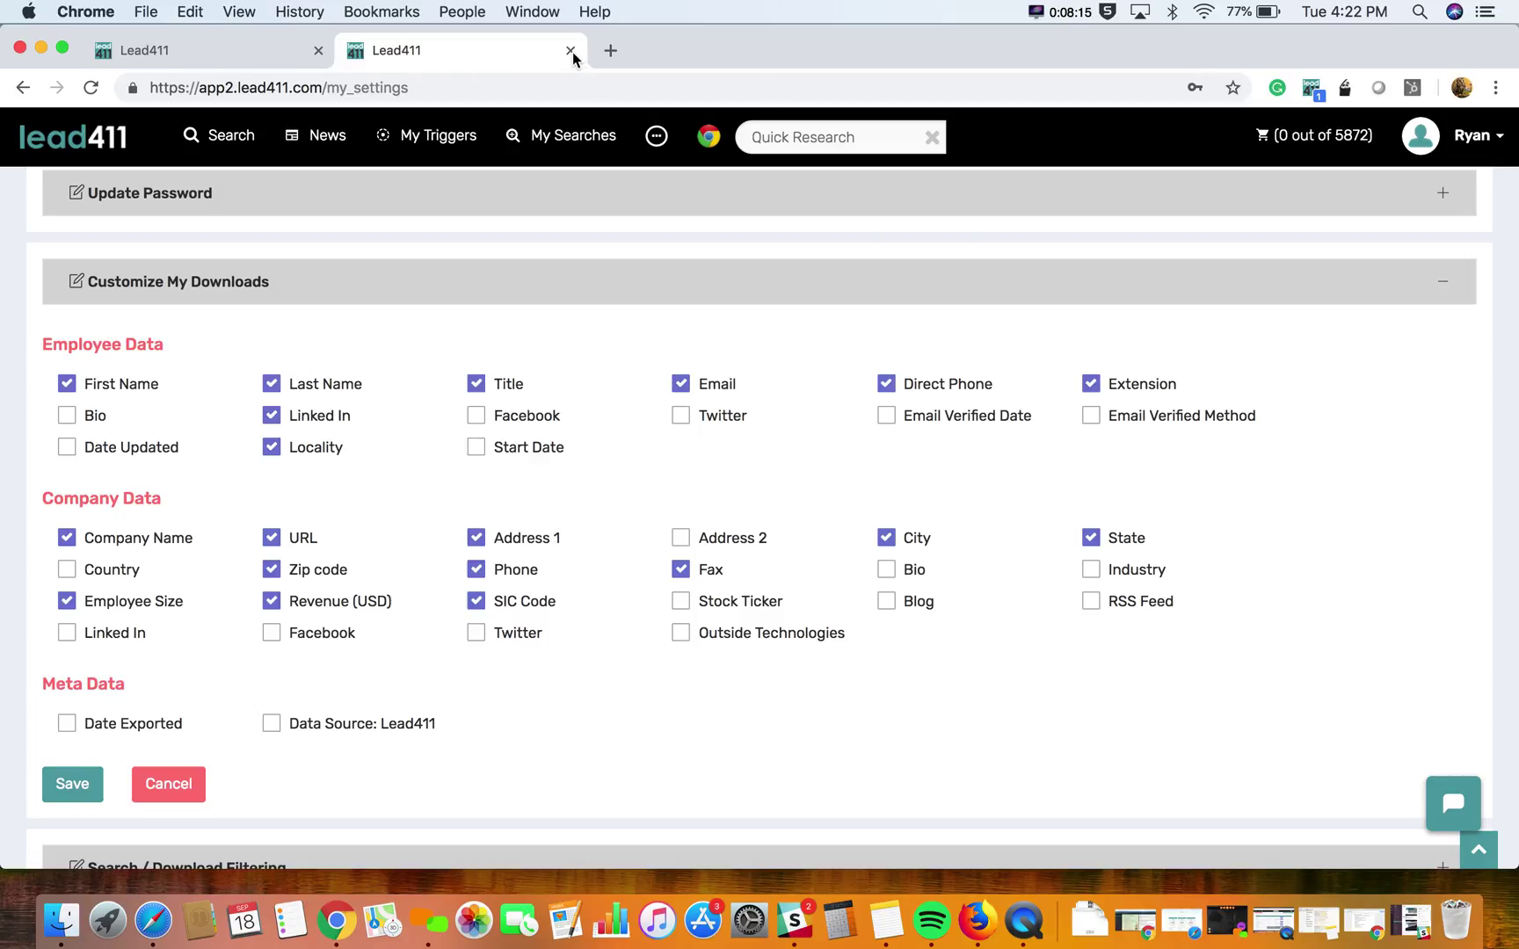
# Step: Try to open the Download Bot page and view the list of saved searches
pyautogui.click(657, 138)
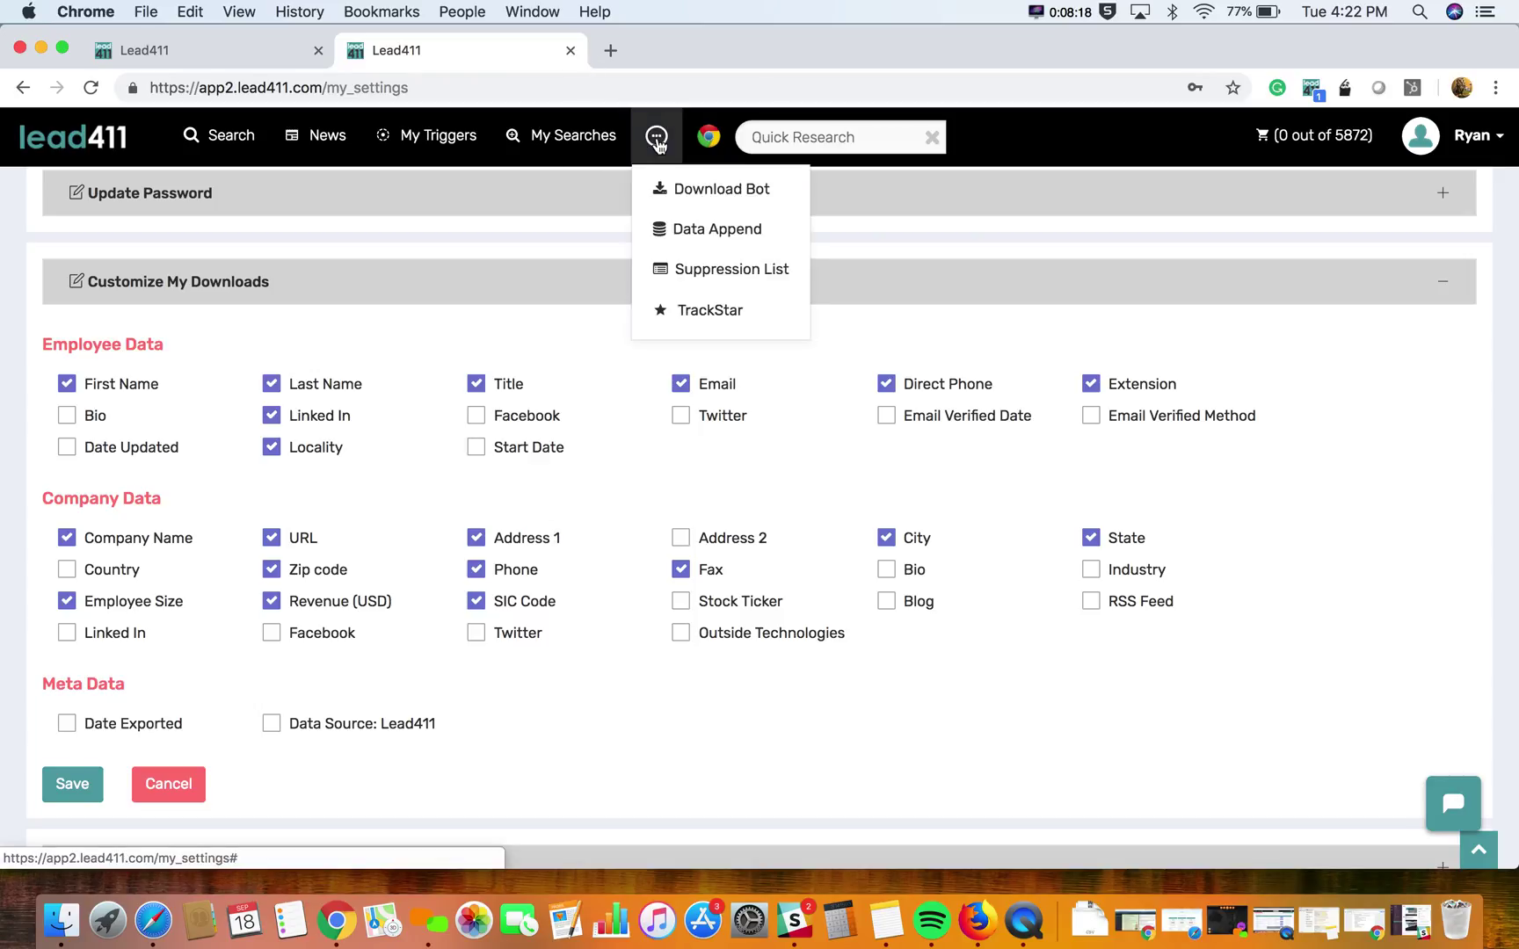
pyautogui.click(680, 195)
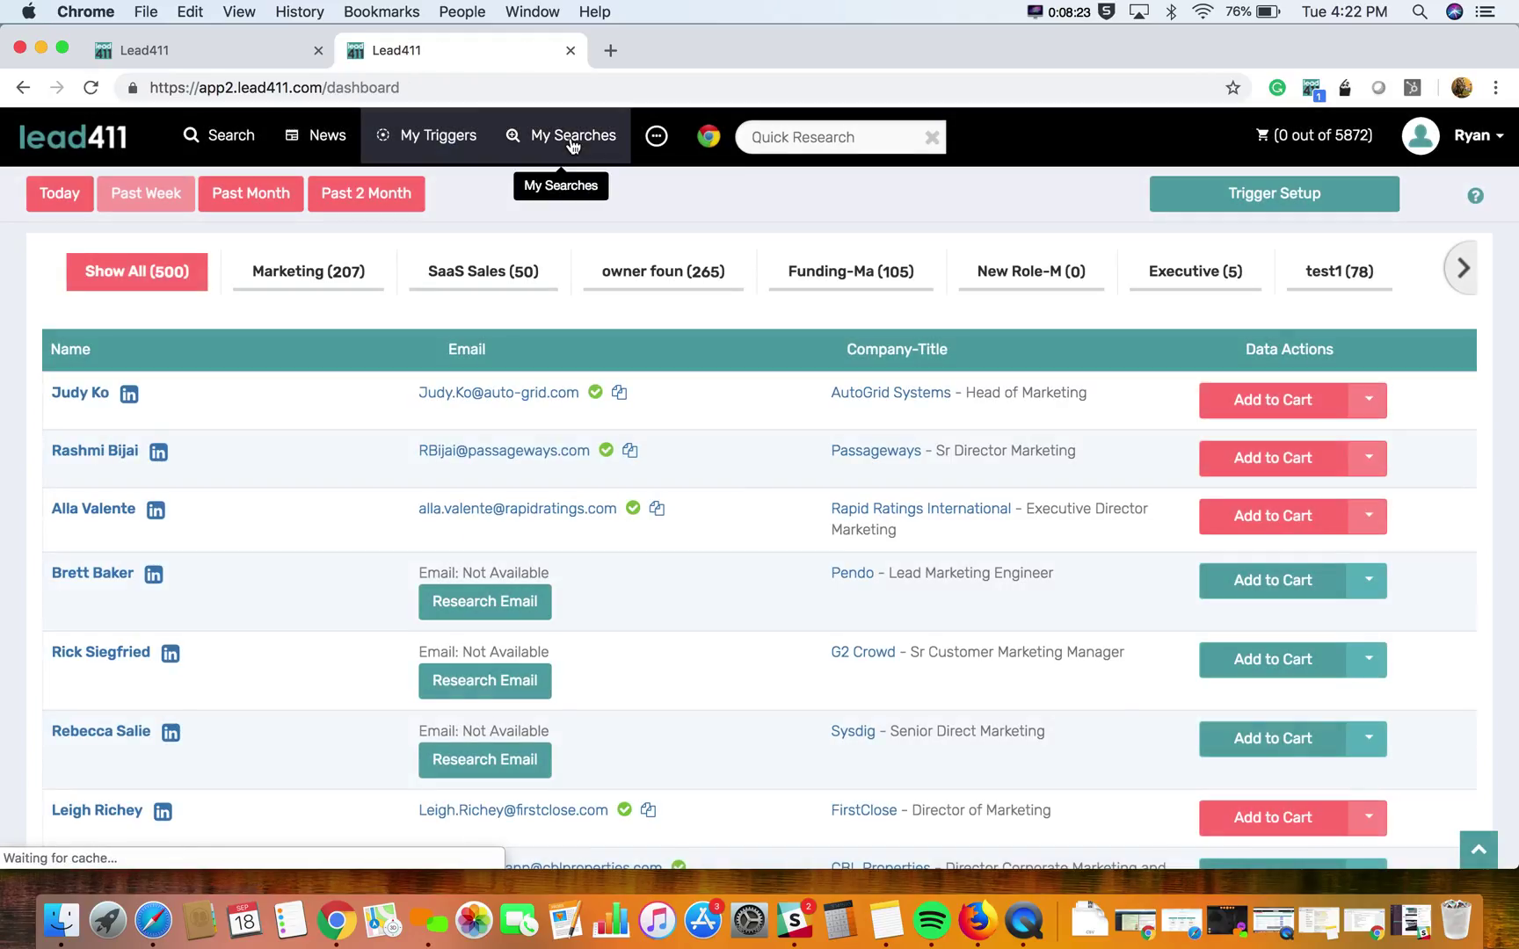
pyautogui.click(571, 144)
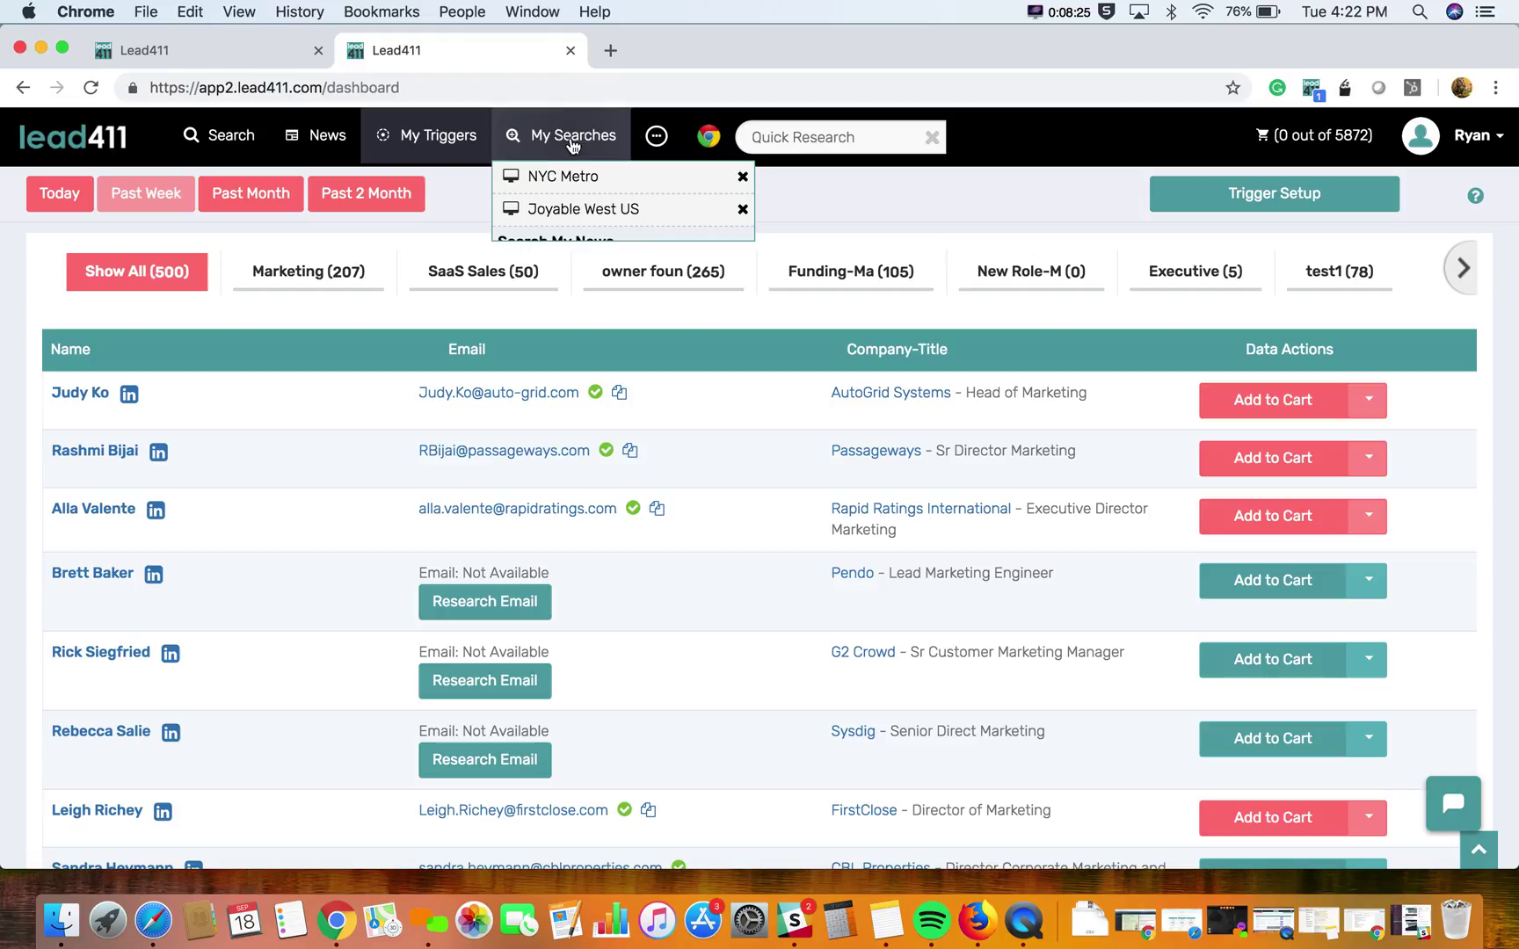
pyautogui.click(566, 190)
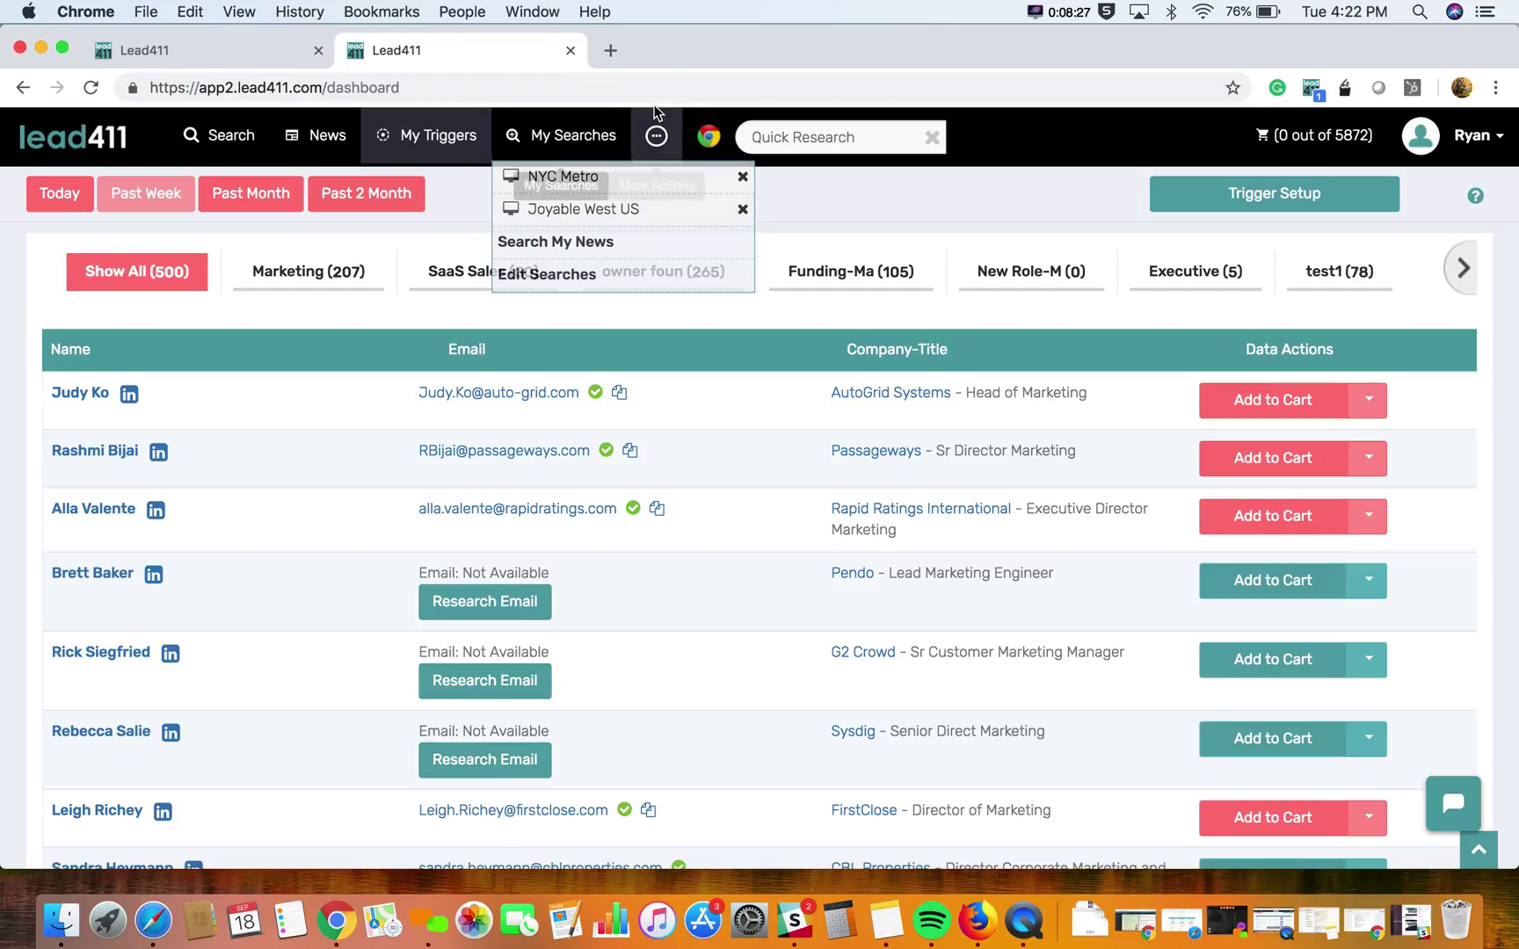
pyautogui.click(673, 78)
pyautogui.click(656, 135)
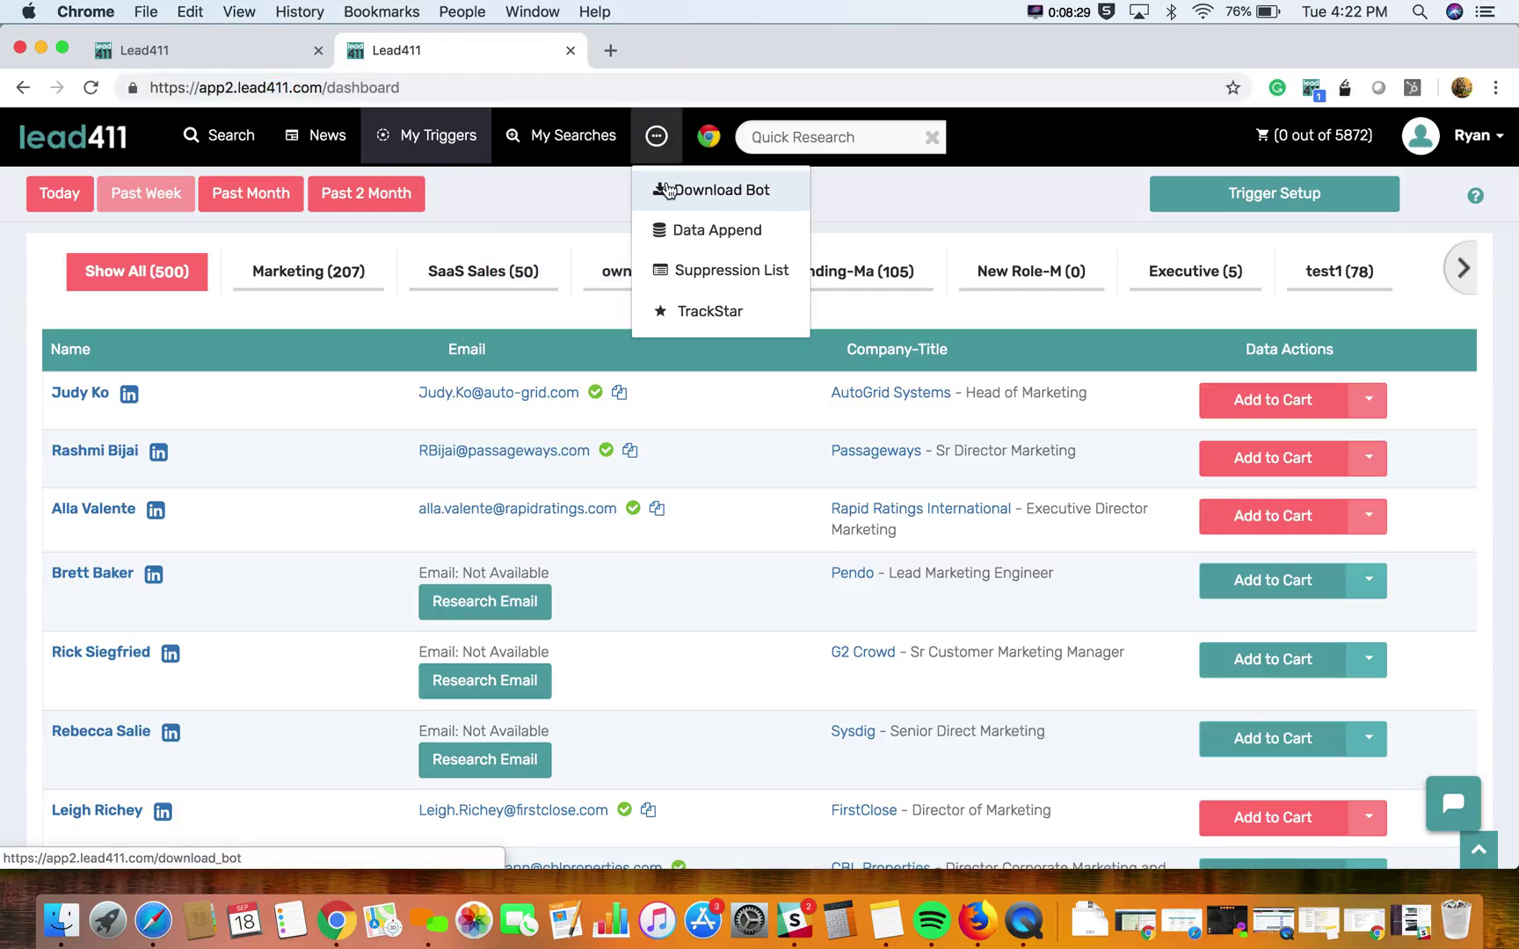
pyautogui.click(667, 189)
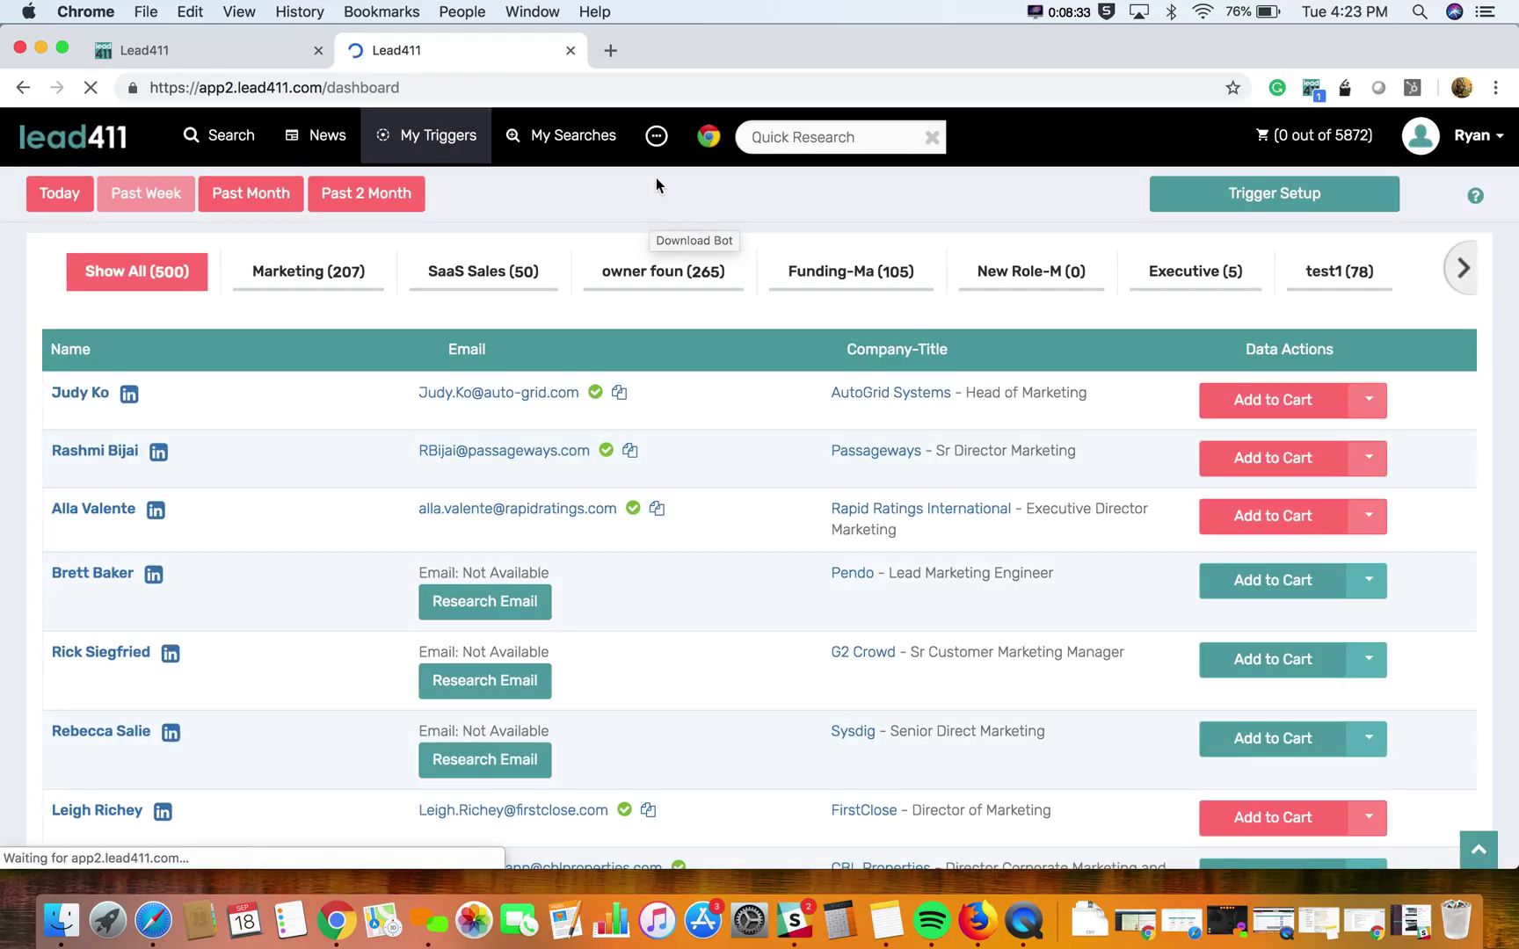
# Step: Open Data Append and view its Company Match and Employee Match pages
pyautogui.click(653, 140)
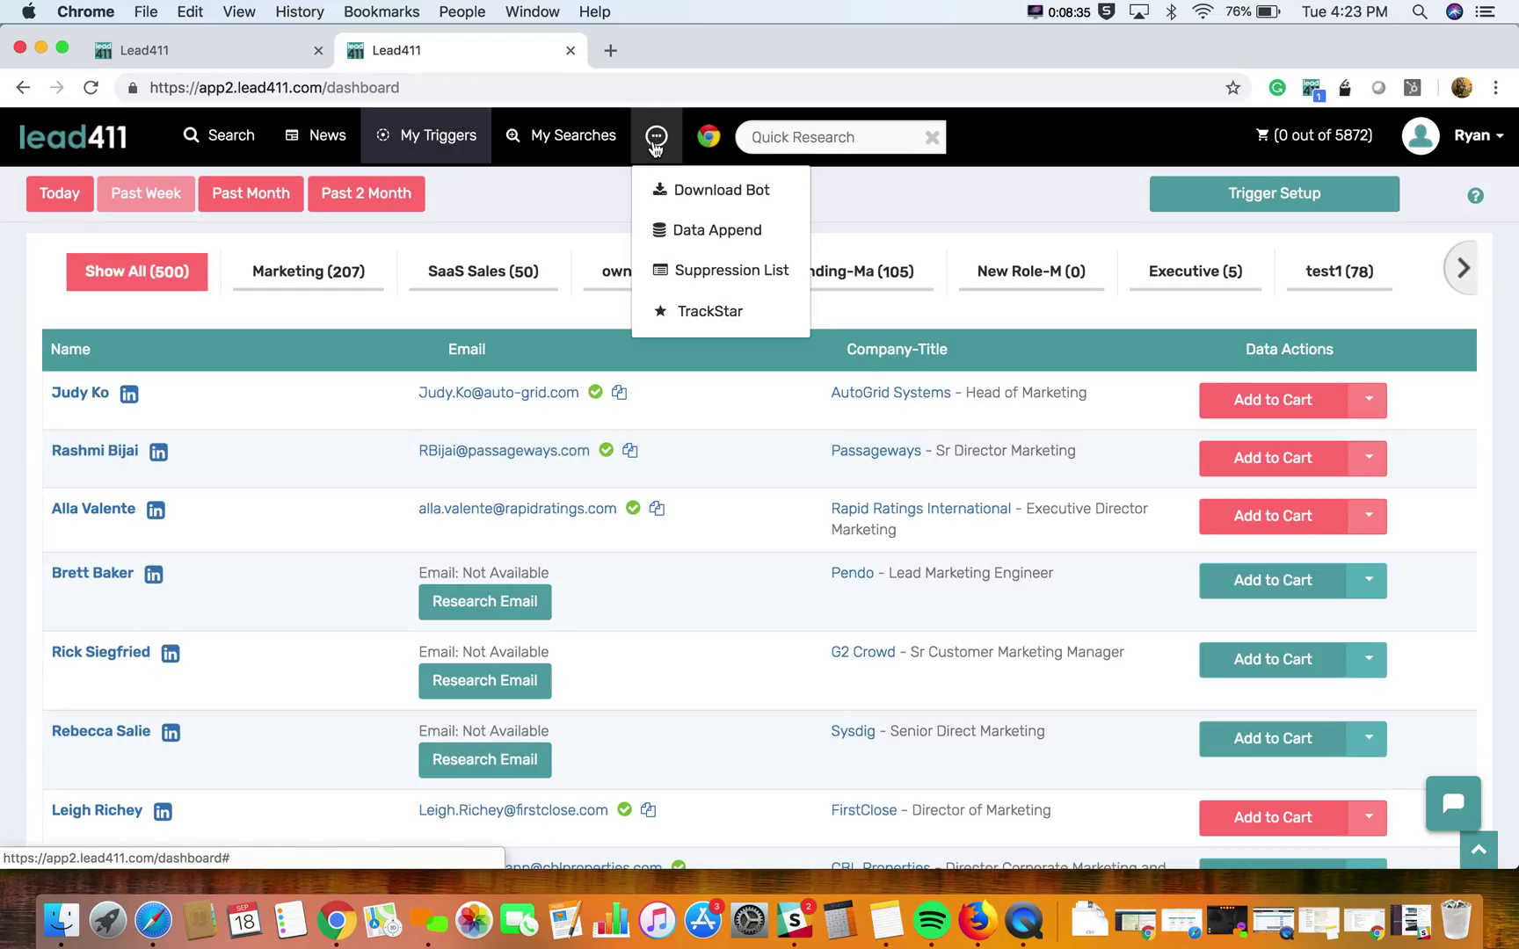
pyautogui.click(692, 237)
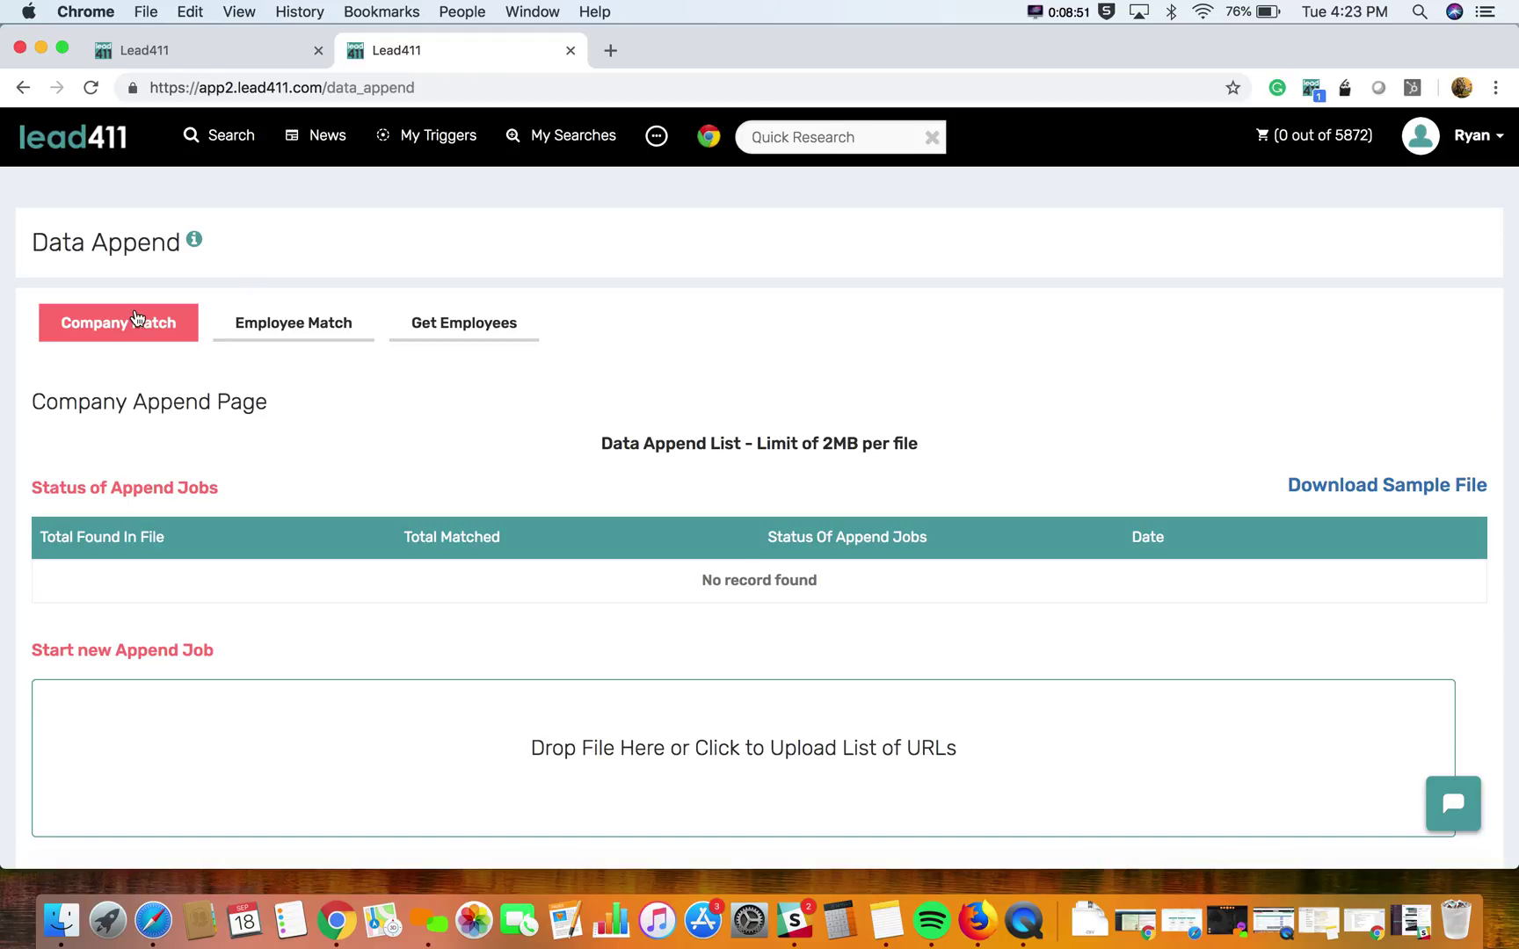
pyautogui.click(299, 335)
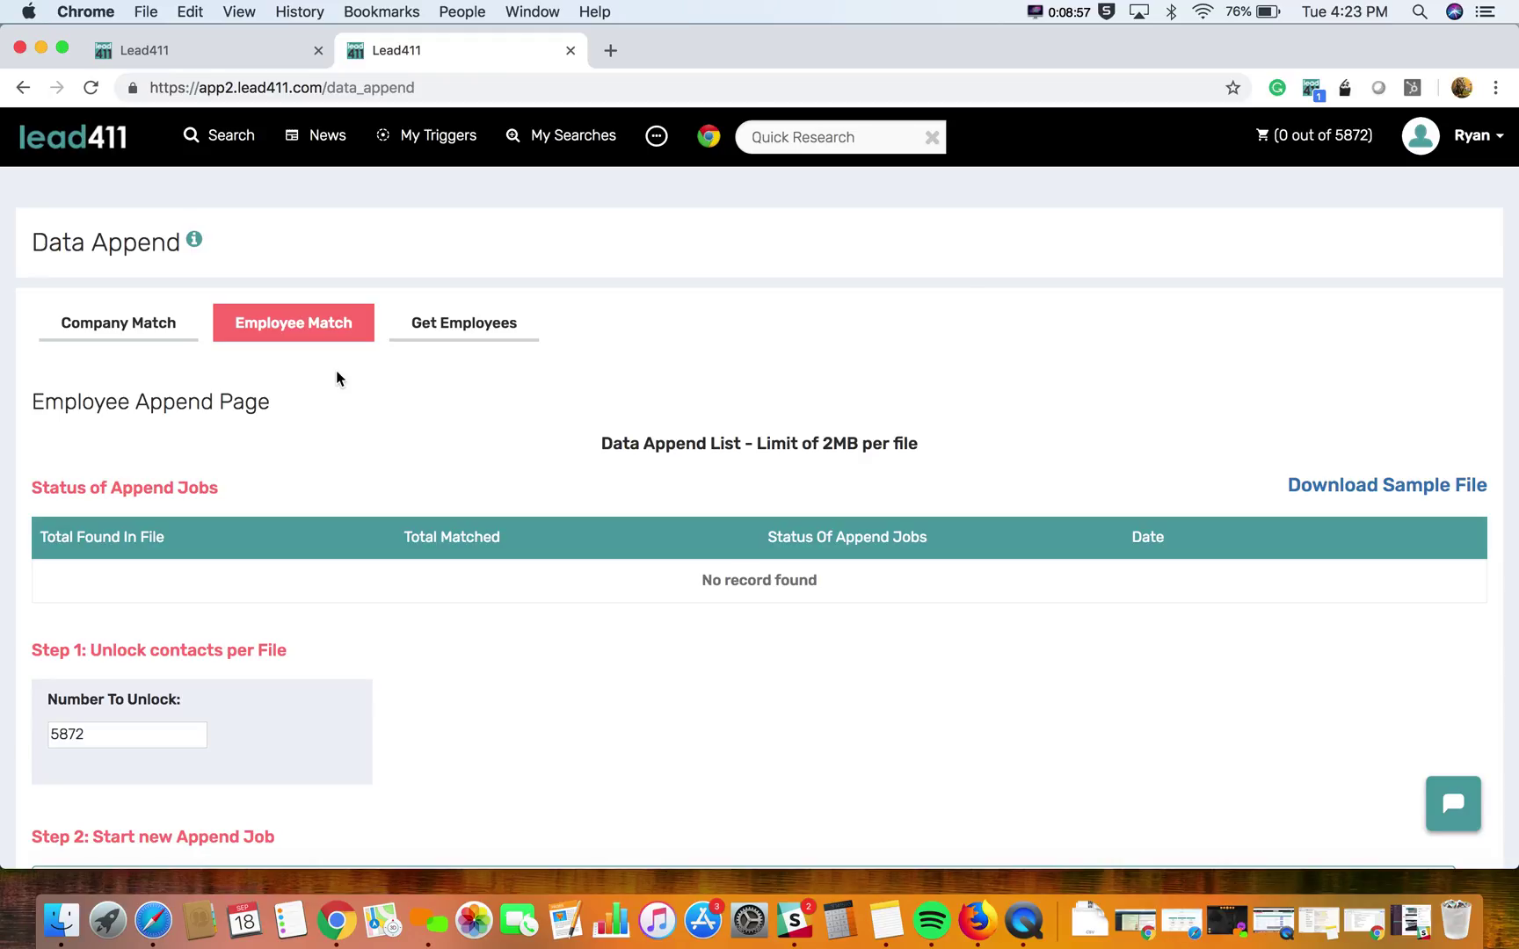
# Step: On the Get Employees page of Data Append, set the employee level to Executive Level and the title to Sales
pyautogui.click(434, 341)
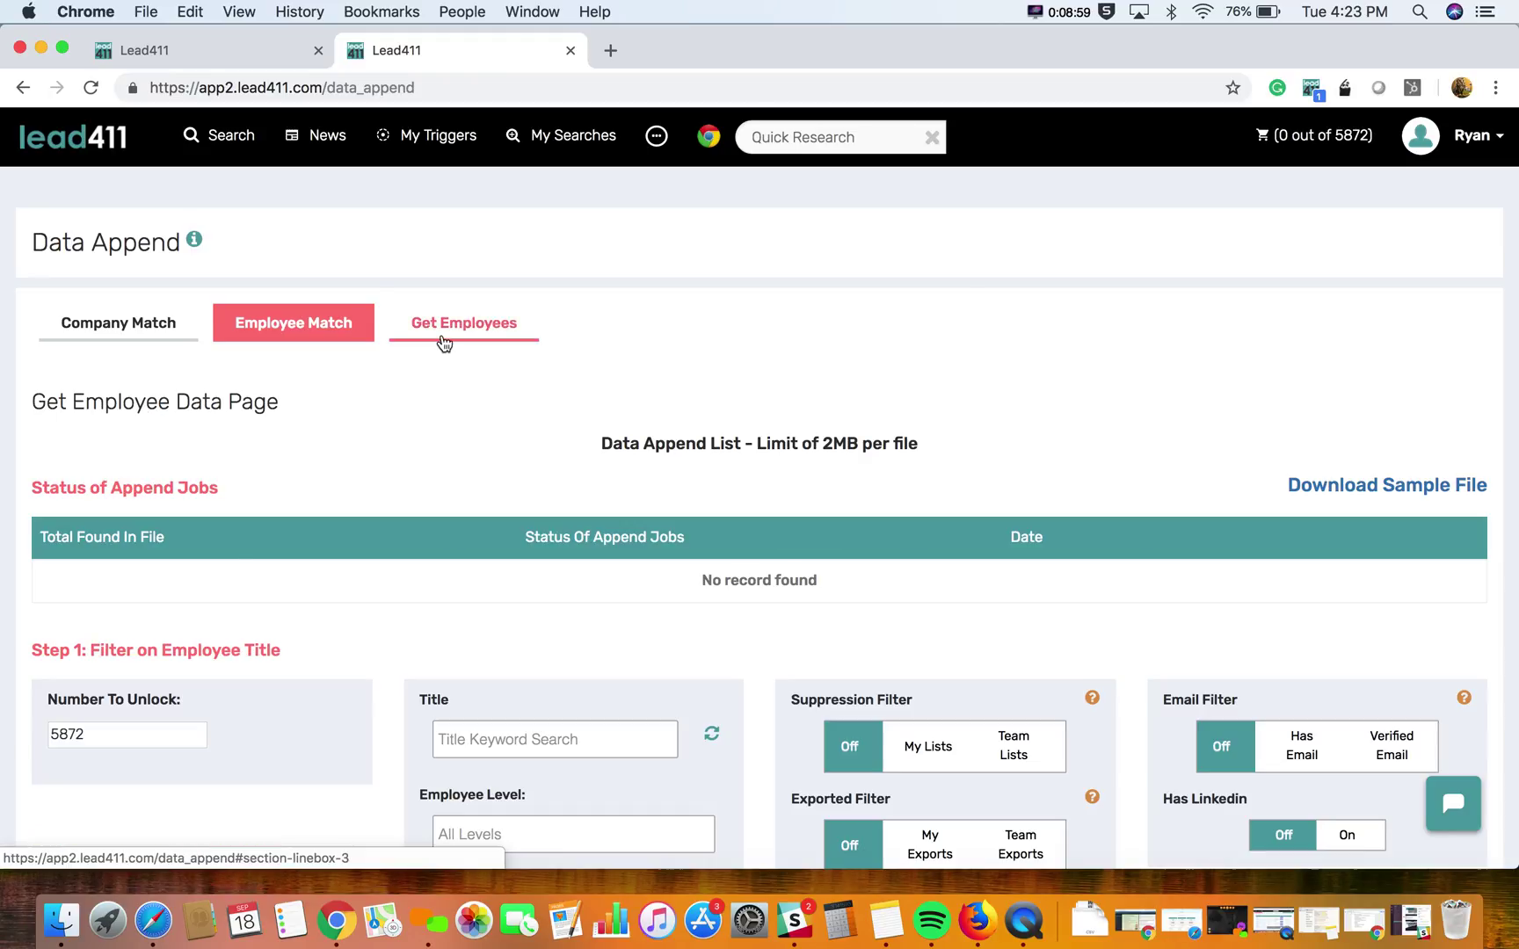
pyautogui.scroll(-3, 638, 479)
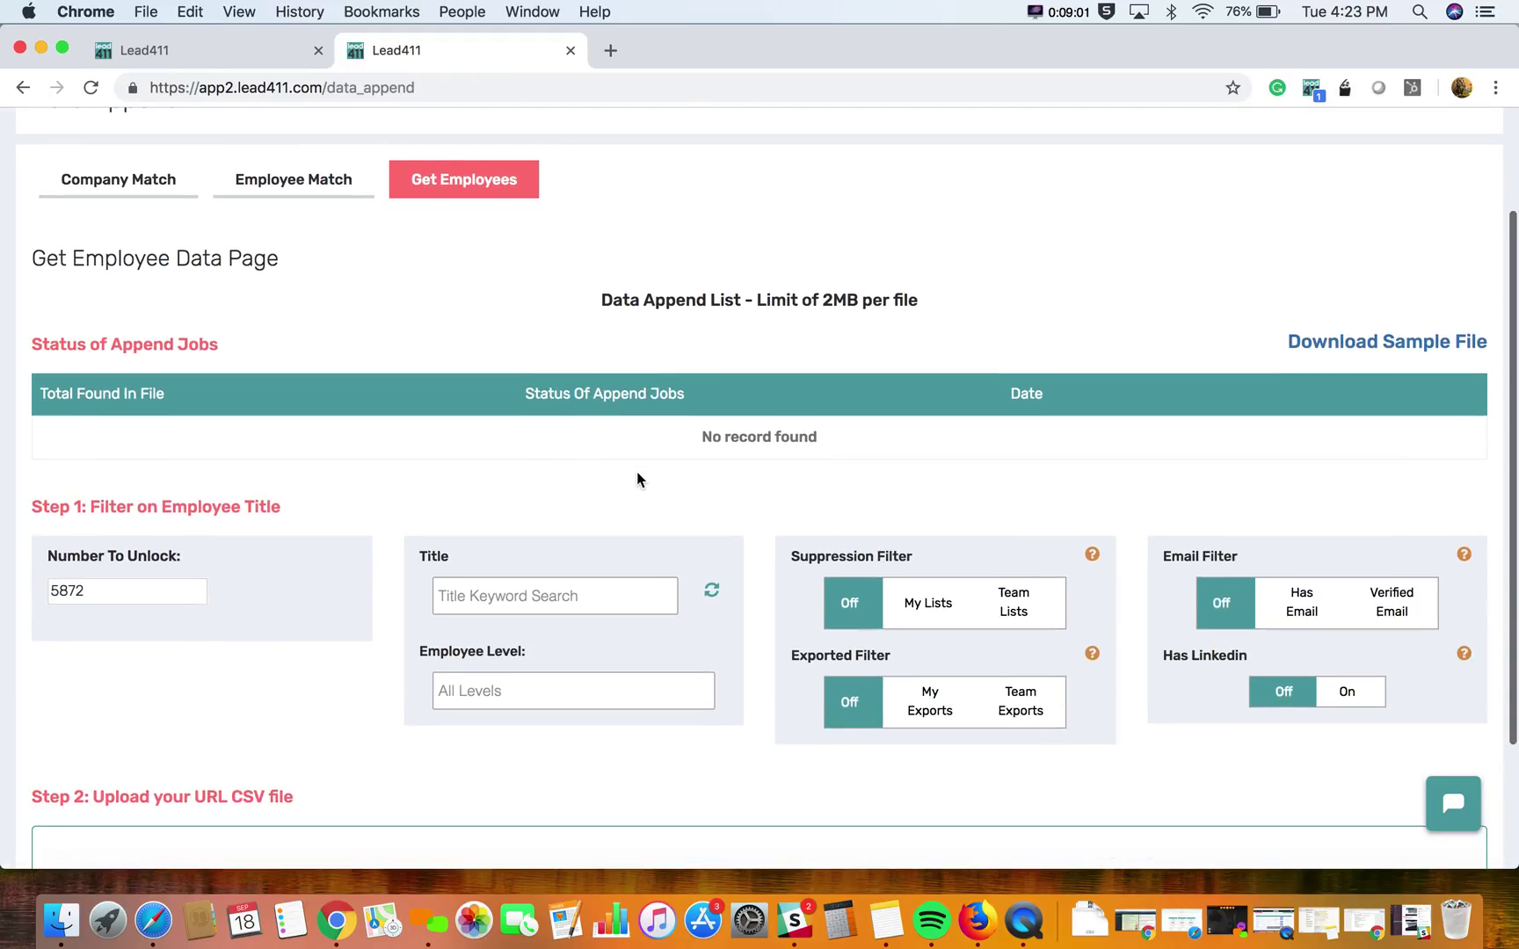
pyautogui.scroll(-2, 598, 538)
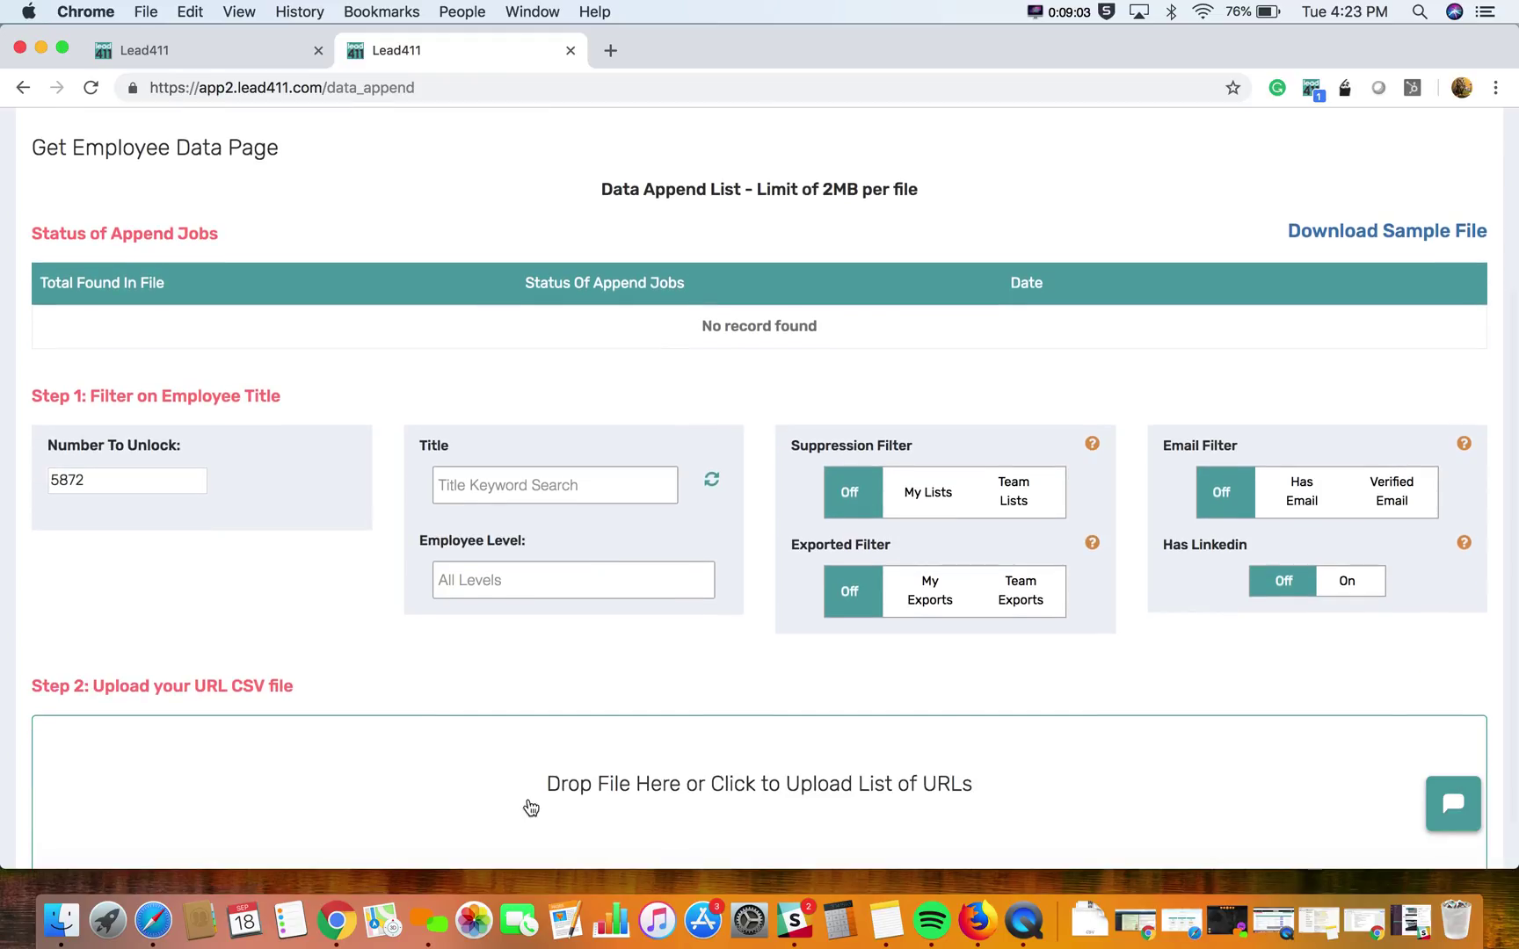
pyautogui.click(535, 576)
pyautogui.click(532, 627)
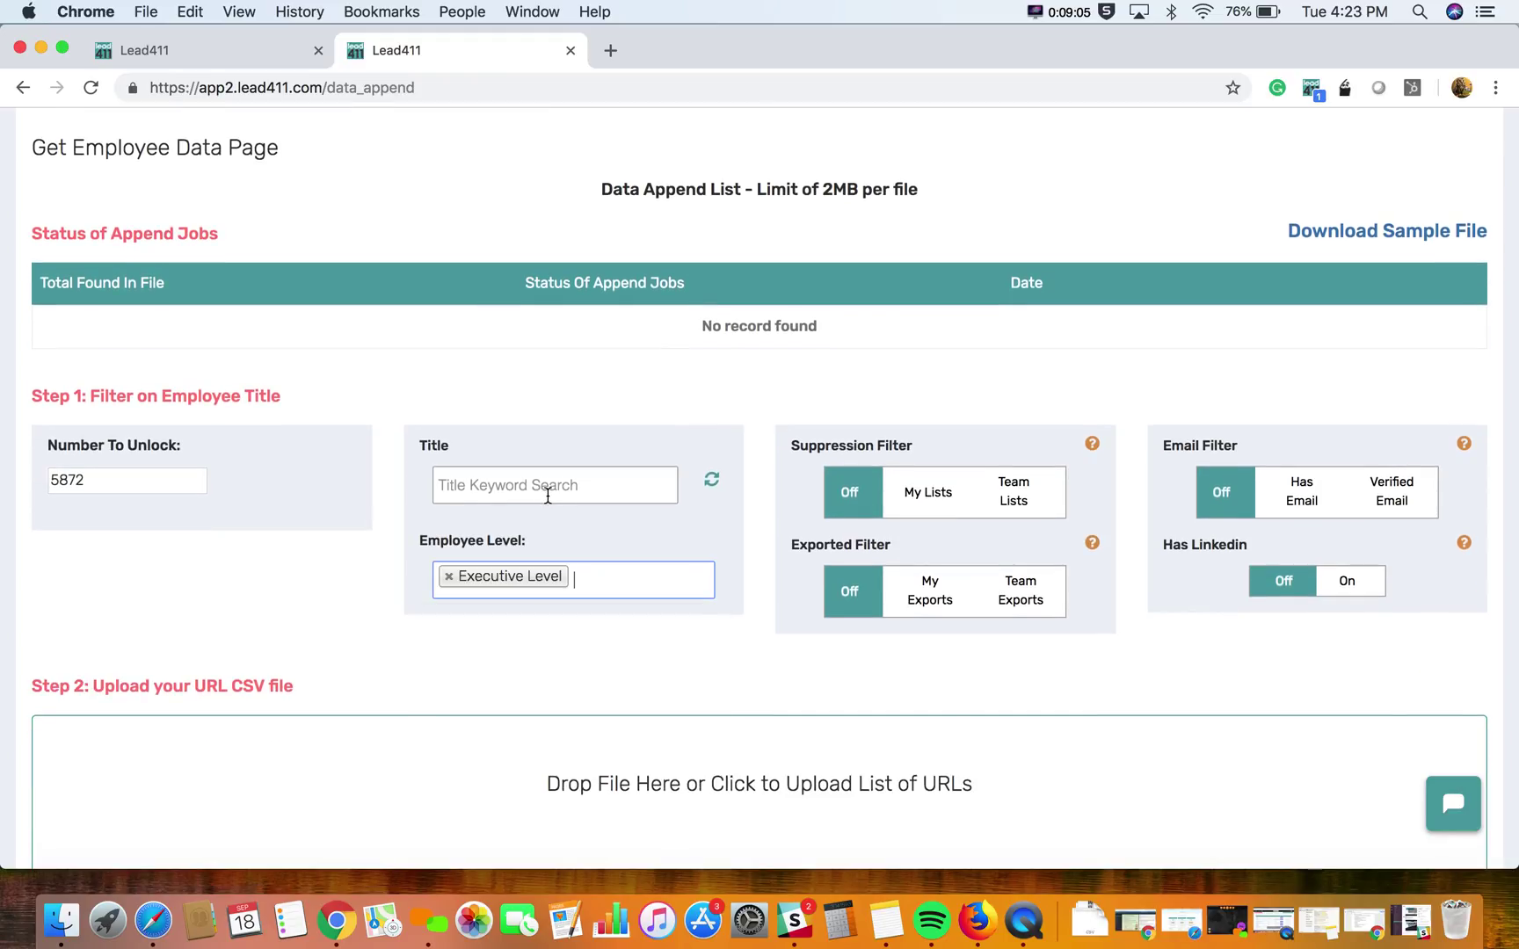
pyautogui.click(546, 492)
pyautogui.write('sales')
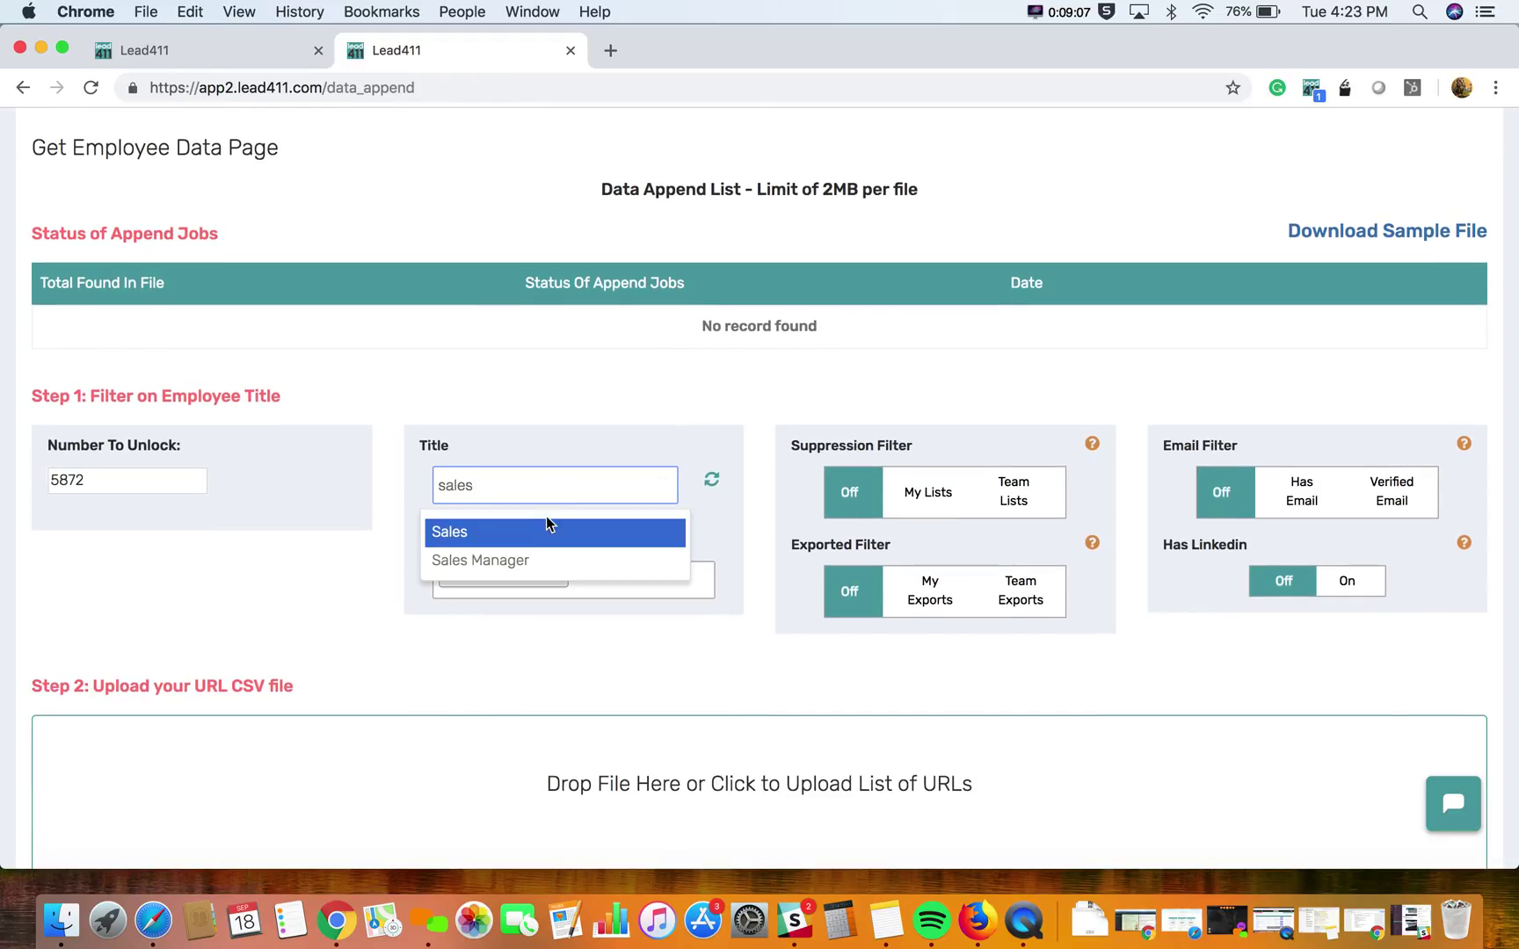
pyautogui.click(545, 527)
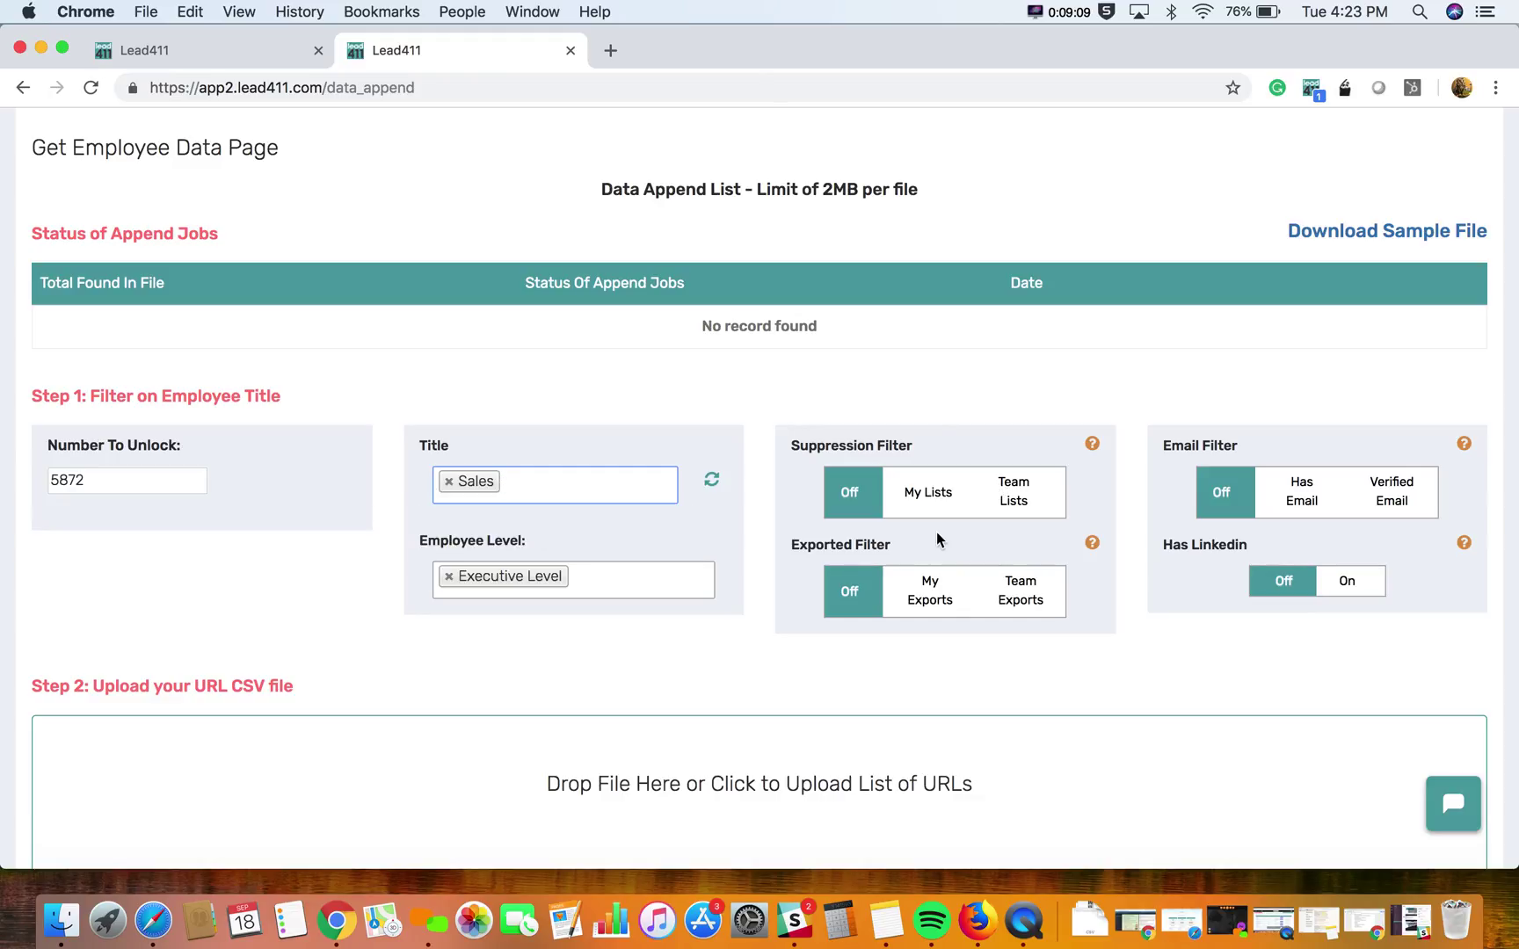
# Step: Open the Suppression List and compare its Company and Employee suppression pages
pyautogui.scroll(3, 936, 538)
pyautogui.click(657, 136)
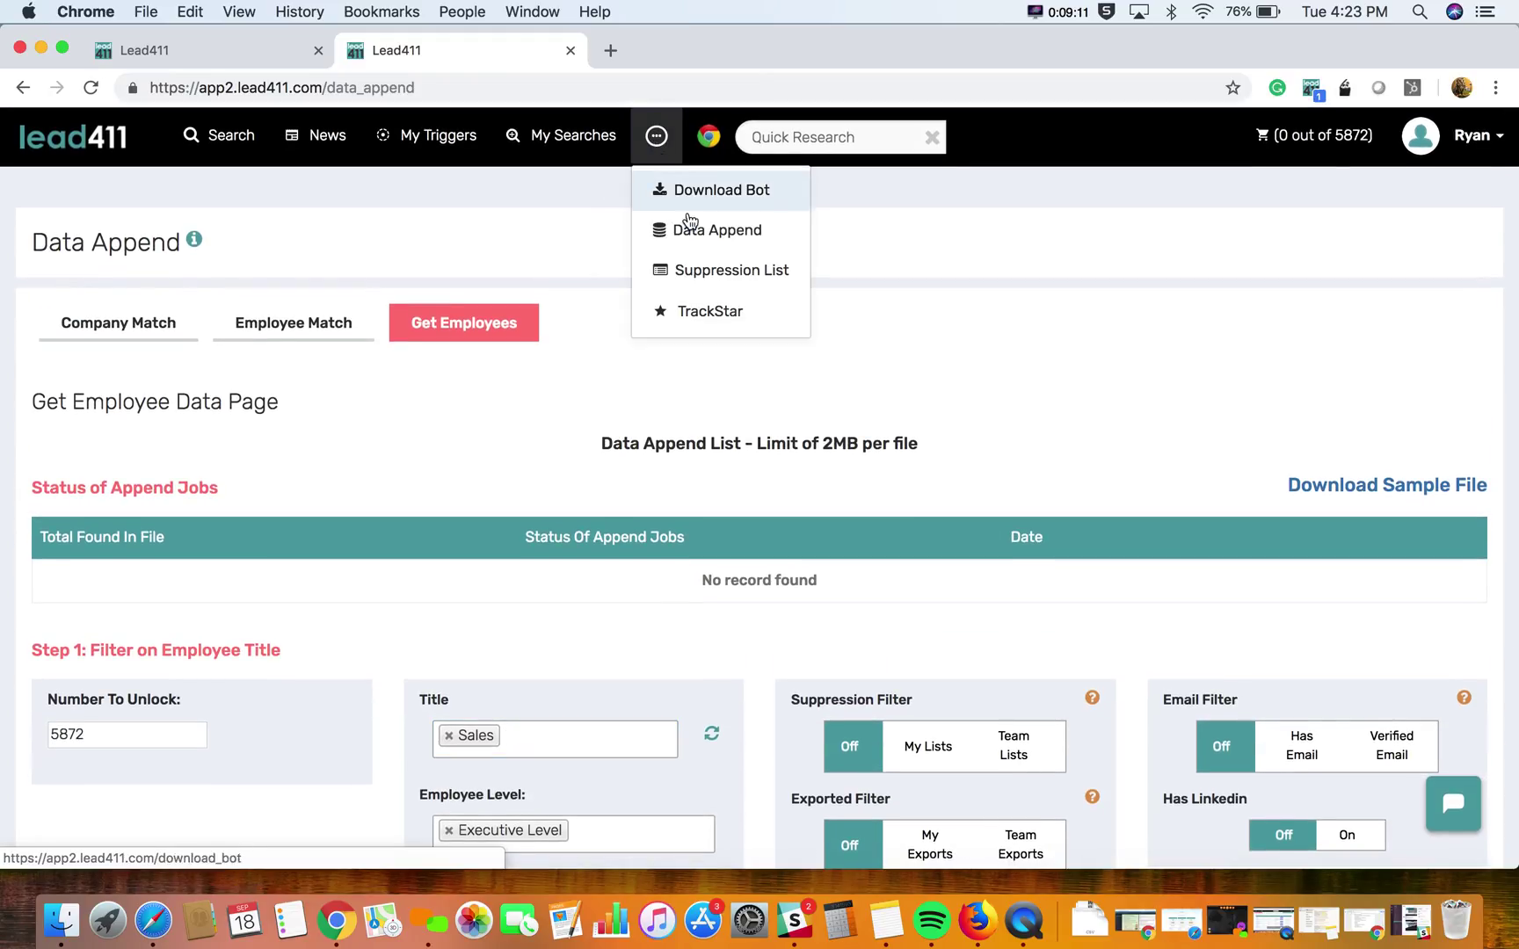
pyautogui.click(701, 269)
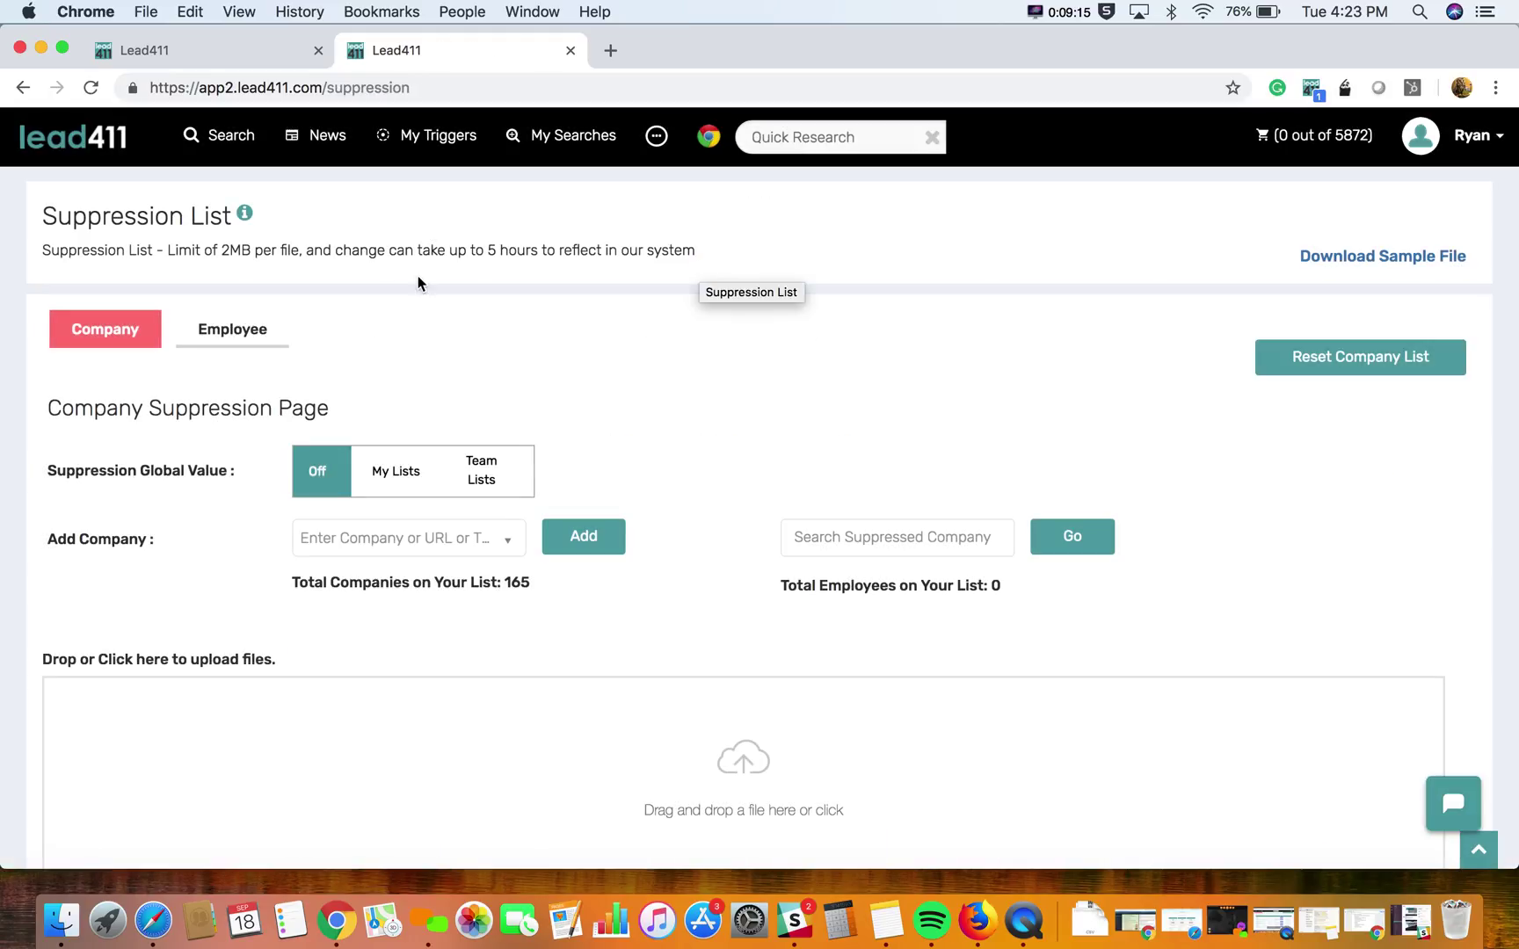
pyautogui.click(228, 347)
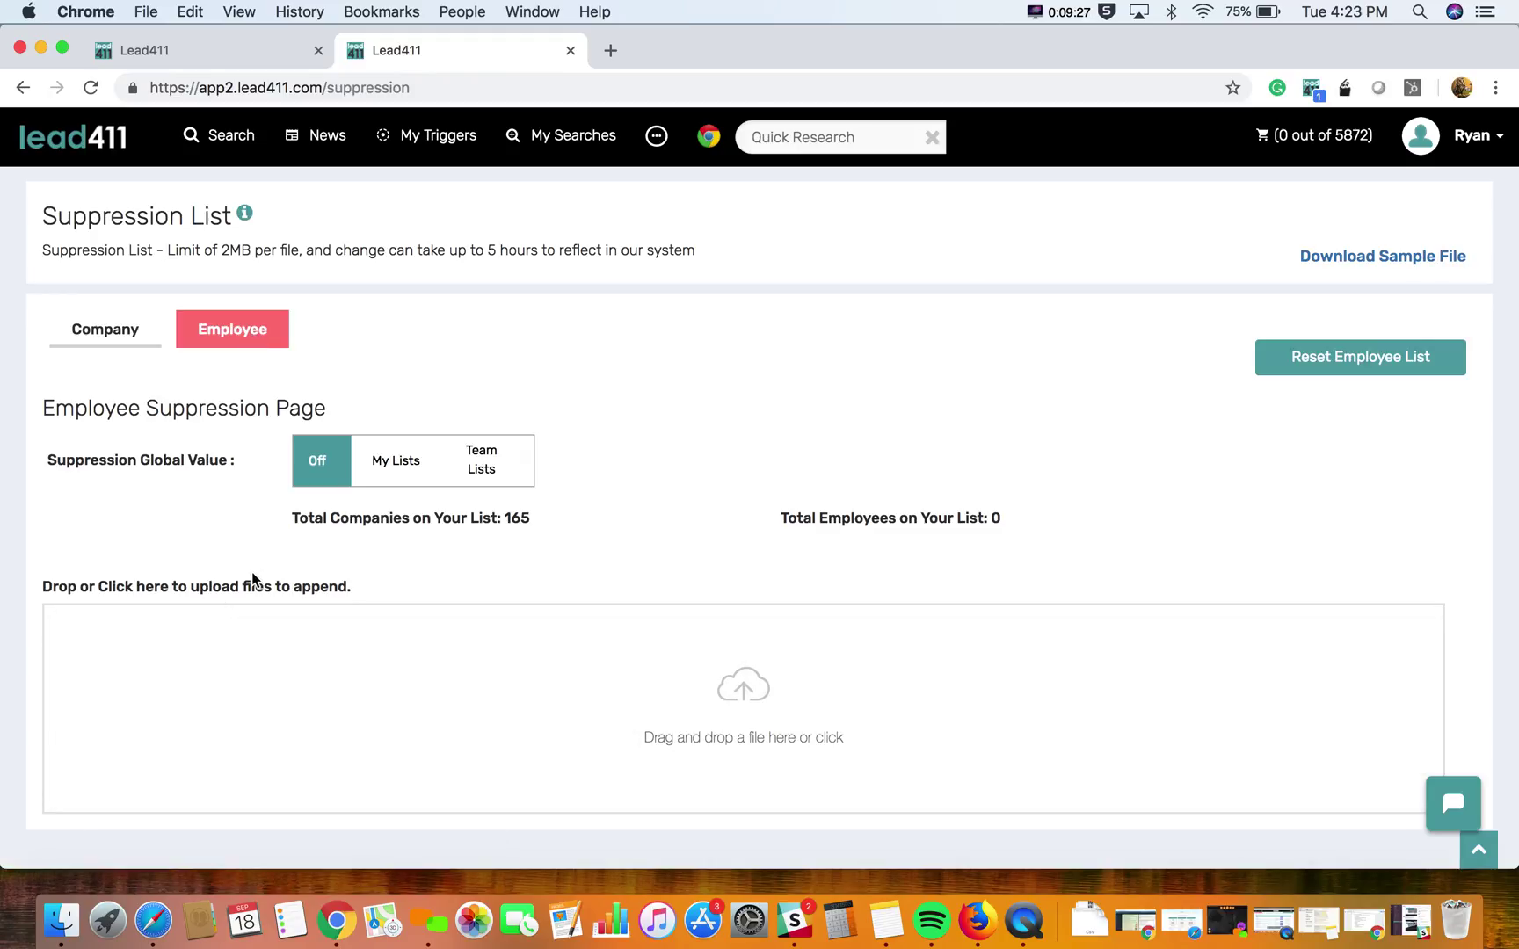
pyautogui.click(101, 338)
pyautogui.click(253, 330)
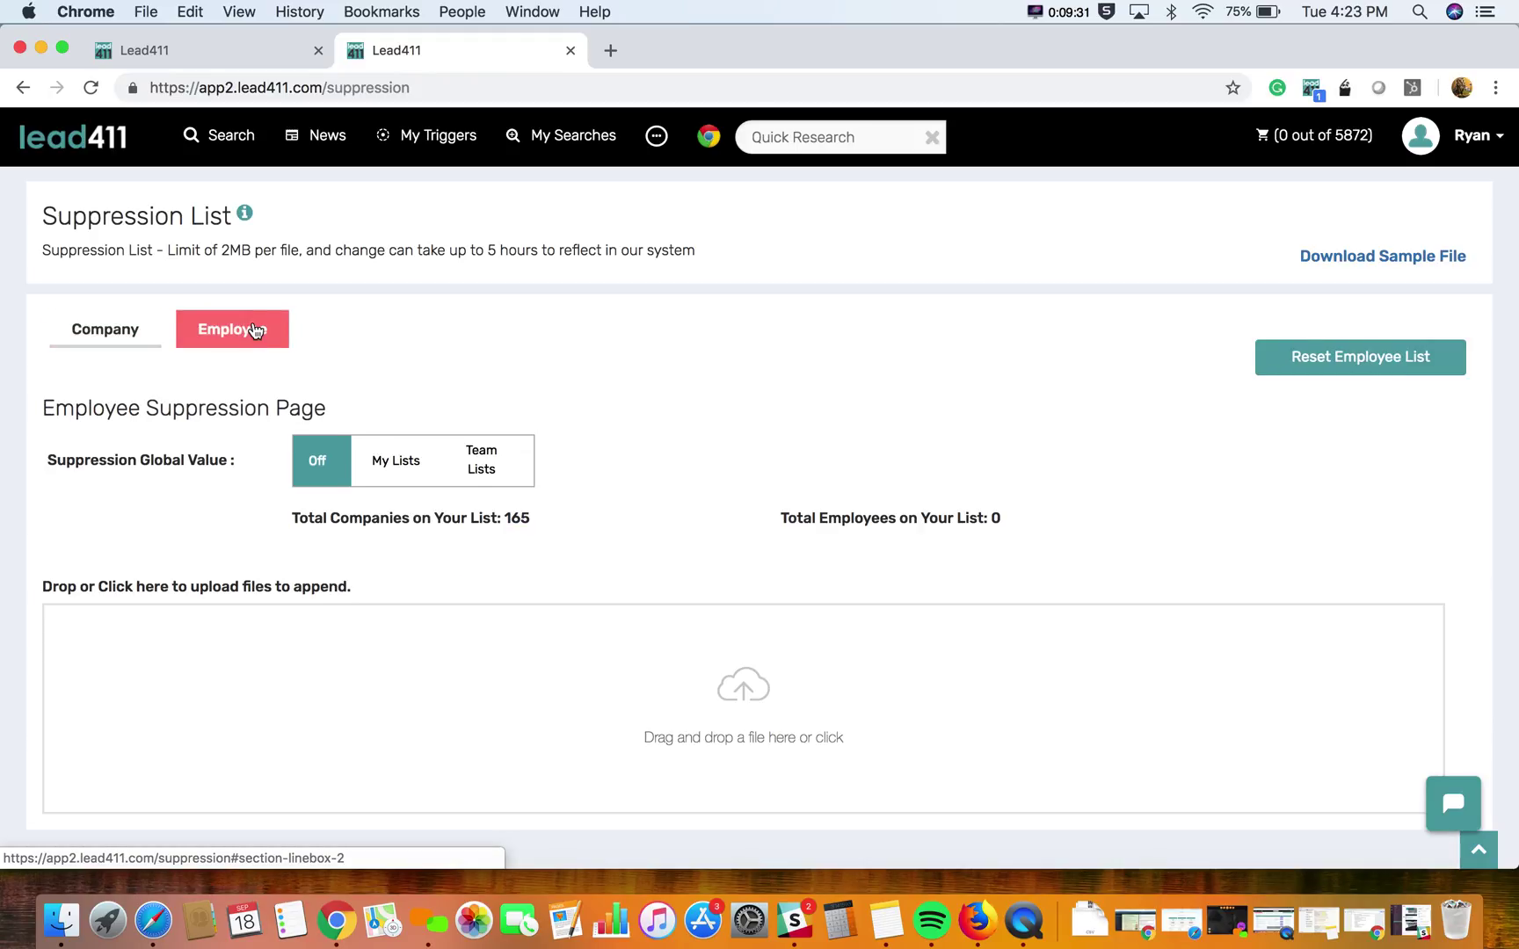
# Step: Open TrackStar to read its help note, and check the Lead411 Chrome Extension's web store page before closing it
pyautogui.click(656, 137)
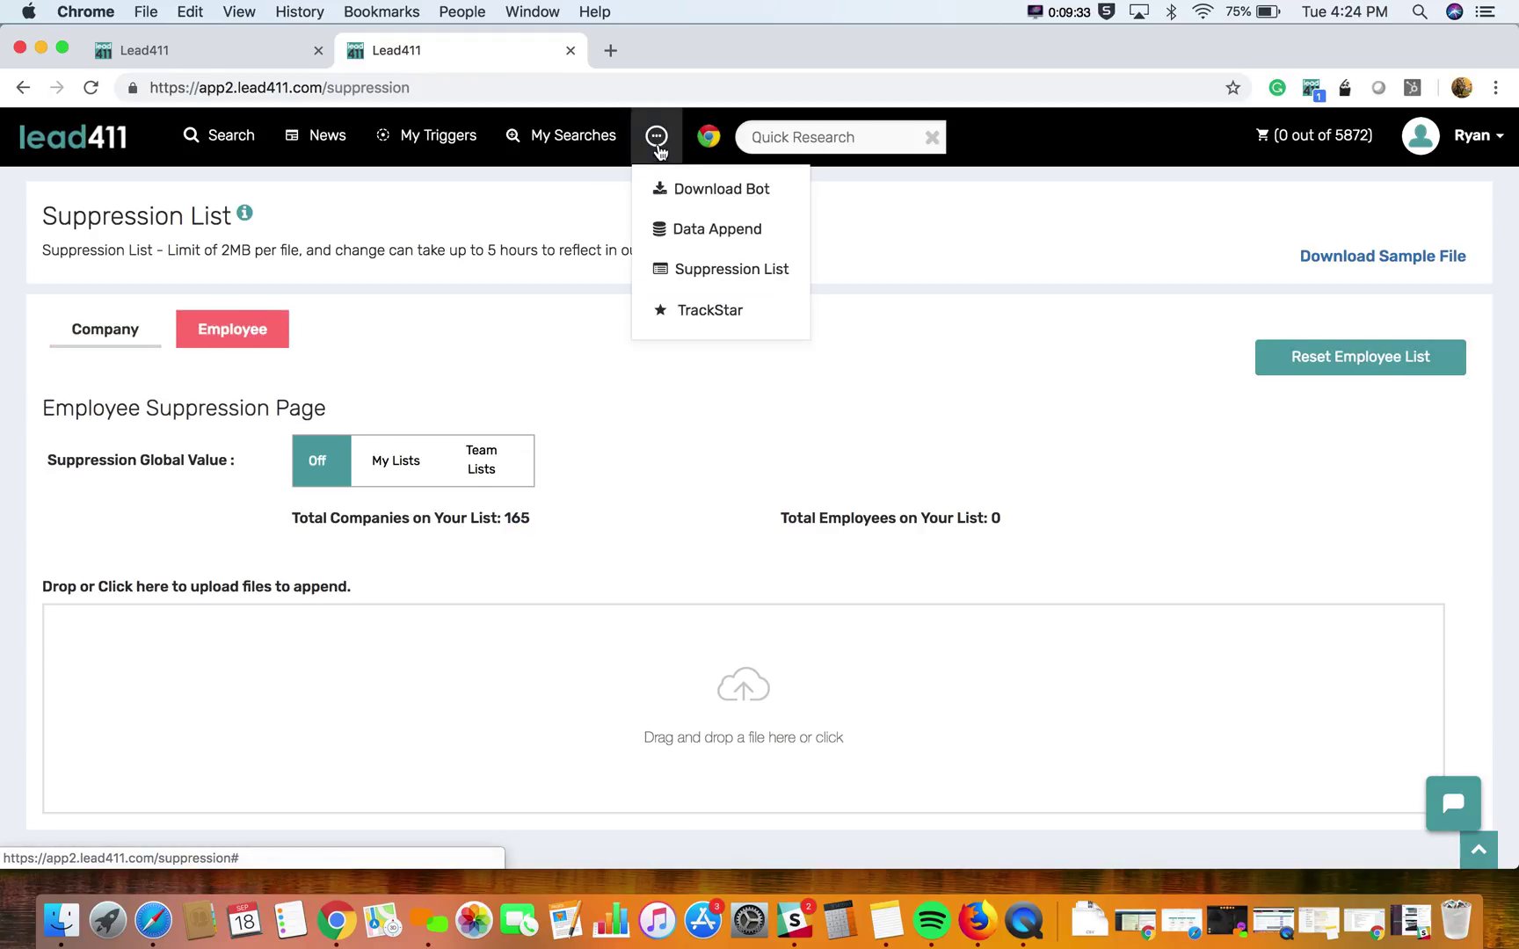
pyautogui.click(701, 313)
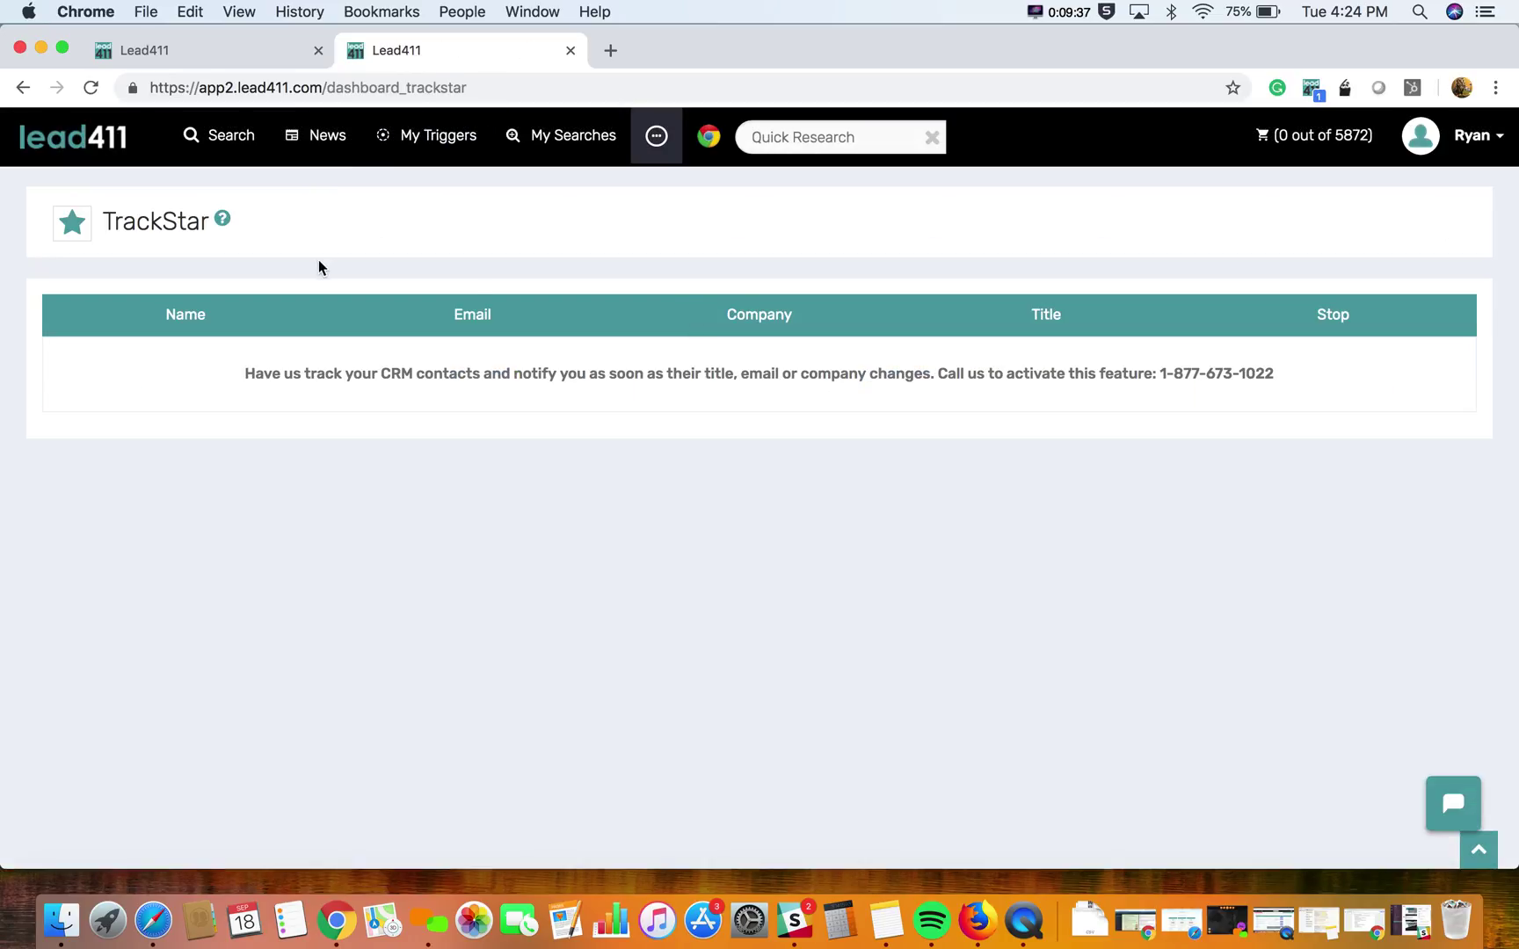
pyautogui.moveTo(227, 220)
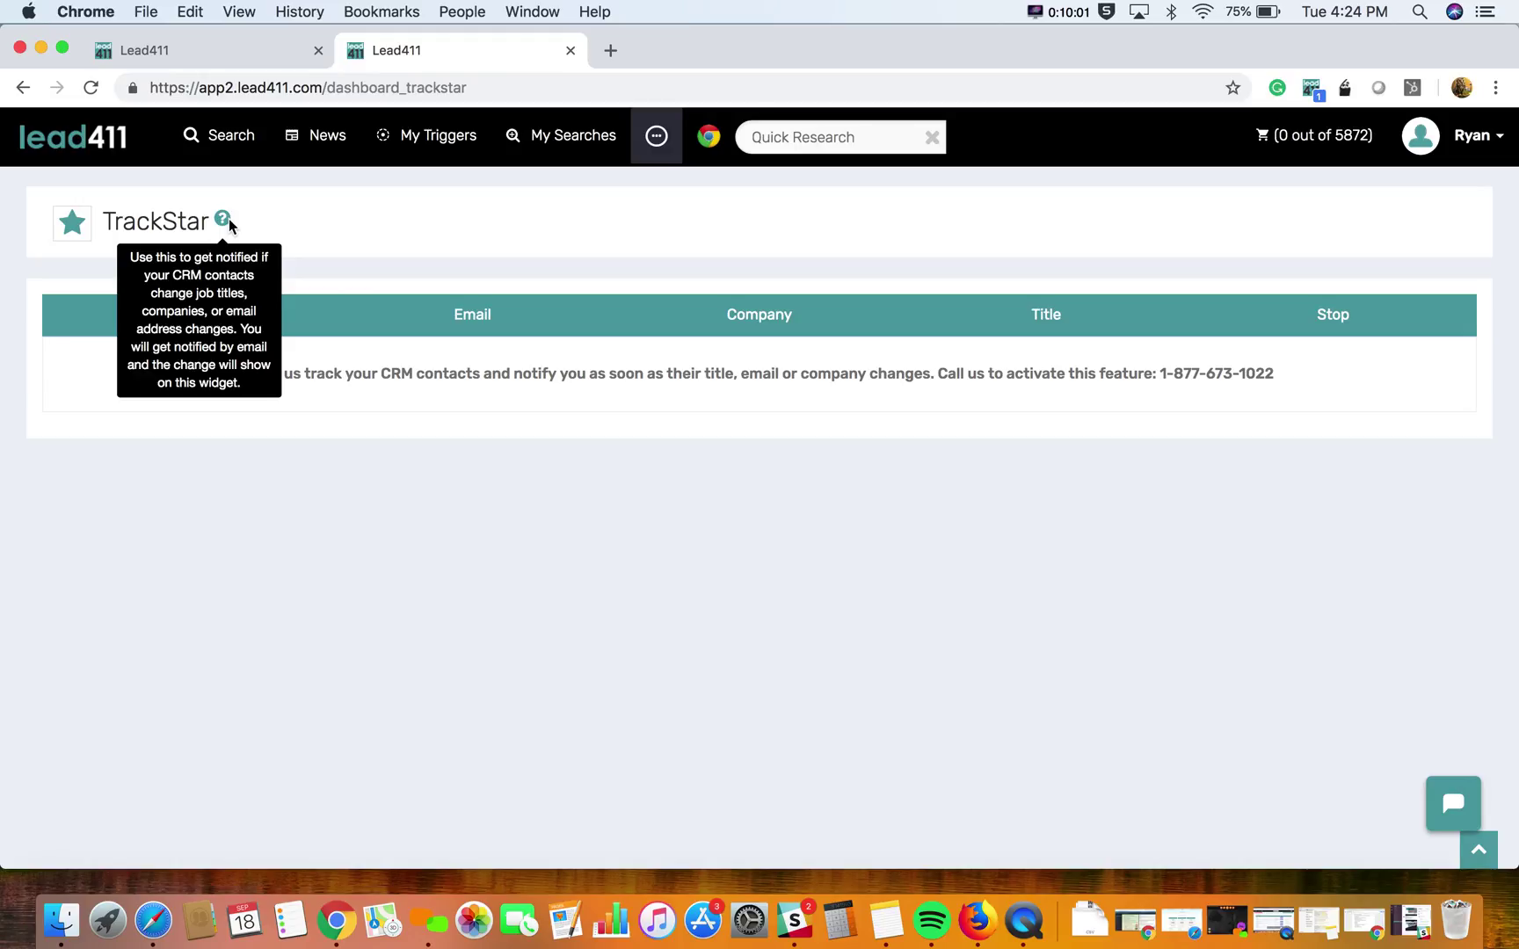
pyautogui.click(712, 146)
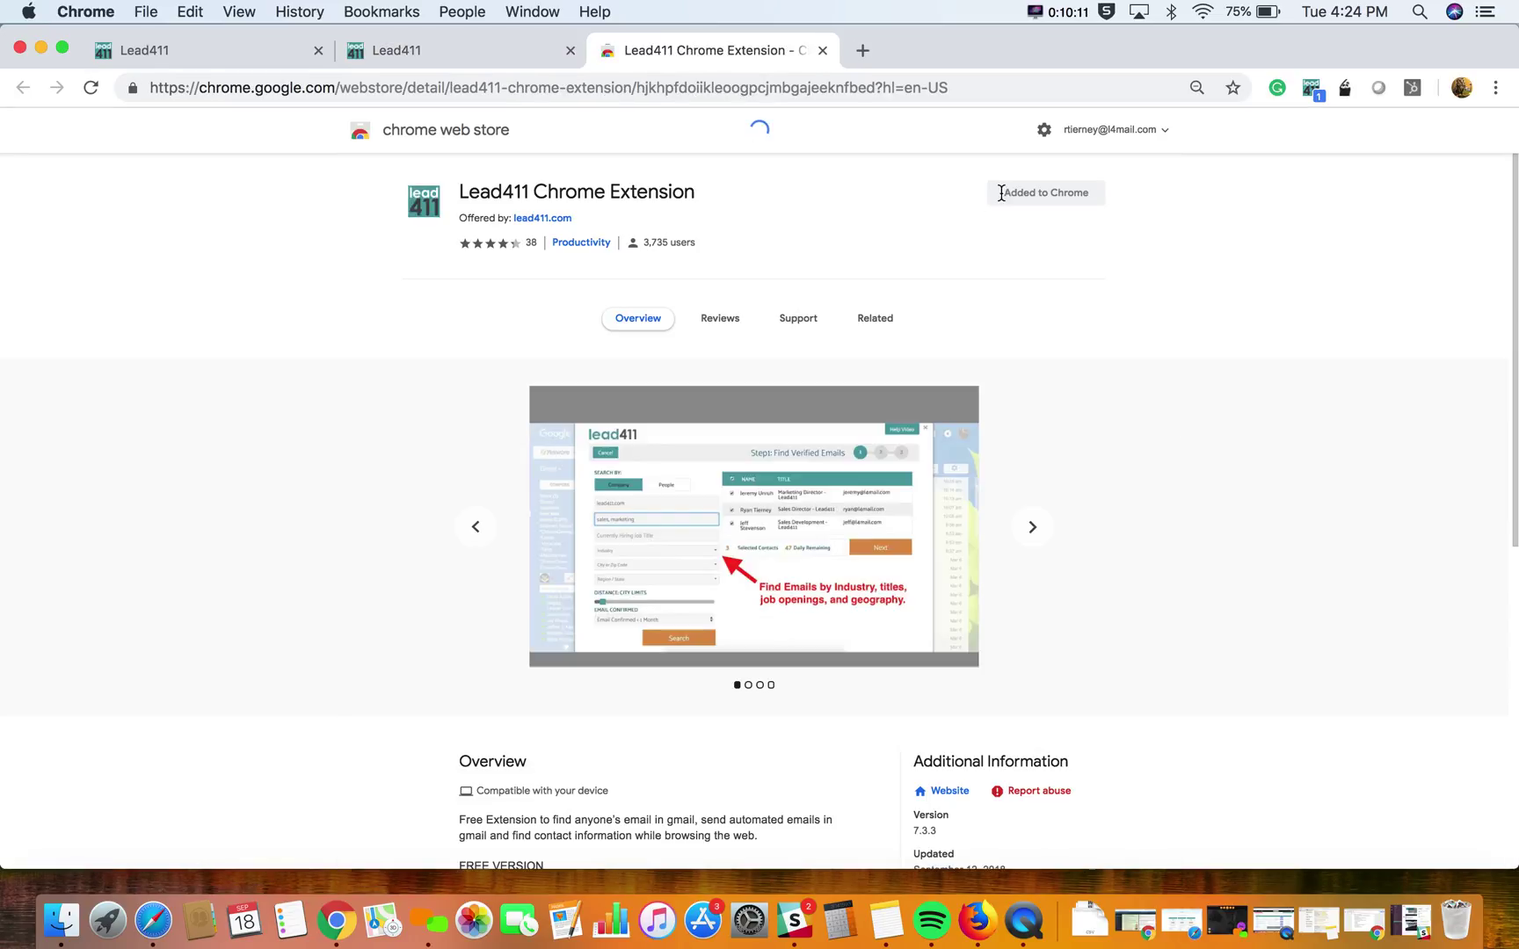
pyautogui.click(822, 51)
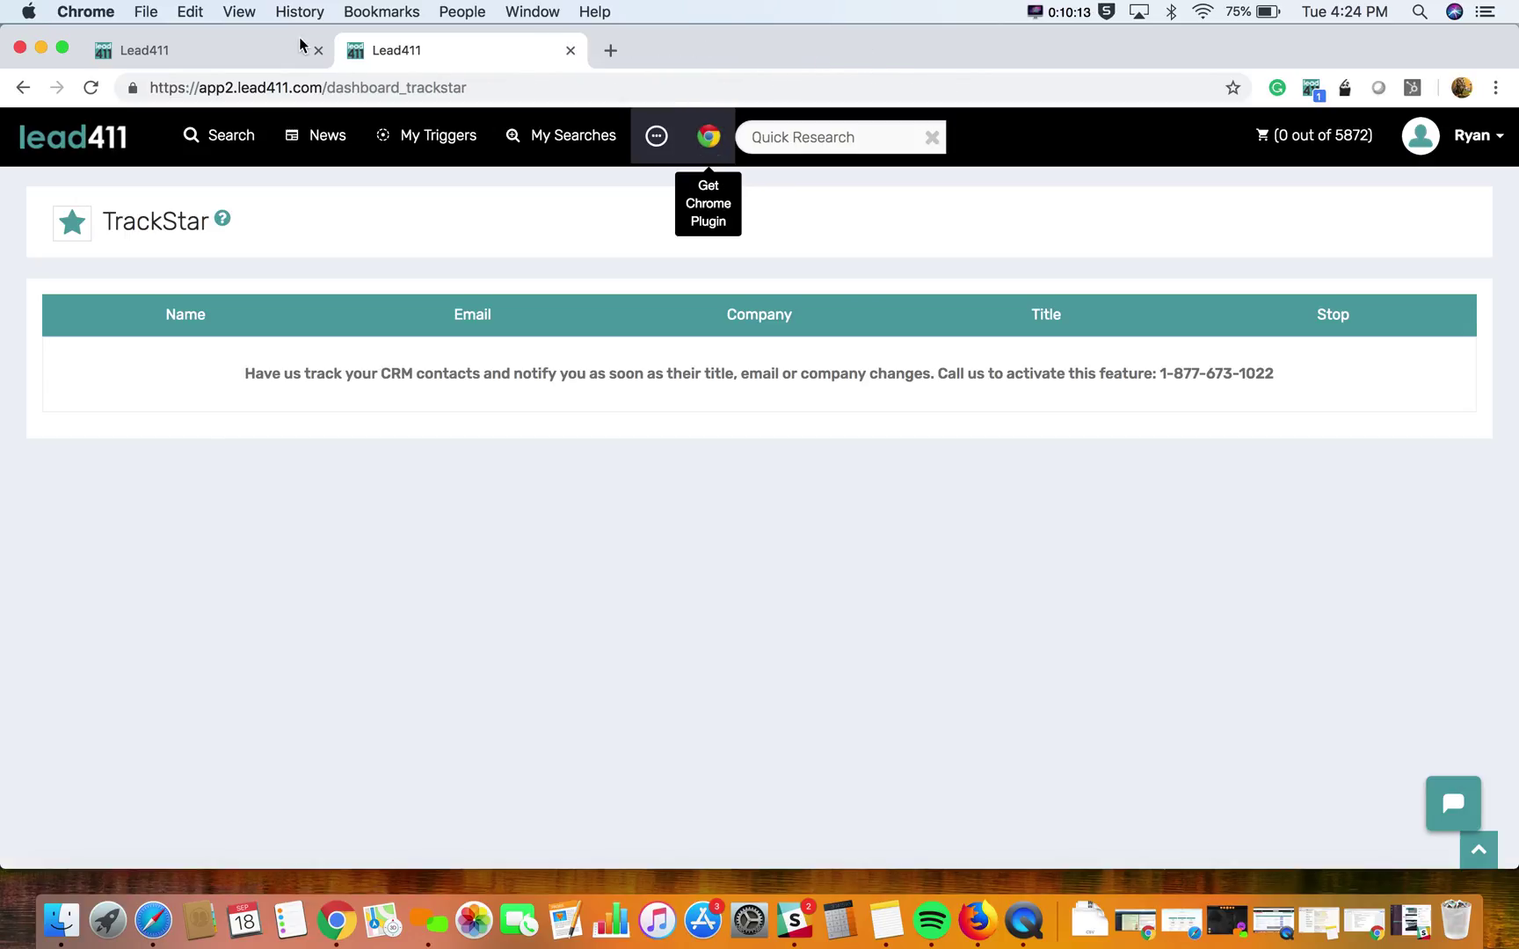
# Step: Return to the search results and open the LinkedIn profiles of the TeleTech, Molson Coors and first Arrow Electronics contacts in new tabs
pyautogui.click(246, 57)
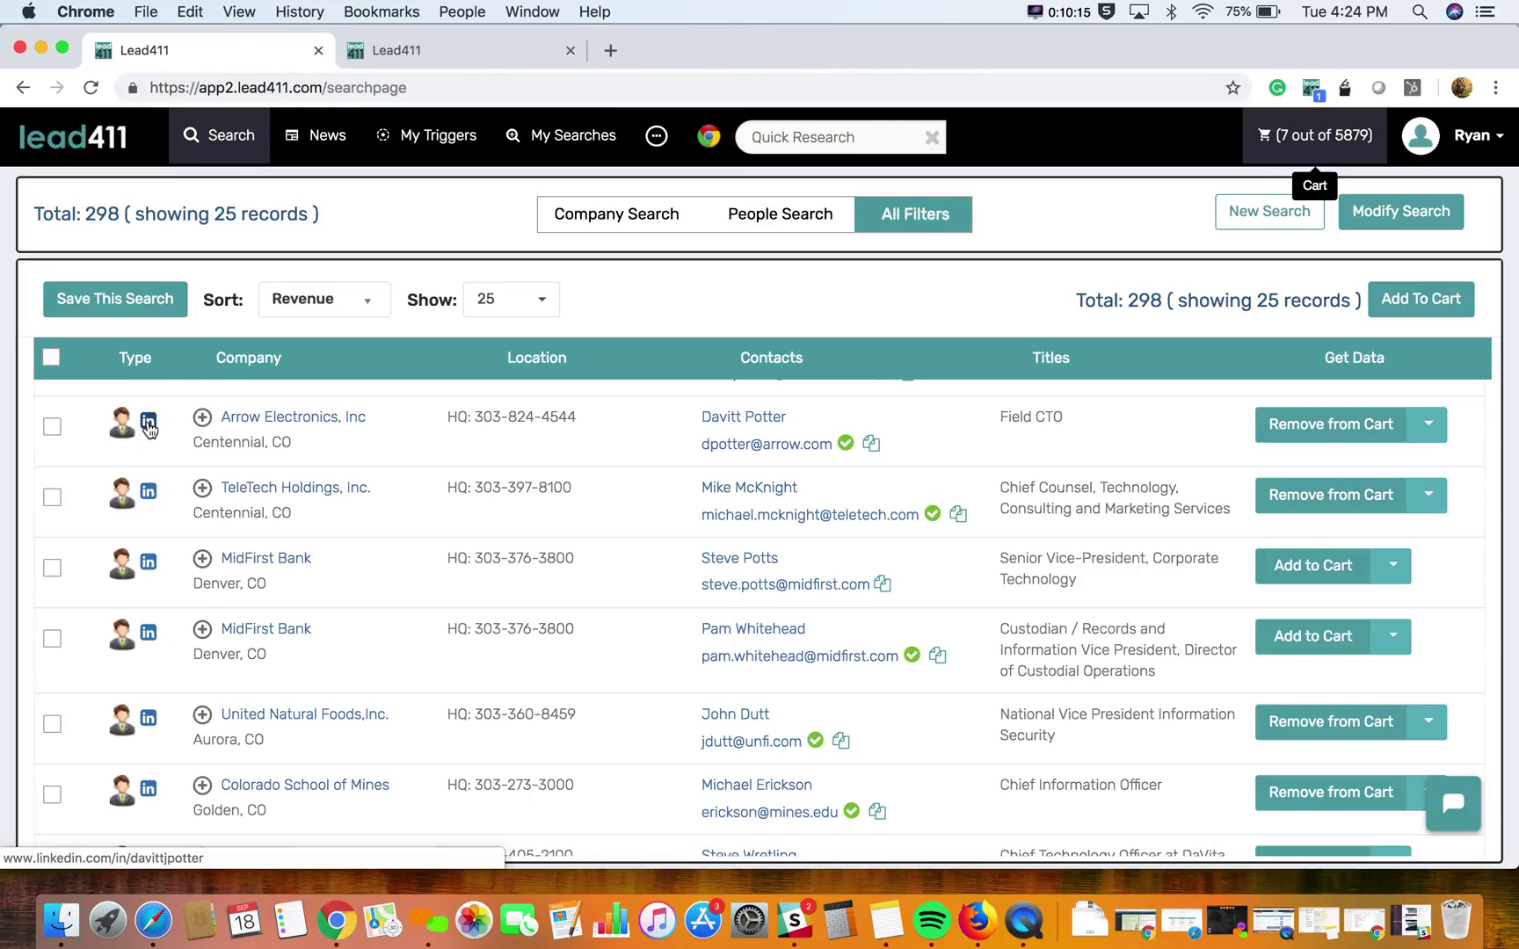
pyautogui.scroll(5, 207, 538)
pyautogui.scroll(10, 206, 537)
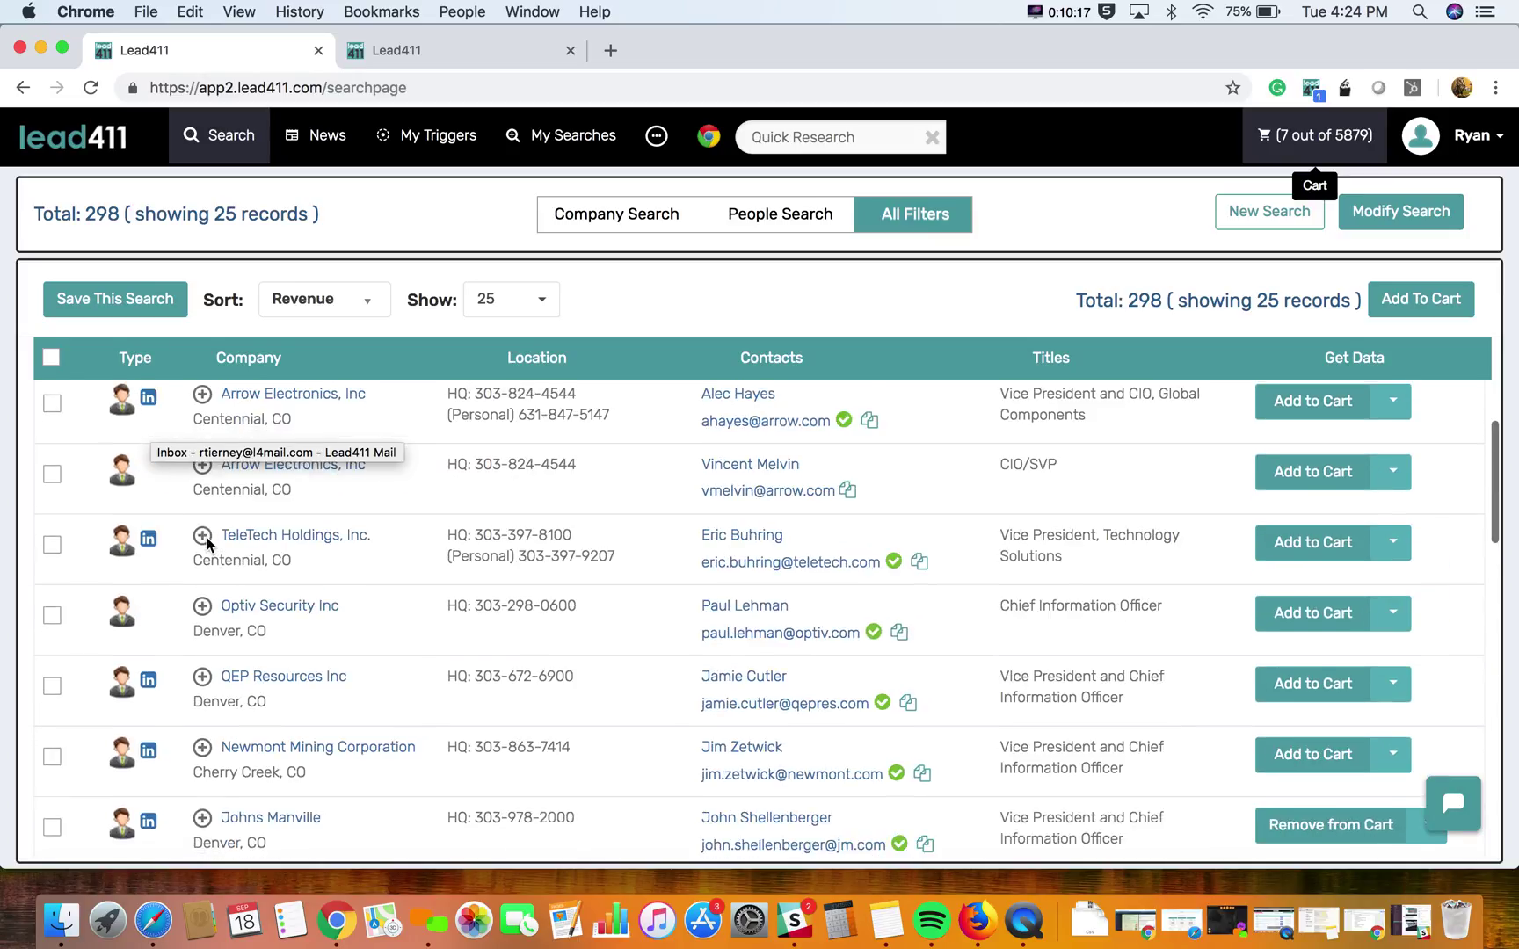
pyautogui.keyDown('super'); pyautogui.click(145, 690); pyautogui.keyUp('super')
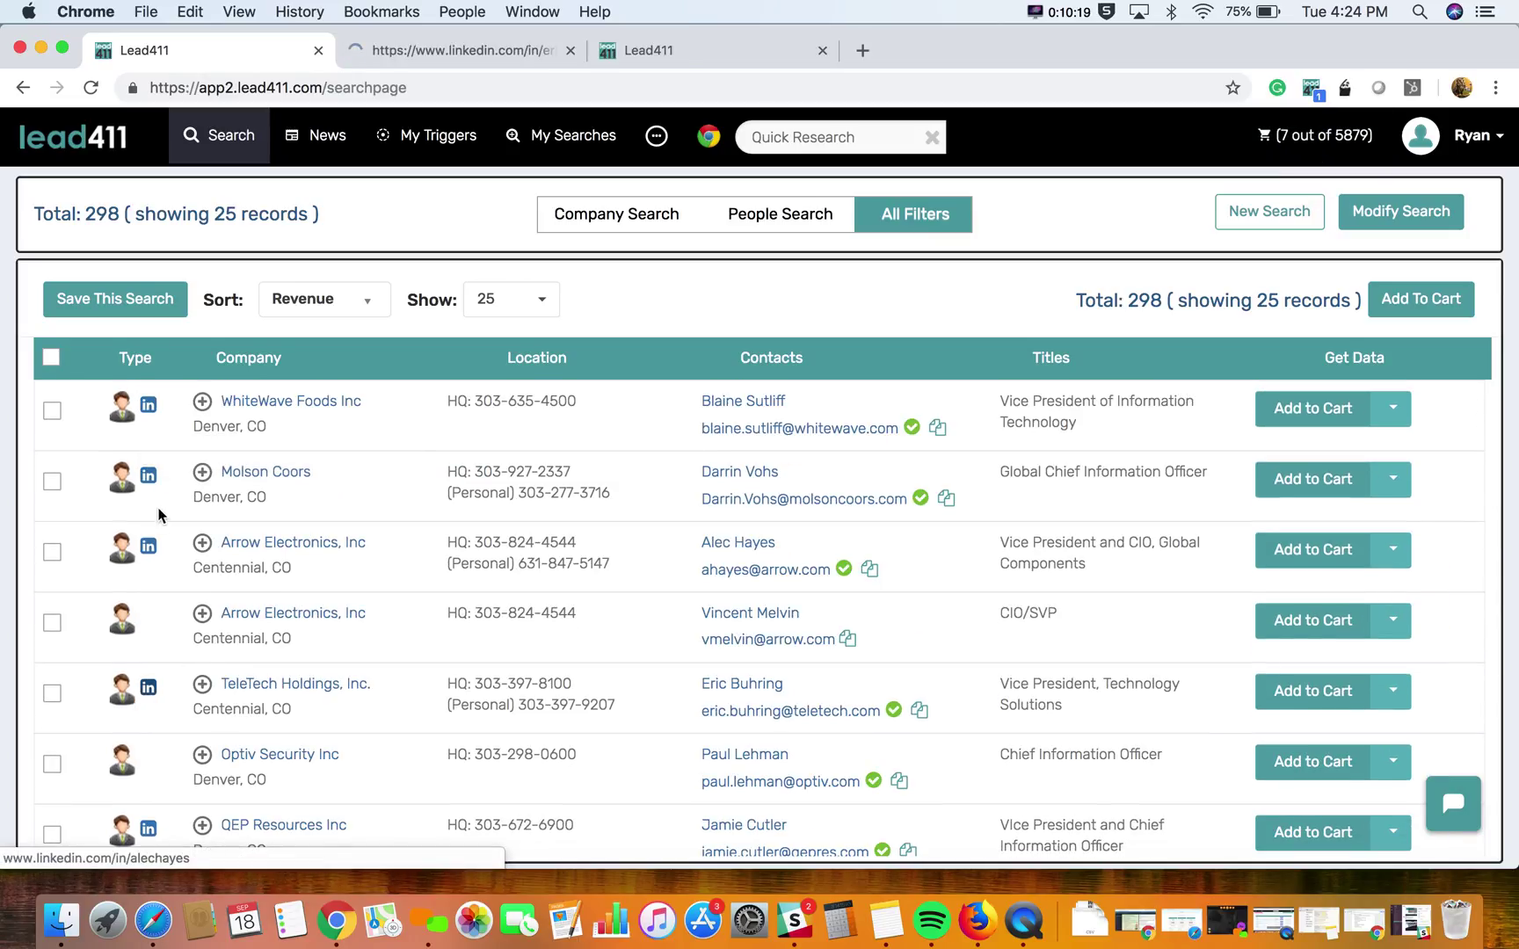
pyautogui.keyDown('super'); pyautogui.click(152, 480); pyautogui.keyUp('super')
pyautogui.keyDown('super'); pyautogui.click(148, 545); pyautogui.keyUp('super')
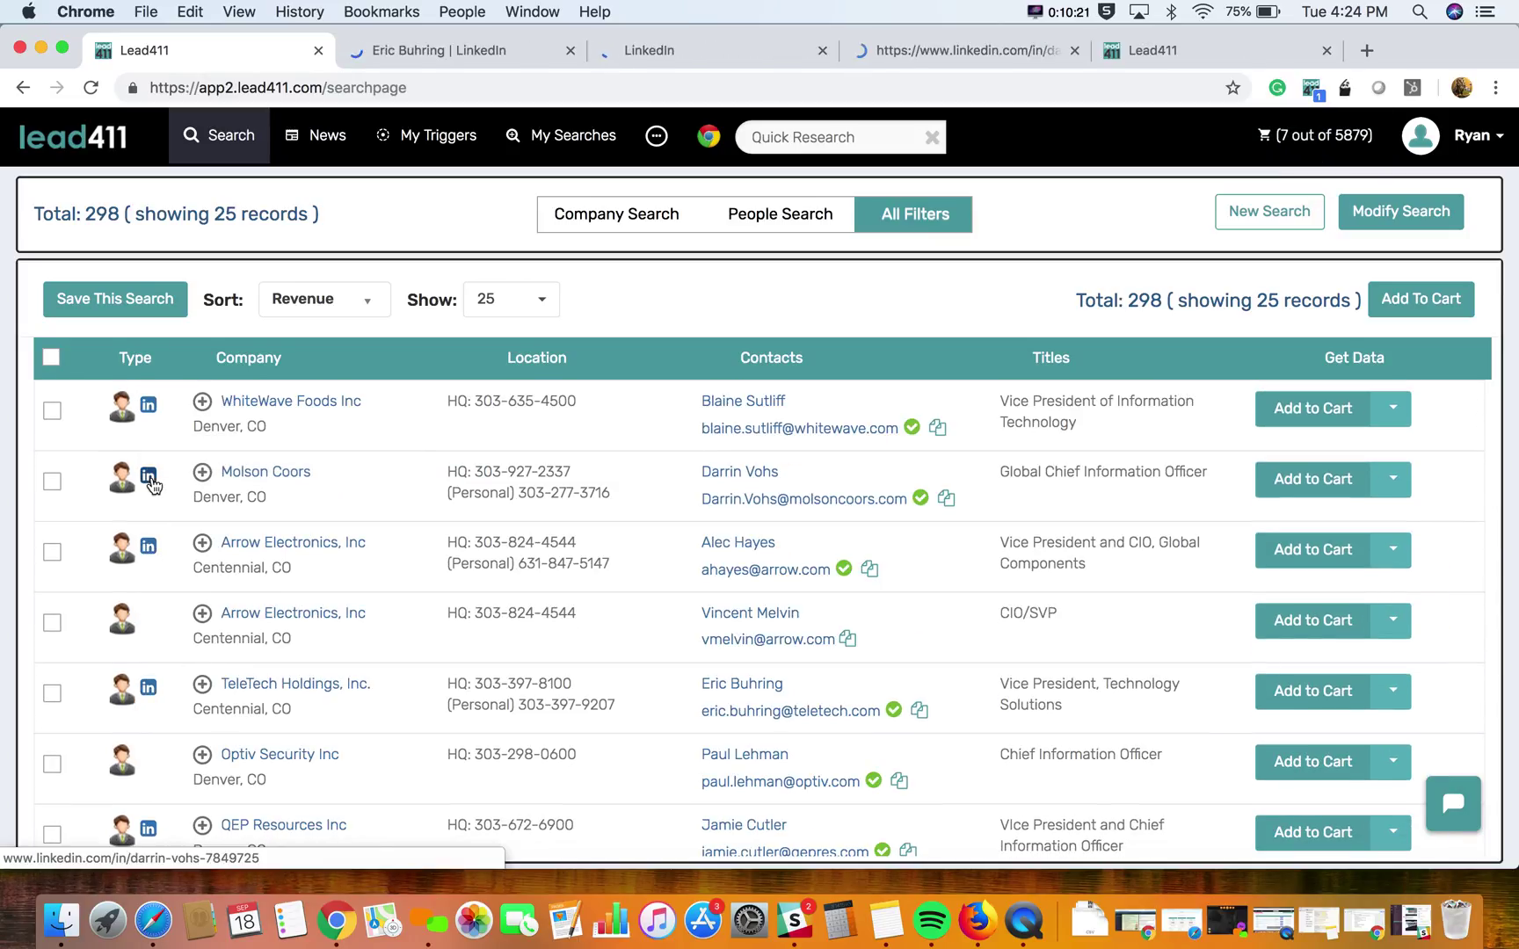
# Step: Reveal the Lead411 phone details for the TeleTech contact and the first People Also Viewed profile on LinkedIn, and close that profile
pyautogui.click(467, 55)
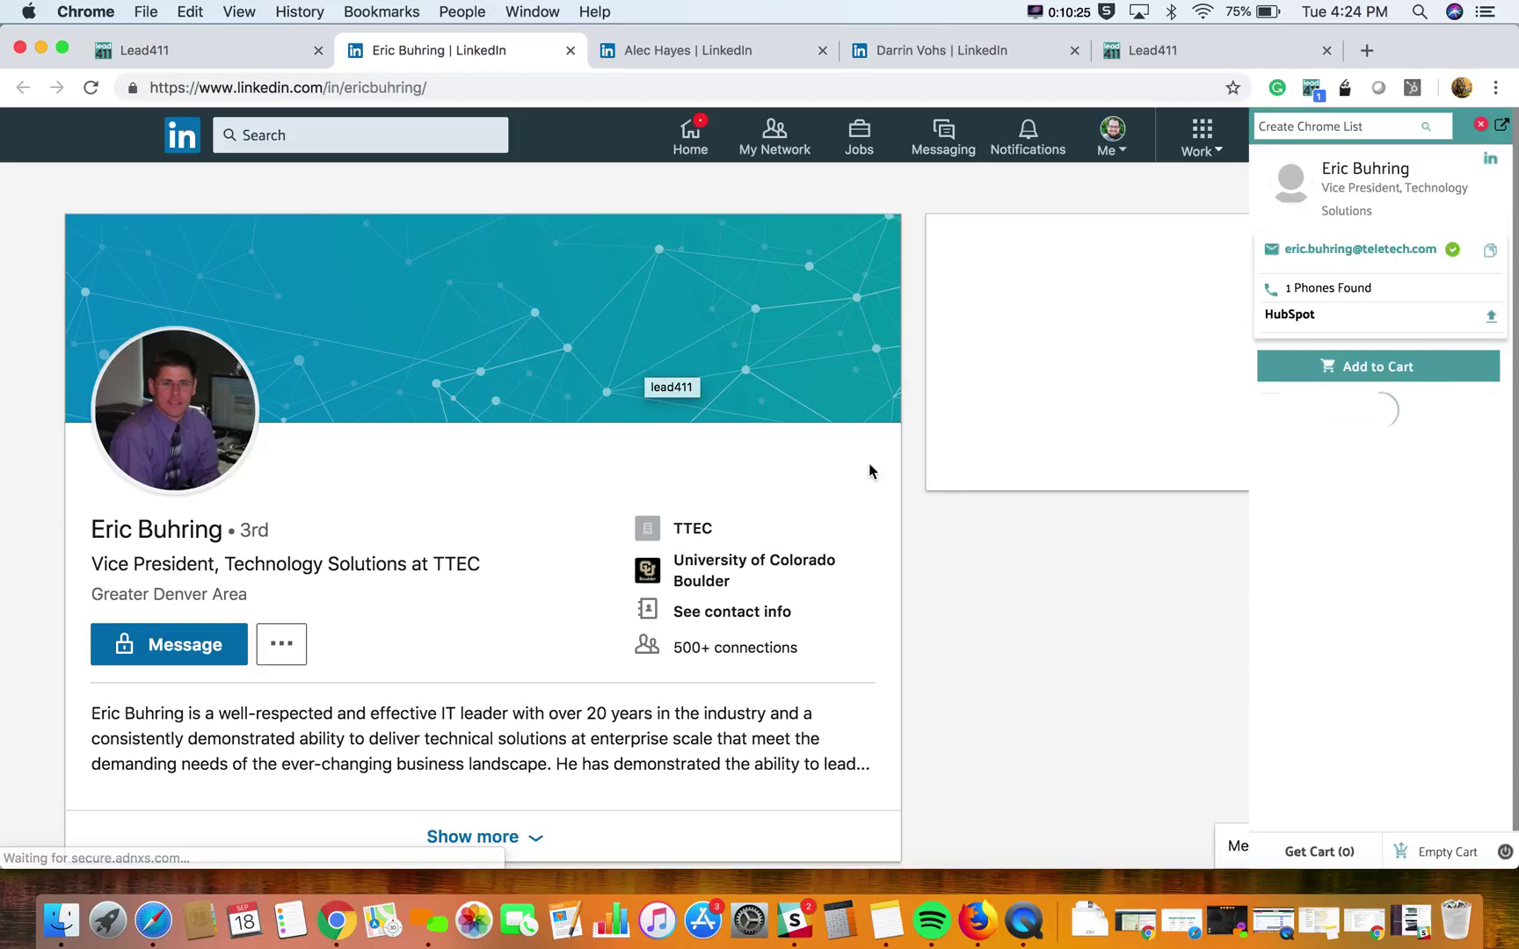
pyautogui.click(1313, 290)
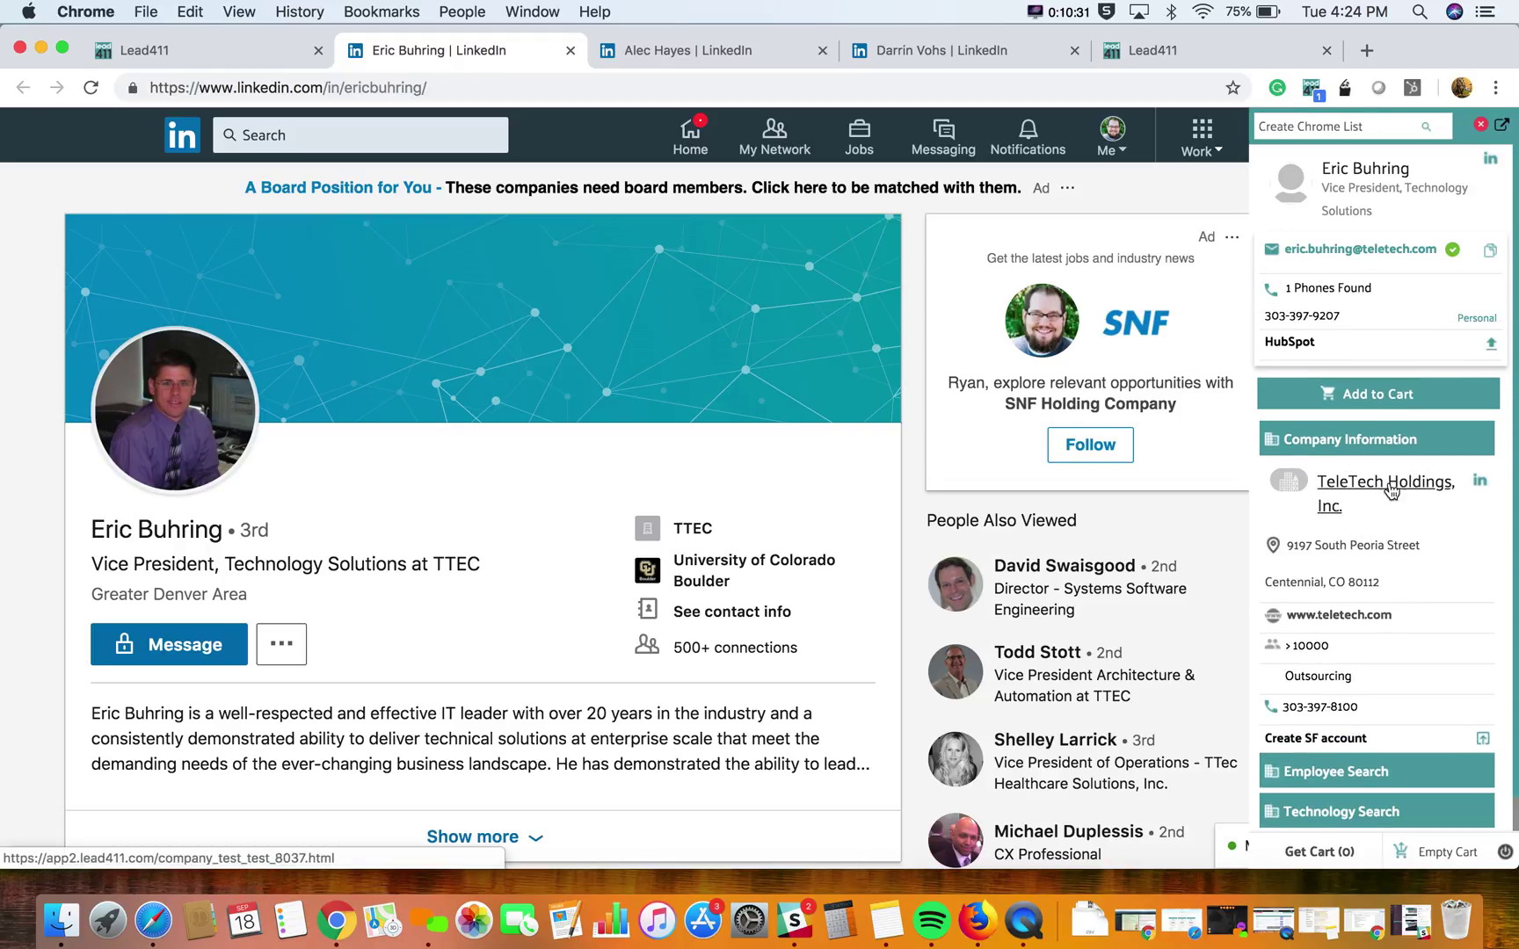
pyautogui.click(1059, 576)
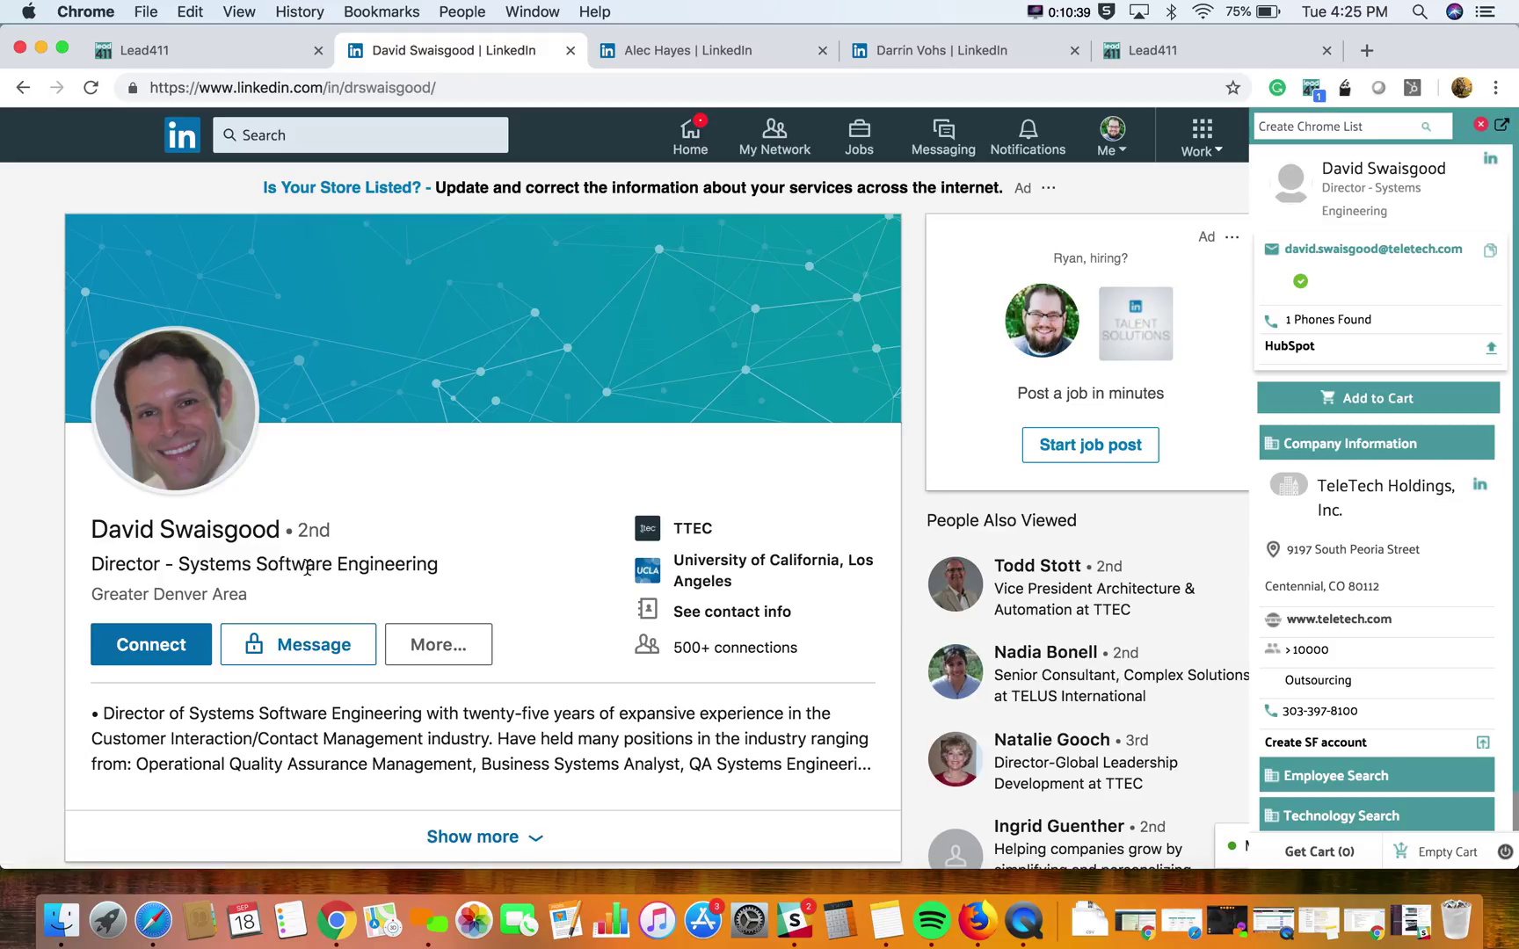
pyautogui.click(1346, 319)
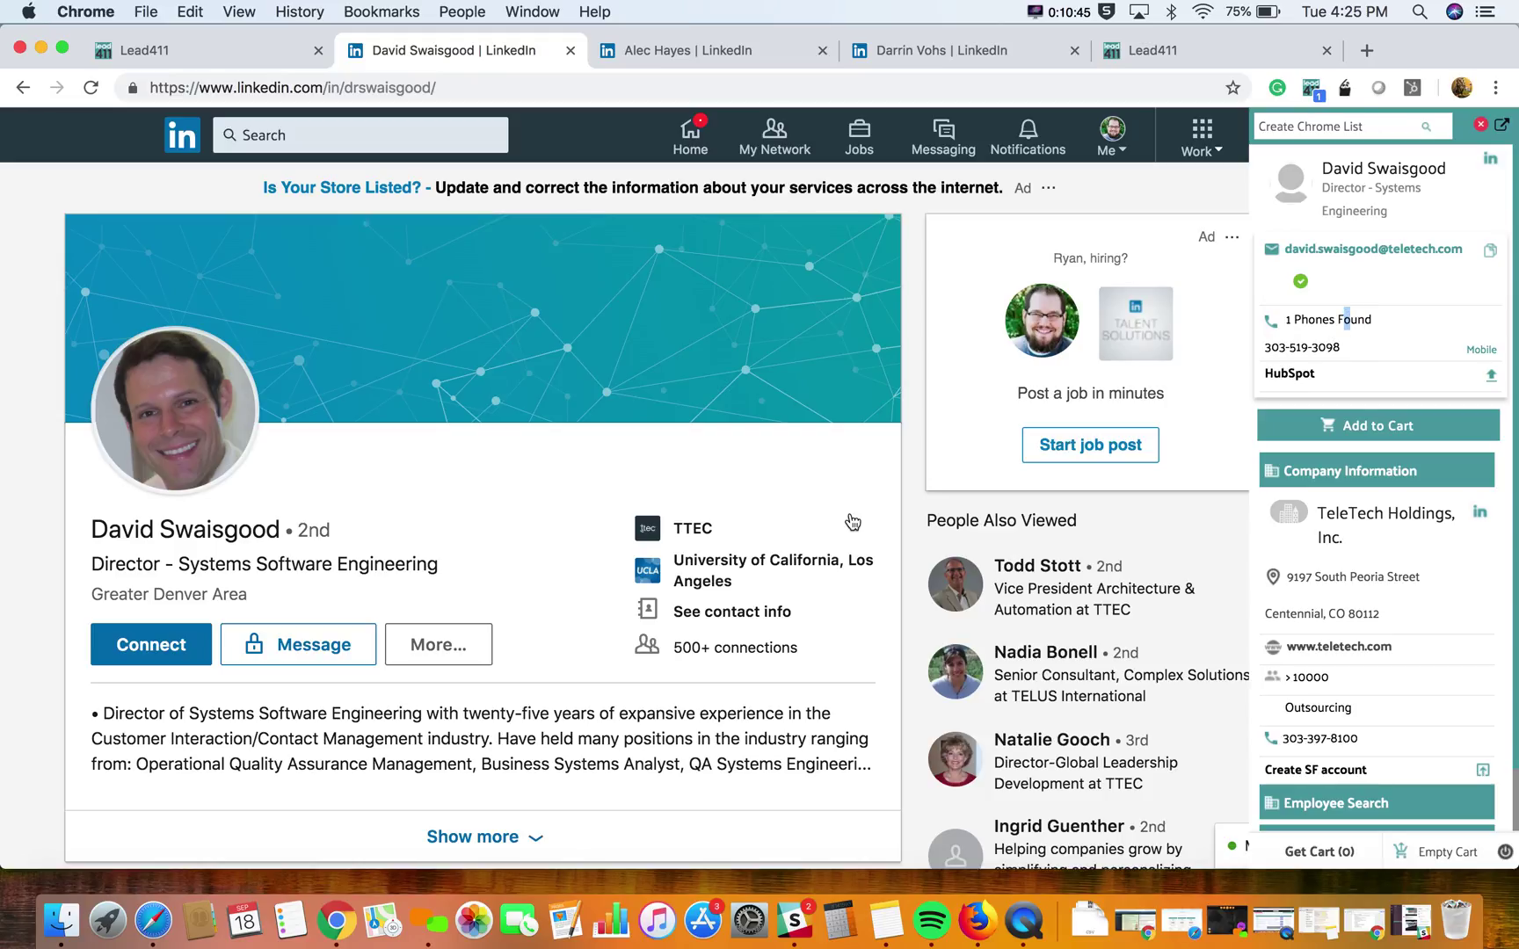
pyautogui.click(571, 51)
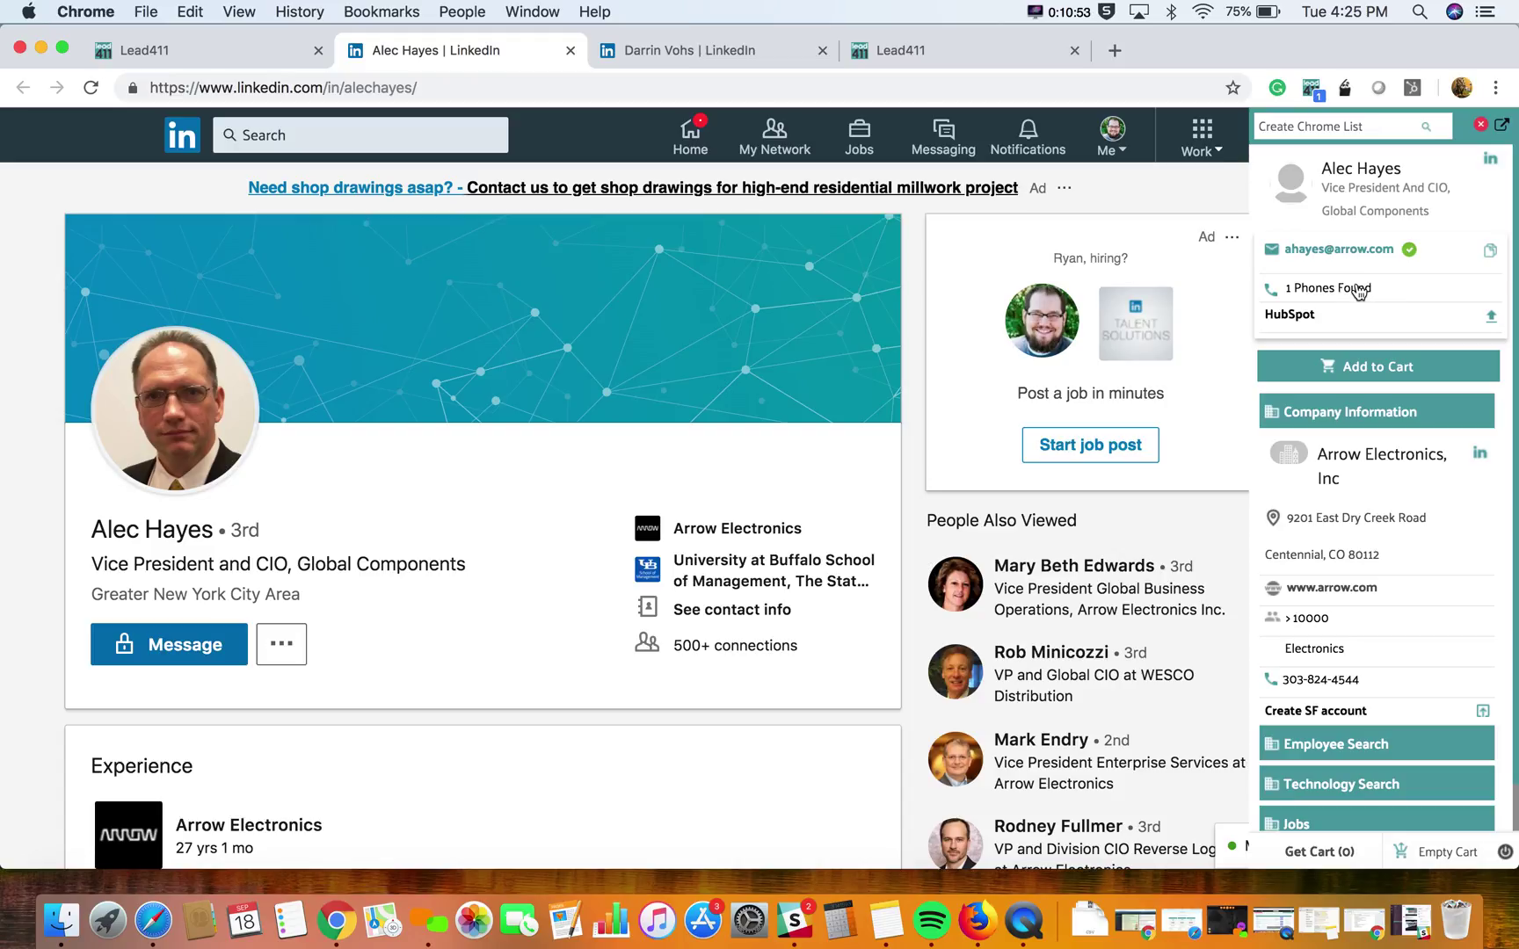
# Step: Visit the arrow.com website from the Lead411 extension and open Arrow Electronics' Lead411 company page from its extension record
pyautogui.click(1339, 588)
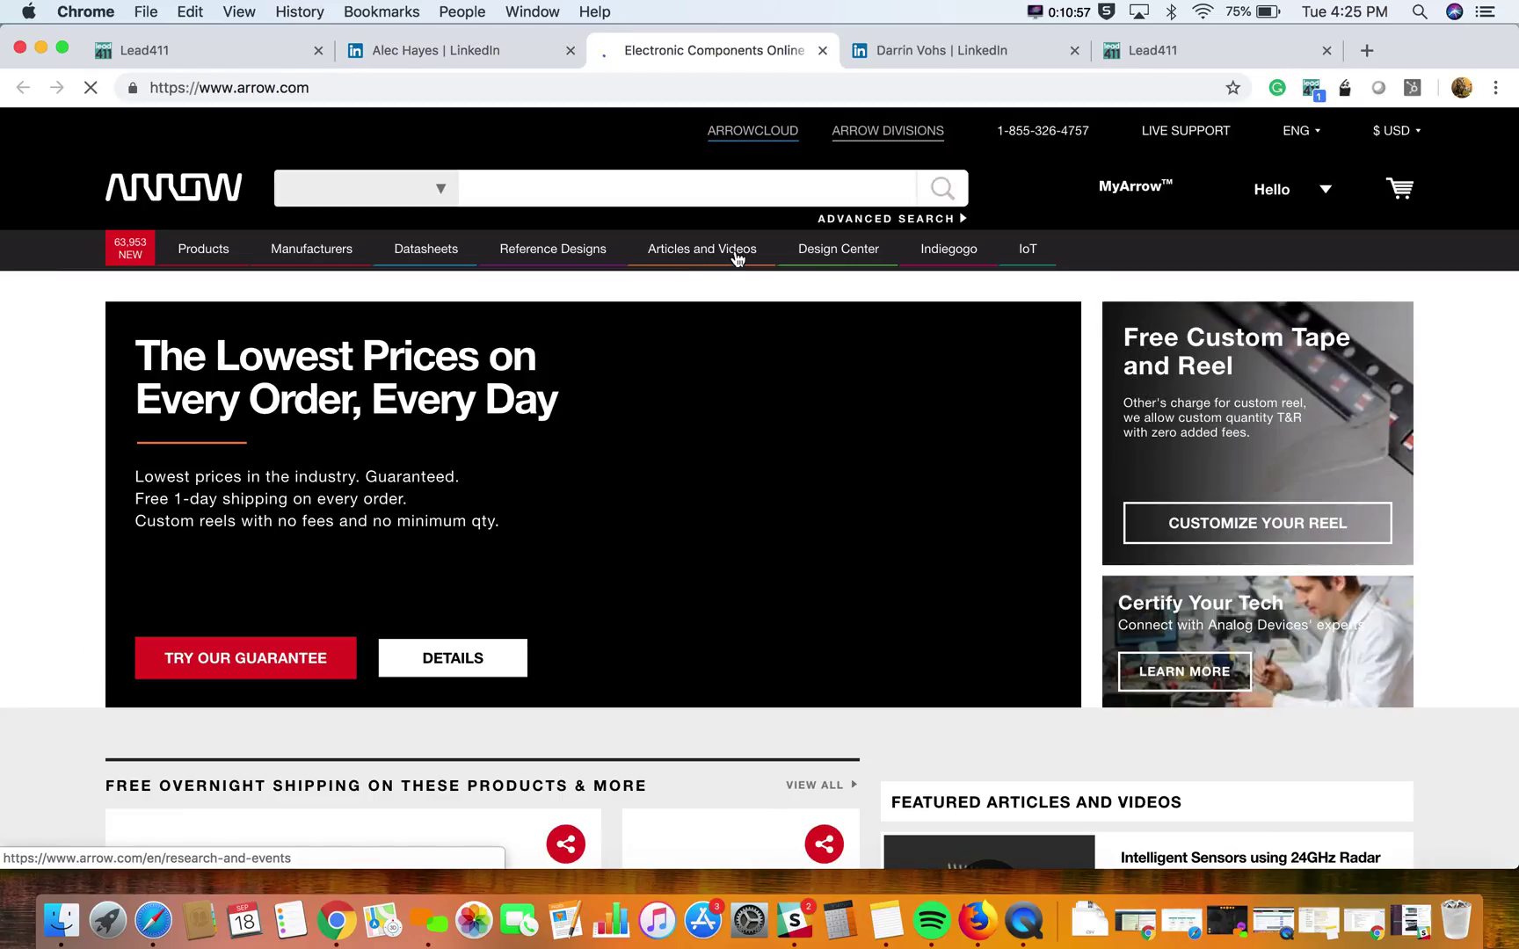
pyautogui.click(1311, 88)
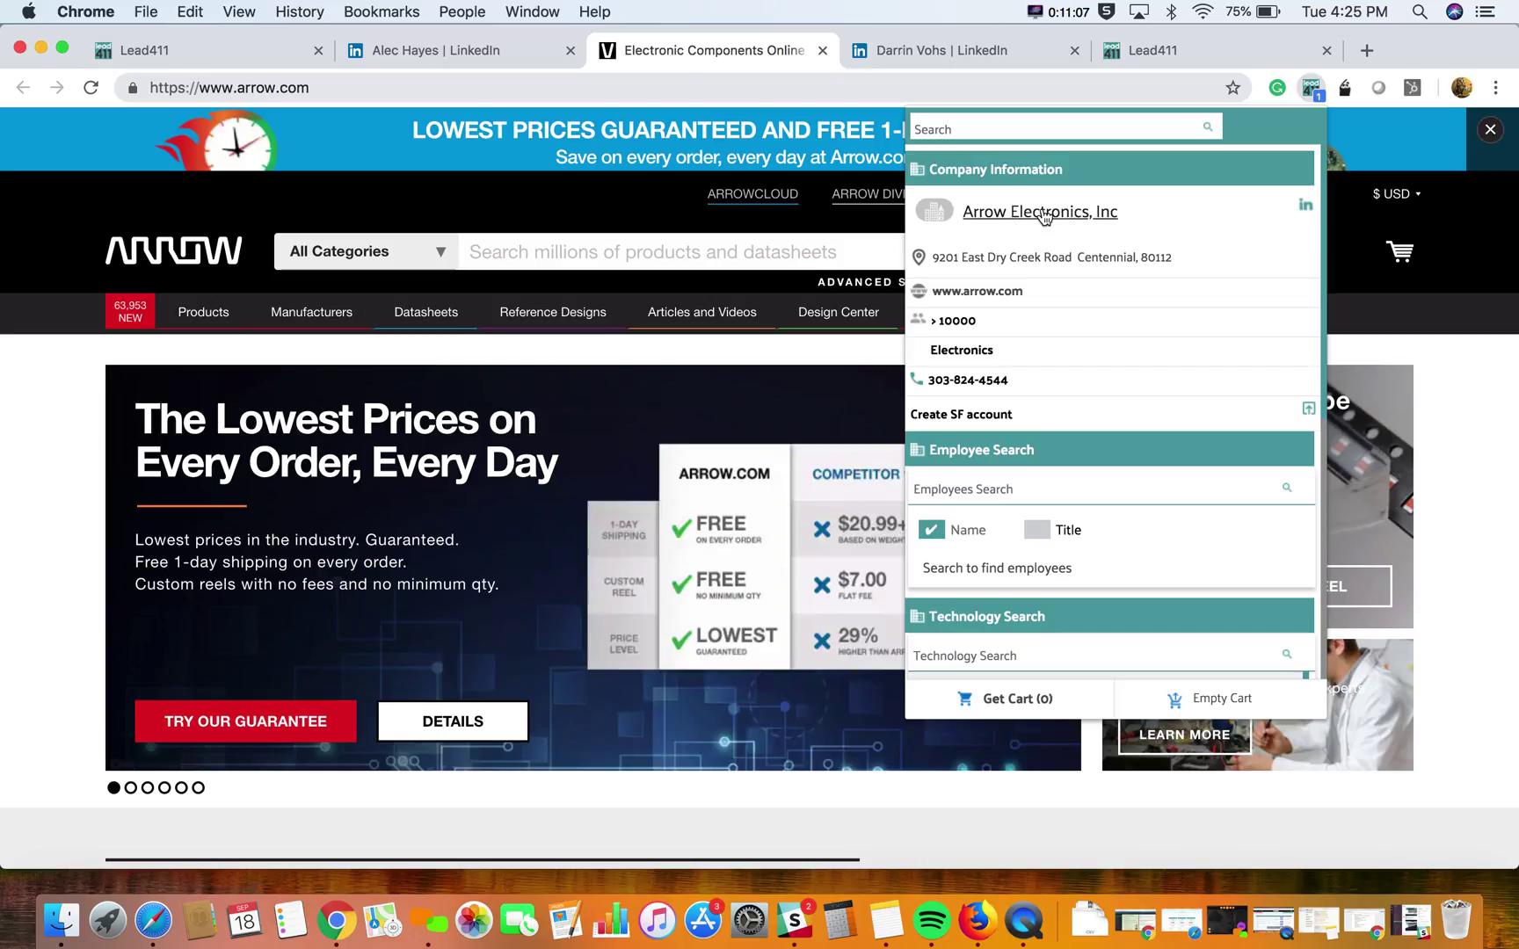
pyautogui.click(1043, 214)
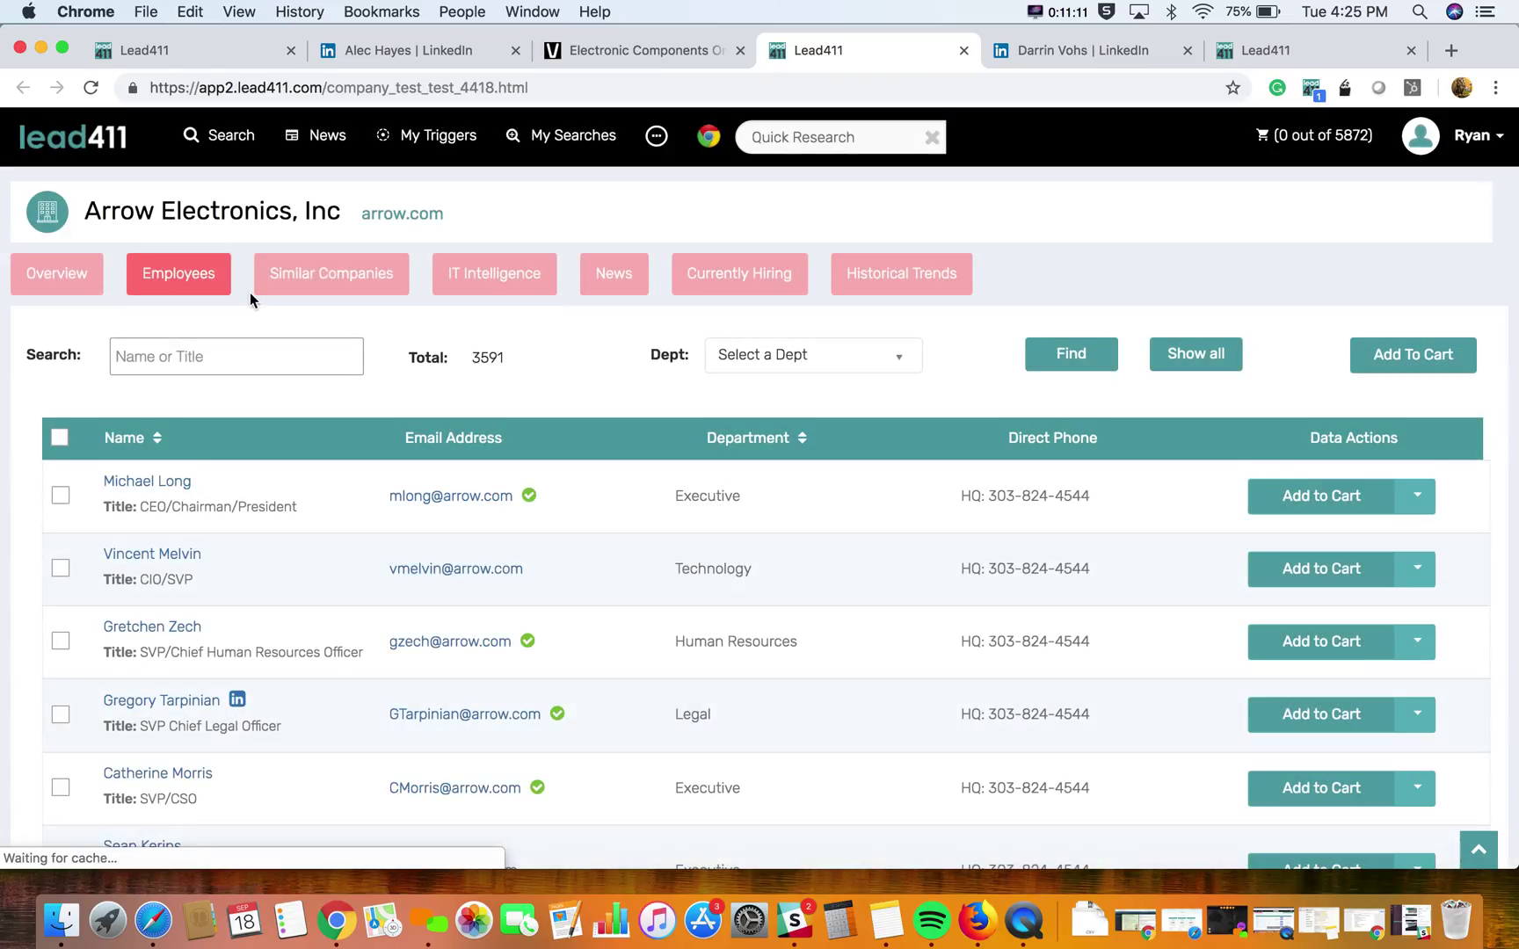
# Step: Browse Arrow Electronics' employee list, and review the biography and company details in its overview
pyautogui.scroll(-3, 432, 581)
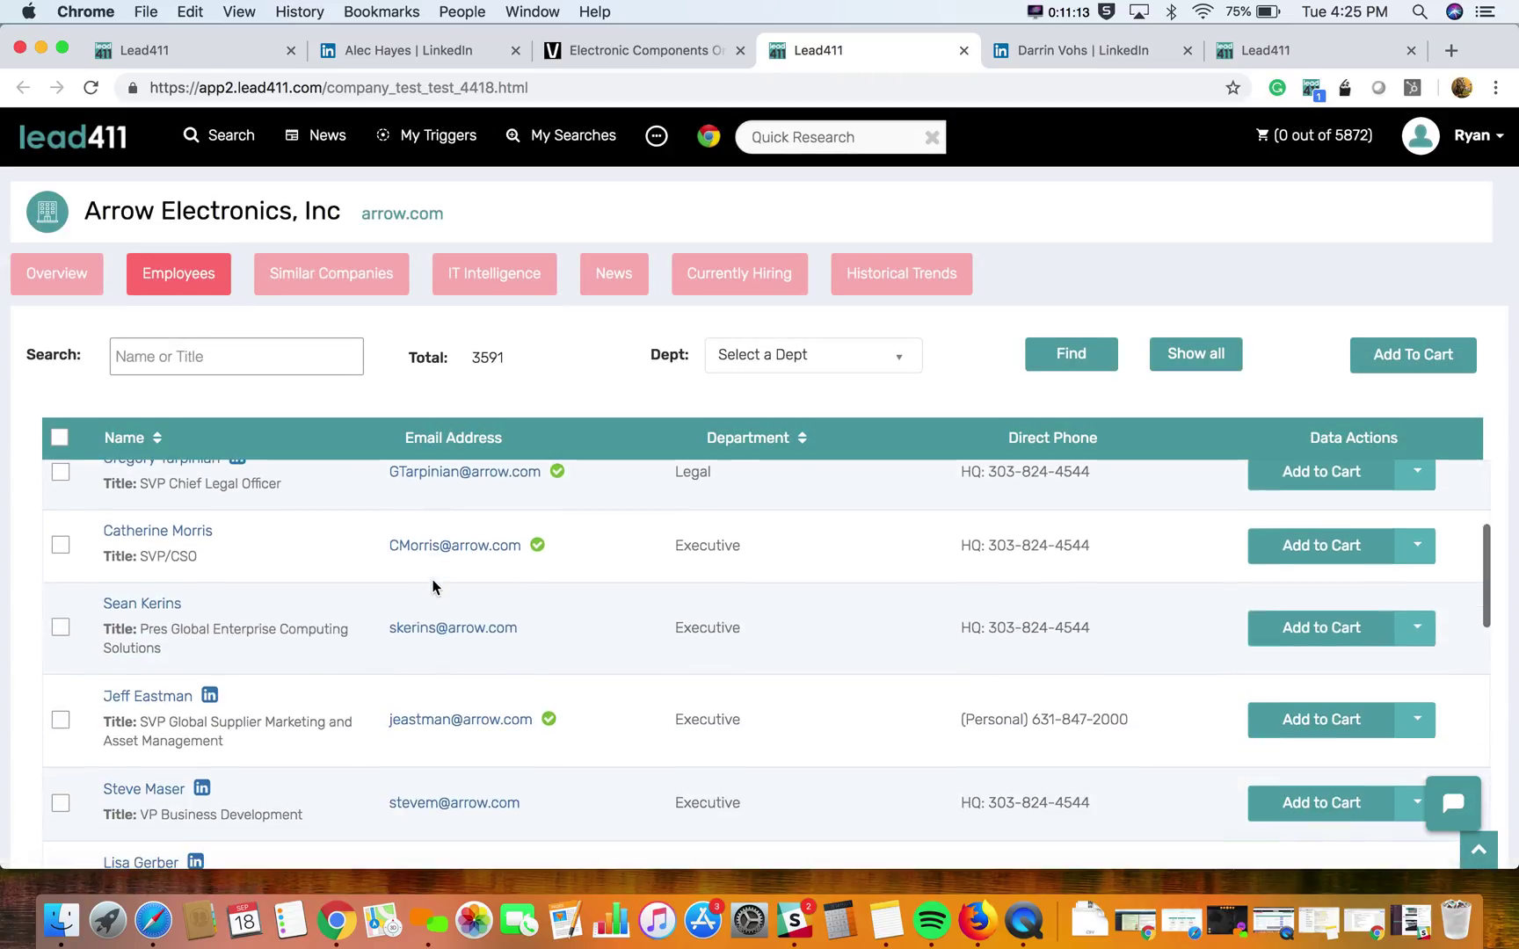
pyautogui.scroll(3, 431, 577)
pyautogui.click(229, 363)
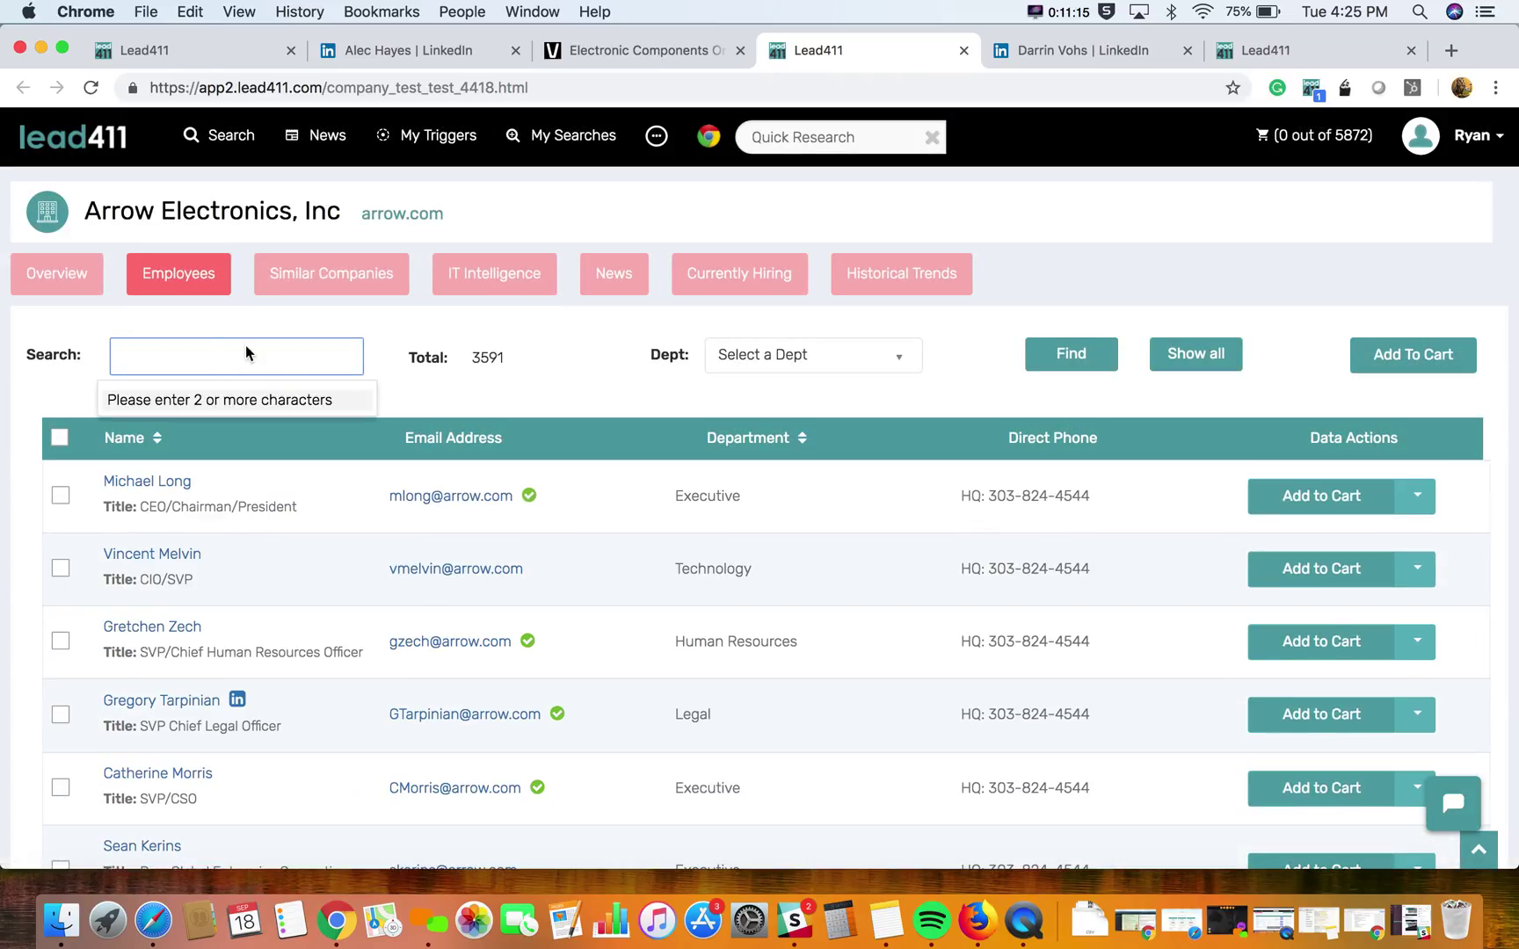
pyautogui.click(78, 287)
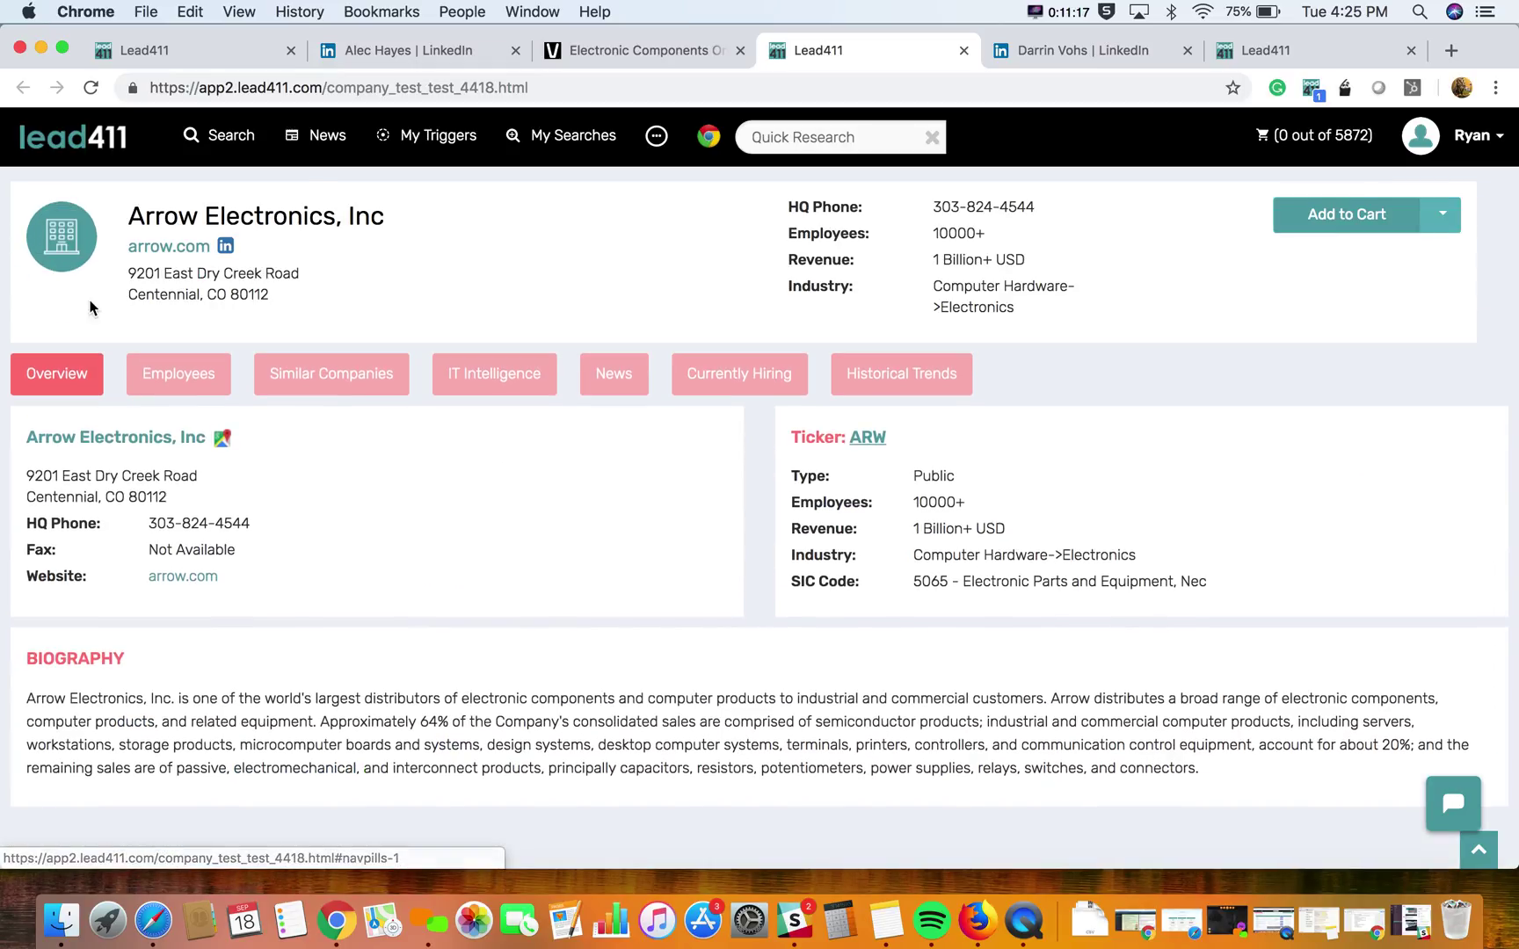
pyautogui.moveTo(579, 771); pyautogui.dragTo(387, 742)
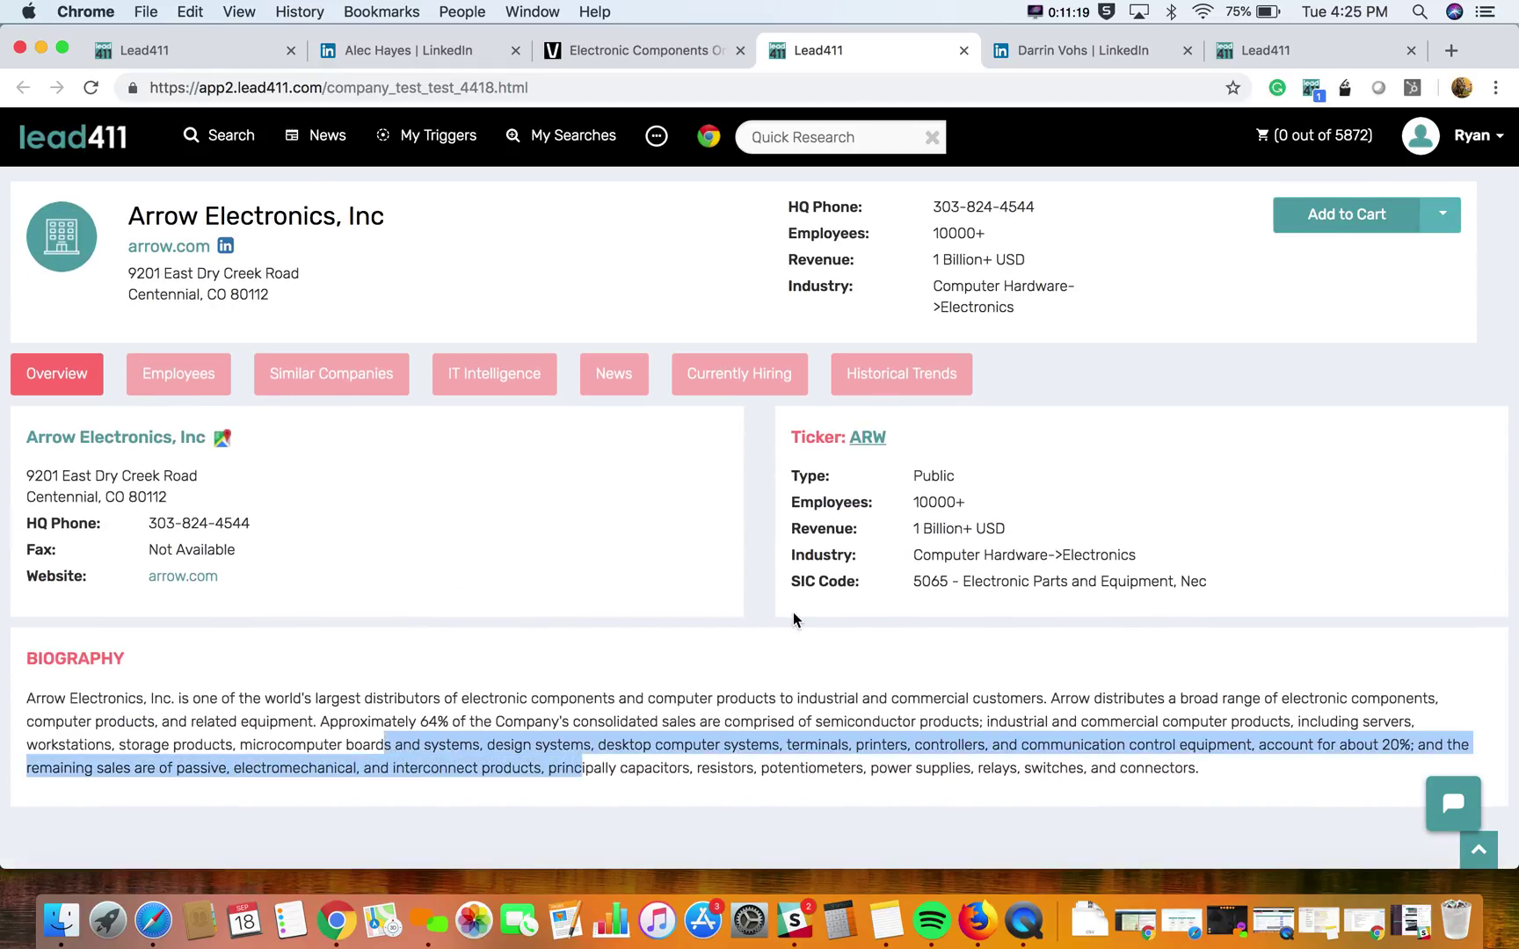
pyautogui.moveTo(1005, 565); pyautogui.dragTo(802, 499)
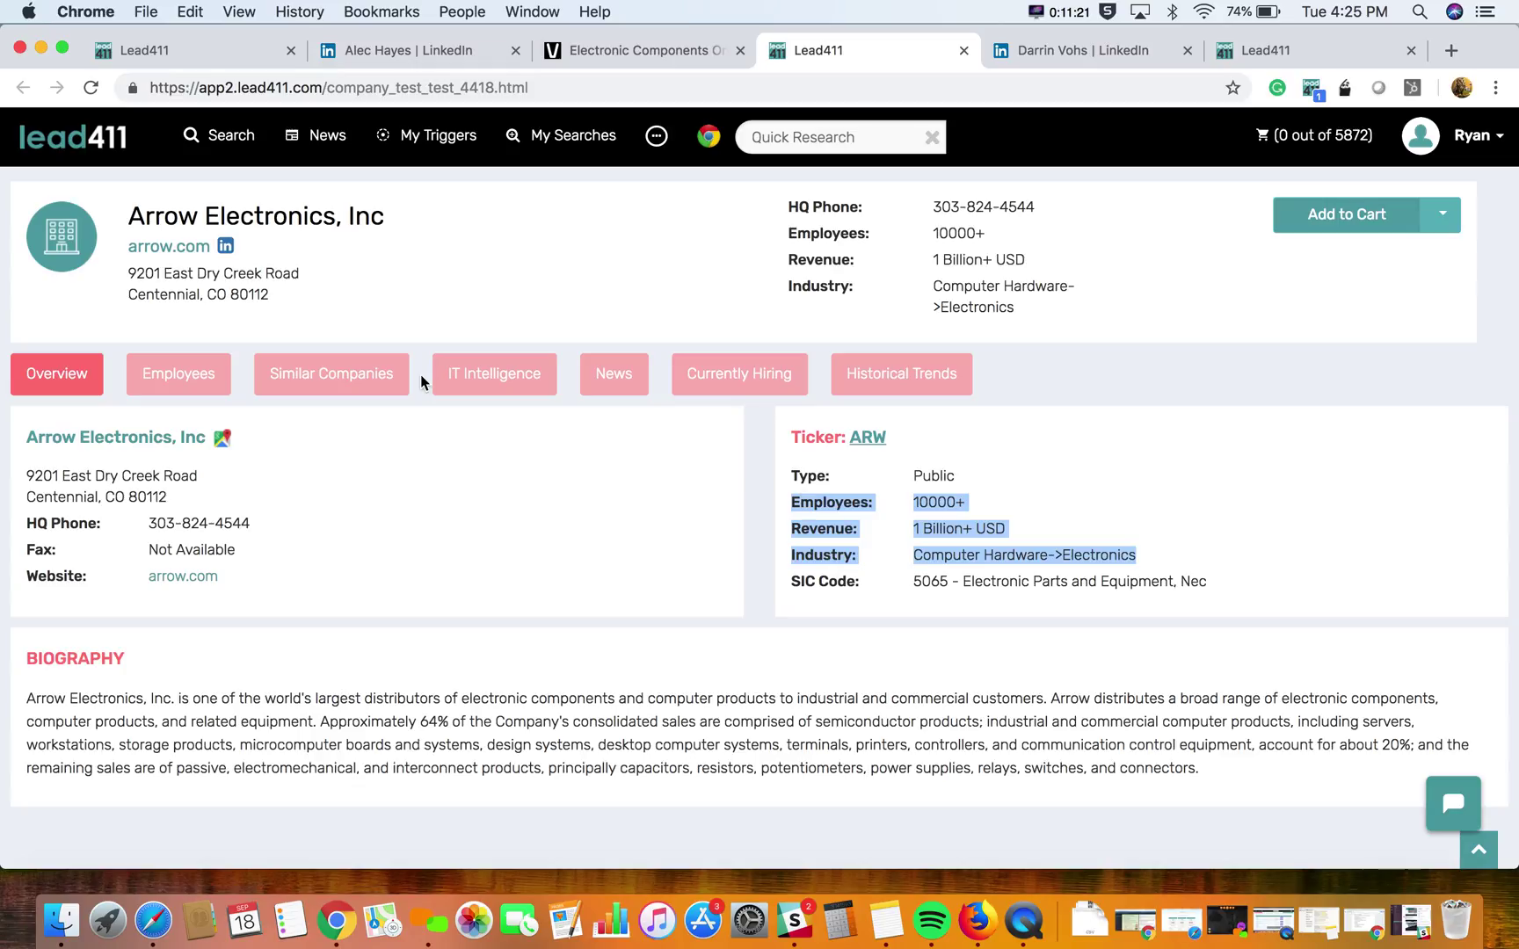
# Step: Browse Arrow Electronics' similar companies and its IT Intelligence list of technologies used internally
pyautogui.click(383, 380)
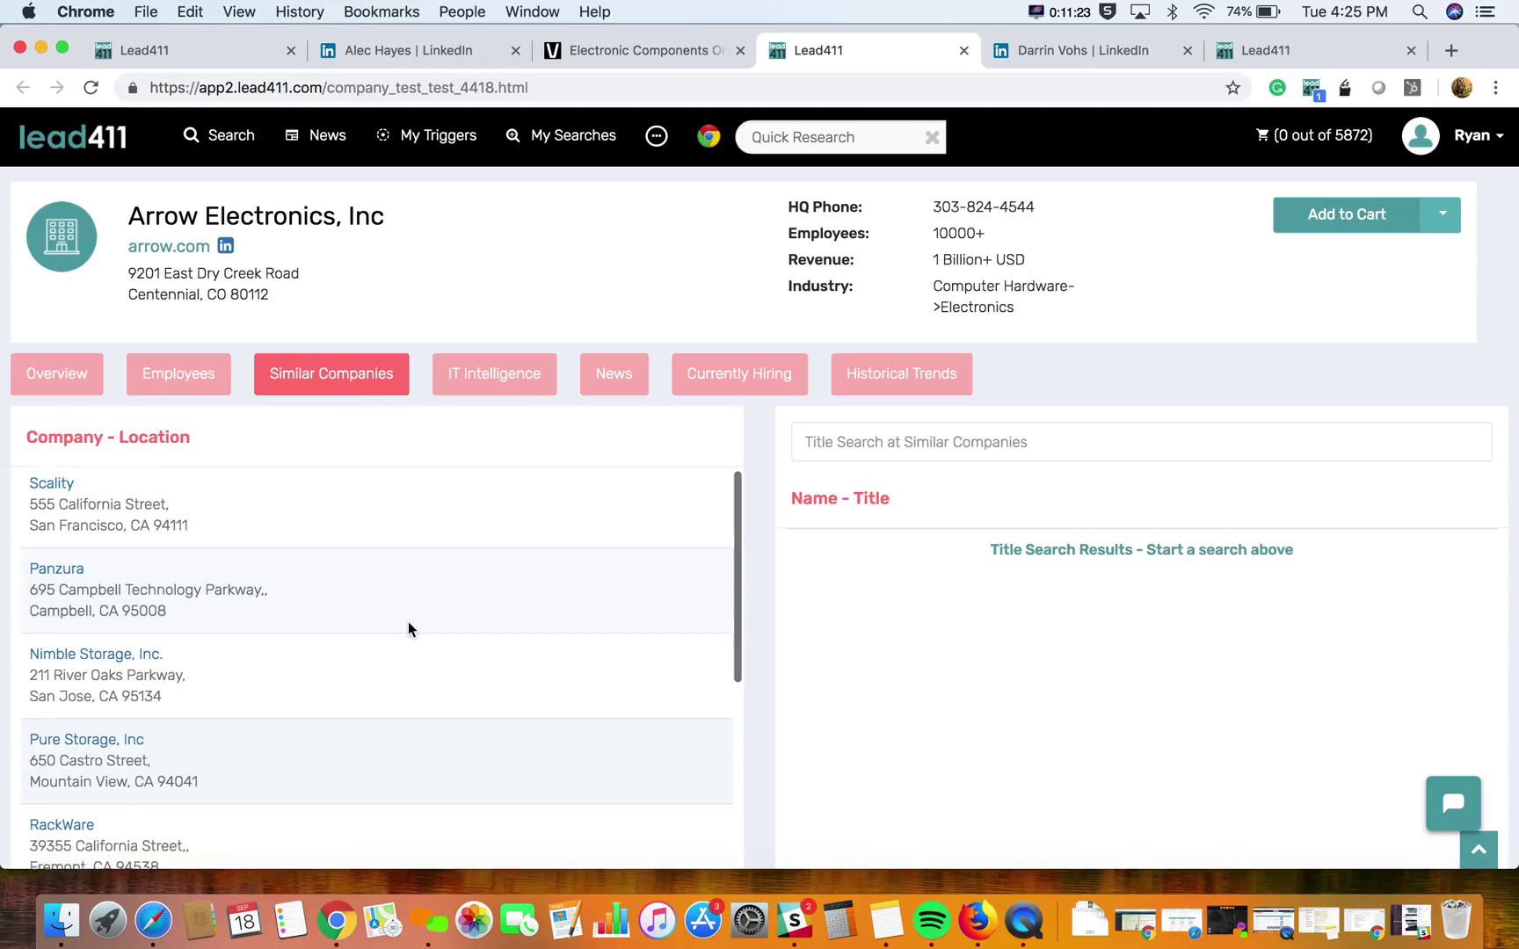
pyautogui.scroll(-3, 408, 624)
pyautogui.scroll(3, 421, 597)
pyautogui.click(519, 393)
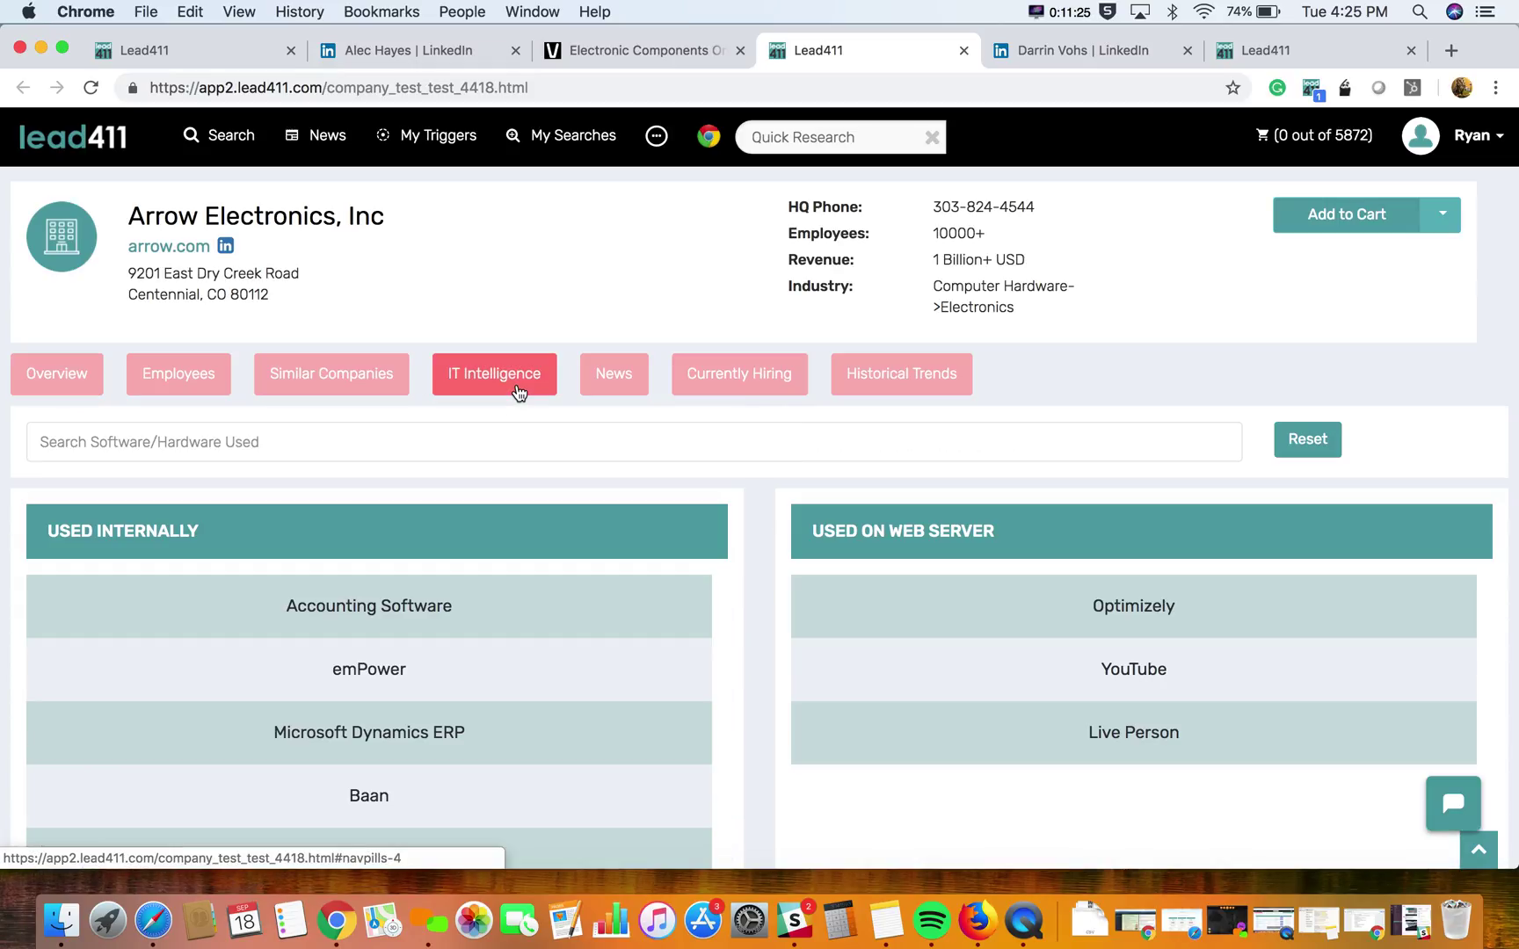
pyautogui.scroll(-4, 753, 613)
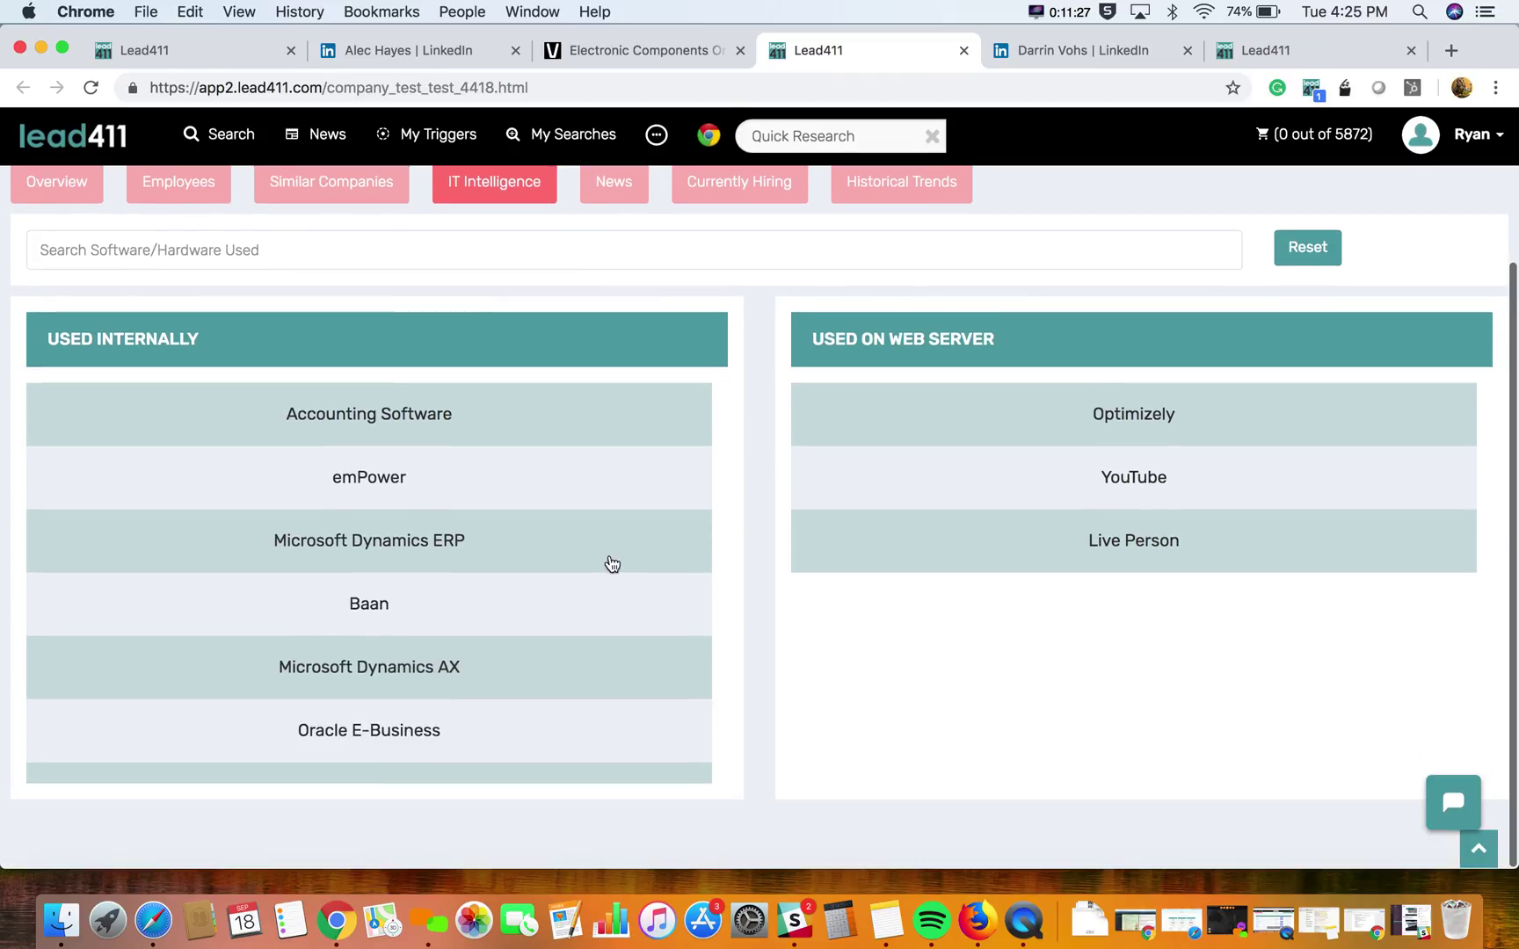
pyautogui.scroll(-1, 606, 560)
pyautogui.scroll(-6, 598, 554)
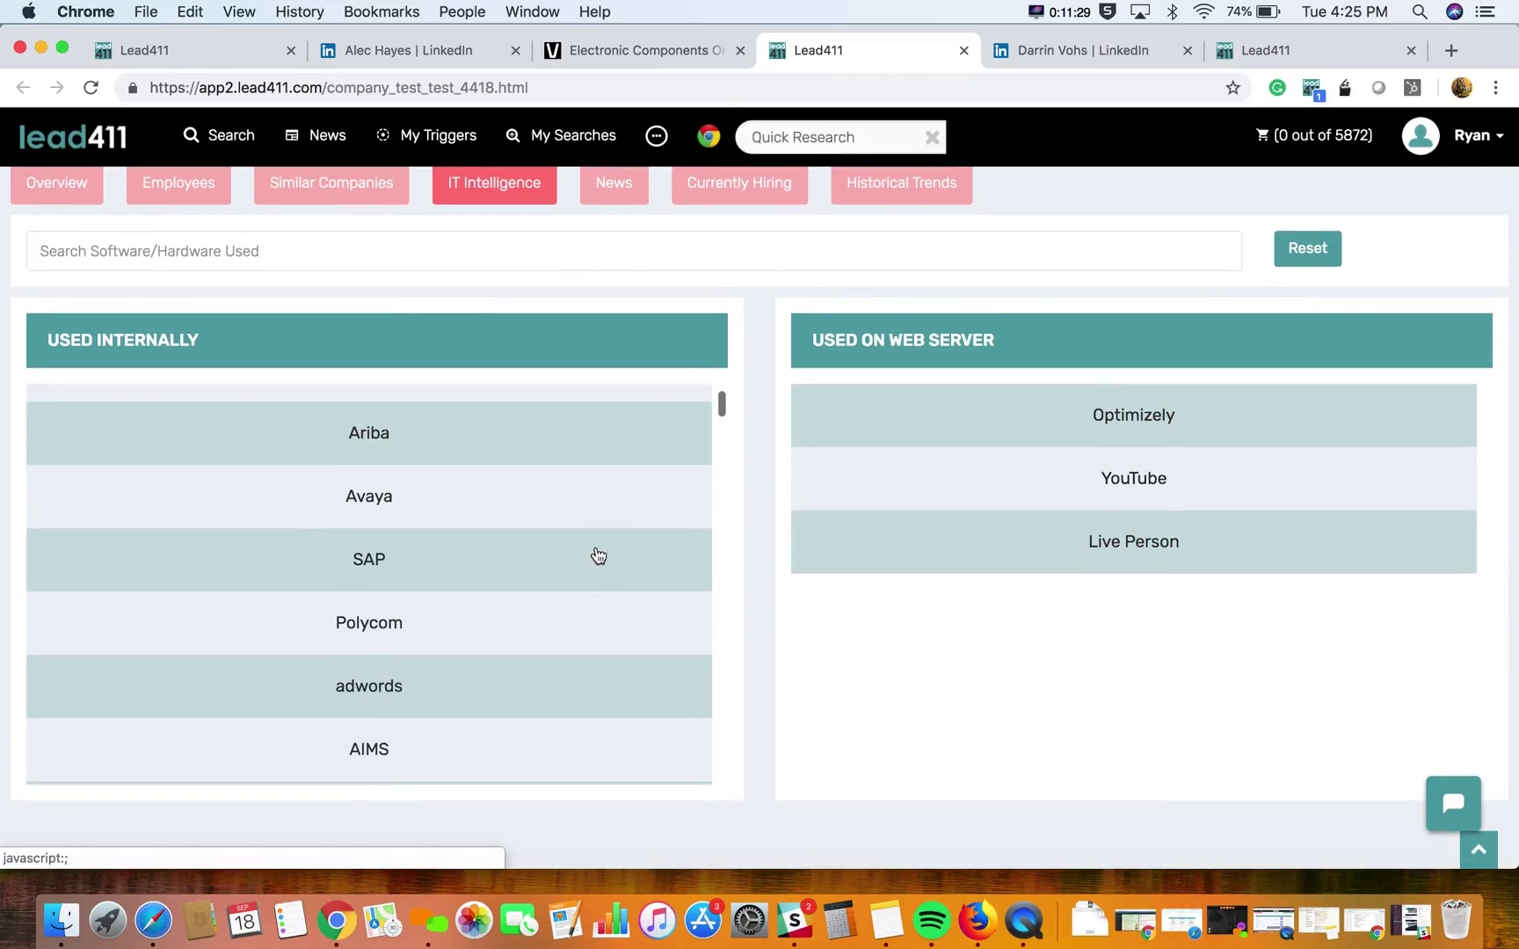
# Step: Page through Arrow Electronics' company news items and read the background text beside them
pyautogui.click(623, 195)
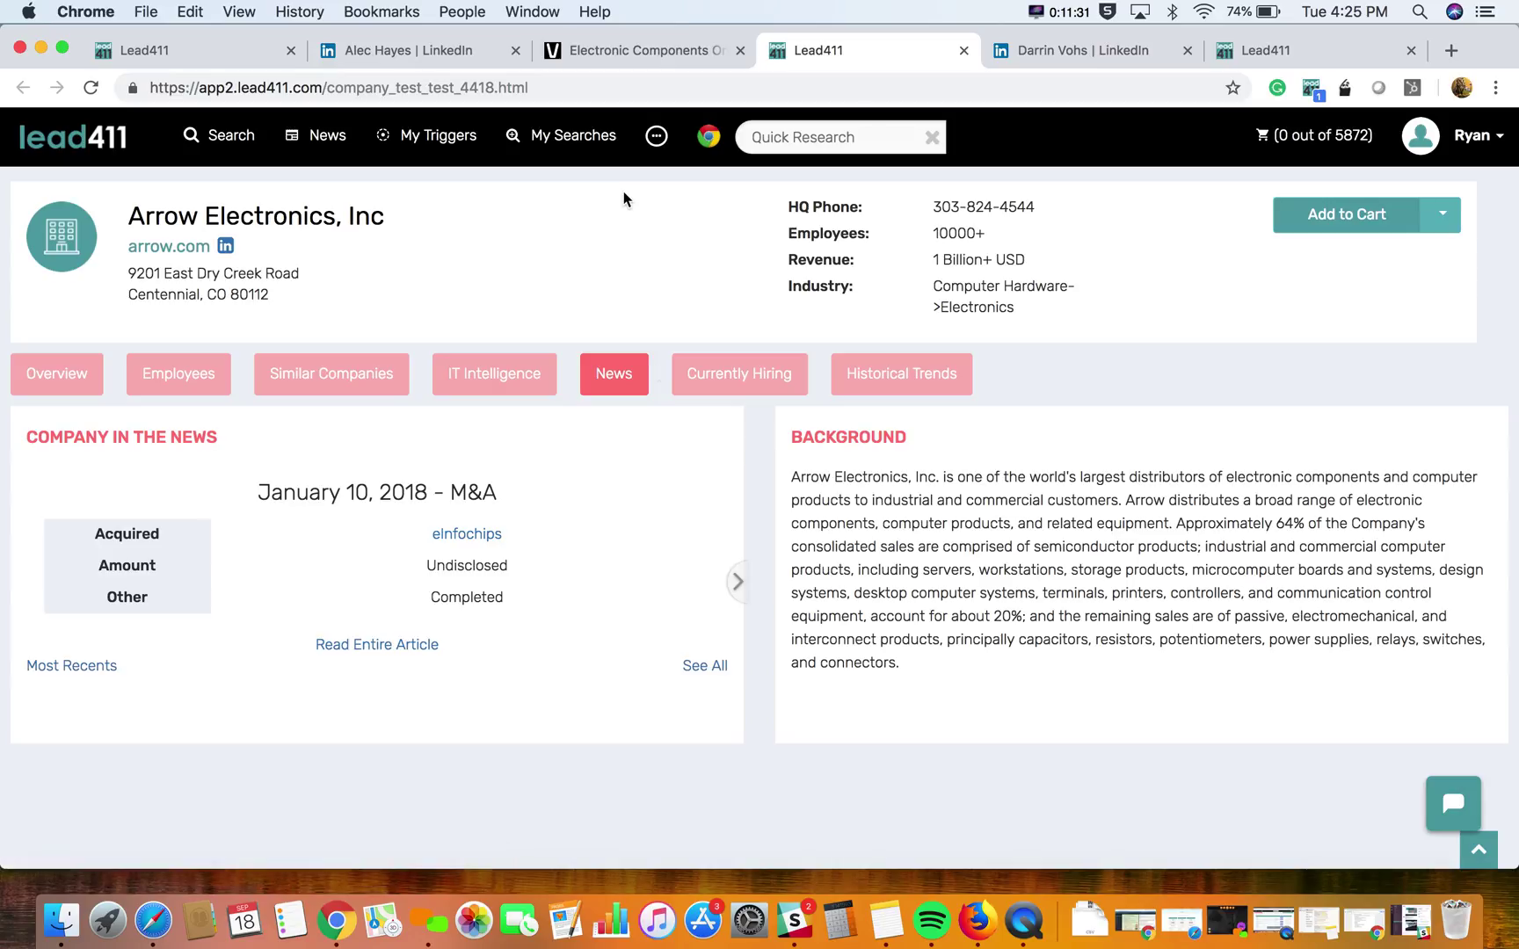
pyautogui.click(738, 584)
pyautogui.click(738, 584)
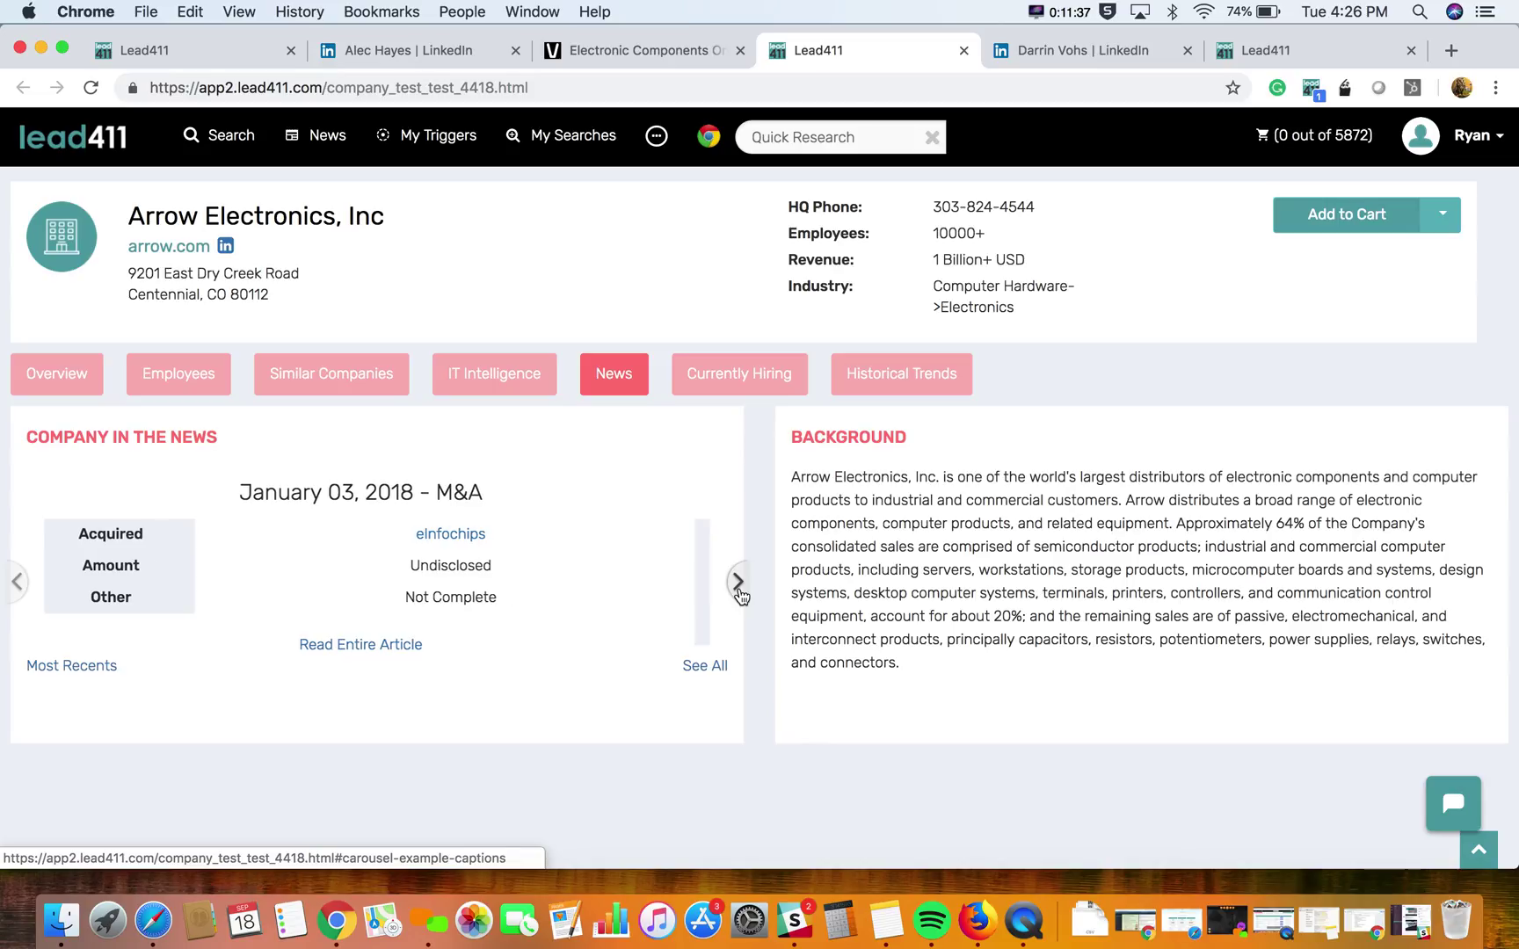
pyautogui.click(738, 598)
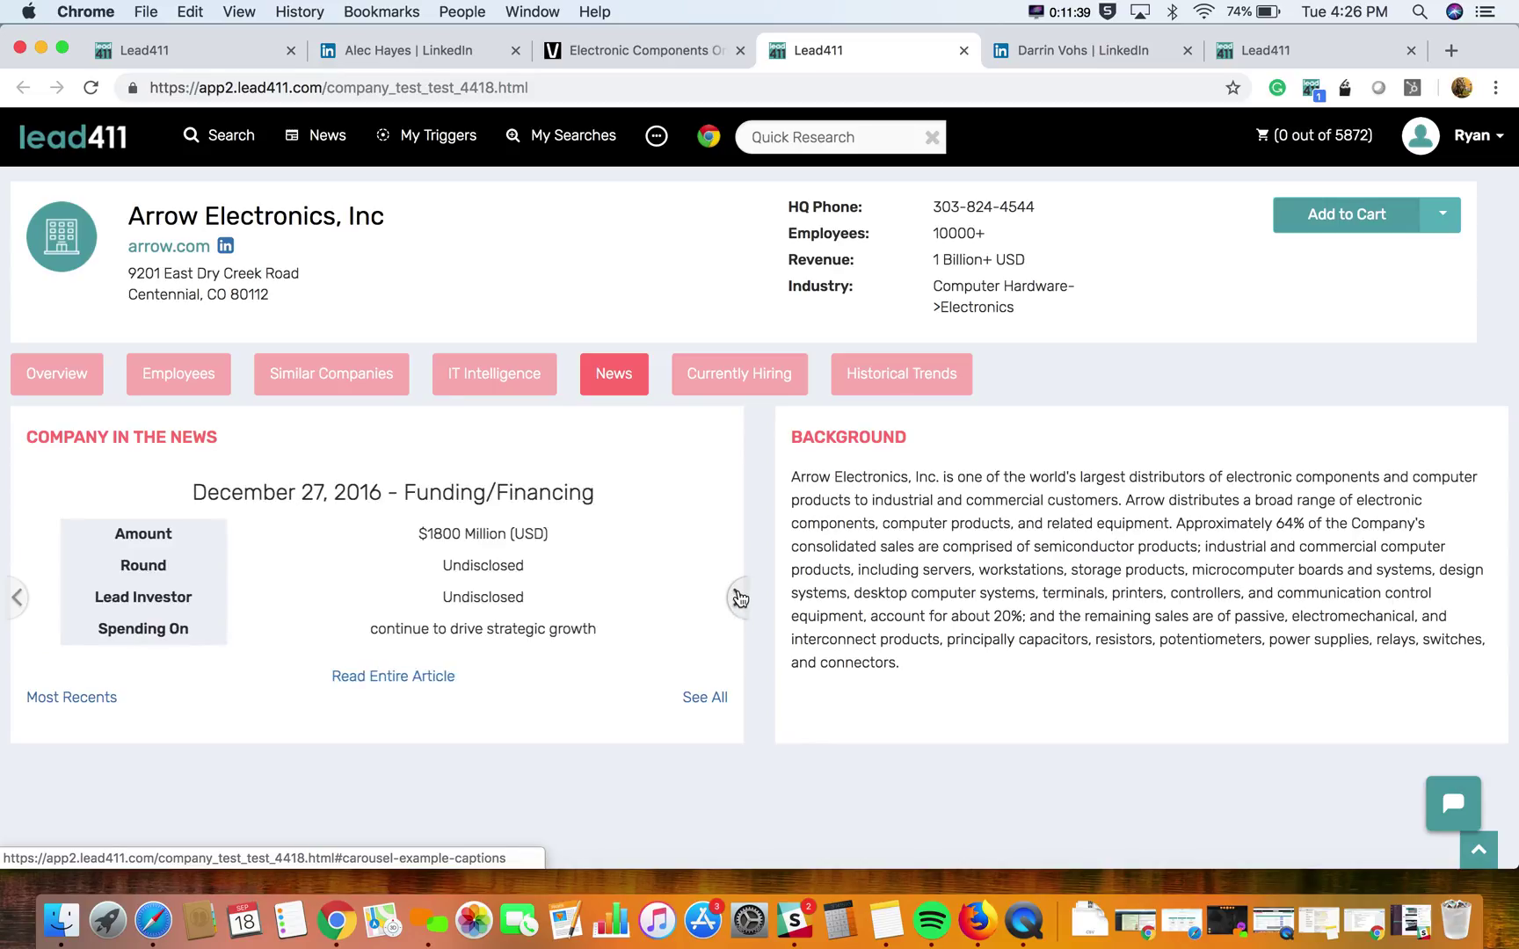
pyautogui.moveTo(799, 476); pyautogui.dragTo(881, 621)
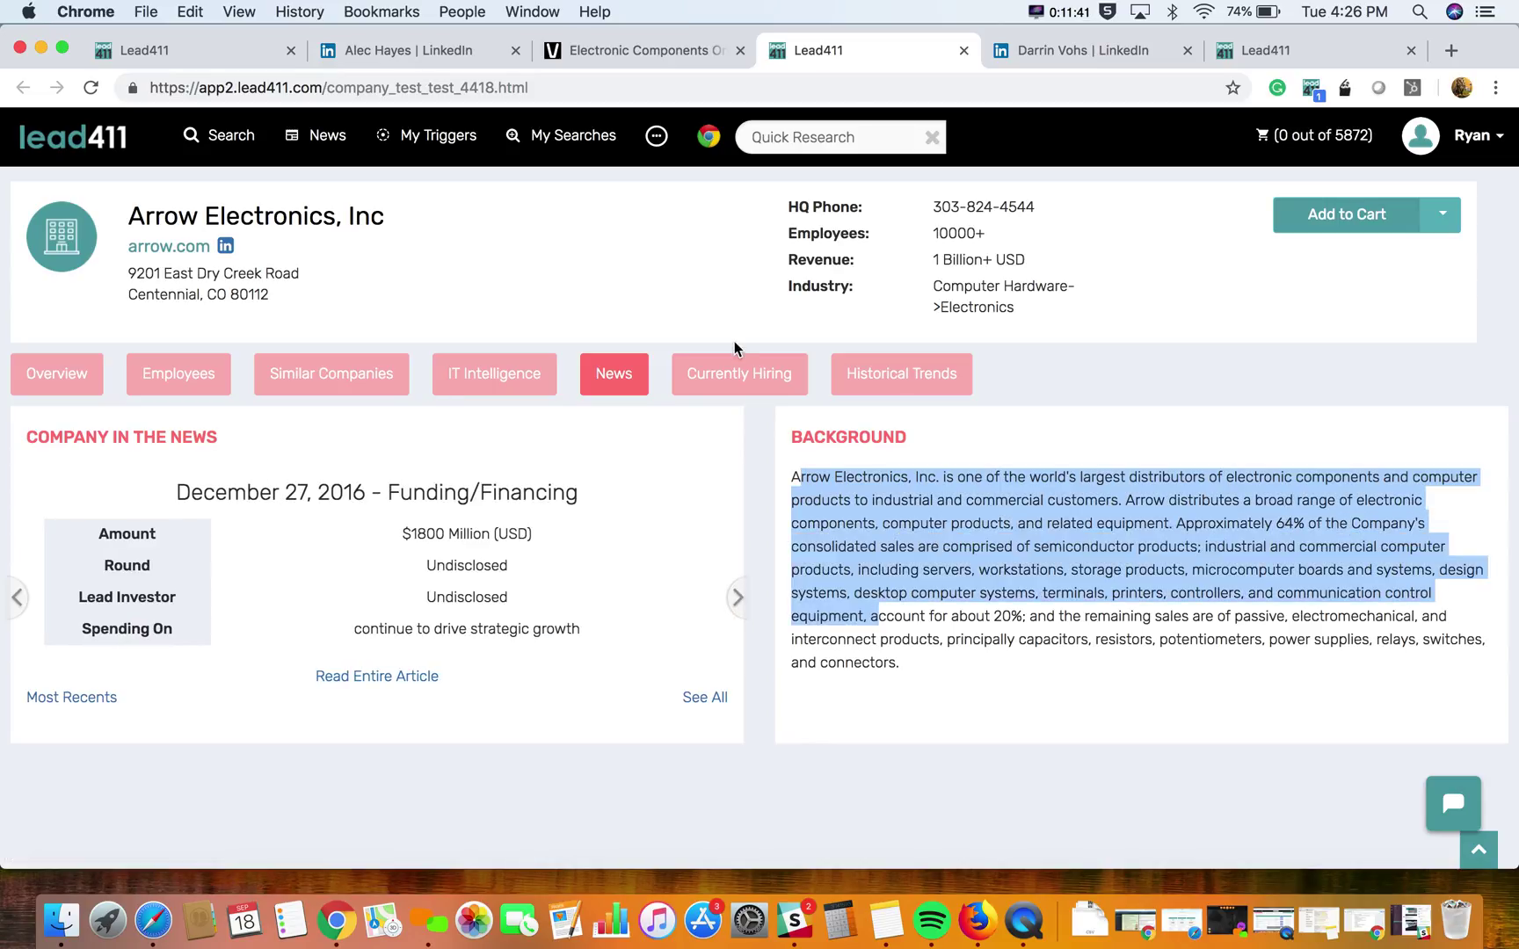
# Step: View Arrow Electronics' Currently Hiring section, and examine the Historical Trends charts for hiring, mergers, funding and weekly employee counts
pyautogui.click(741, 378)
pyautogui.click(872, 375)
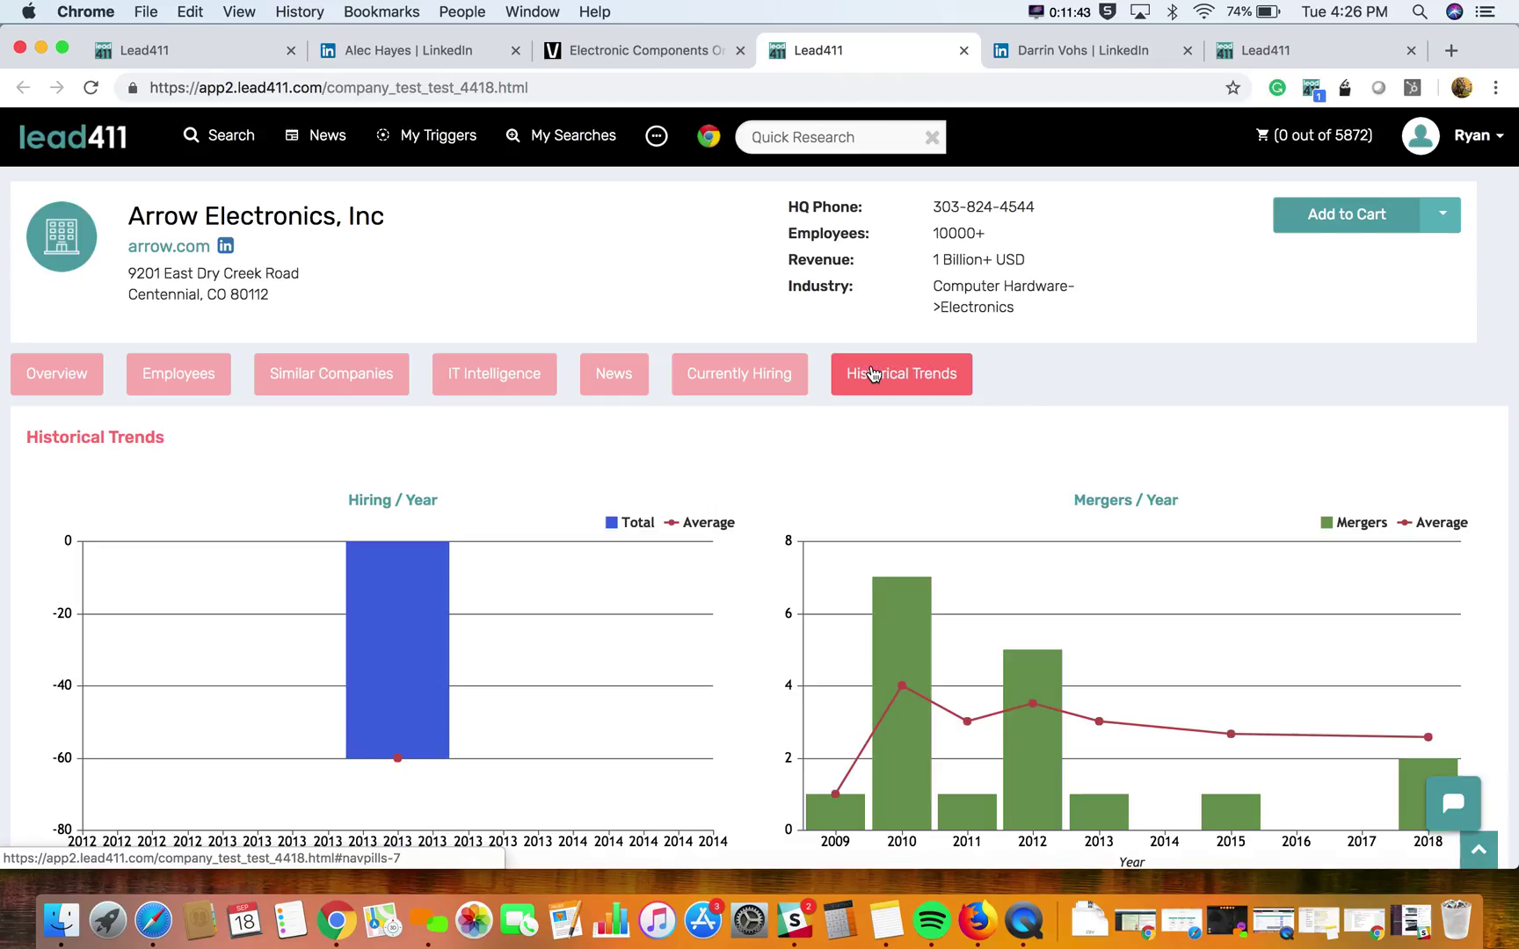
pyautogui.scroll(-5, 740, 491)
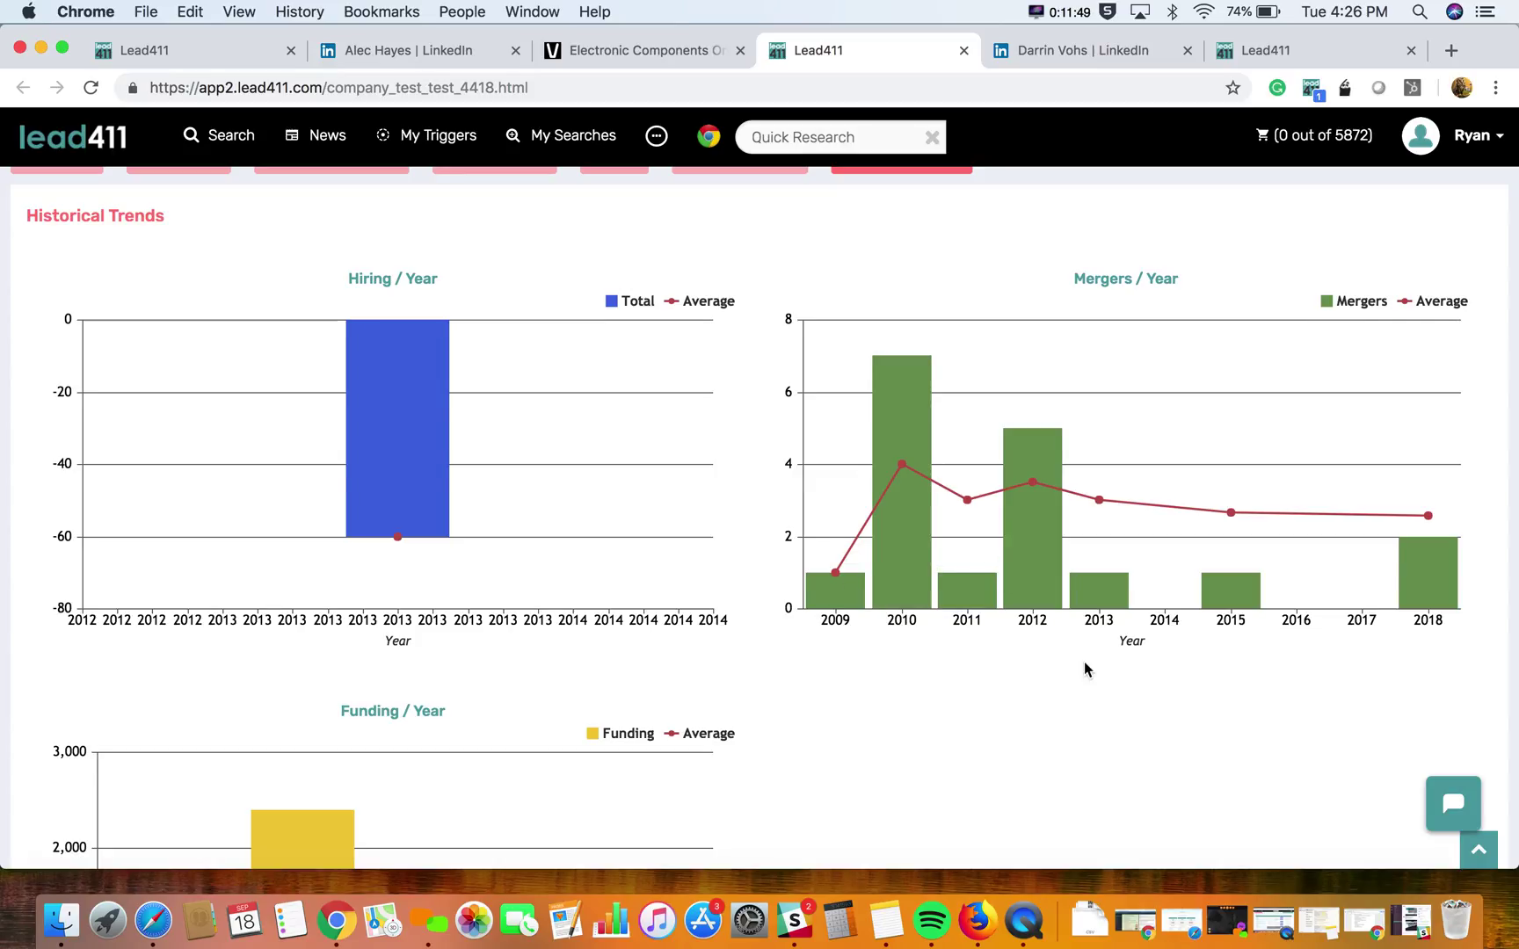
pyautogui.scroll(-7, 1084, 668)
pyautogui.scroll(-2, 1084, 660)
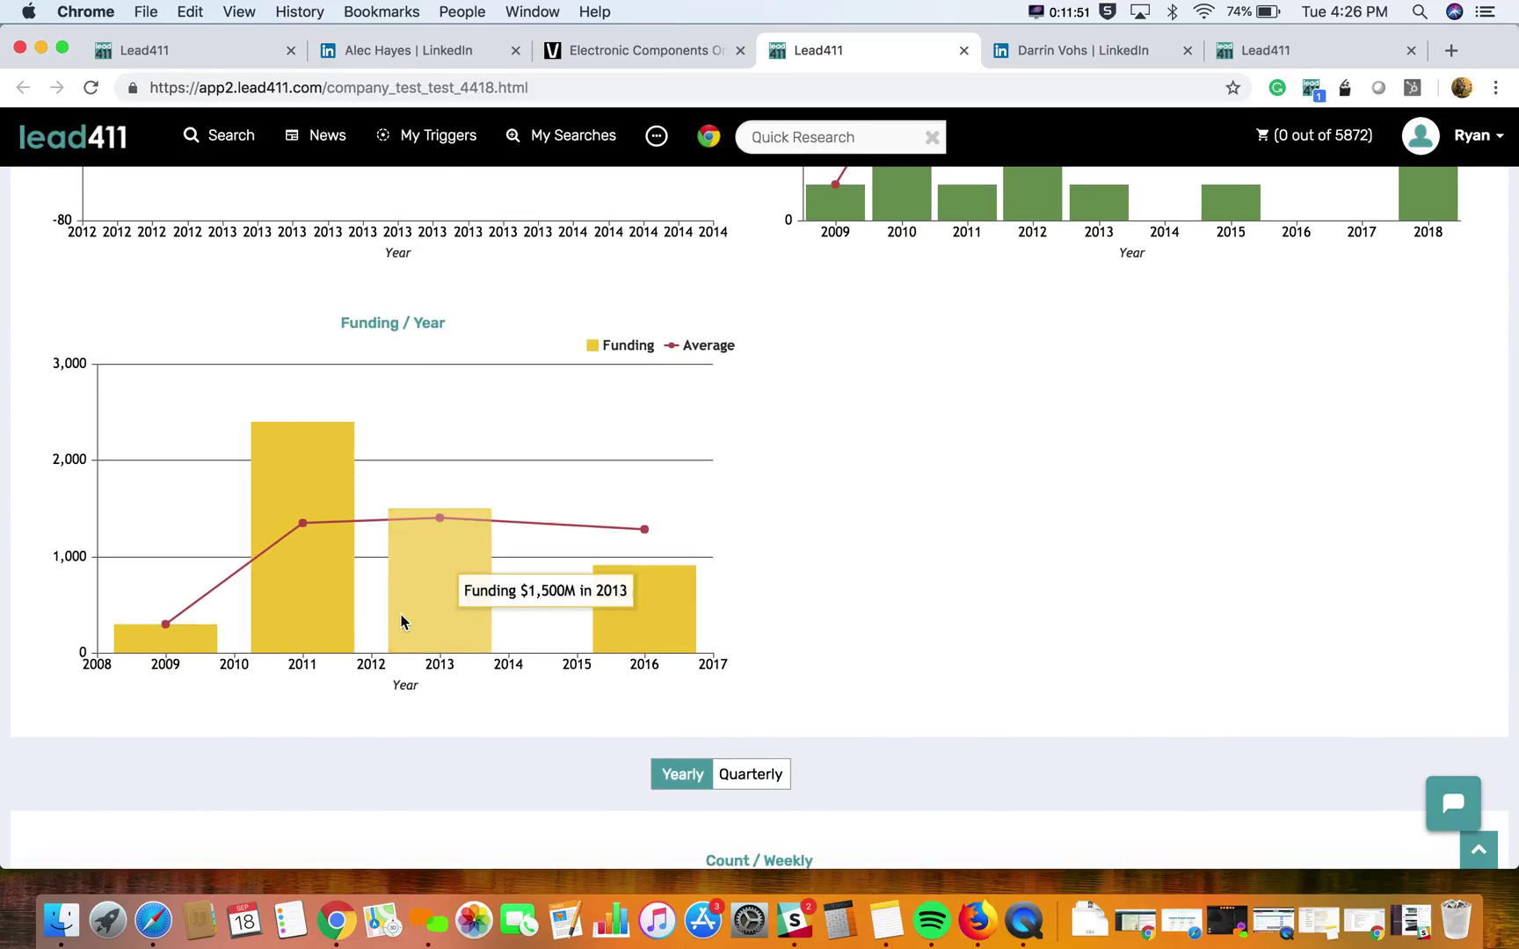
pyautogui.scroll(-8, 837, 671)
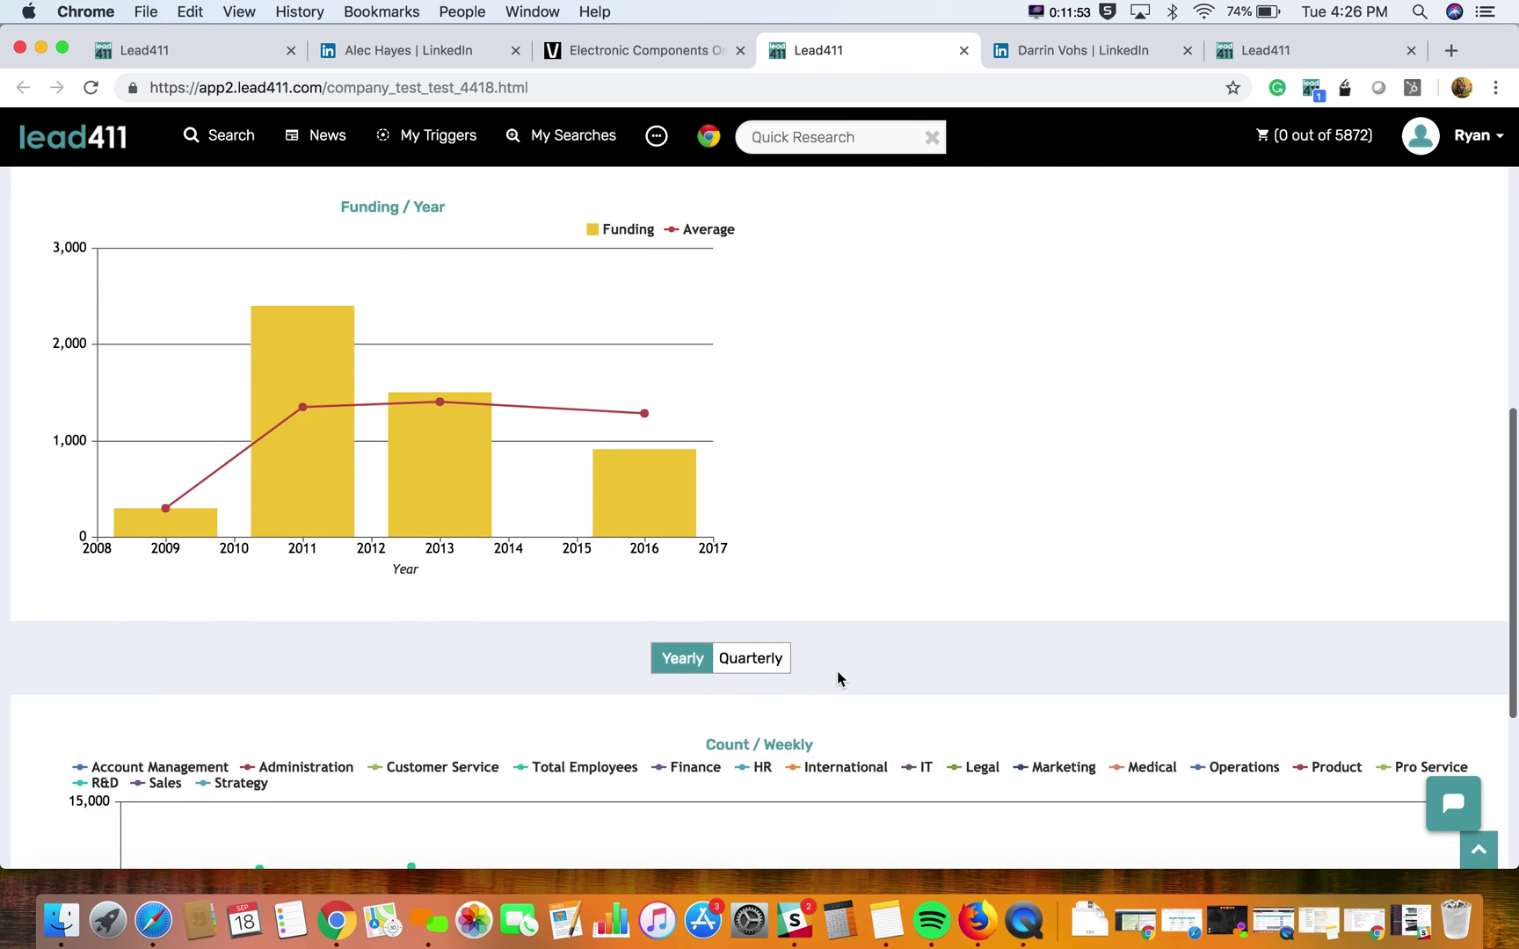
pyautogui.scroll(-2, 837, 672)
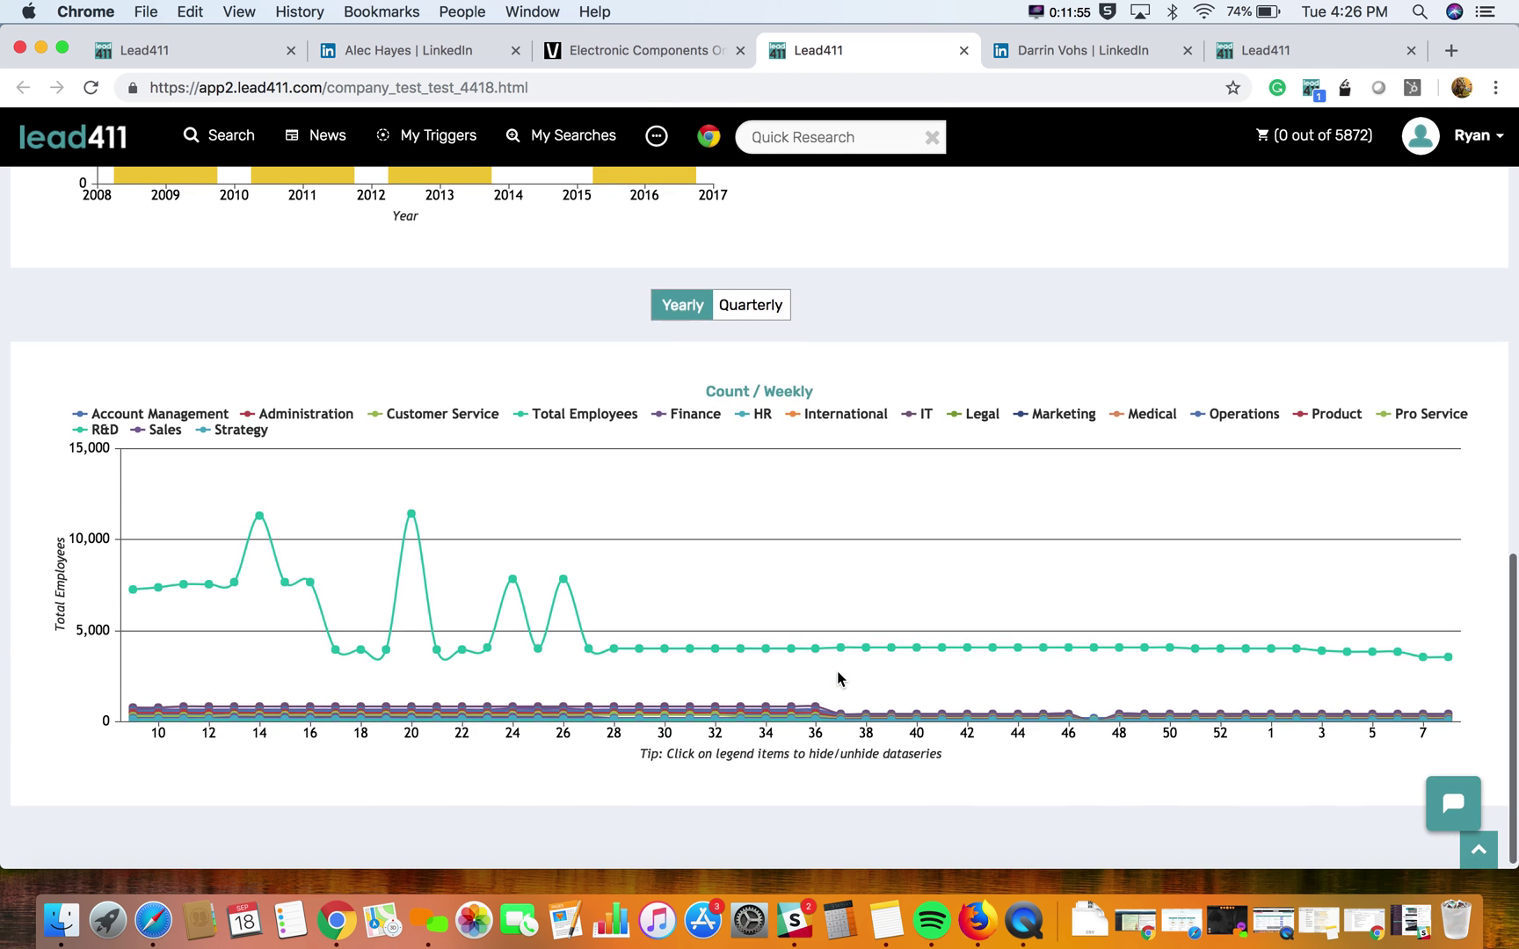
pyautogui.scroll(20, 837, 678)
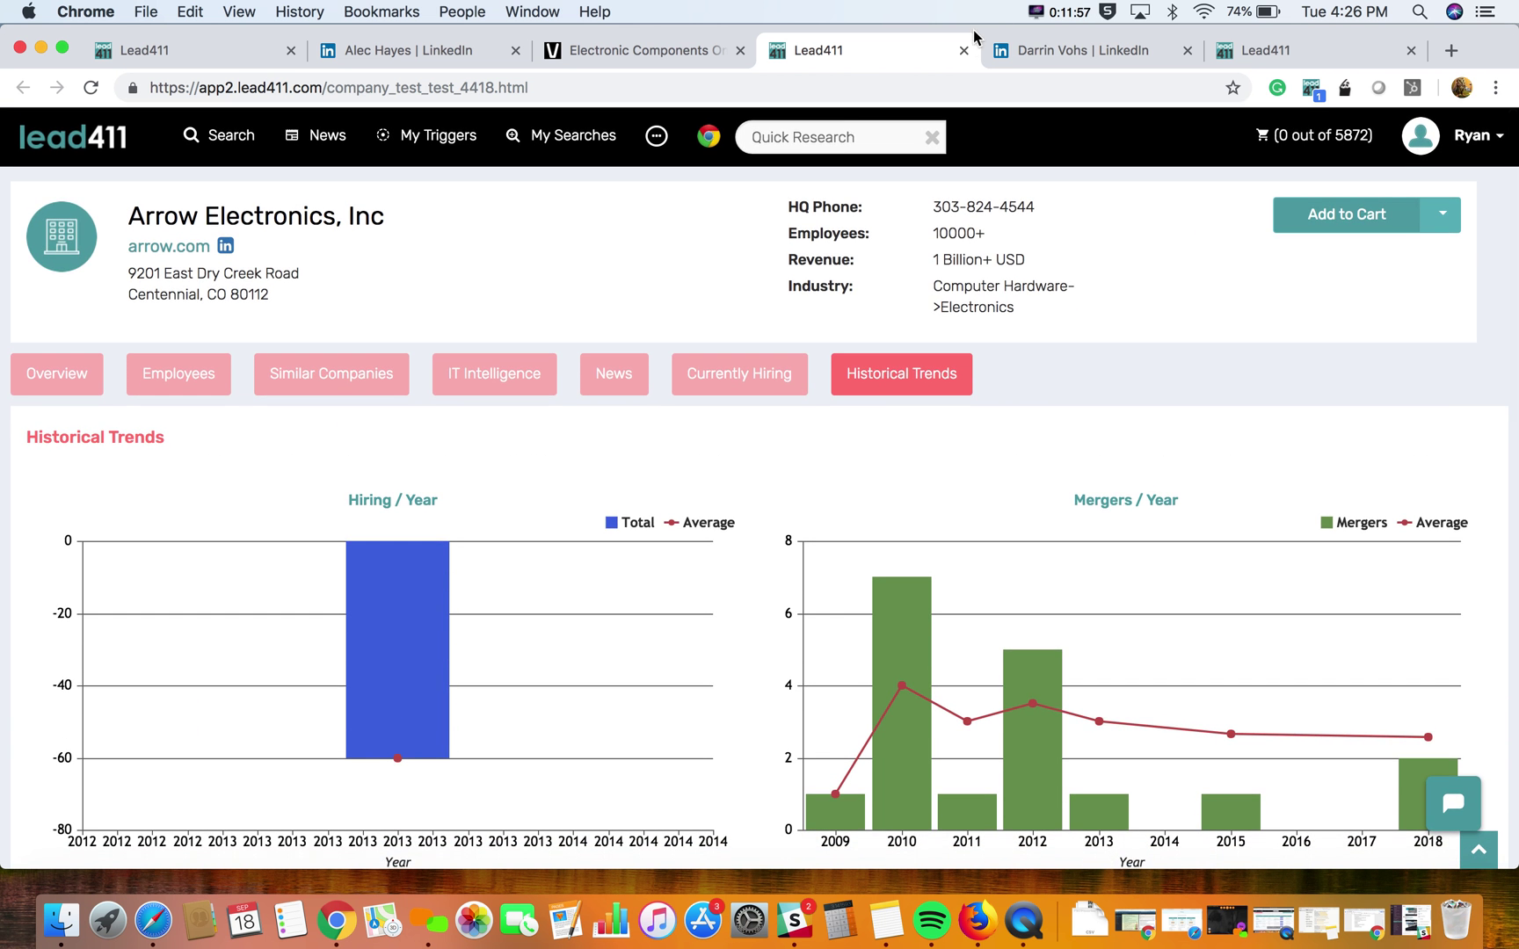
# Step: Close the company, arrow.com, LinkedIn and extra Lead411 tabs to return to the search results
pyautogui.click(965, 52)
pyautogui.click(965, 52)
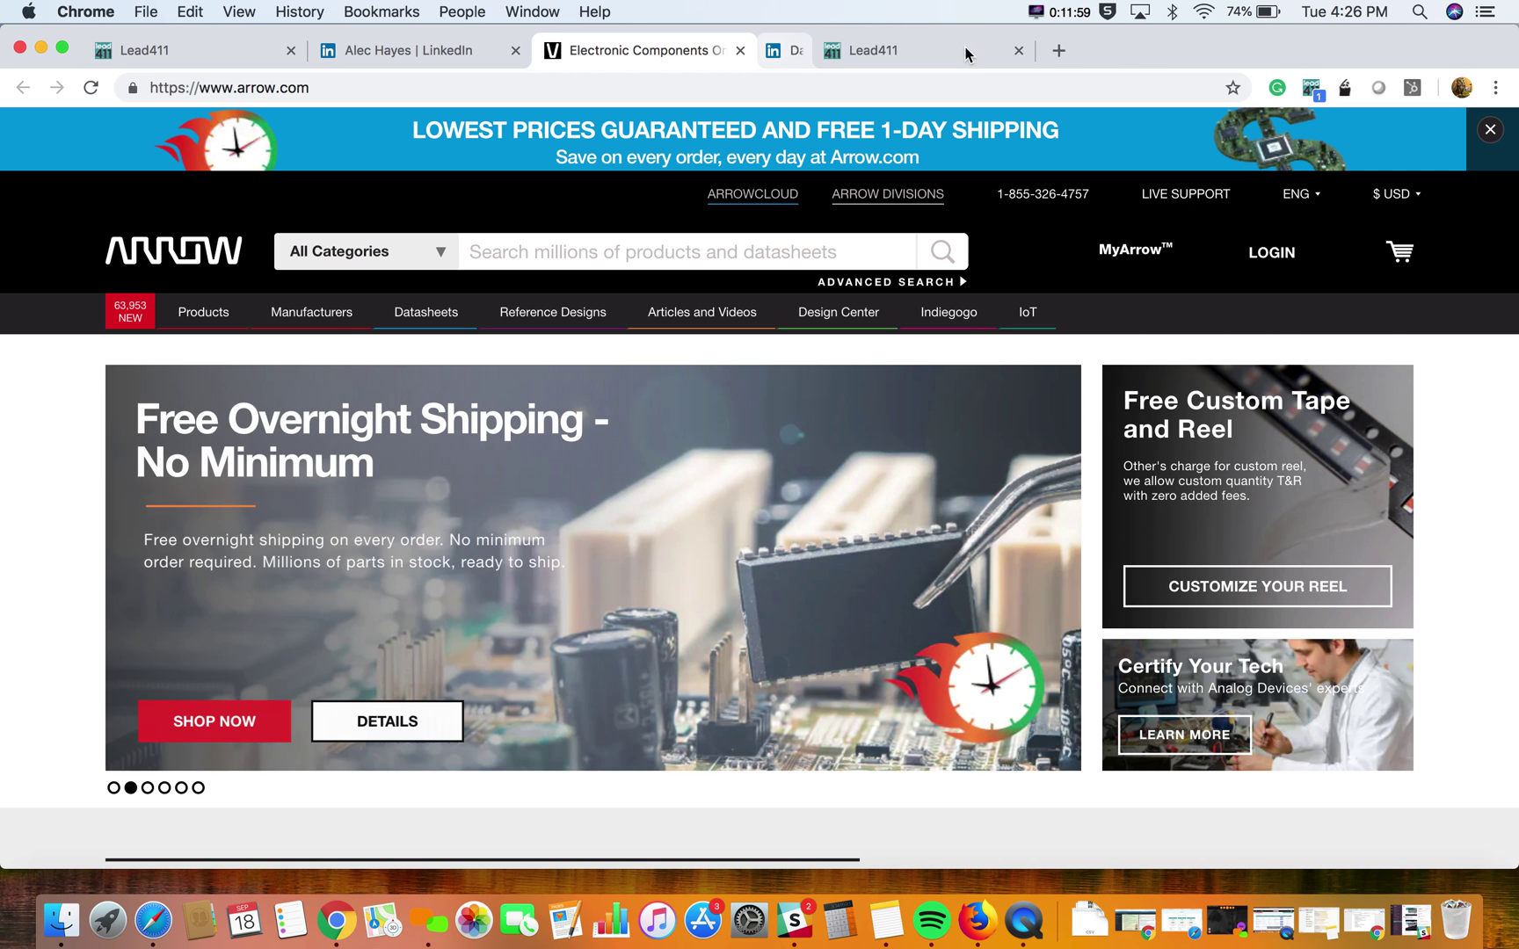
pyautogui.click(965, 53)
pyautogui.click(822, 52)
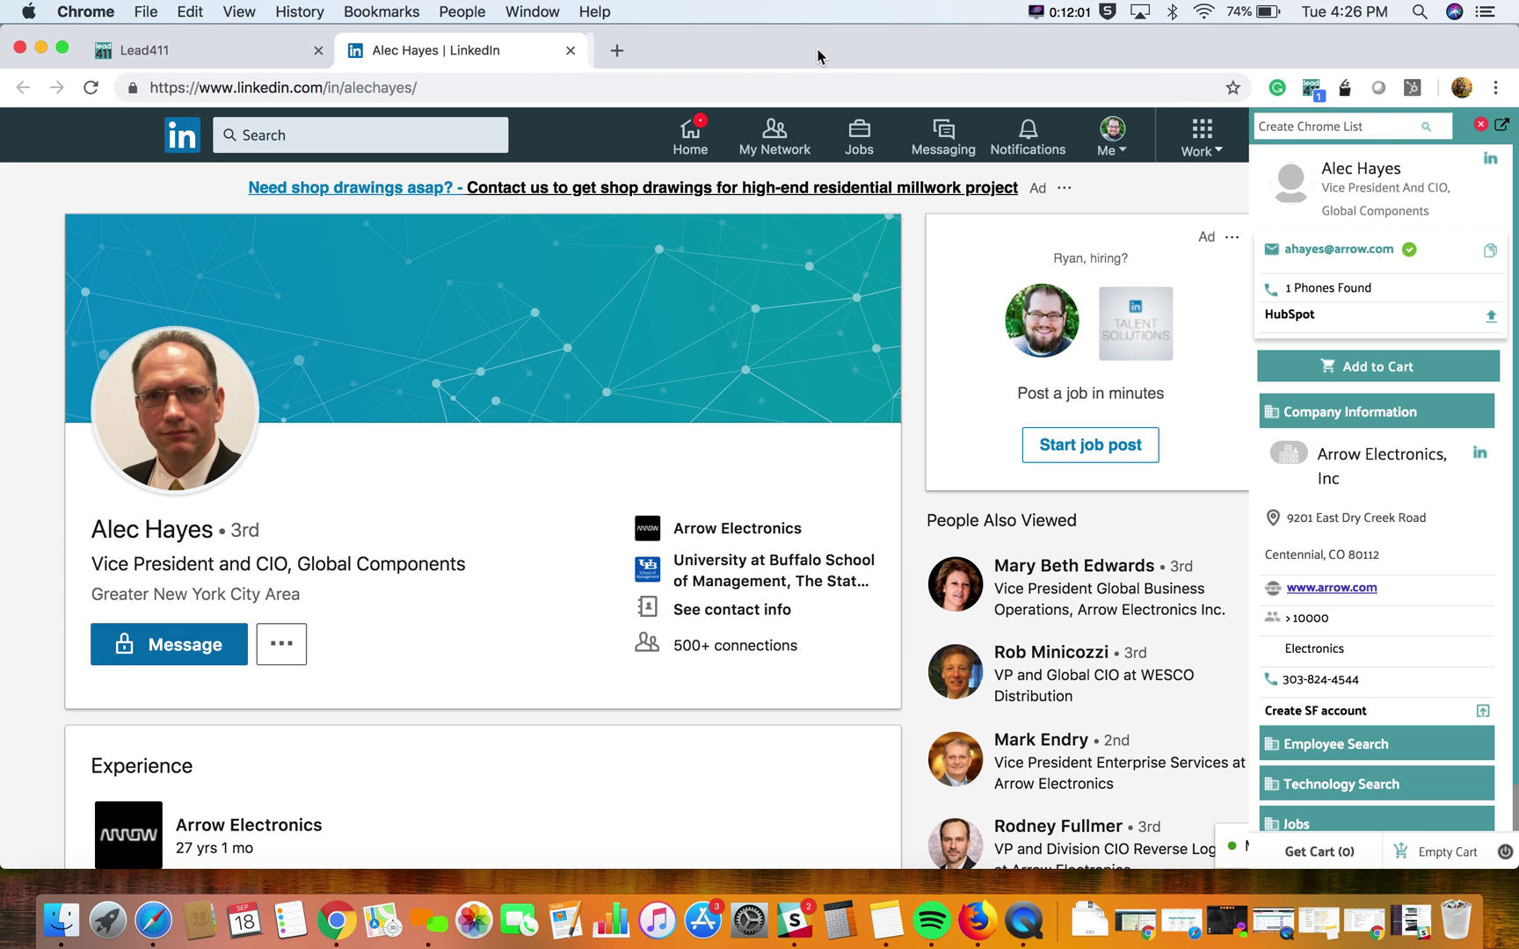
pyautogui.click(571, 50)
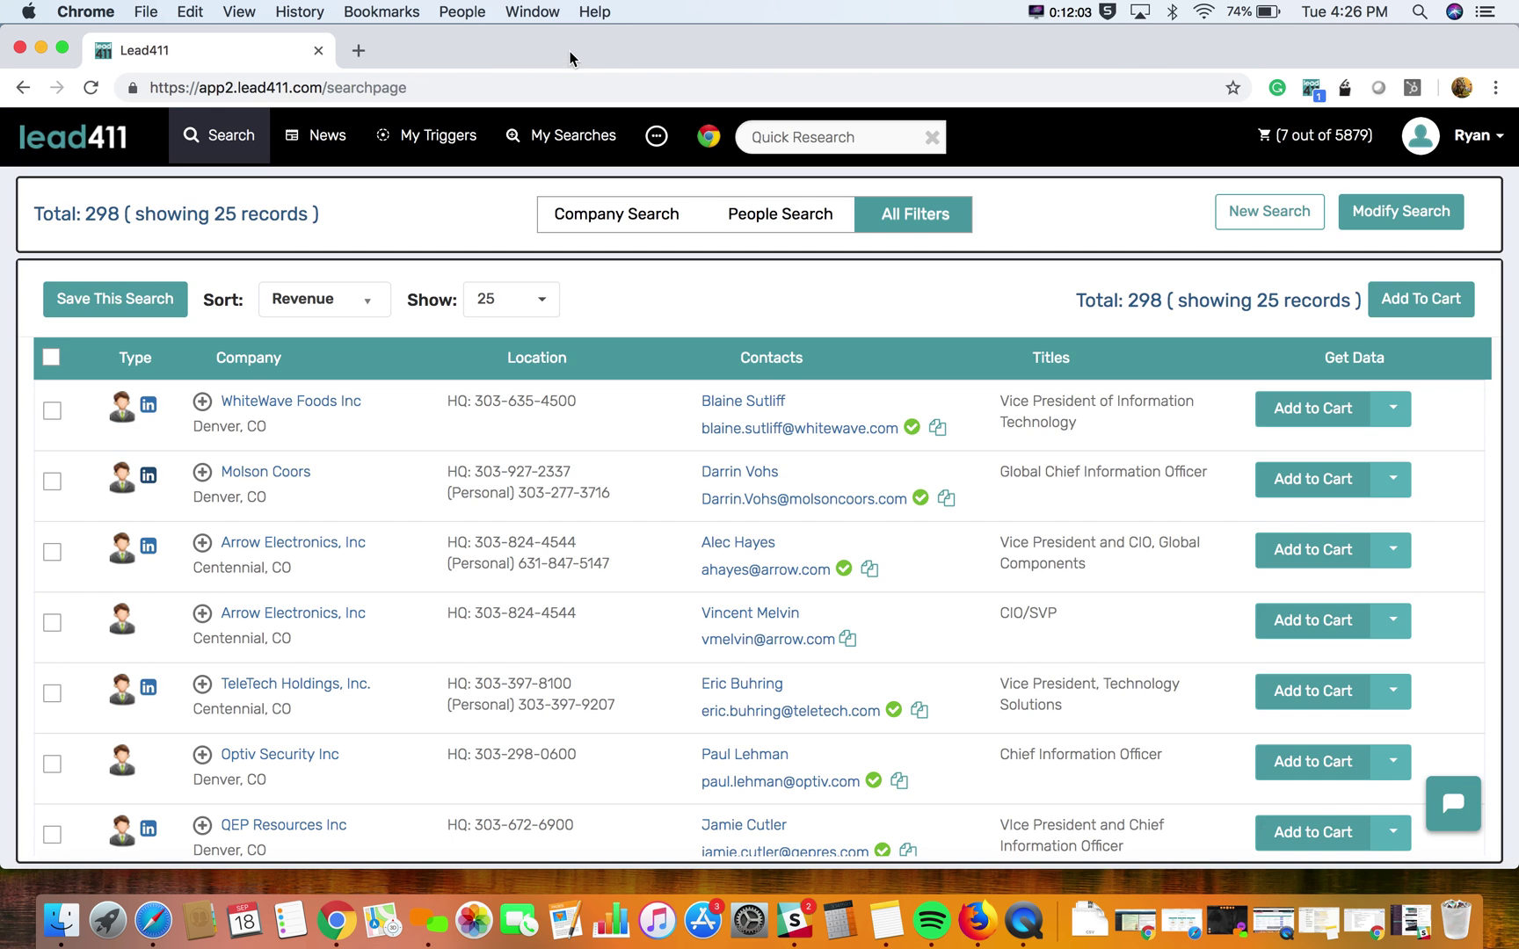